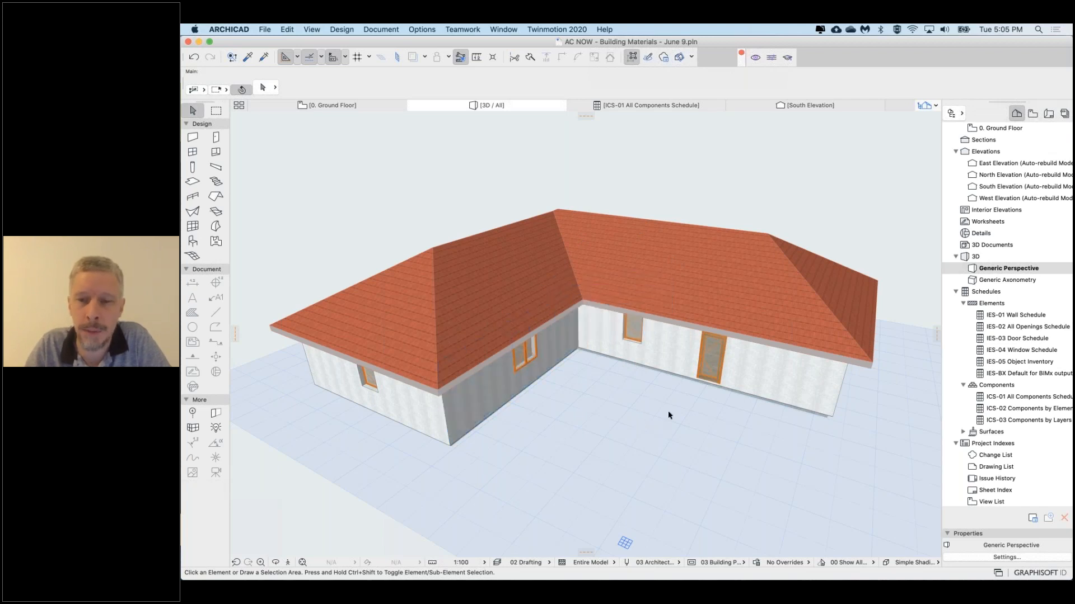
Highlight the Schedules group and its Components category in the project map
middle_click_drag(669, 415, 656, 416)
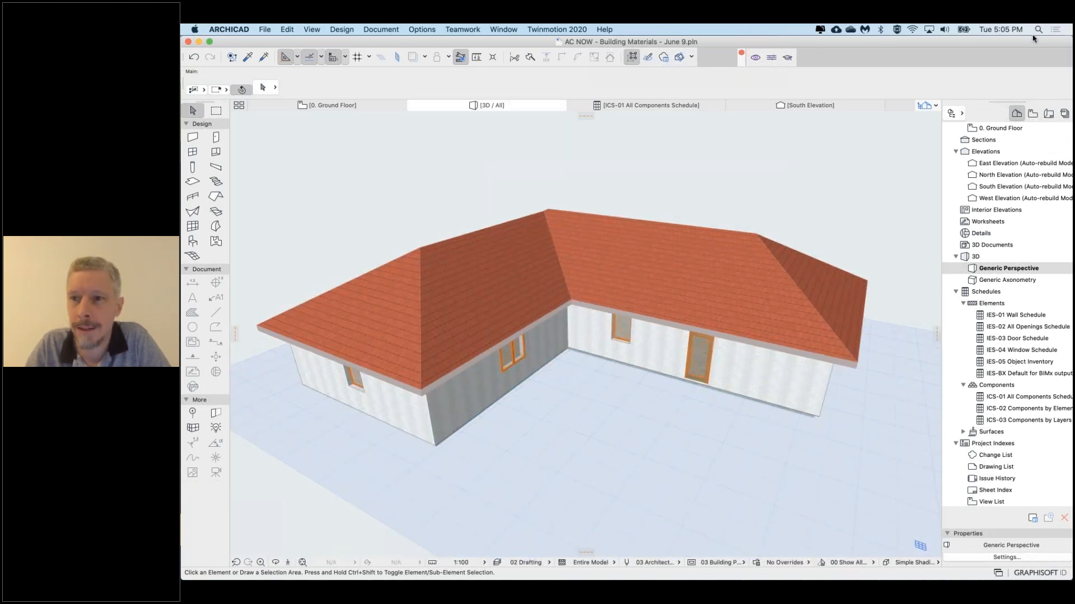
left_click(997, 39)
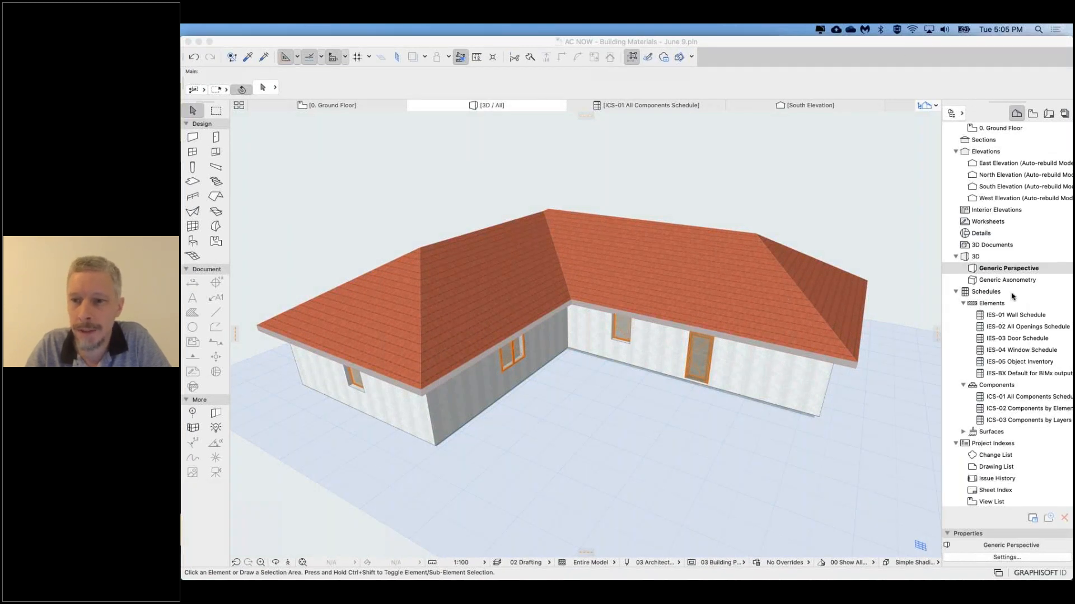
left_click(984, 309)
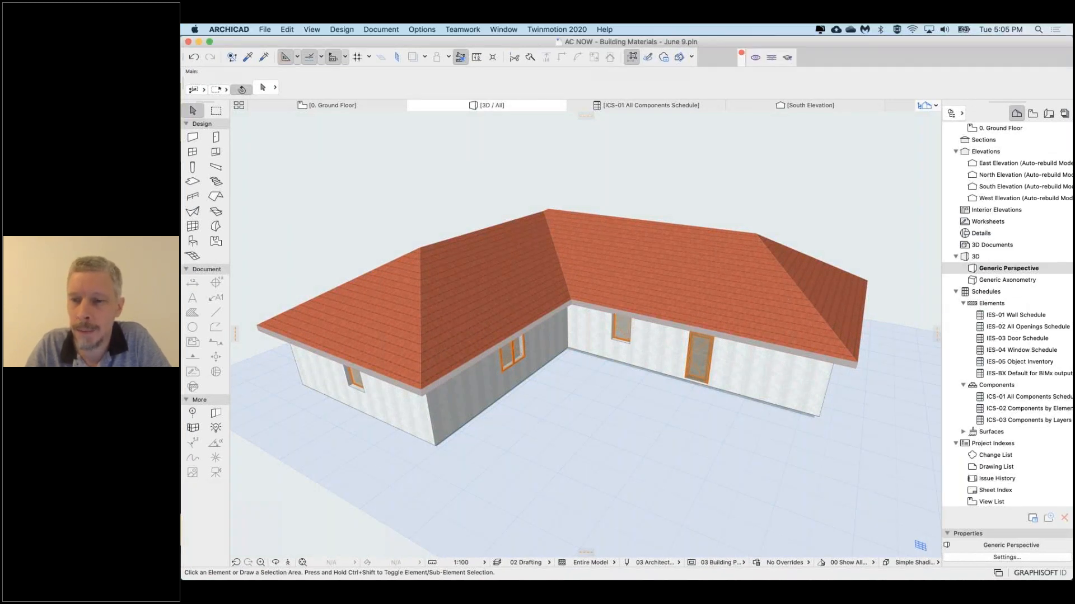
left_click(986, 292)
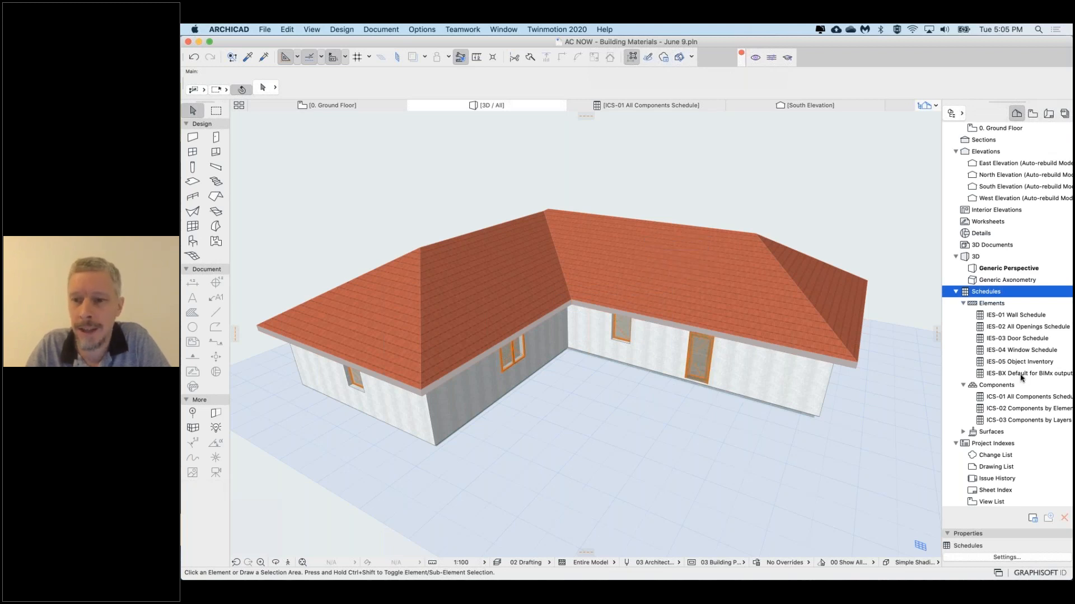
left_click(1002, 385)
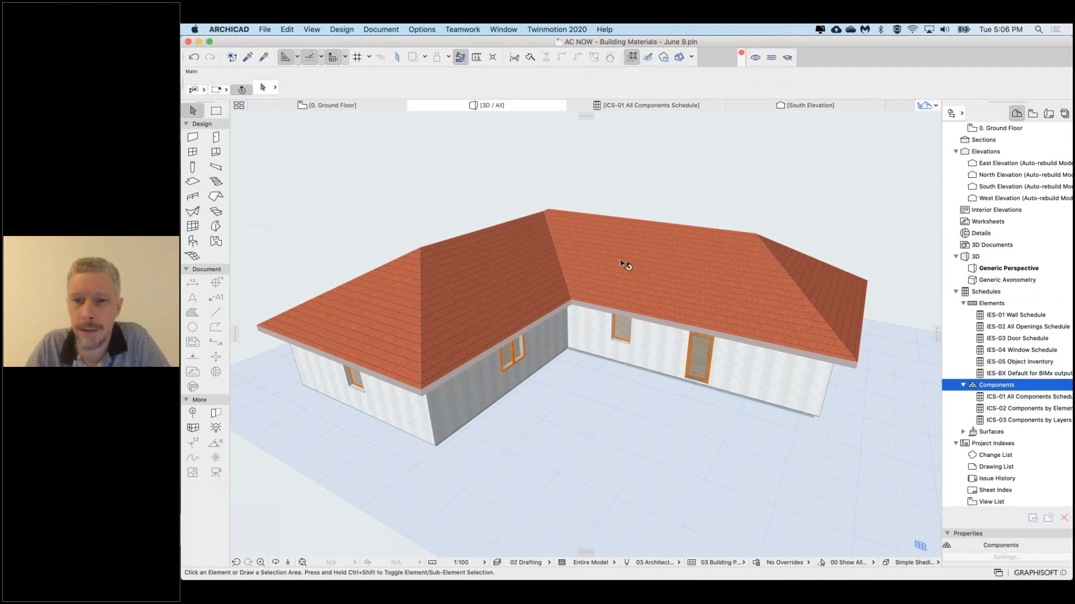
Open the Building Materials settings and place the dialog clear of the model's right part
left_click(430, 28)
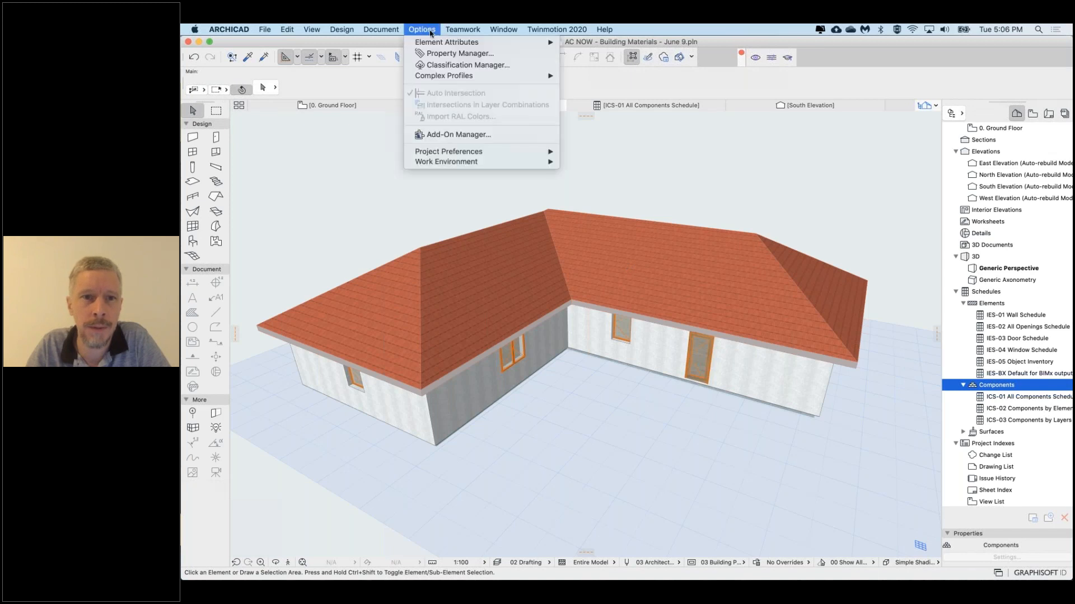
mouse_move(428, 44)
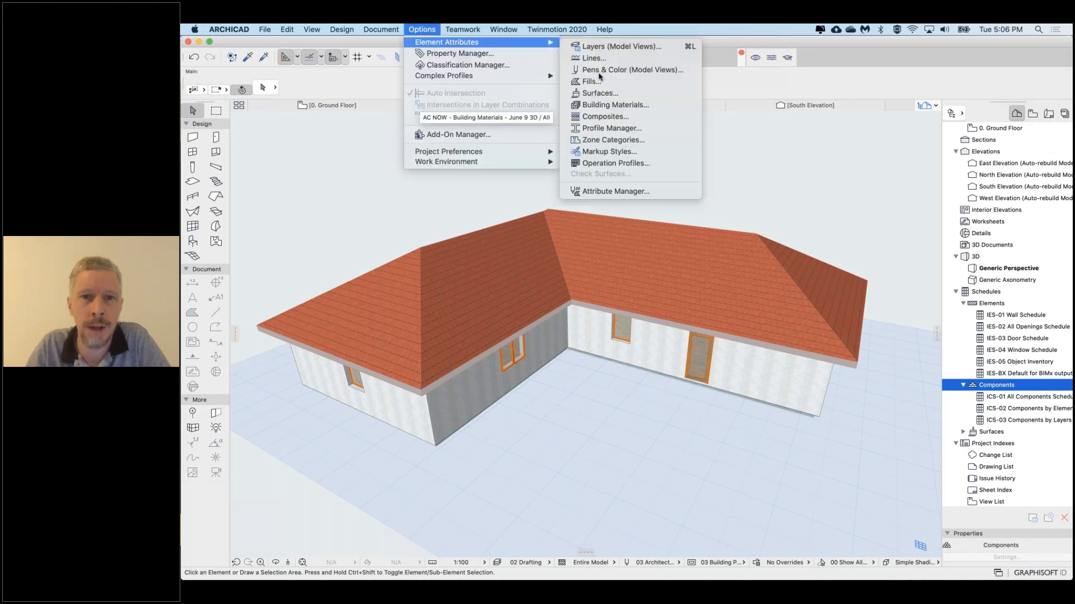
left_click(616, 105)
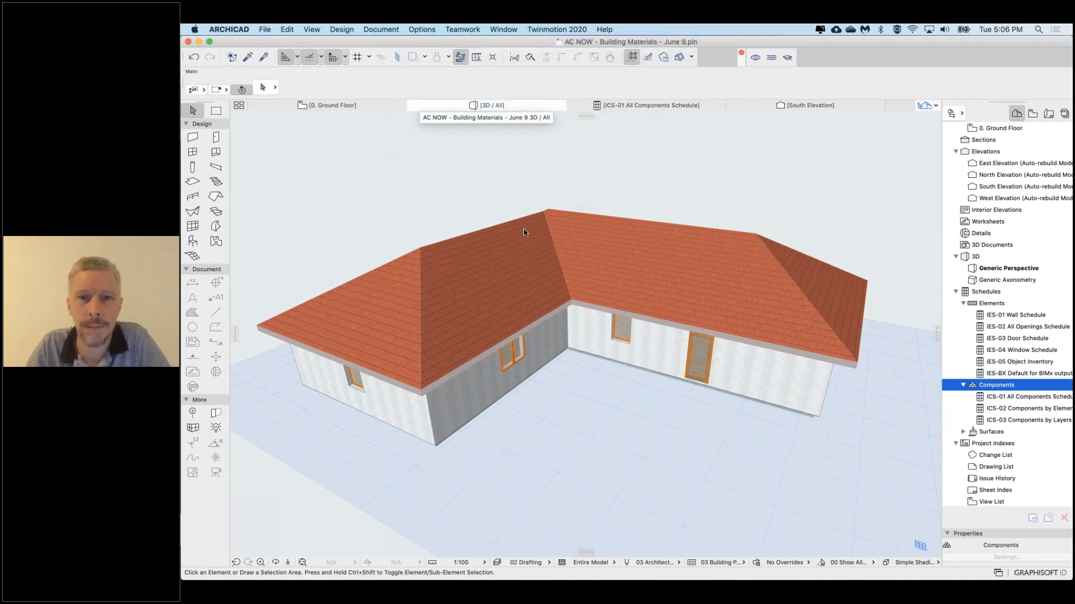
left_click_drag(624, 146, 569, 136)
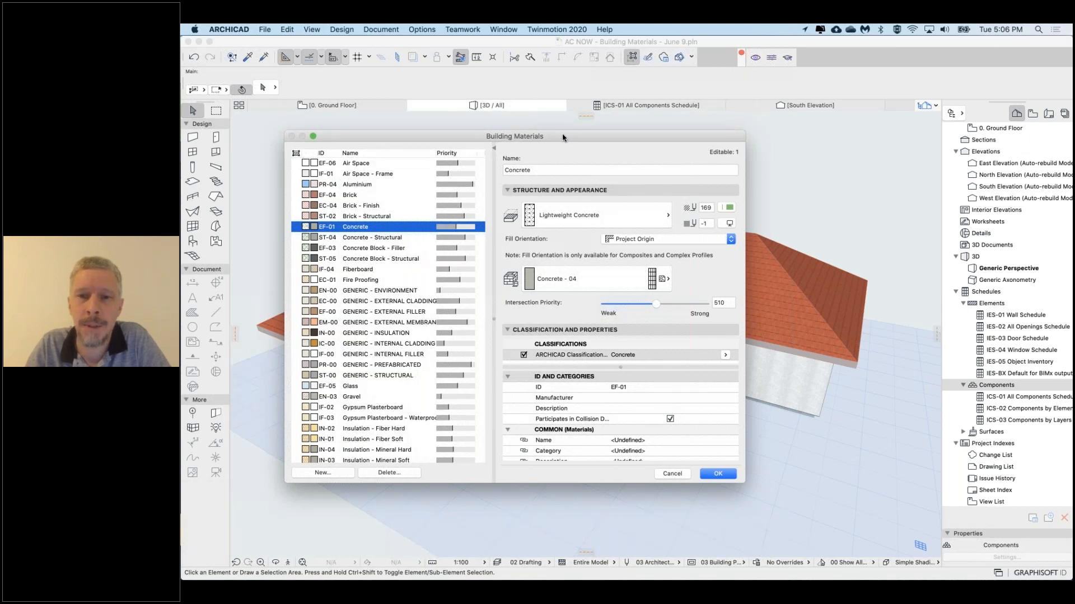
left_click_drag(563, 136, 556, 138)
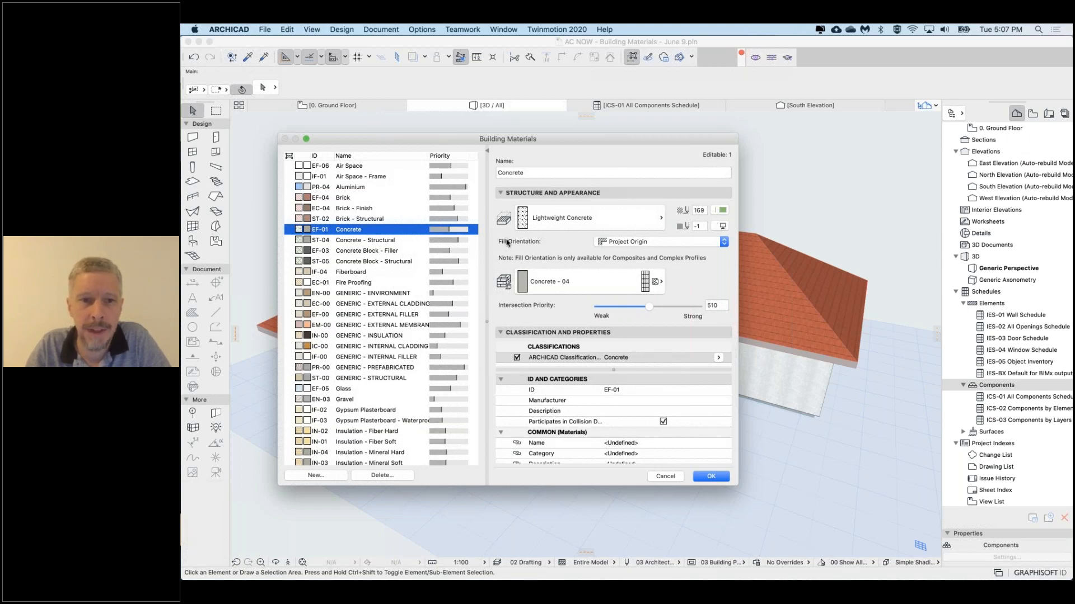
Review the Fill Orientation options of the Concrete building material, keeping Project Origin
left_click(638, 245)
left_click(559, 241)
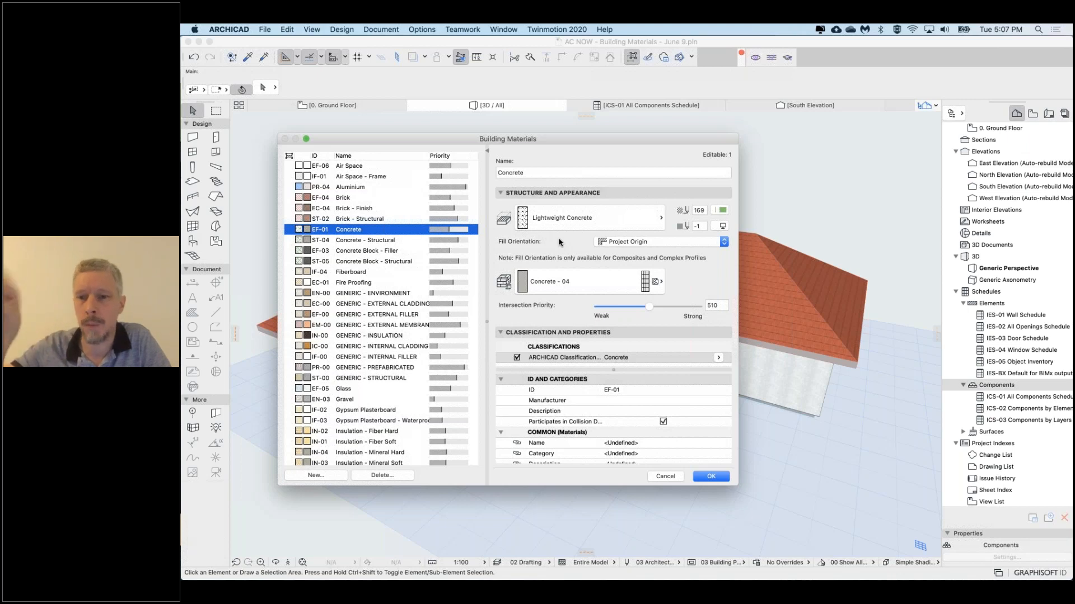
left_click(625, 242)
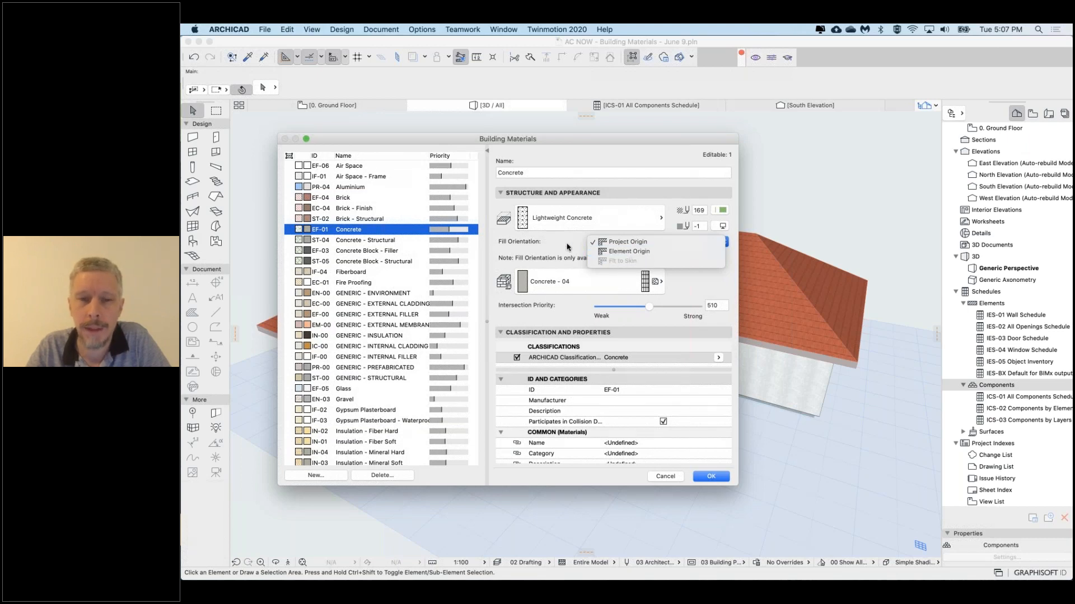
left_click(648, 245)
left_click(636, 239)
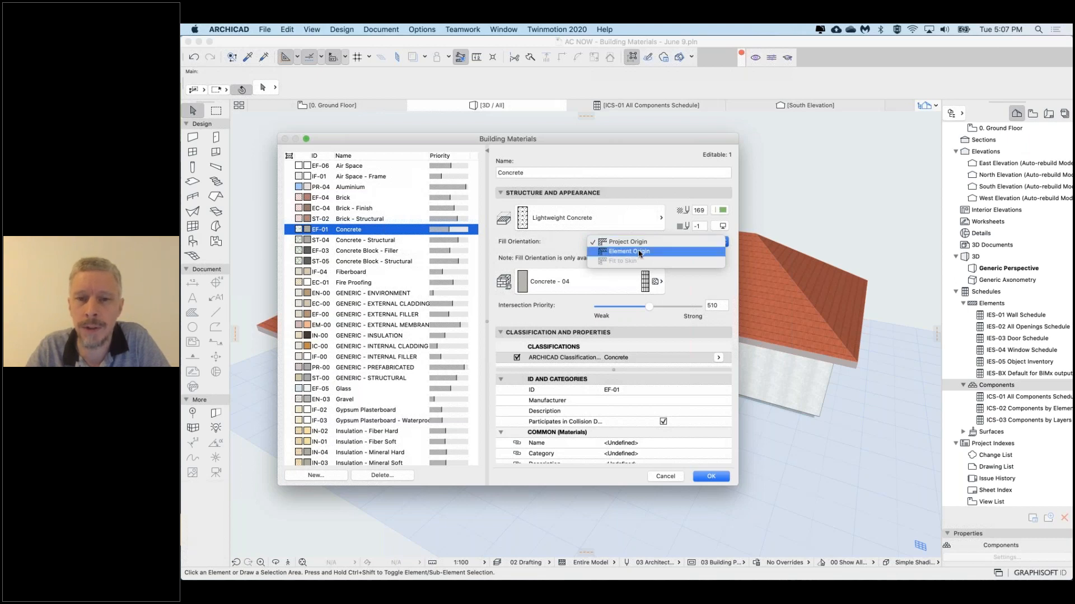
left_click(547, 252)
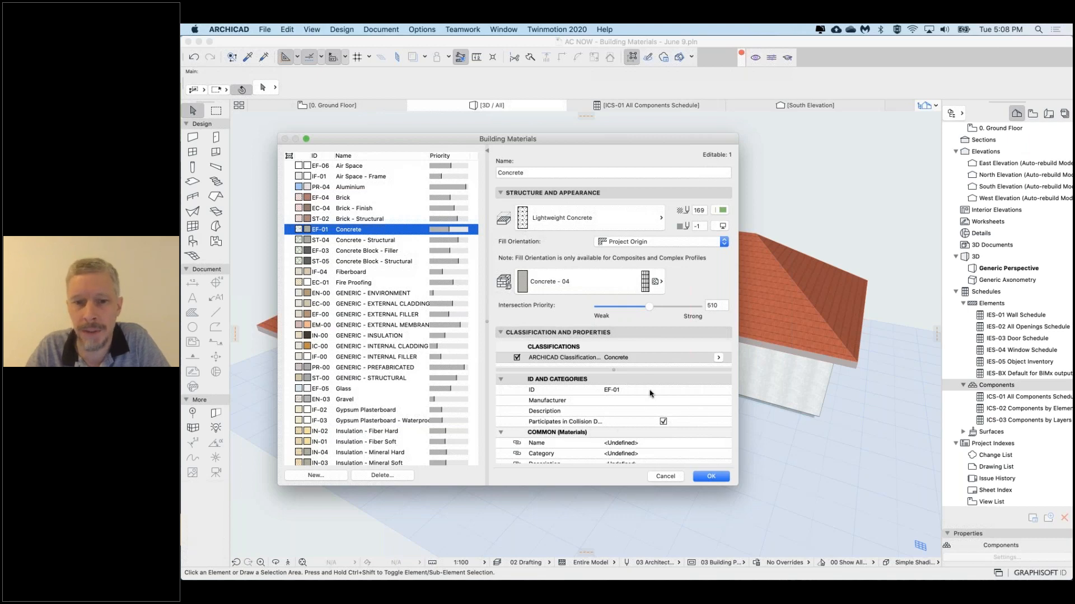
Examine the Concrete material's ID, manufacturer, description and collision detection fields, as well as its physical properties
left_click(549, 392)
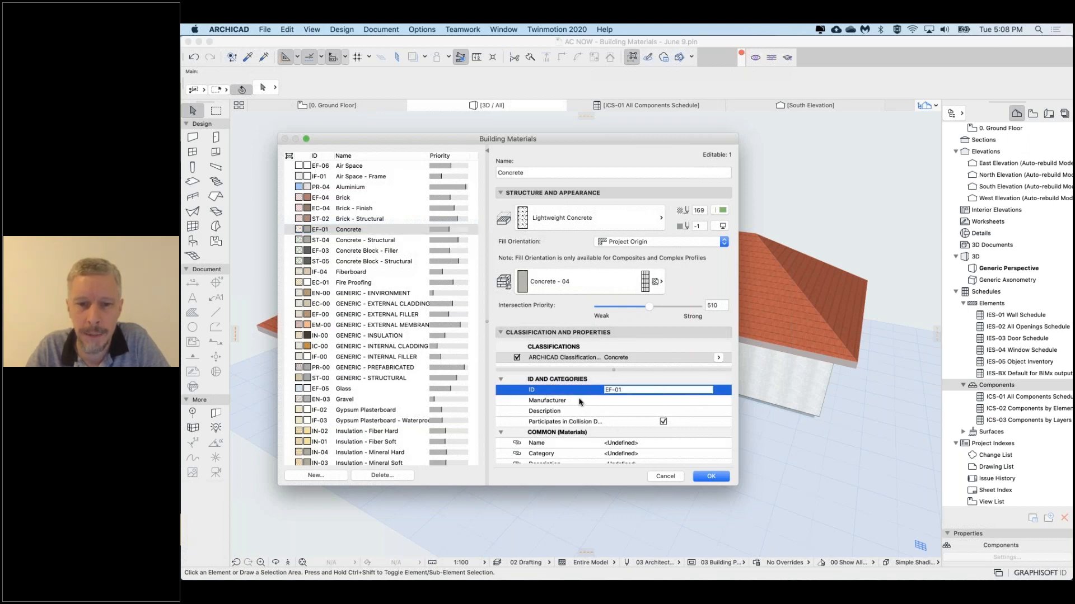
left_click(580, 401)
left_click(558, 414)
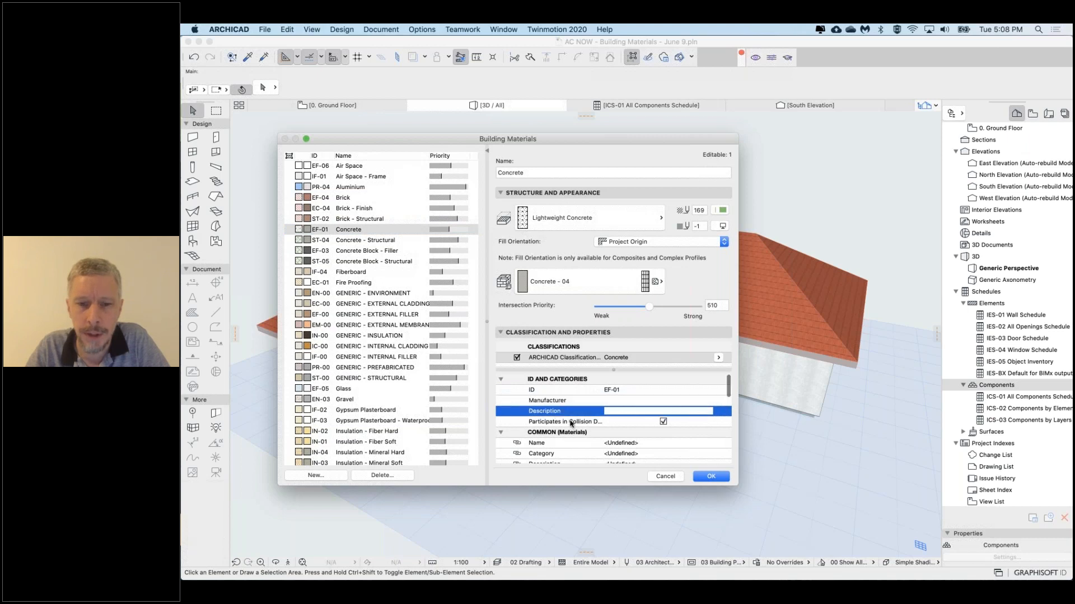
left_click(568, 423)
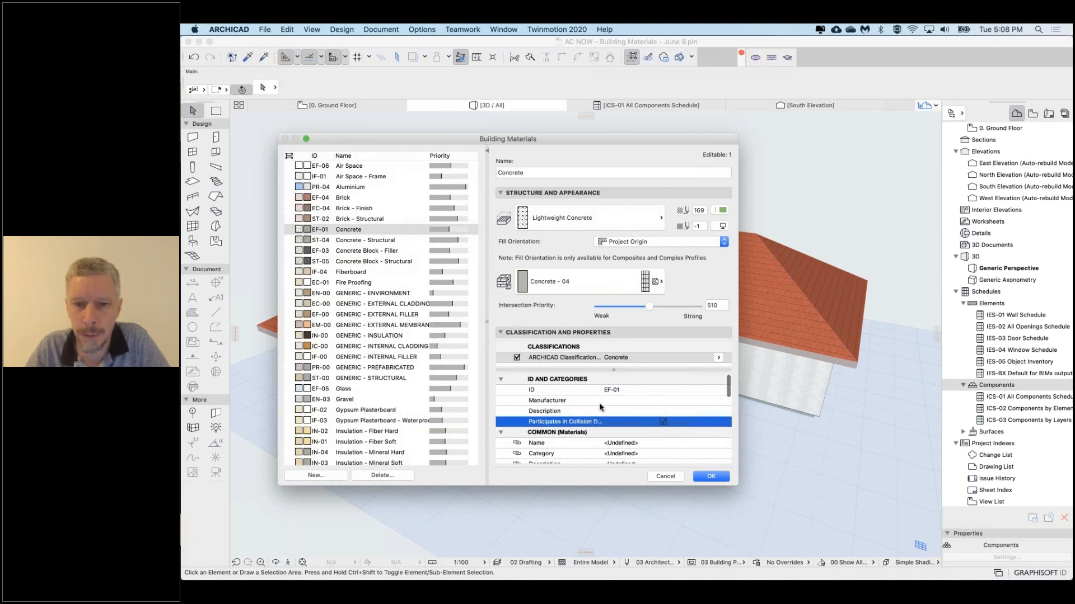
scroll(601, 410, "down", 10)
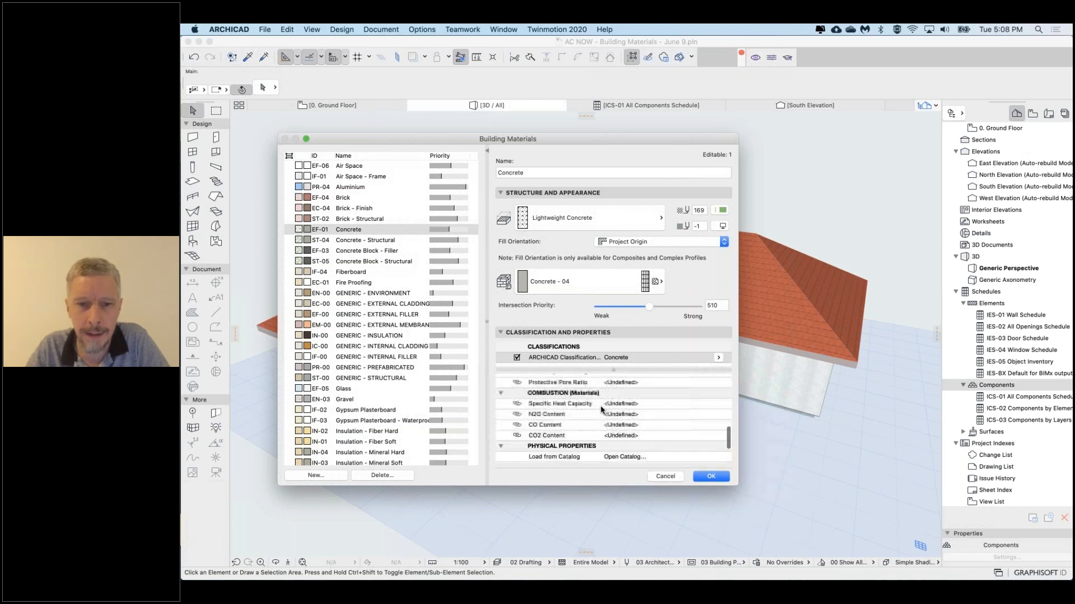
scroll(601, 410, "down", 5)
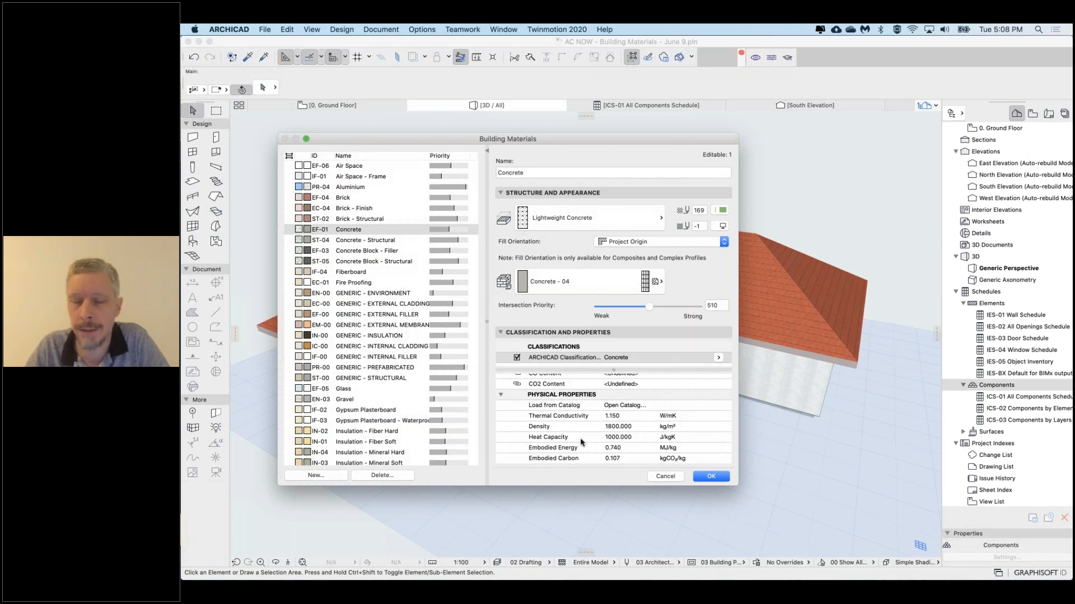
scroll(629, 421, "down", 3)
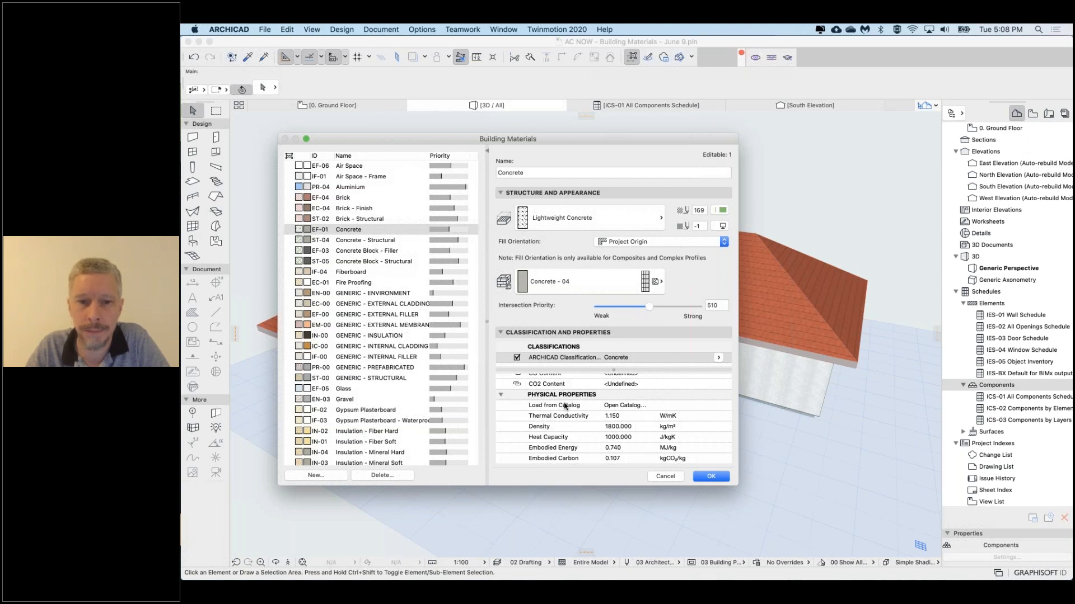
scroll(565, 406, "up", 5)
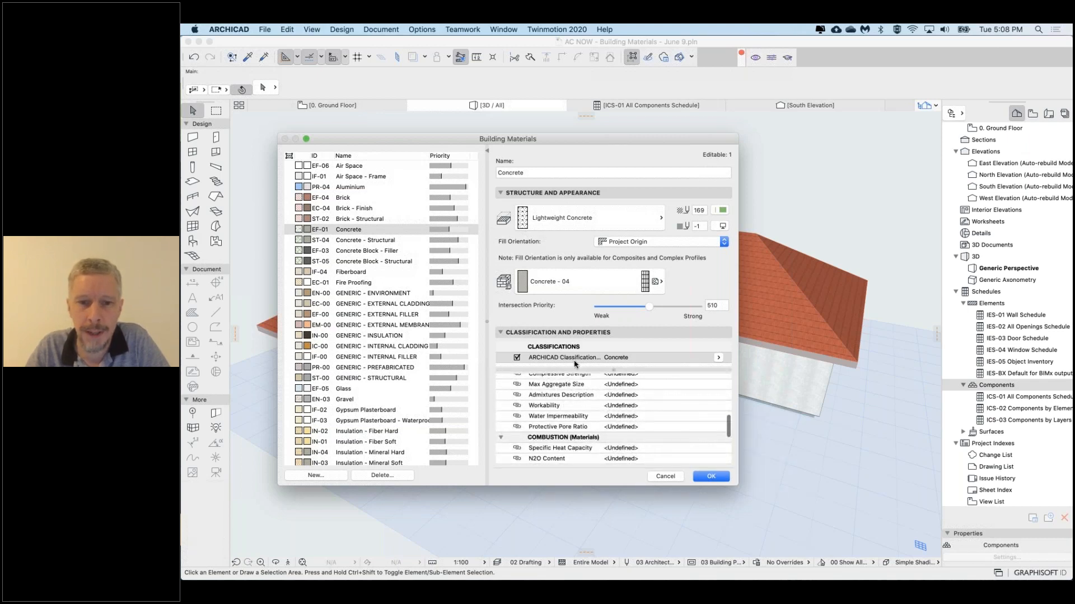
scroll(590, 396, "up", 5)
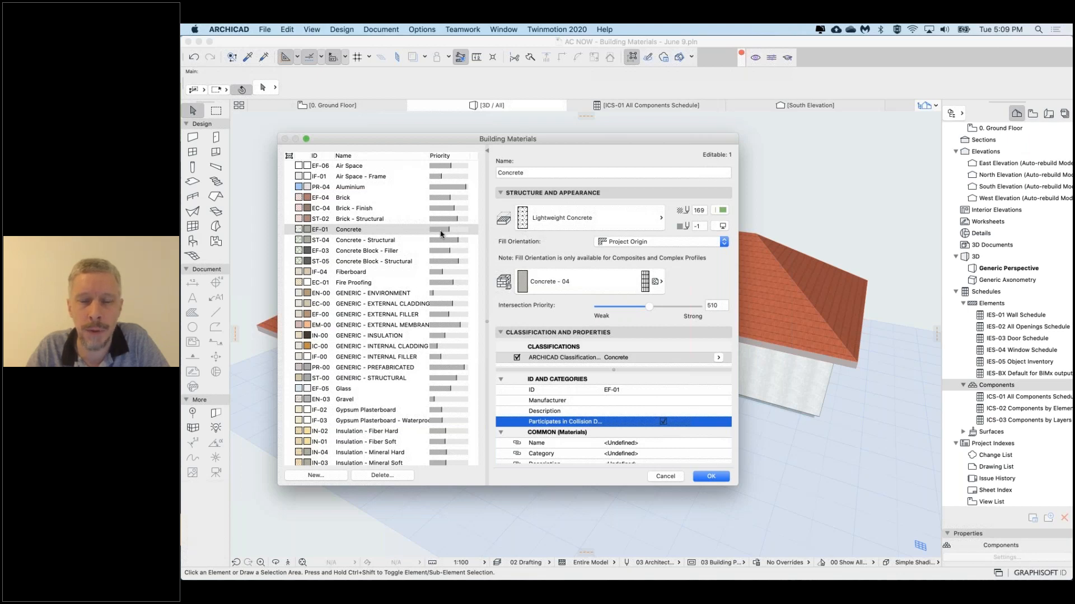
Sort the building materials by descending priority and inspect Concrete - Structural, closing the settings without saving
left_click(451, 155)
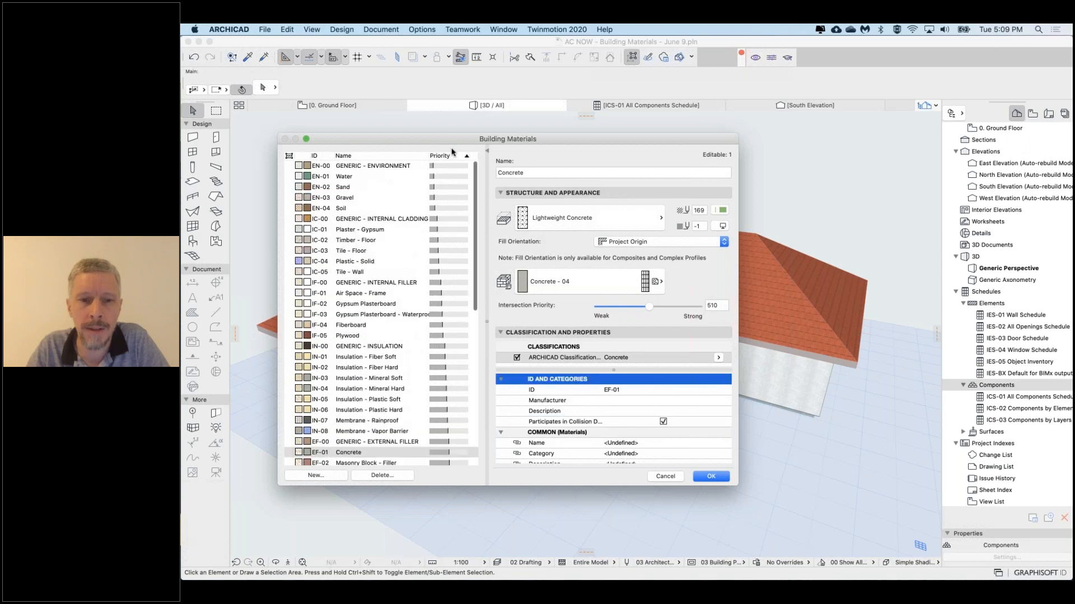
left_click(455, 156)
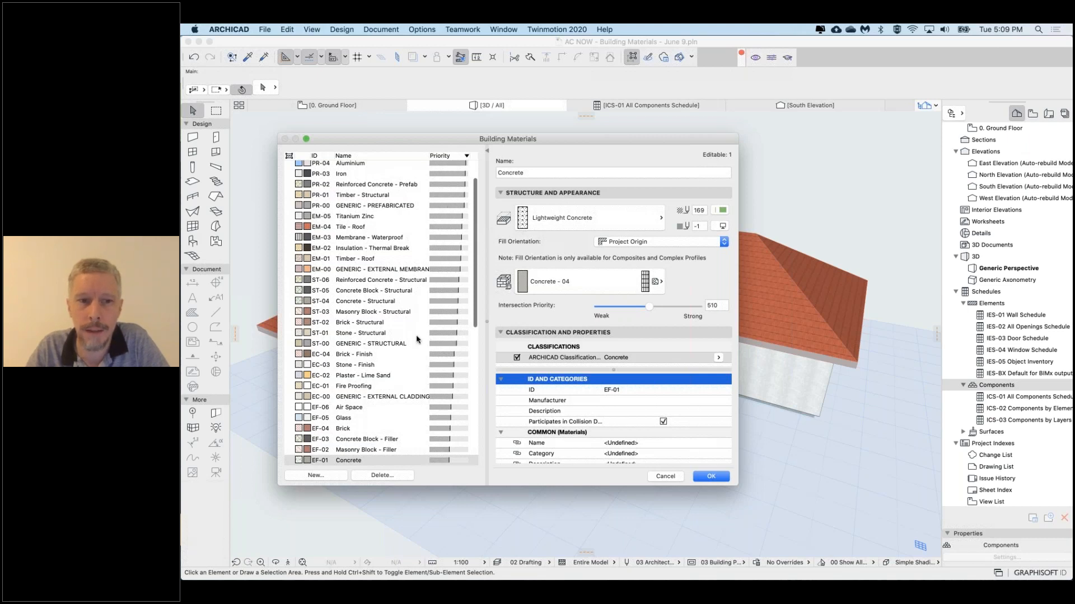
mouse_move(385, 303)
left_mouse_down()
mouse_move(372, 242)
mouse_move(385, 302)
left_mouse_up()
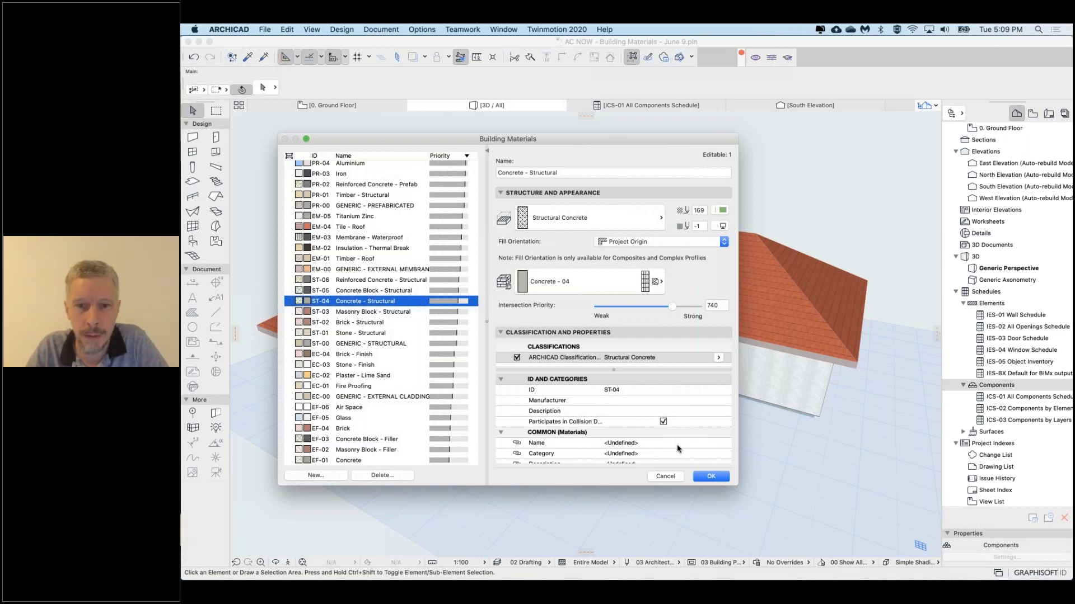
left_click(665, 476)
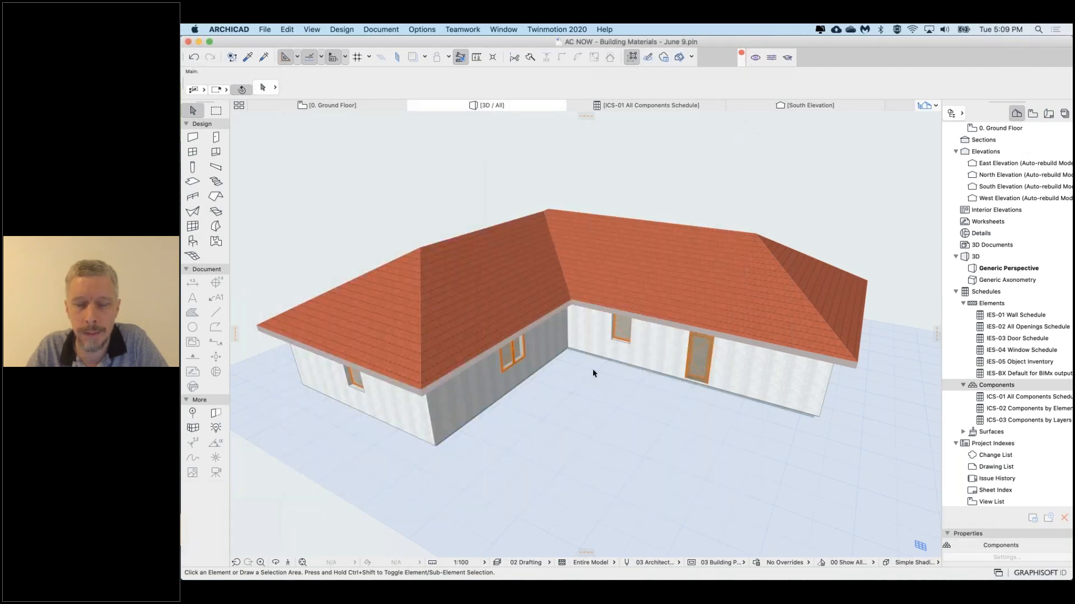
Select the dark beam of the crossing pair beside the house and check its building material's intersection priority
scroll(592, 368, "up", 5)
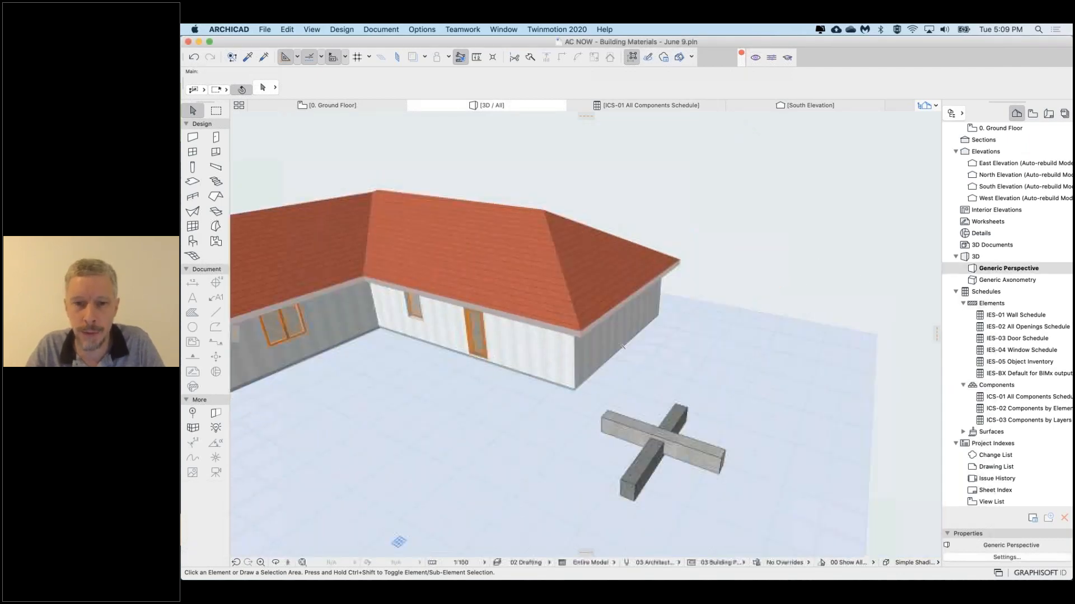
scroll(629, 427, "up", 3)
scroll(630, 428, "up", 3)
scroll(627, 424, "up", 3)
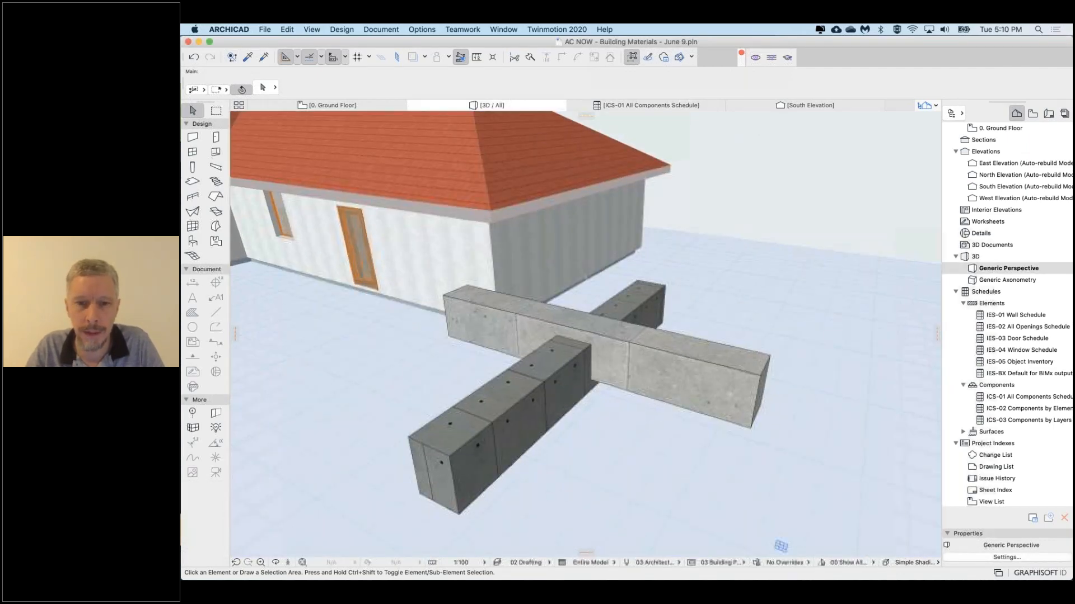
scroll(585, 391, "up", 3)
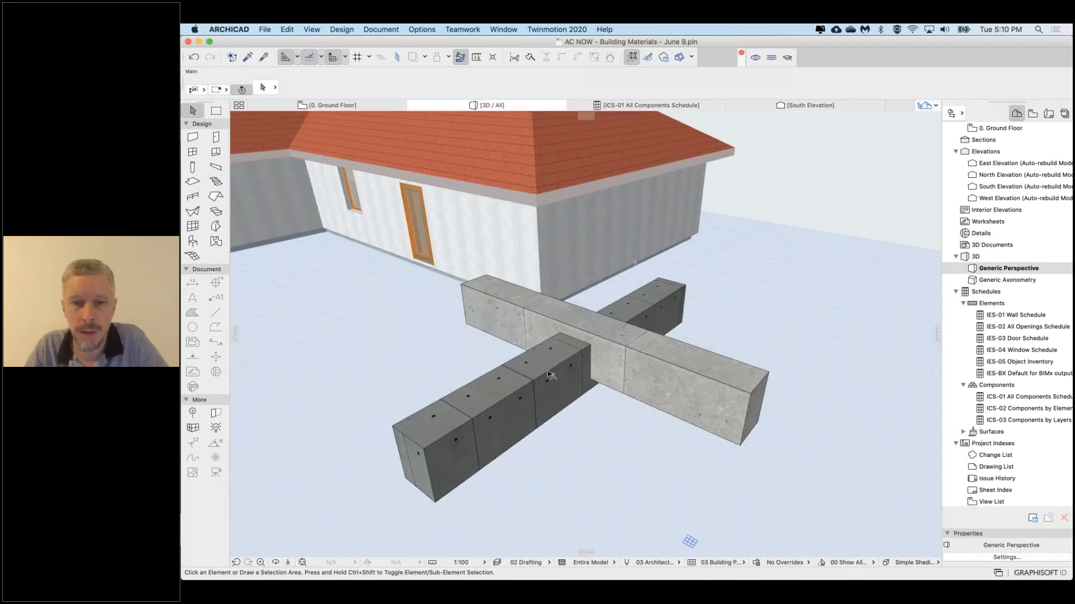
left_click(585, 392)
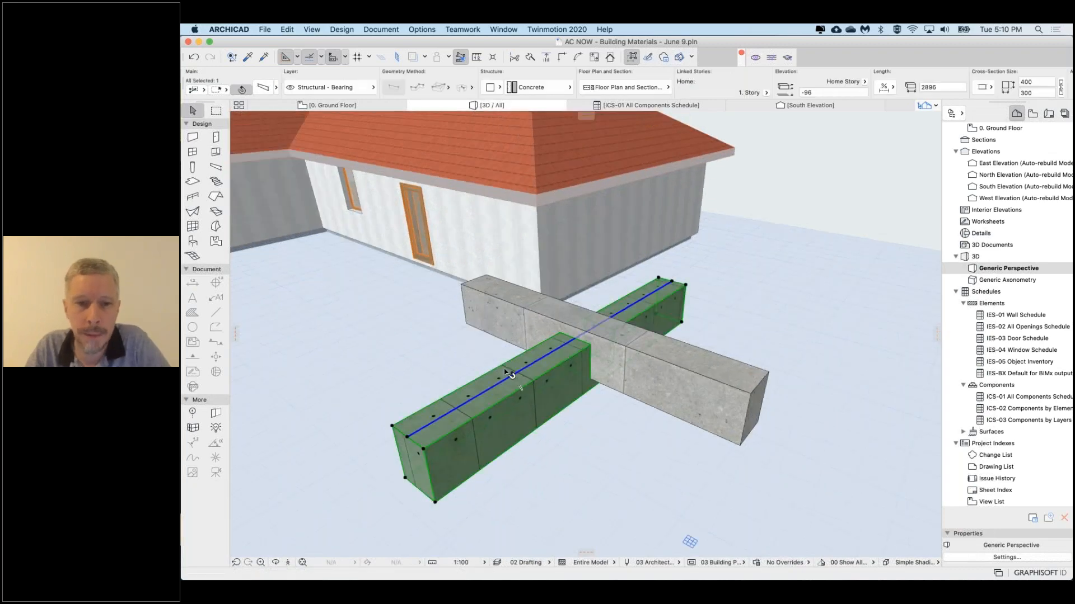
left_click(539, 88)
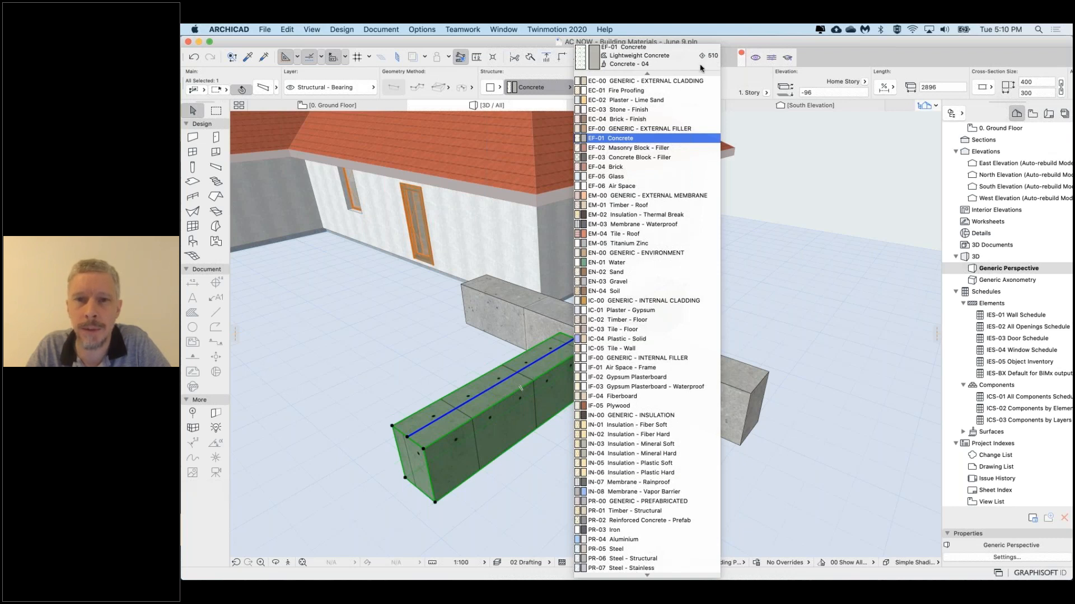
left_click(469, 293)
Select the lighter crossing beam and check the intersection priority of its reinforced concrete material
left_click(522, 321)
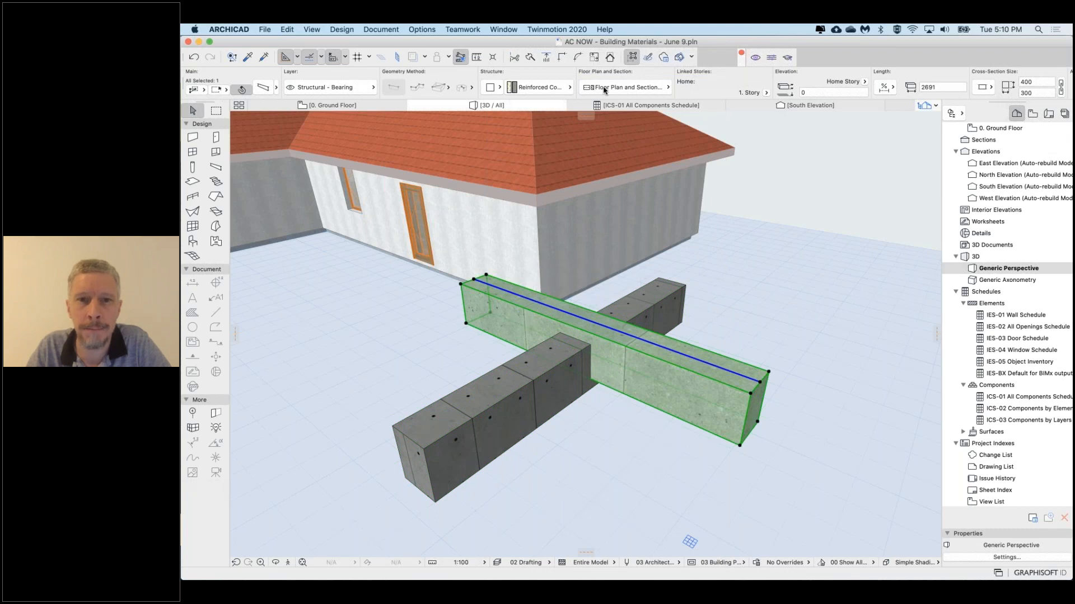
left_click(529, 86)
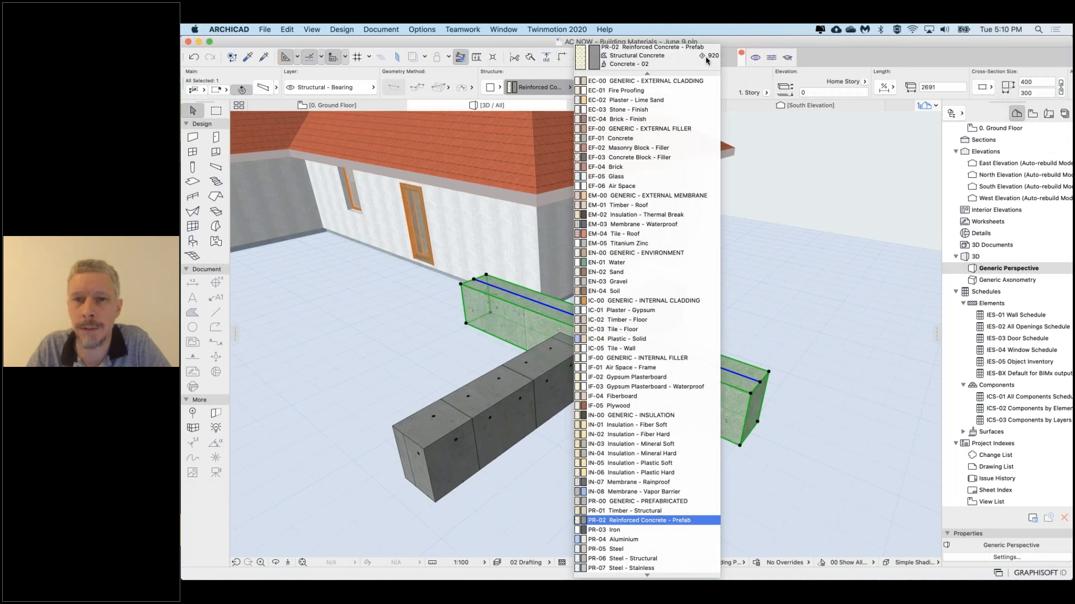
left_click(454, 342)
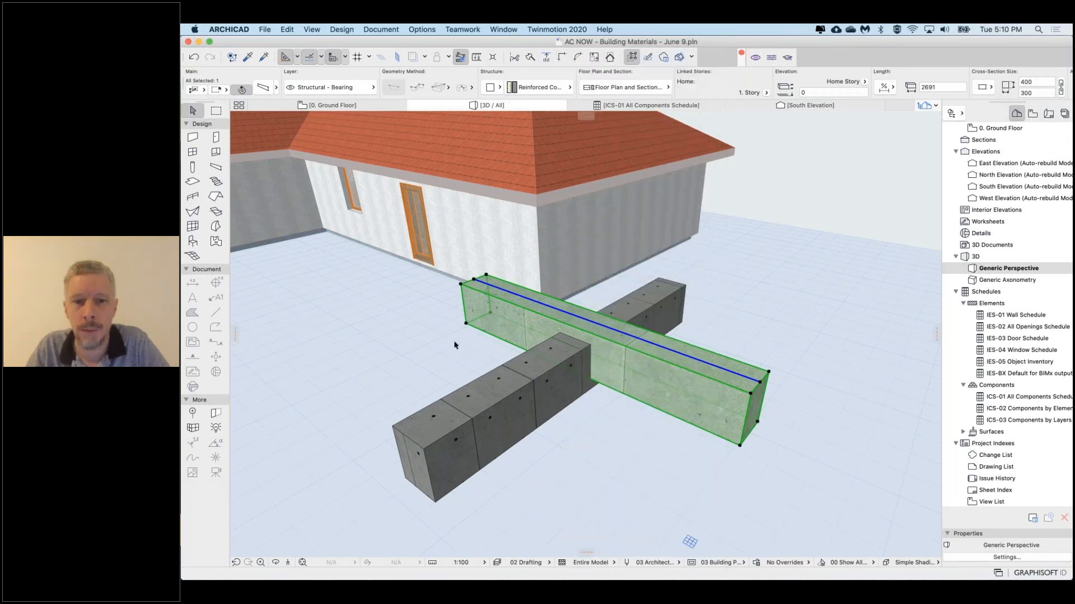
left_click(454, 342)
middle_click_drag(487, 347, 455, 345, "shift")
Isolate the dark concrete beam in 3D to examine the cut at the crossing, and restore the full model view
left_click(547, 381)
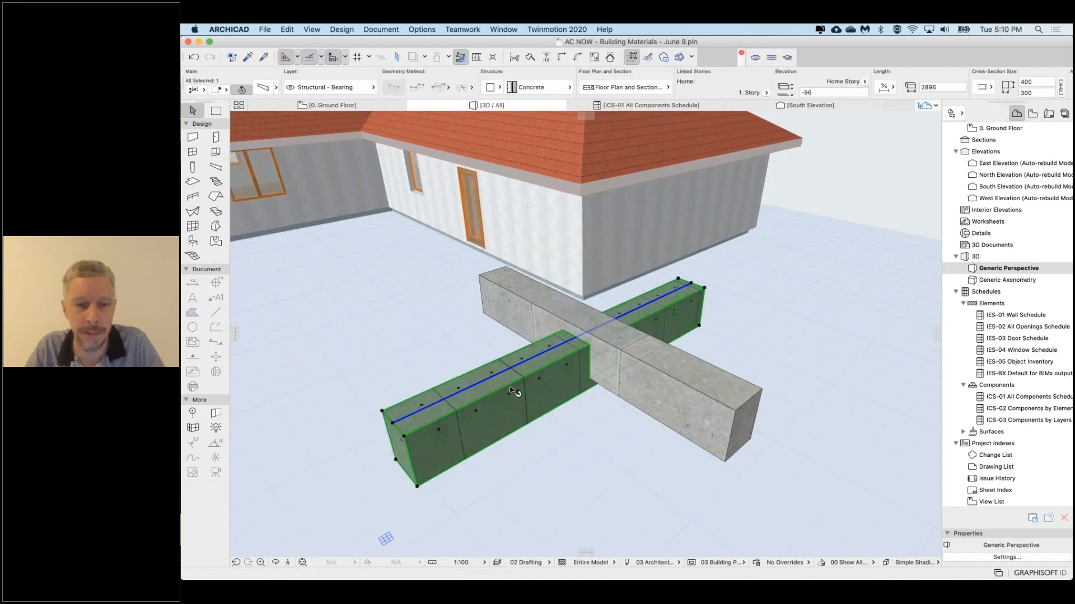
key("F5")
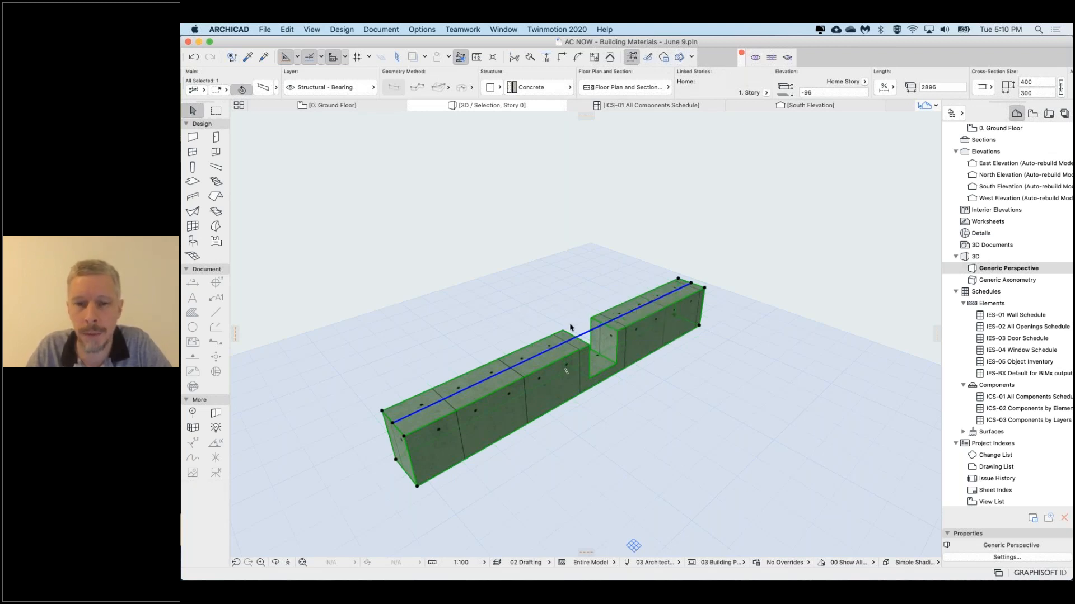
left_click(635, 394)
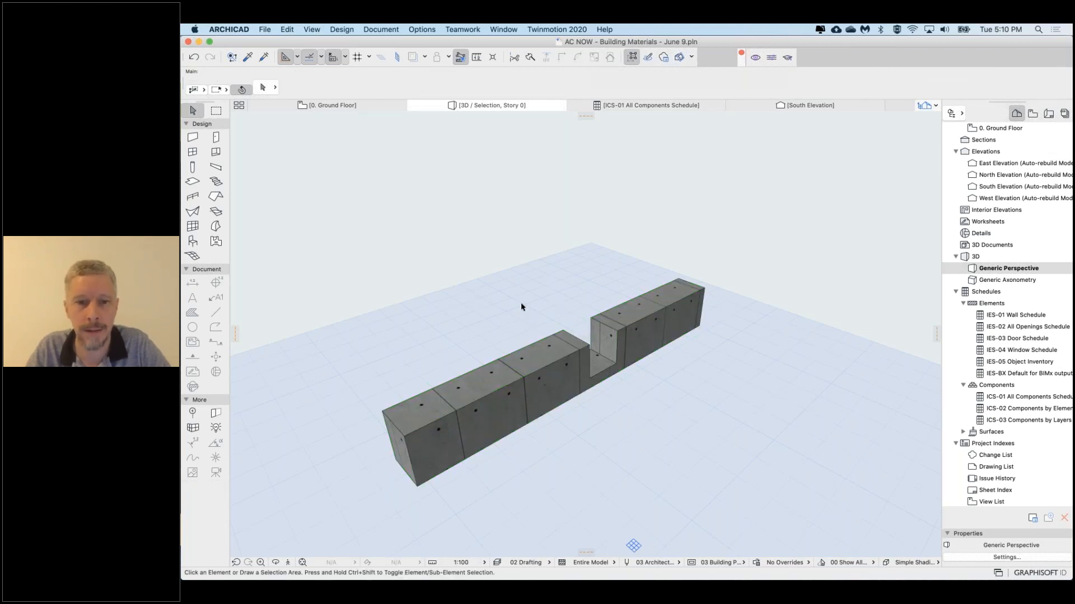
key("F5")
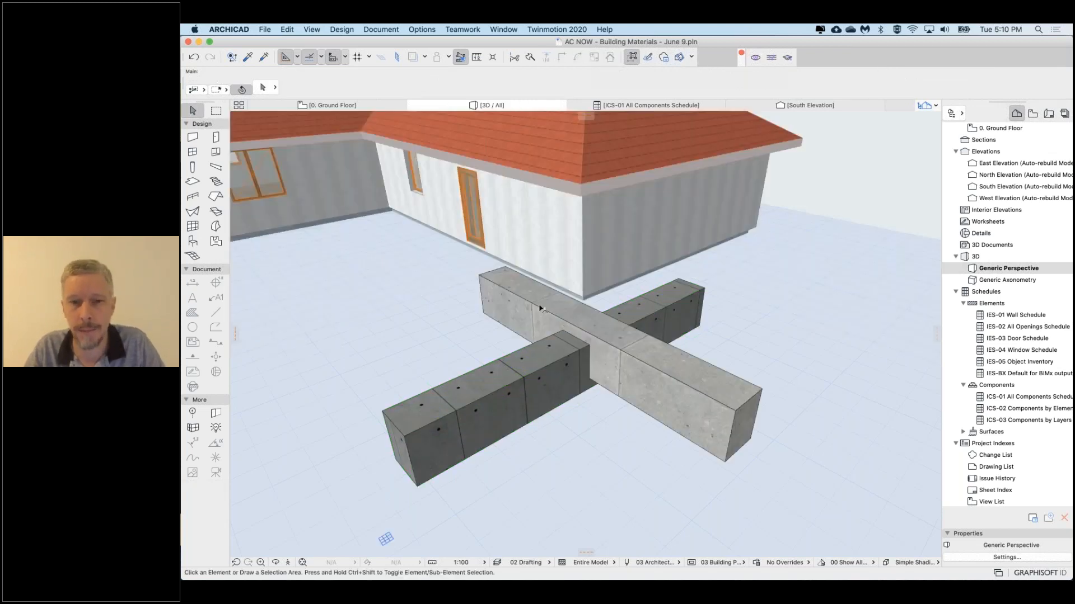
Select both crossing beams and group their building materials at the head of the Building Materials list
left_click(535, 309)
left_click(569, 407, "shift")
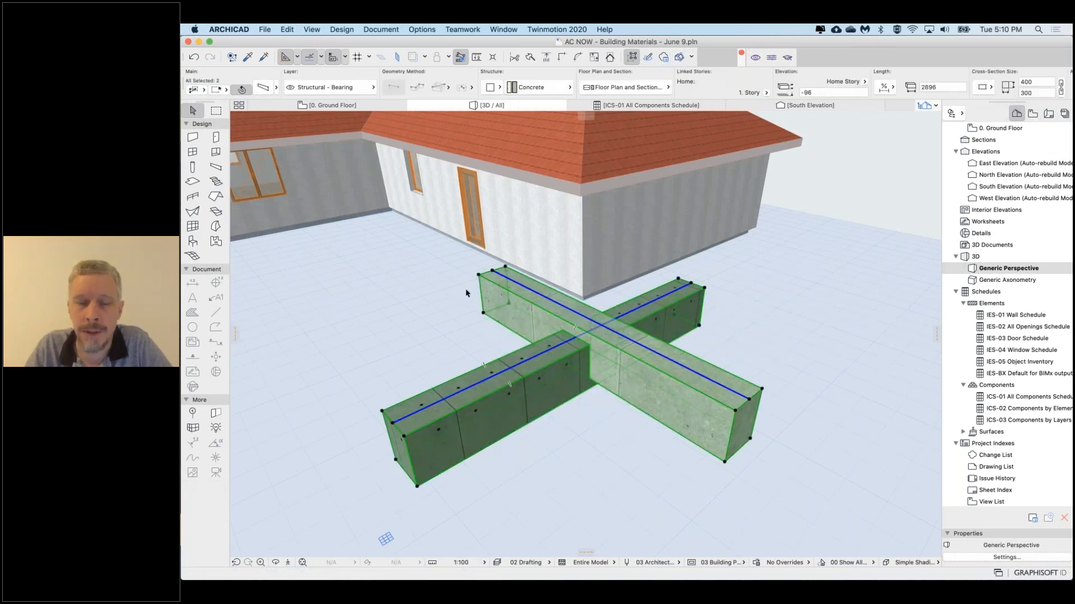
left_click(421, 29)
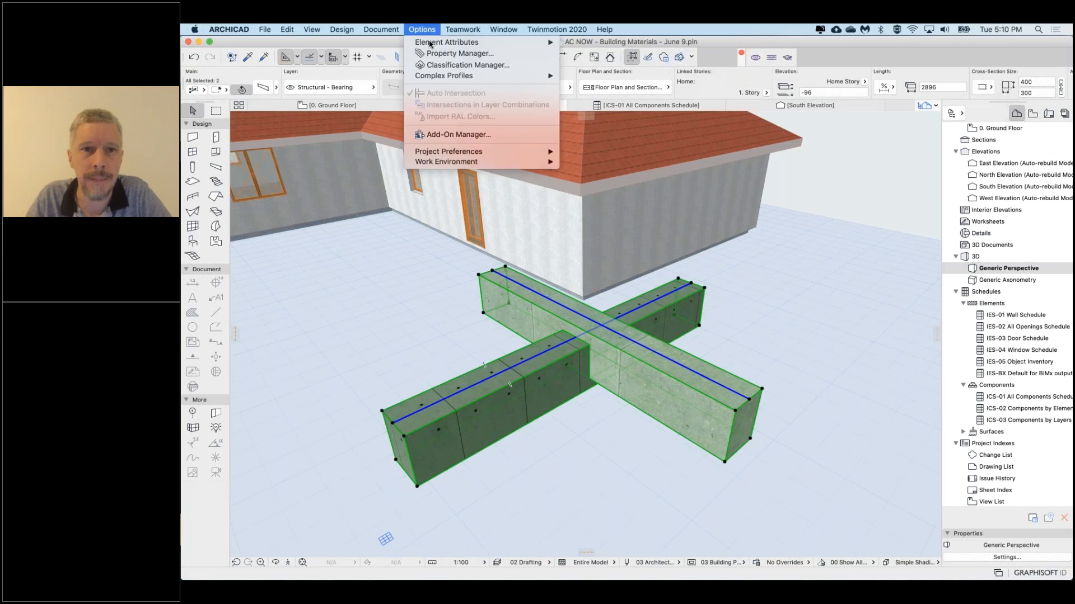
mouse_move(451, 43)
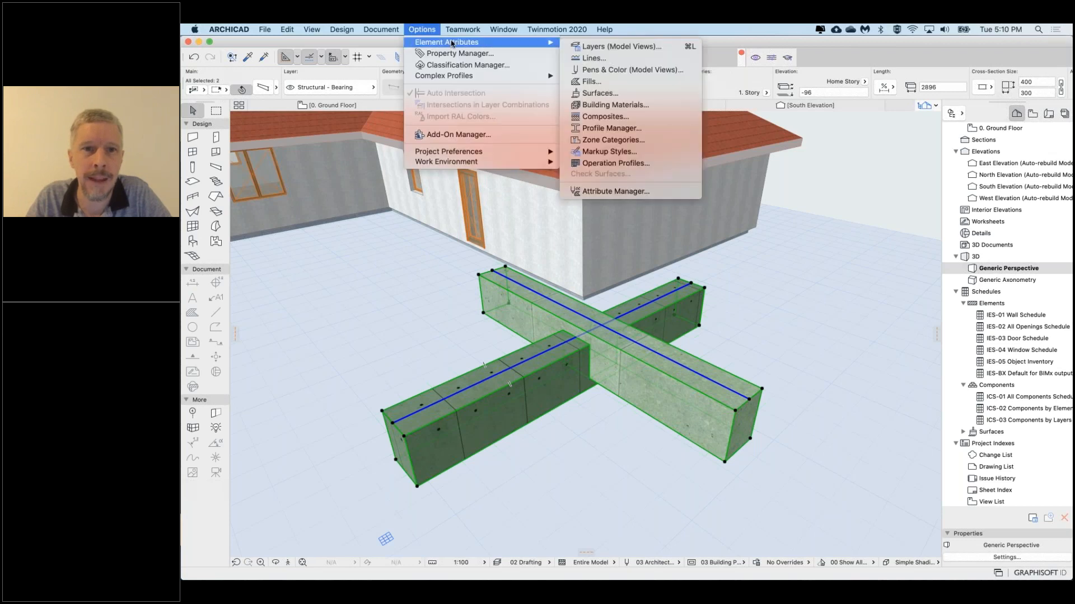
left_click(605, 105)
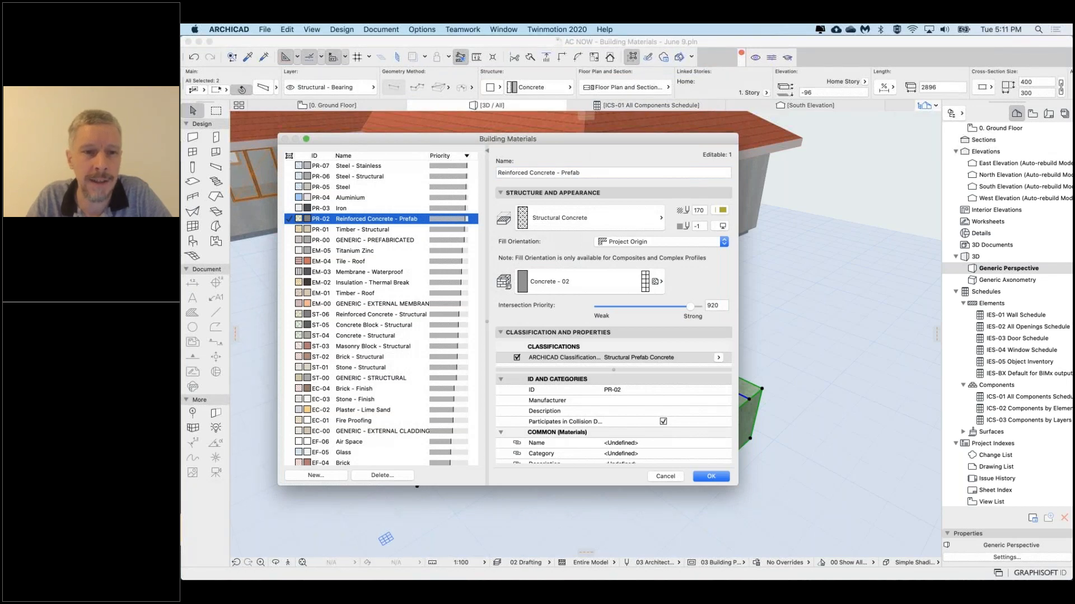
left_click(289, 156)
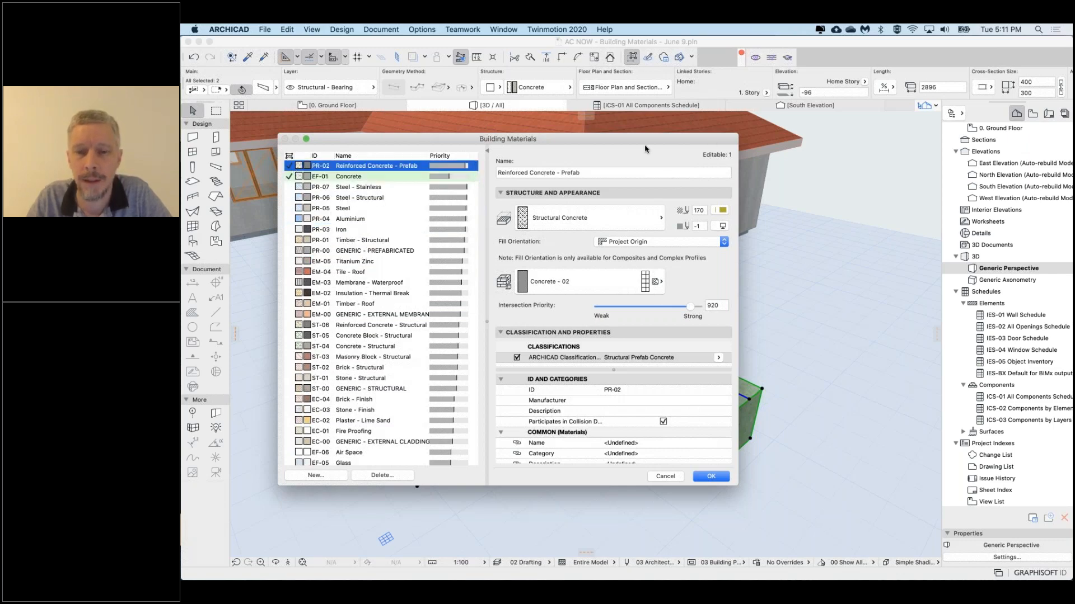
Compare the intersection priorities of Reinforced Concrete - Prefab and Concrete, and close the building material settings without saving
left_click_drag(601, 152, 486, 163)
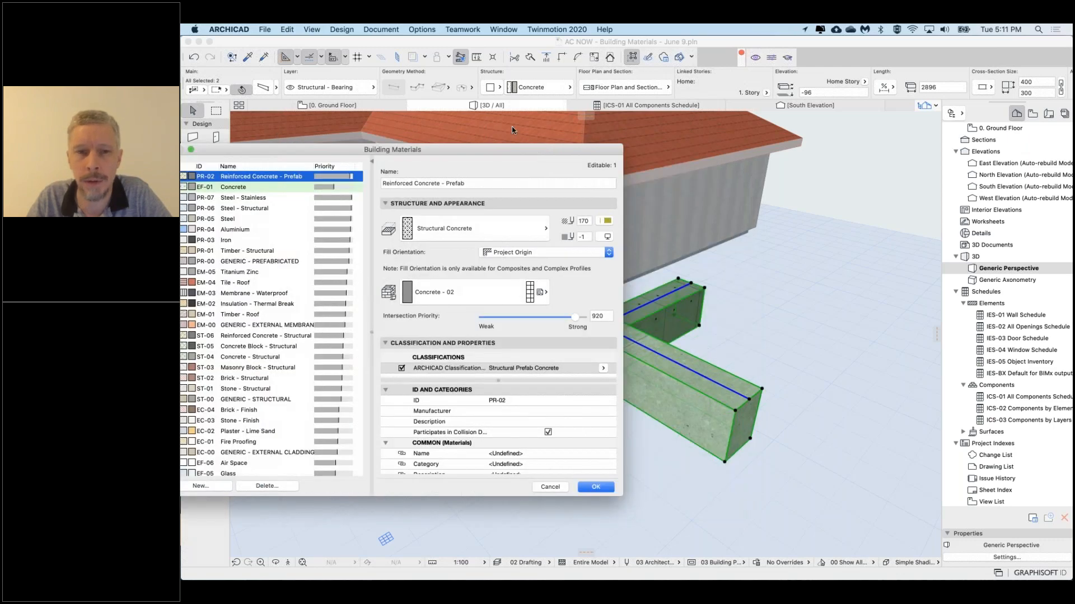
left_click_drag(606, 145, 714, 142)
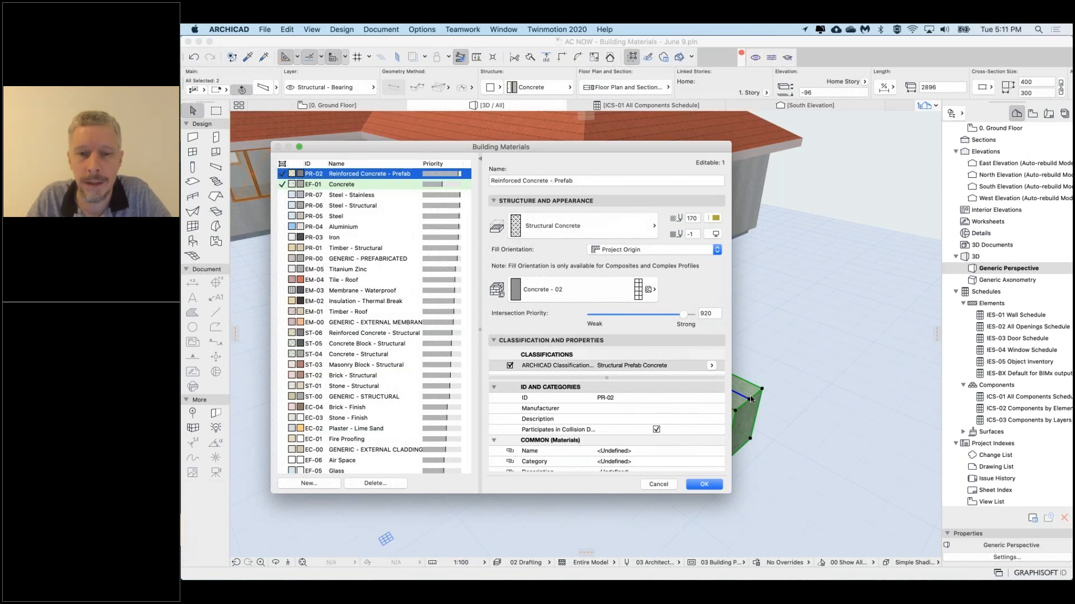
left_click(340, 185)
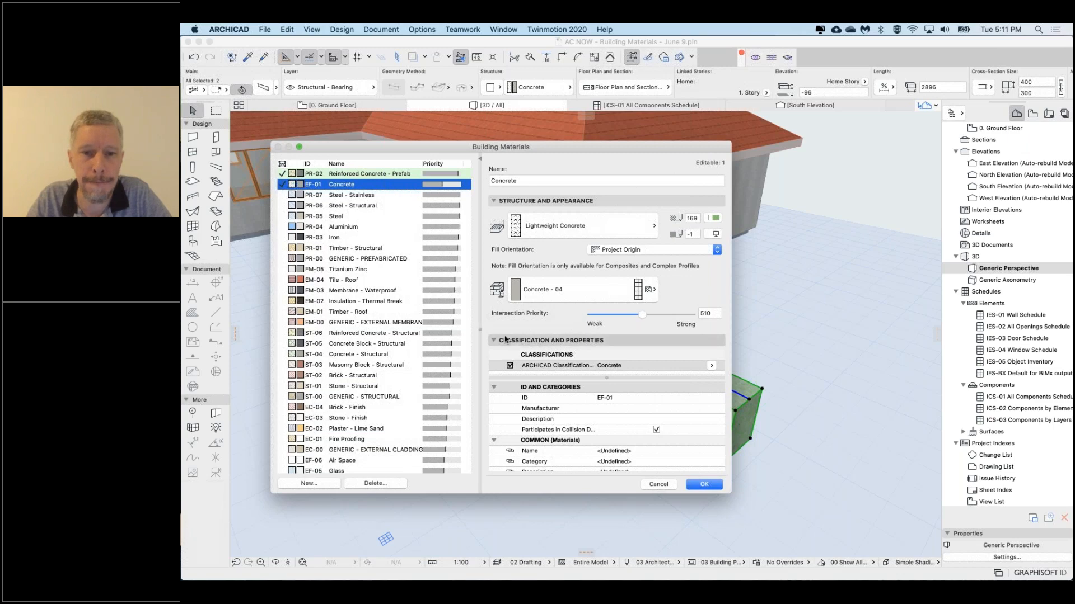
left_click(659, 485)
Reselect both crossing beams to review their junction, and clear the selection
left_click(595, 457)
left_click(528, 334)
left_click(470, 381, "shift")
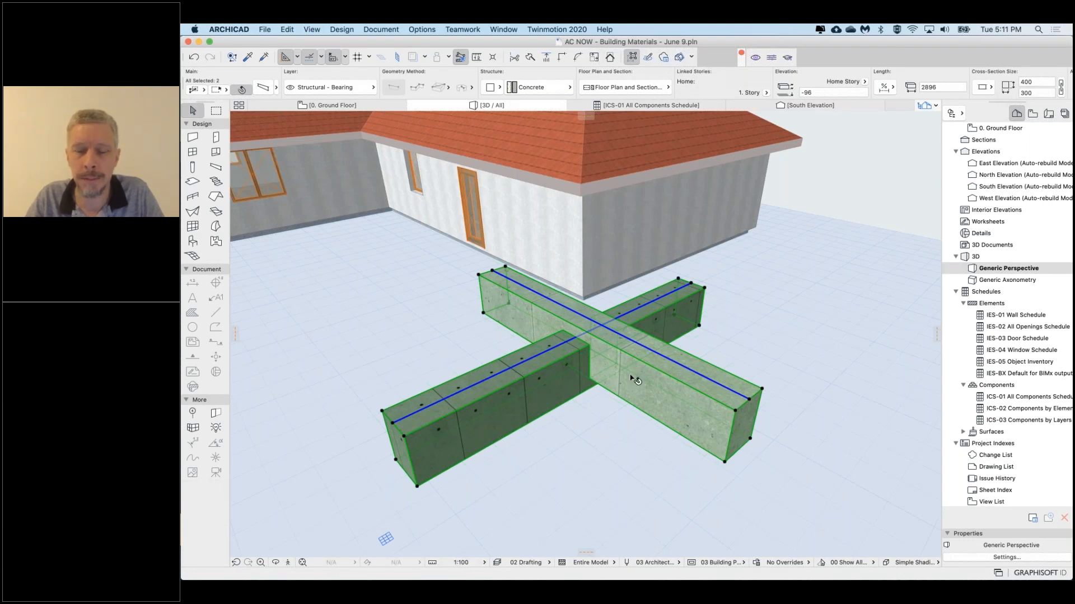
left_click(460, 344)
Select the house's wall, tiled roof and floor slab in turn to check the composite structure each one uses
middle_click_drag(461, 343, 593, 392, "shift")
middle_click_drag(560, 358, 504, 347, "shift")
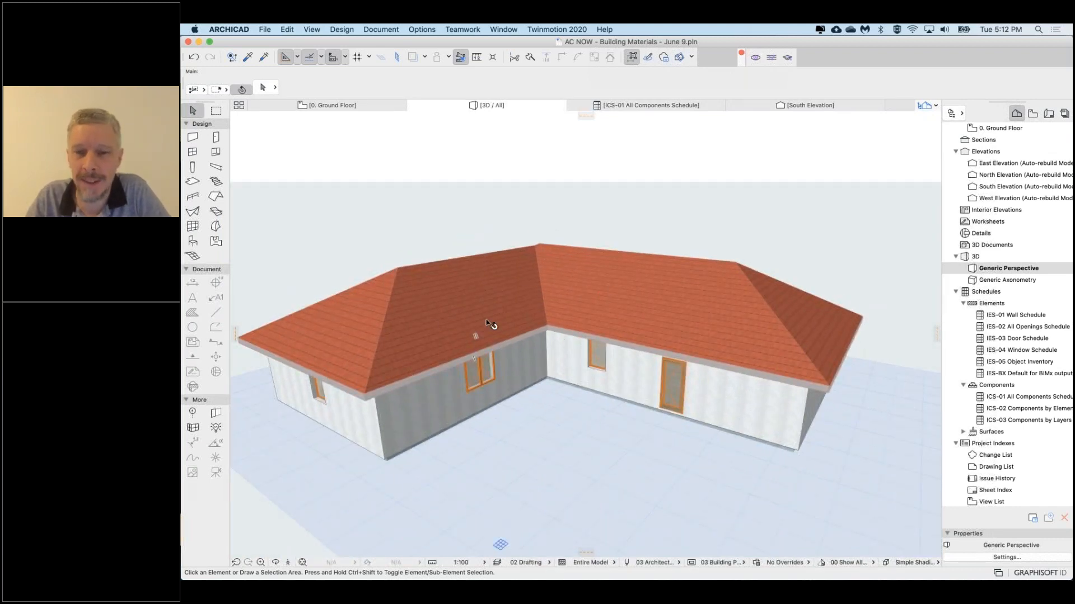
left_click(442, 396)
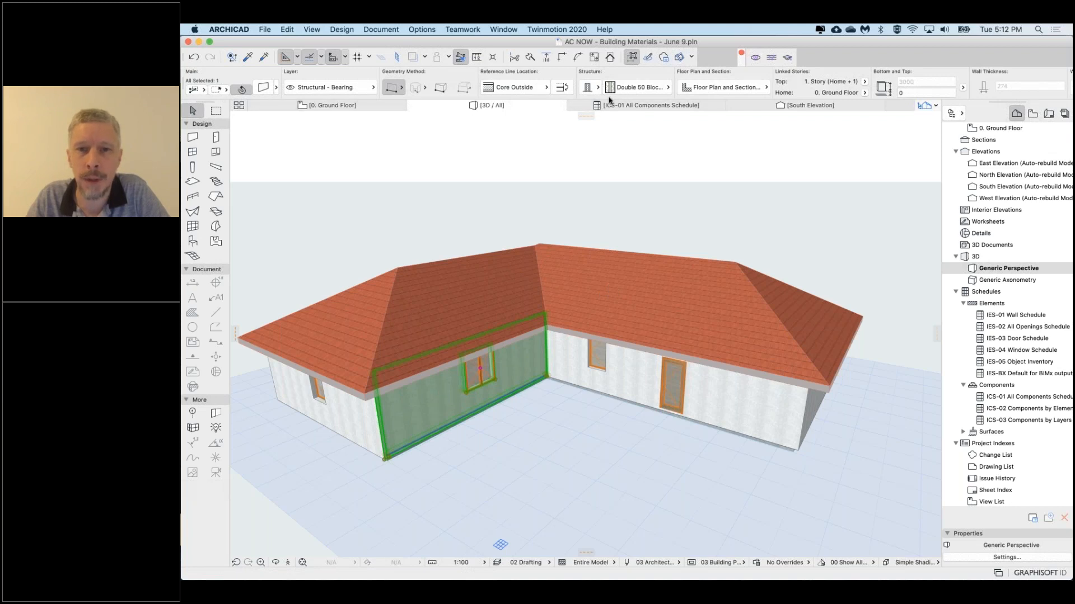
left_click(487, 289)
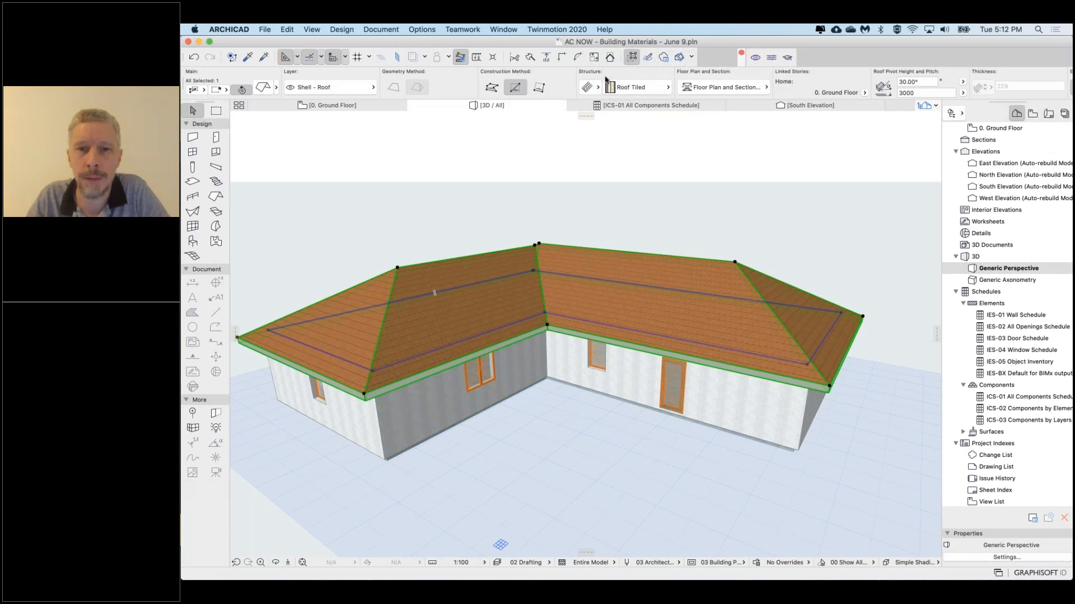
left_click(549, 187)
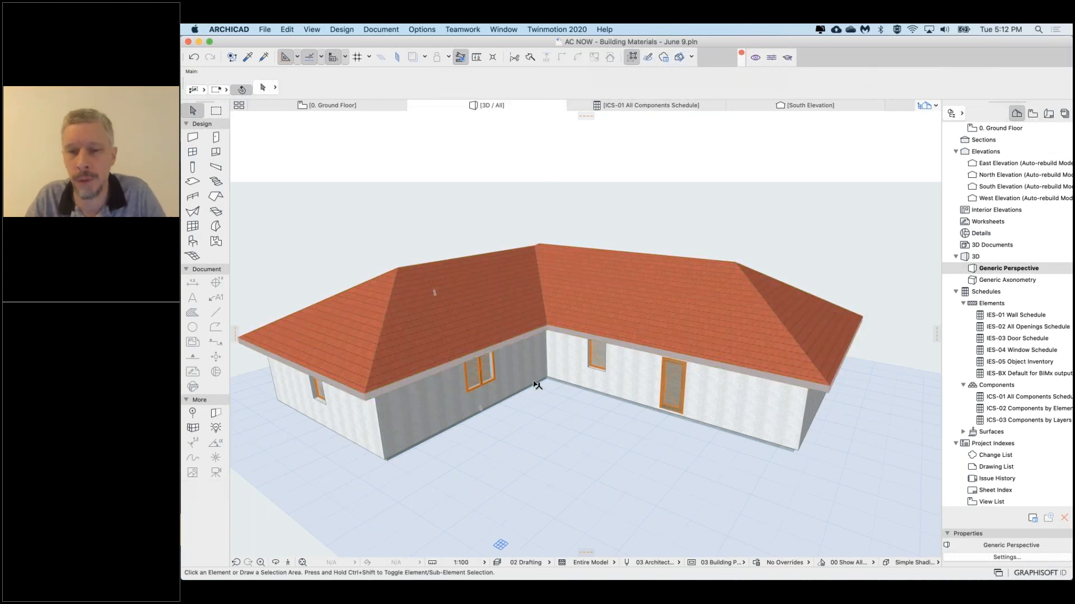
middle_click_drag(536, 382, 536, 302, "shift")
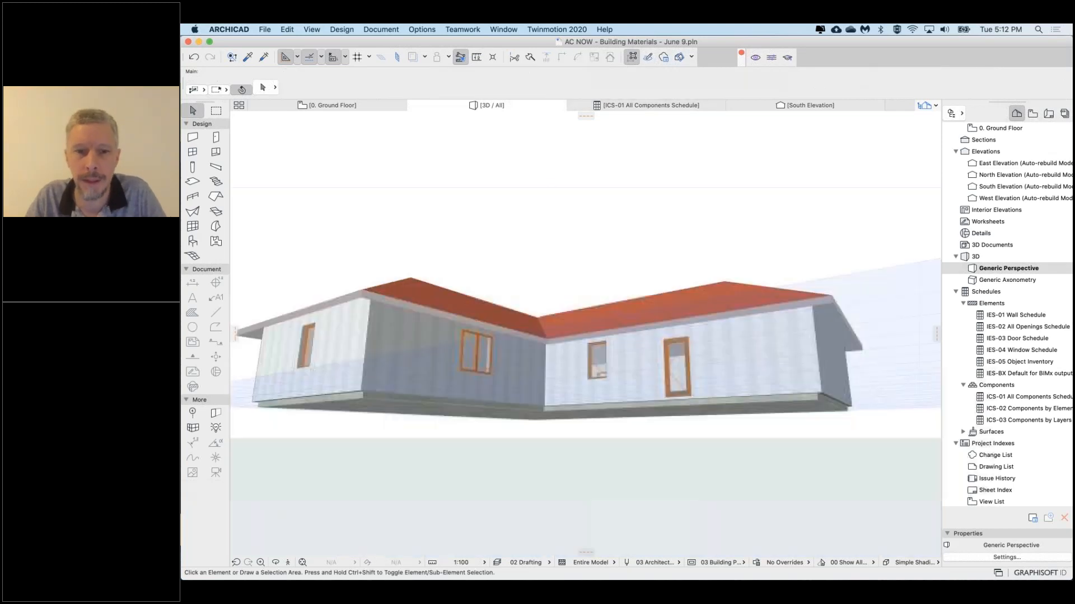
left_click(504, 417)
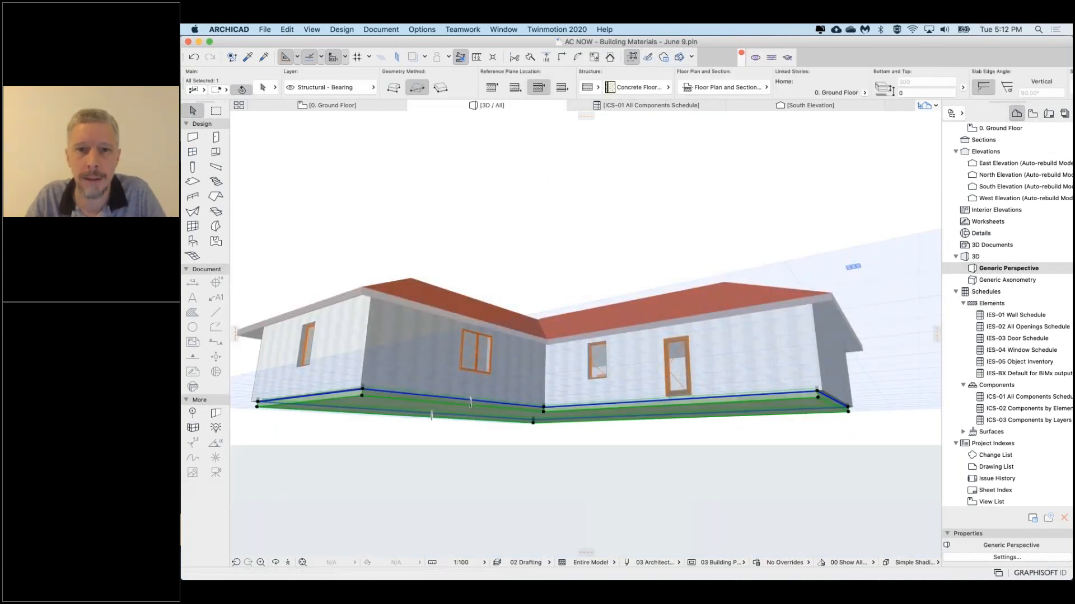
left_click(597, 230)
middle_click_drag(596, 230, 469, 409, "shift")
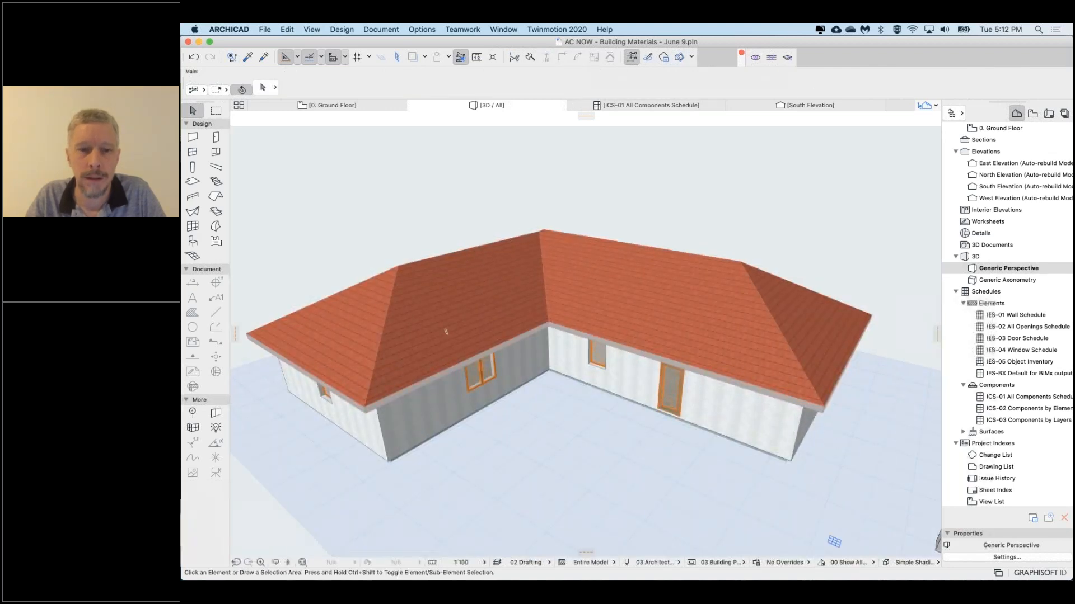
Select the house wall with the double window and inspect its Concrete Block - Filler, Concrete Block - Structural and Plaster - Gypsum building materials
left_click(464, 405)
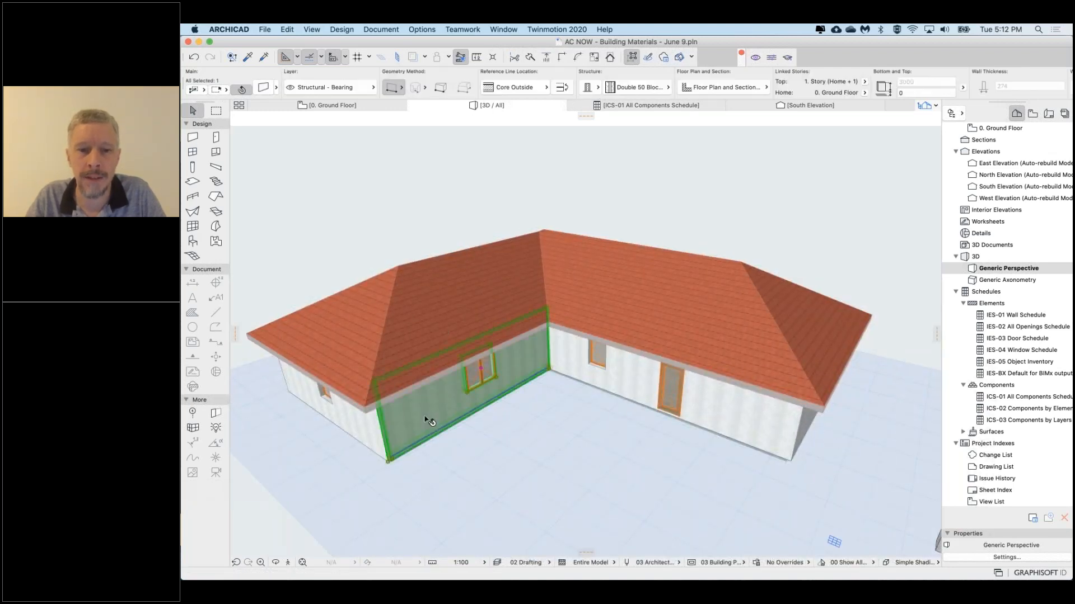
left_click(430, 29)
mouse_move(432, 43)
left_click(598, 104)
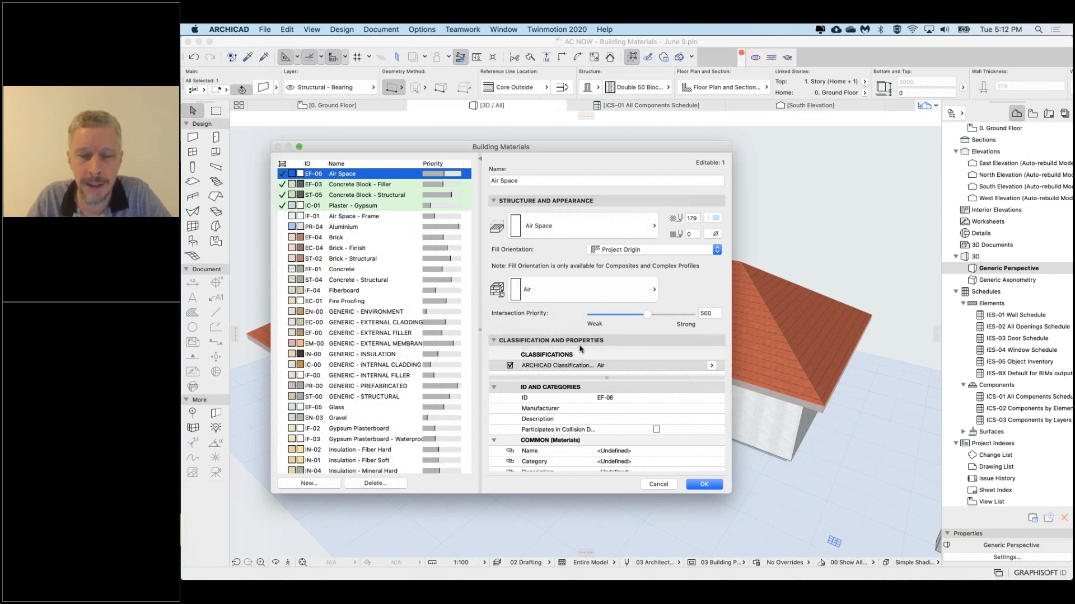
left_click(360, 184)
left_click(357, 195)
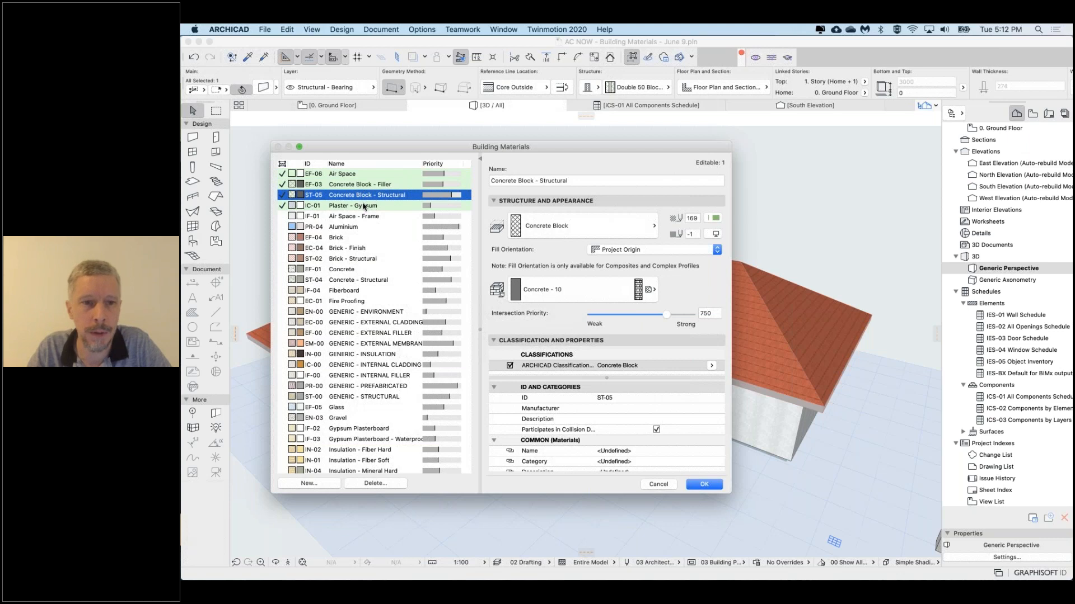
left_click(364, 206)
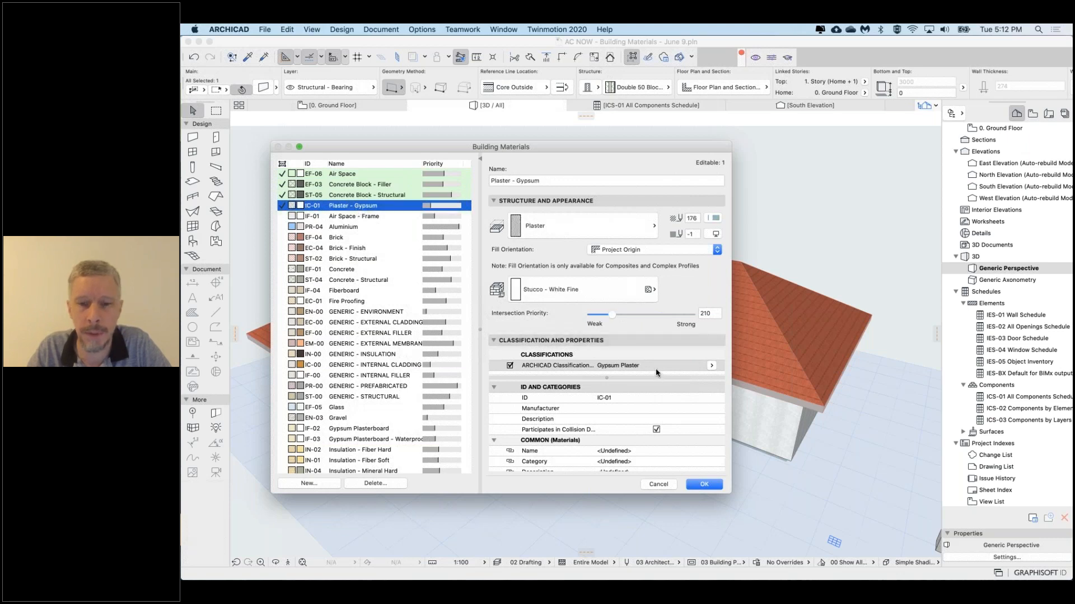
Browse the classification tree for Plaster - Gypsum without choosing another entry, close the building material settings and deselect the wall
left_click(710, 366)
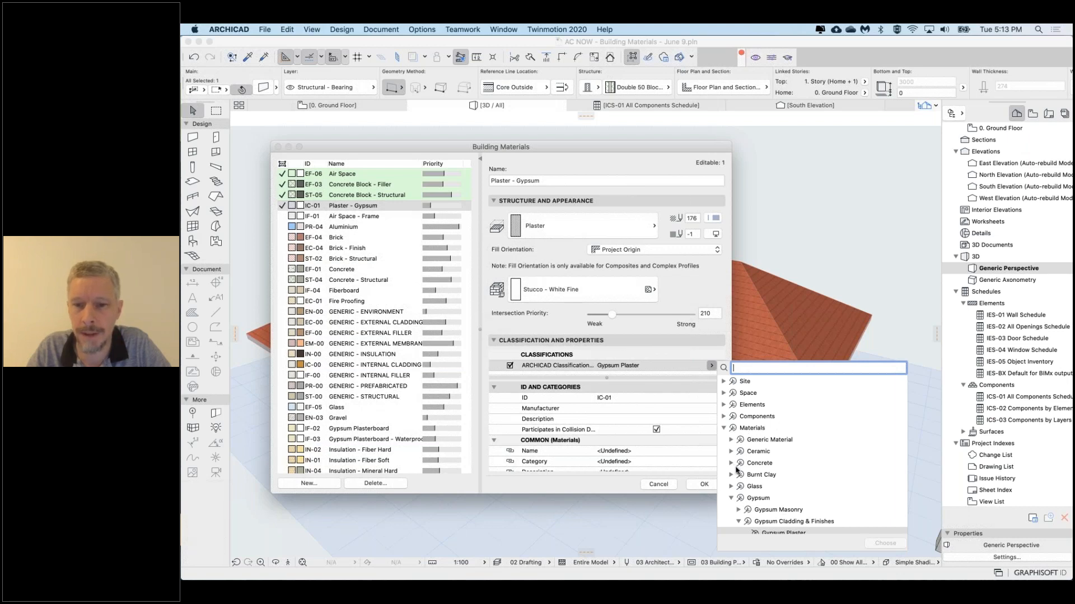
scroll(789, 496, "down", 5)
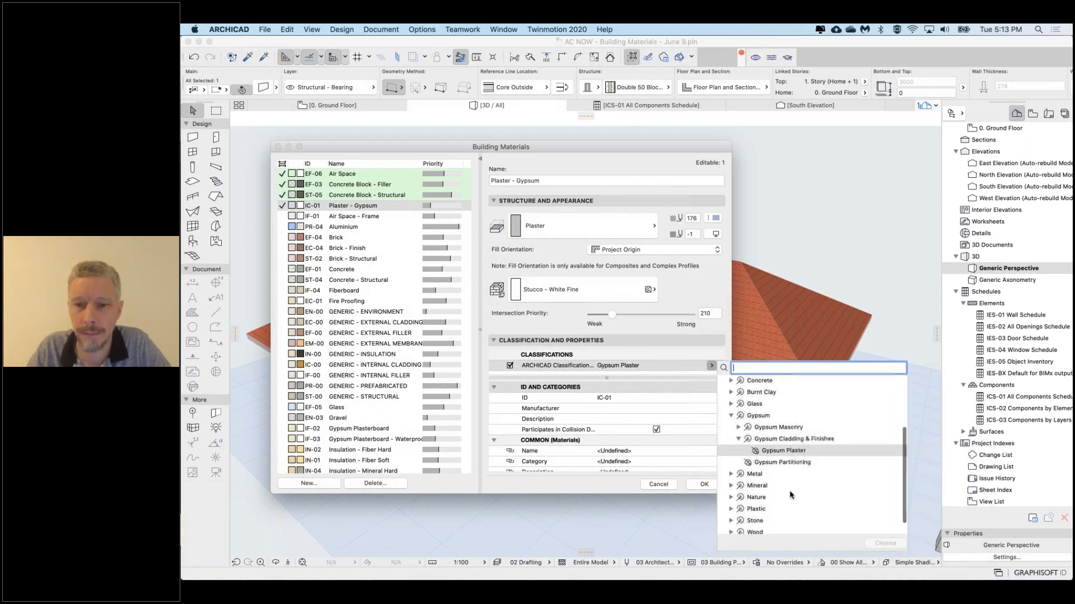
scroll(789, 496, "up", 5)
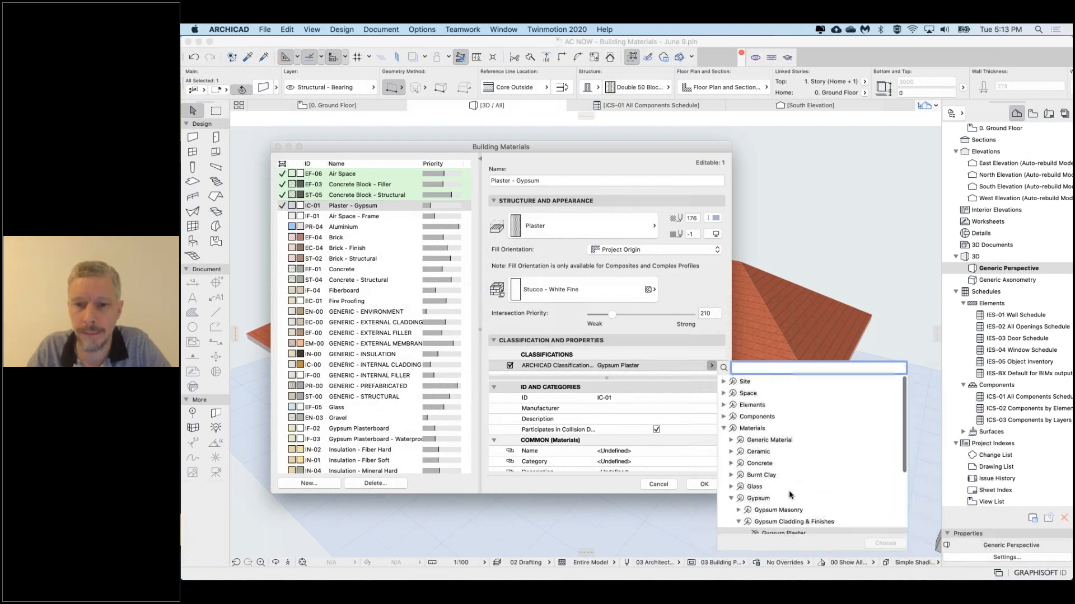
left_click(618, 488)
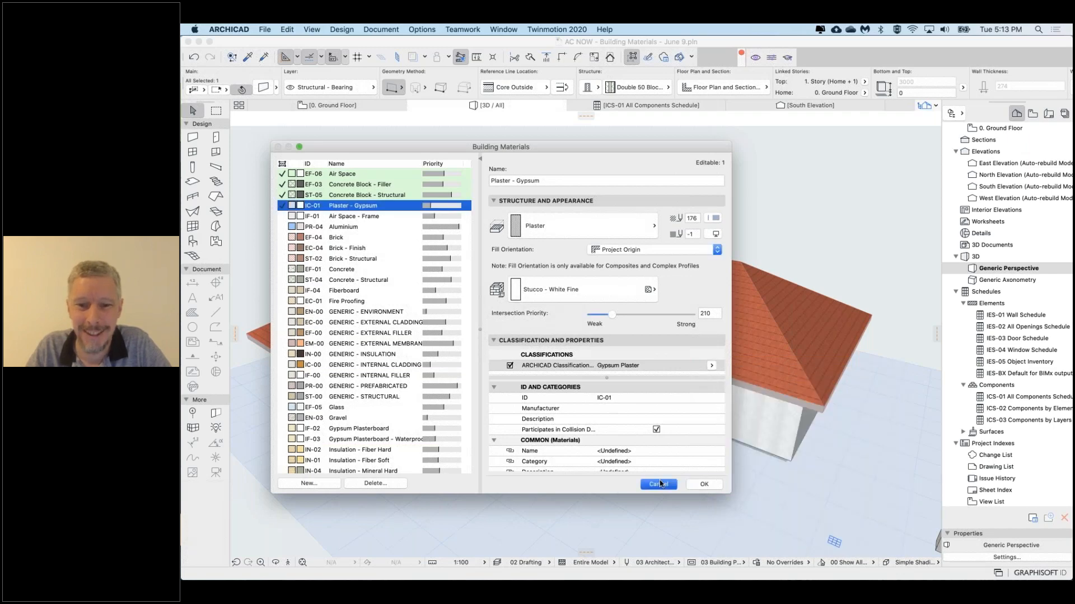
left_click(704, 484)
left_click(583, 413)
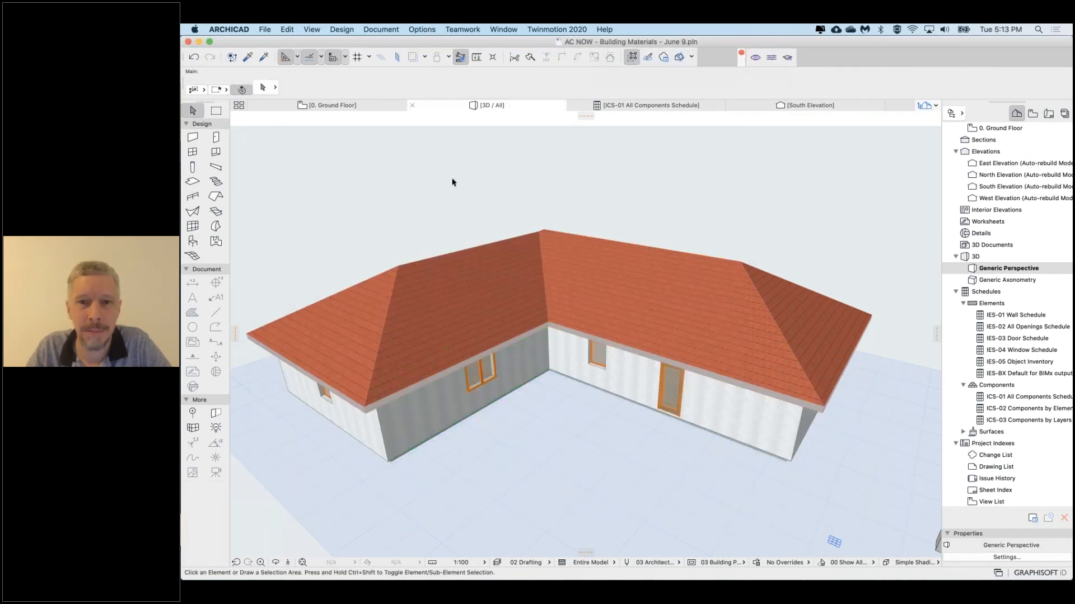
Open the Classification Manager and examine the Elements branch of ARCHICAD Classification - v 2.0 and its available properties
left_click(420, 29)
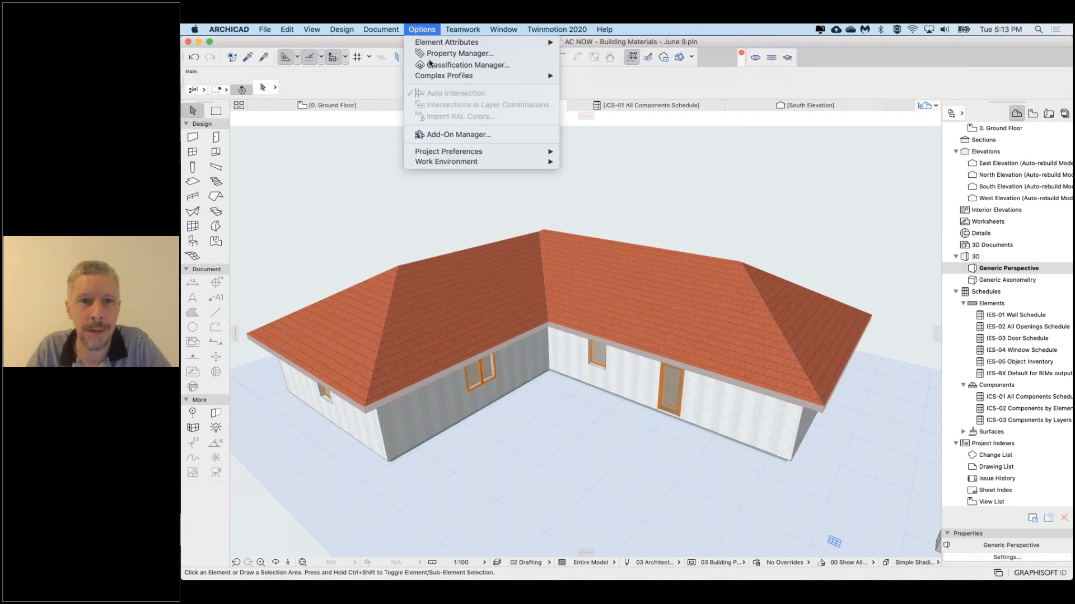
left_click(429, 64)
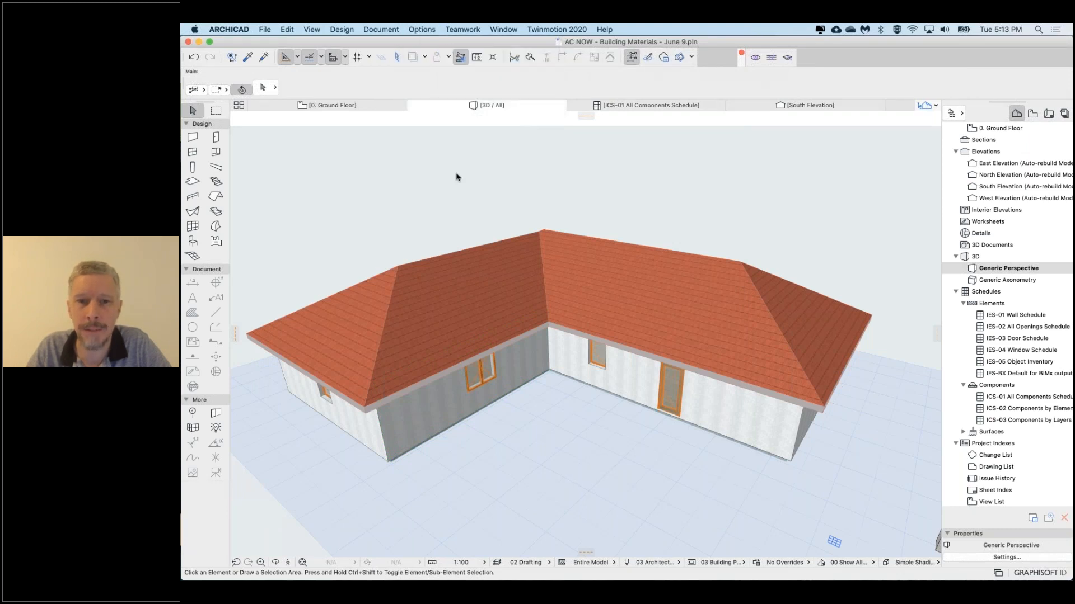
left_click_drag(716, 416, 506, 551)
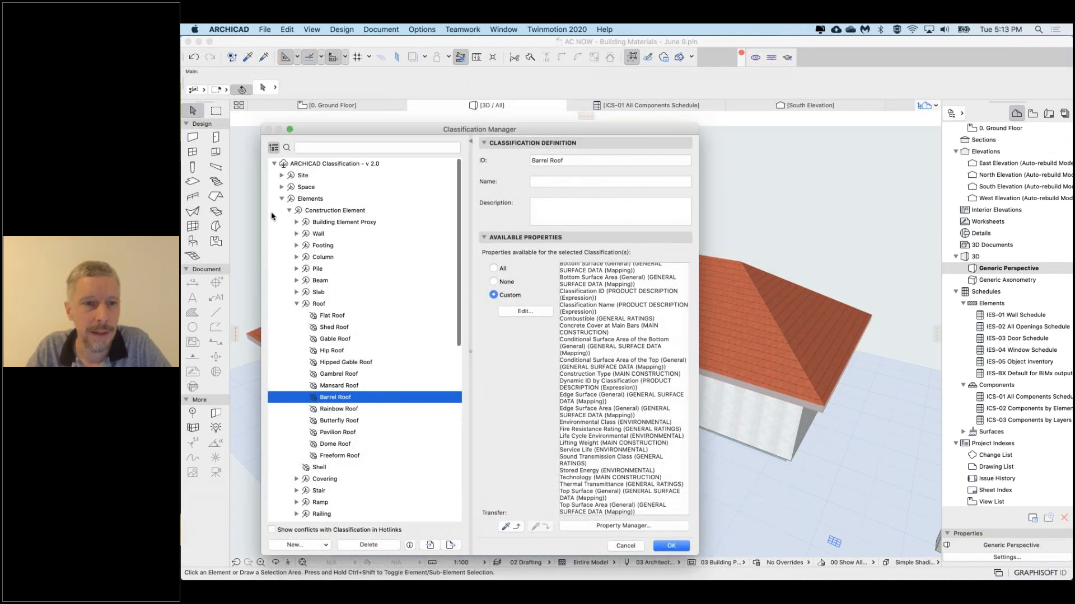
left_click(311, 201)
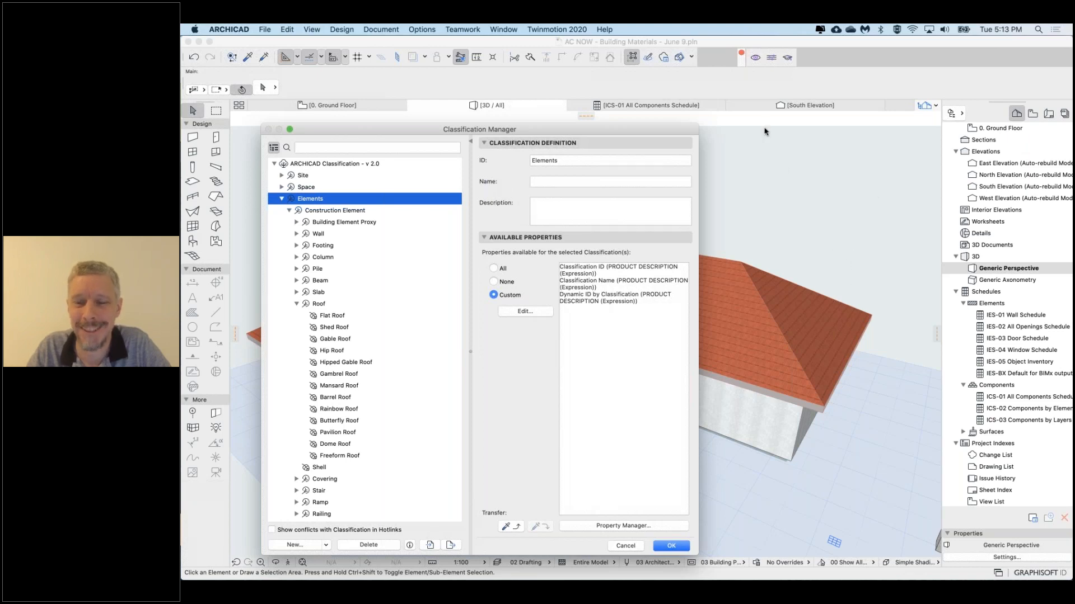
left_click(834, 187)
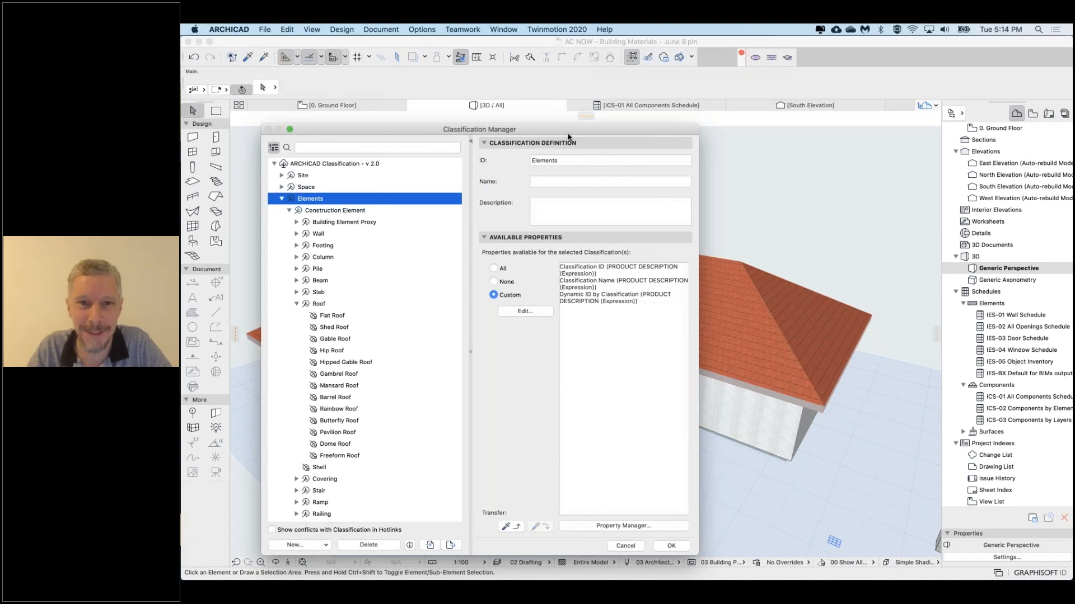
left_click(587, 128)
left_click_drag(587, 129, 609, 122)
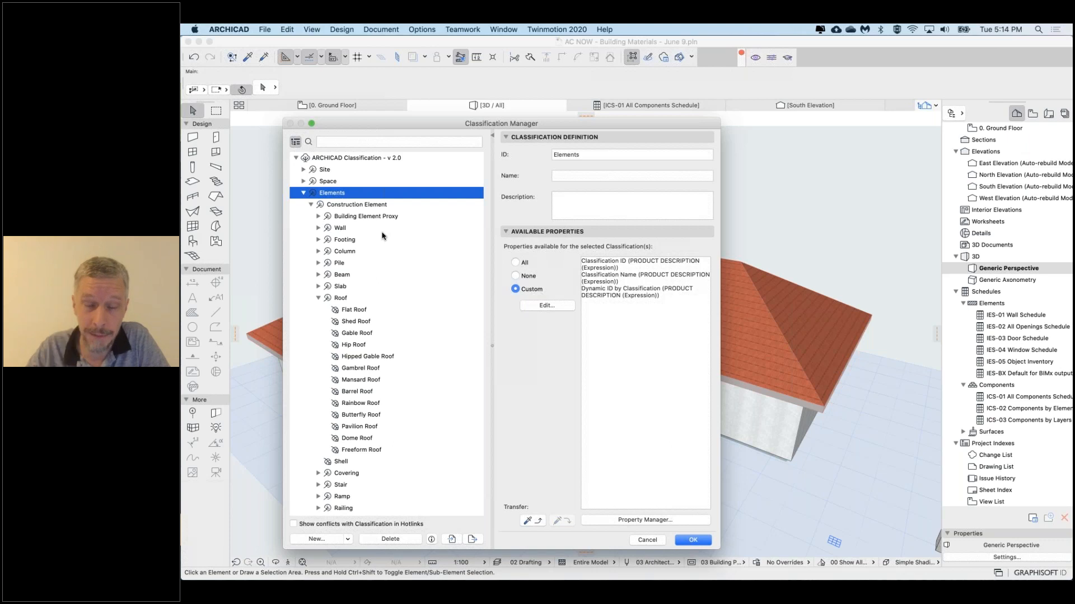
Examine the Materials branch of the classification tree down to Concrete Cladding & Finishes, closing the Classification Manager without changes
left_click(303, 193)
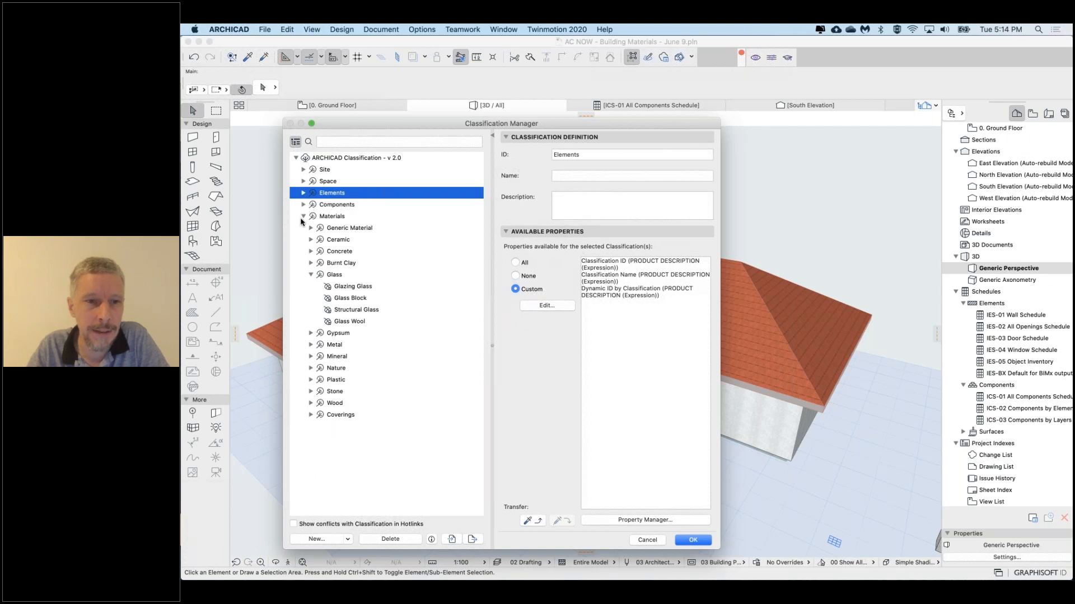
left_click(315, 217)
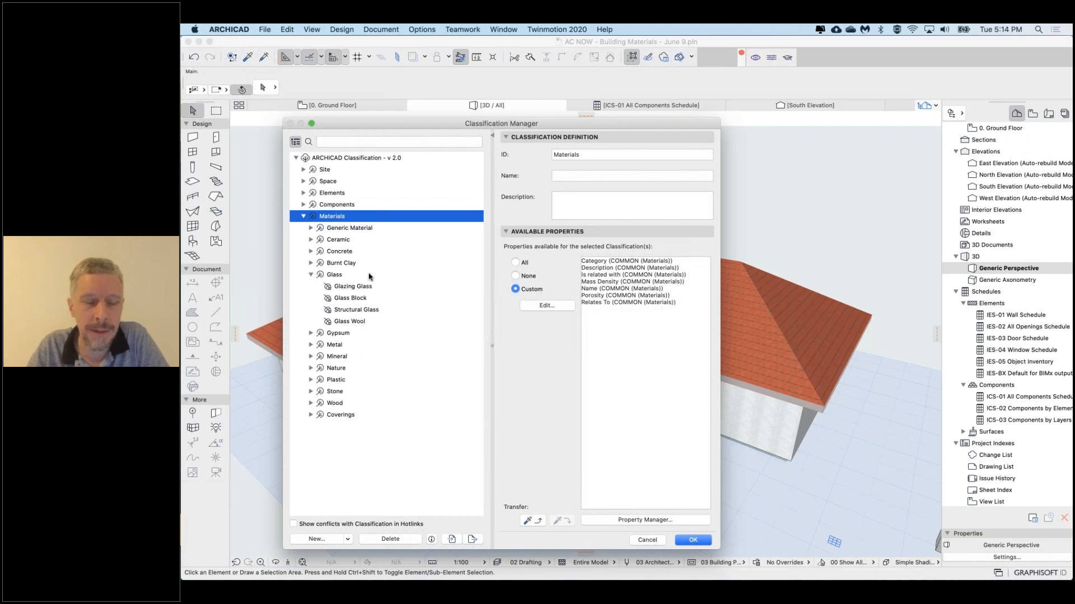
left_click(311, 251)
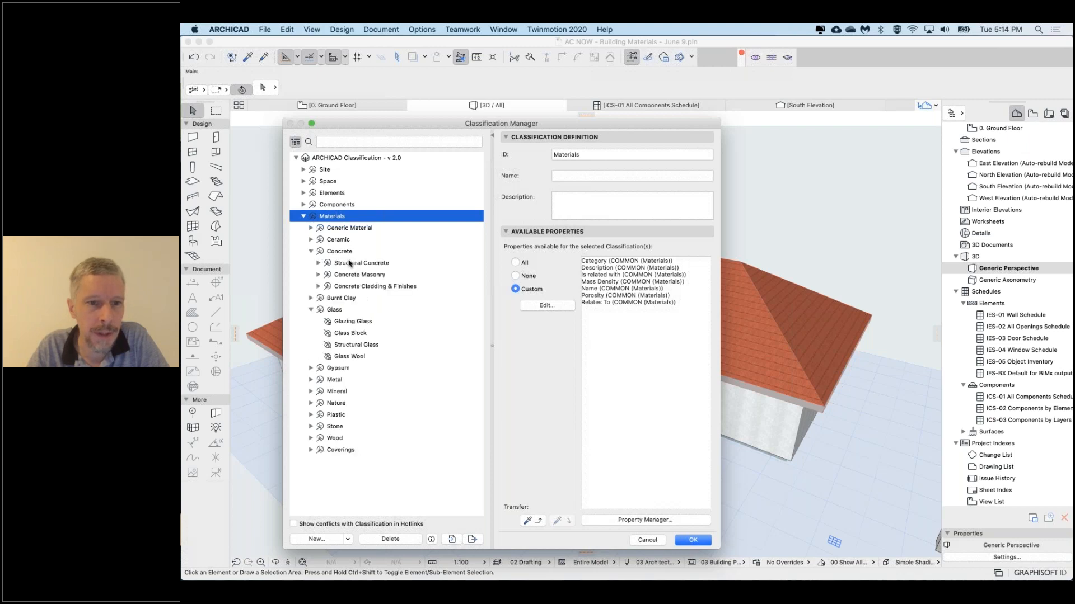
left_click(319, 286)
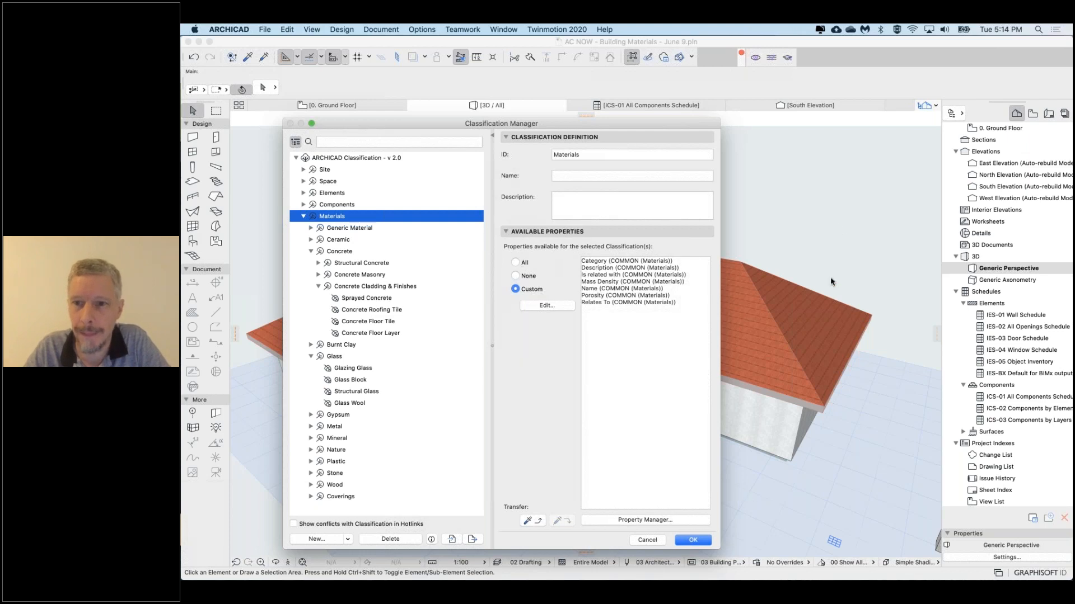
left_click(647, 540)
Open the Building Materials settings and display the Concrete material with ID EF-01
left_click(418, 28)
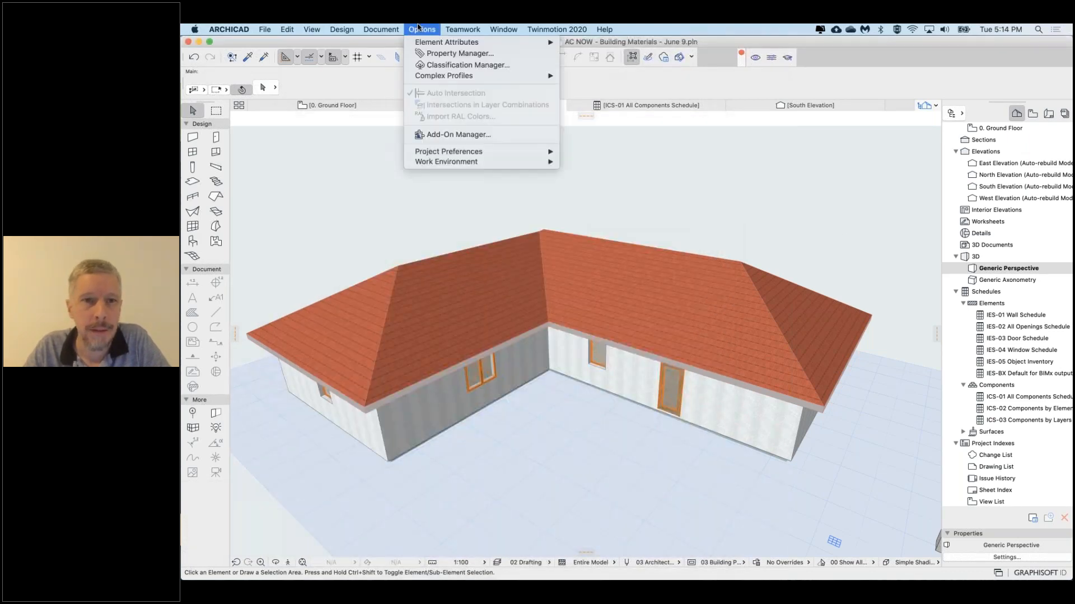
left_click(418, 28)
left_click(419, 29)
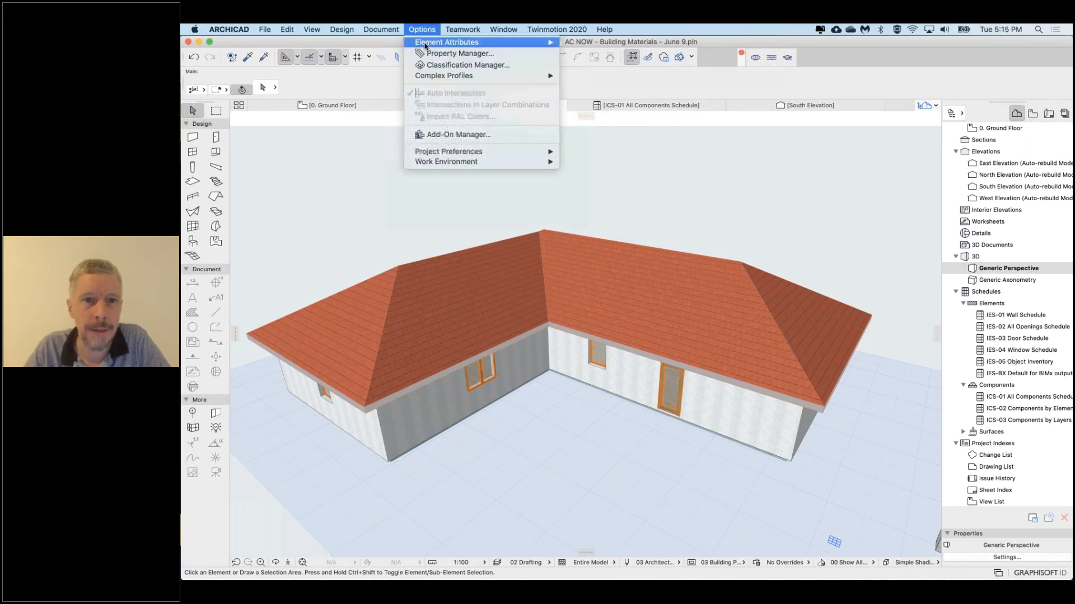
mouse_move(504, 42)
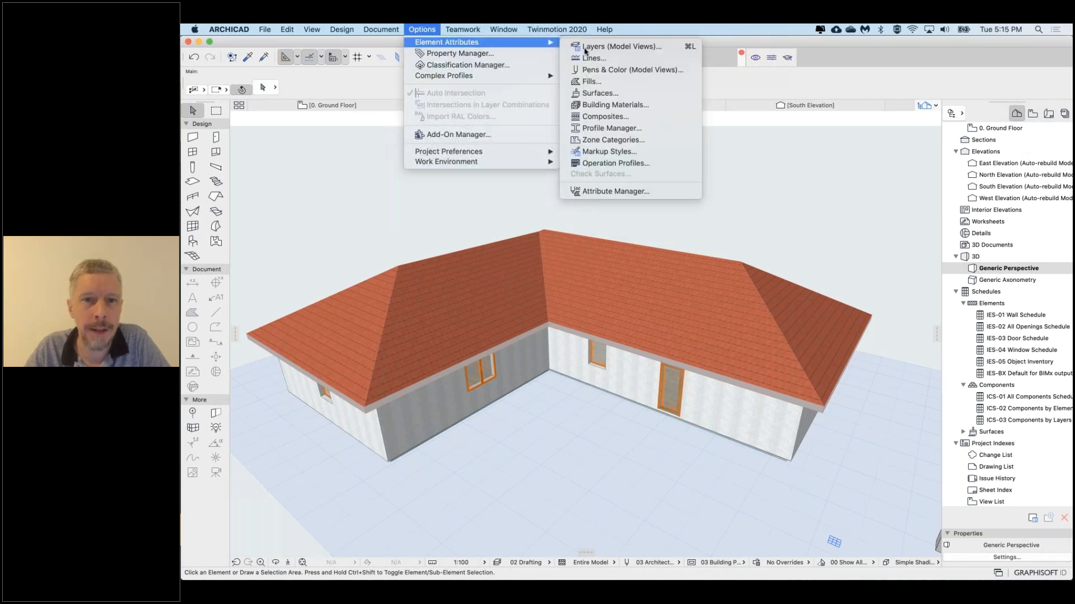
left_click(597, 107)
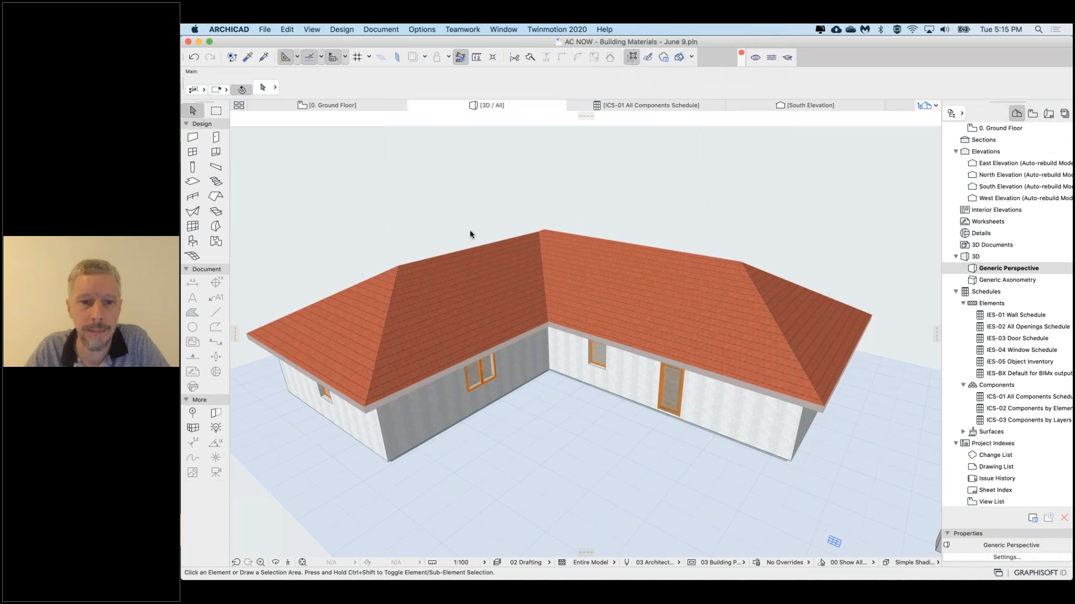
scroll(380, 257, "down", 5)
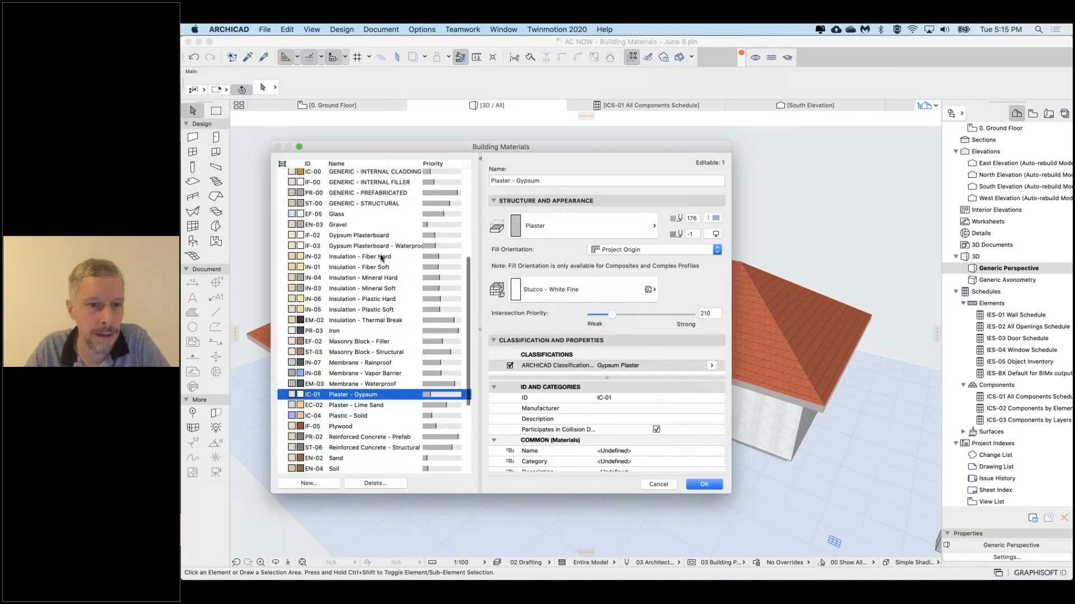
scroll(335, 415, "down", 3)
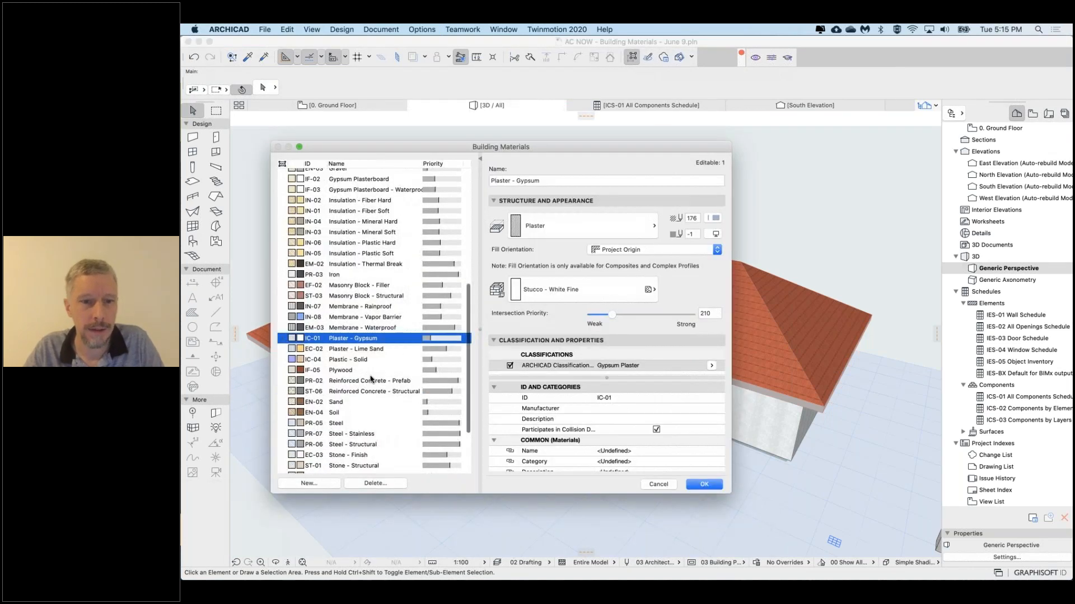
left_click(370, 379)
key("c")
scroll(360, 241, "up", 2)
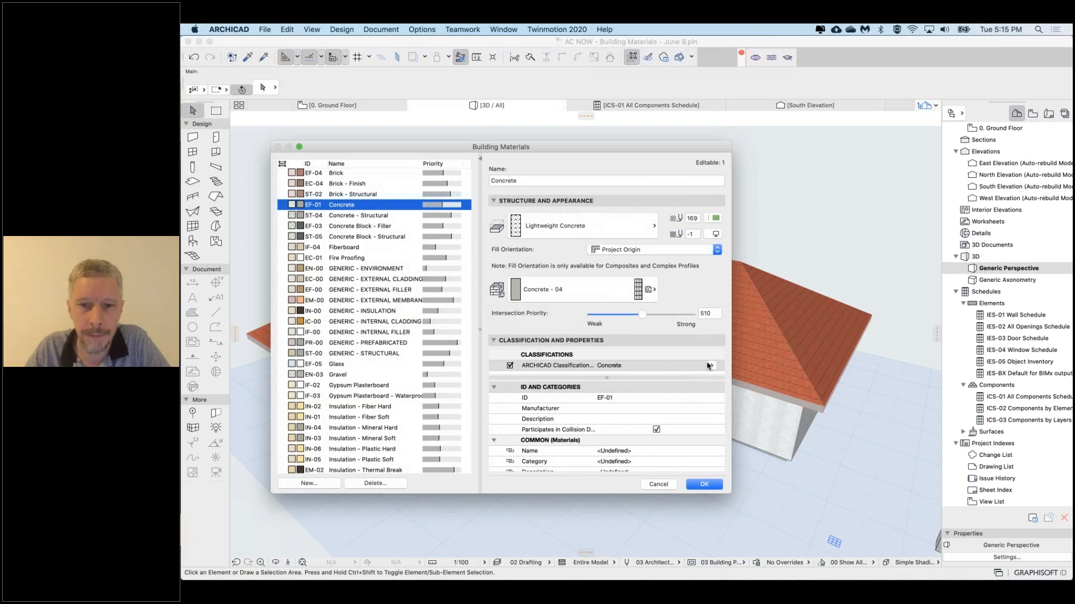
Examine the Concrete material's classification along with its ID AND CATEGORIES, COMMON (Materials) and CONCRETE (Materials) property groups
left_click_drag(657, 377, 531, 402)
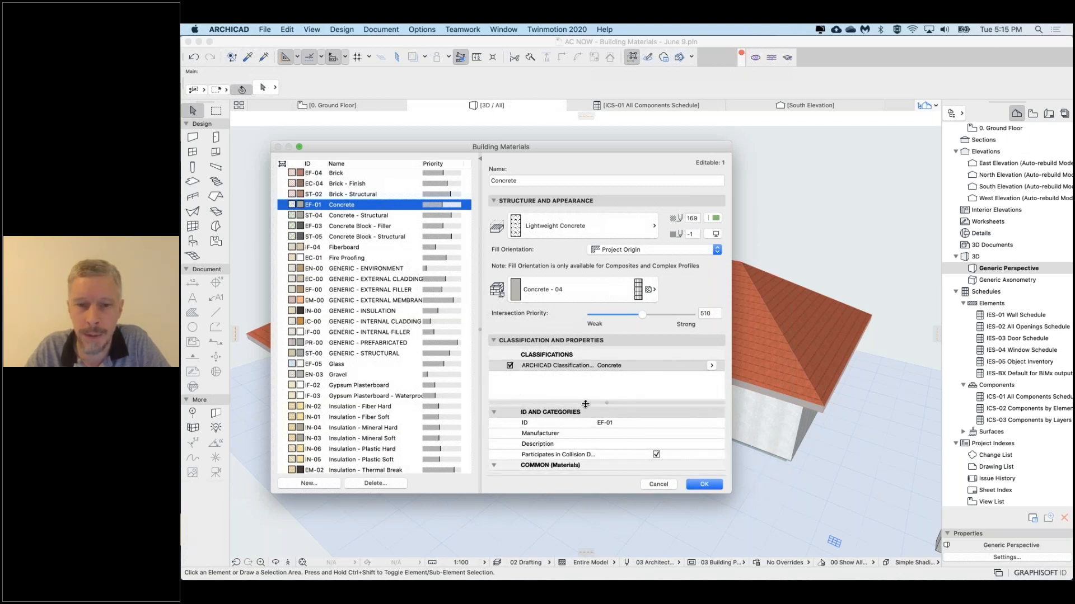
left_click_drag(594, 398, 582, 374)
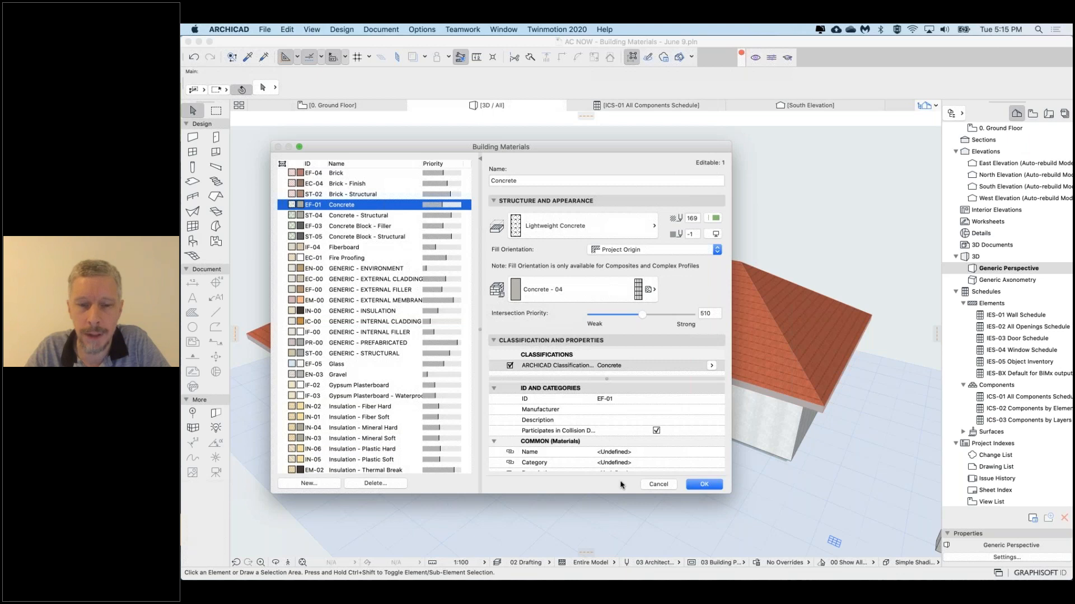
scroll(589, 417, "down", 3)
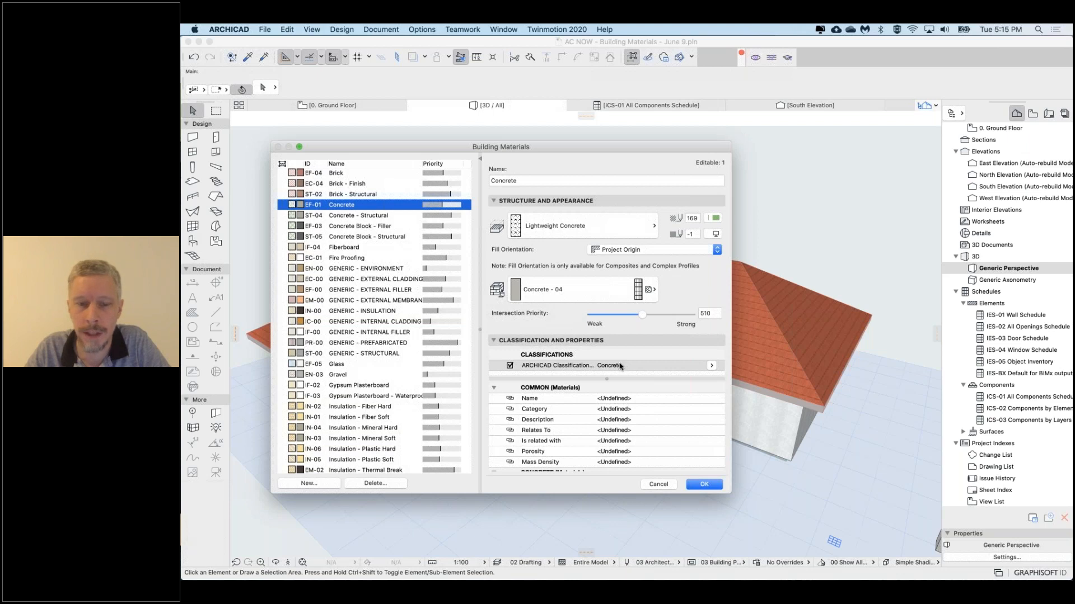
scroll(581, 406, "up", 3)
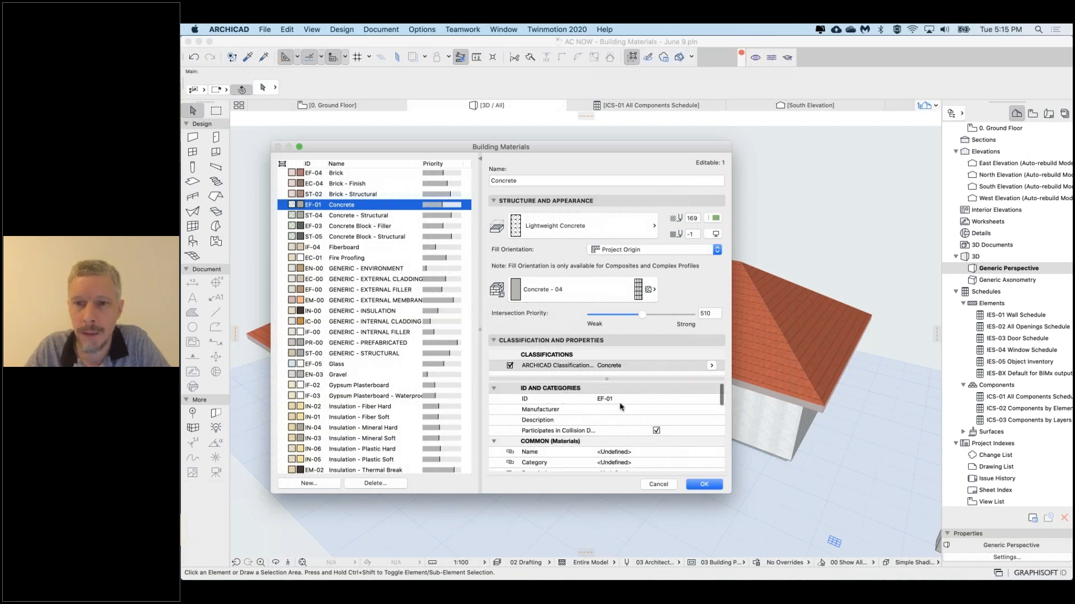
scroll(586, 417, "down", 3)
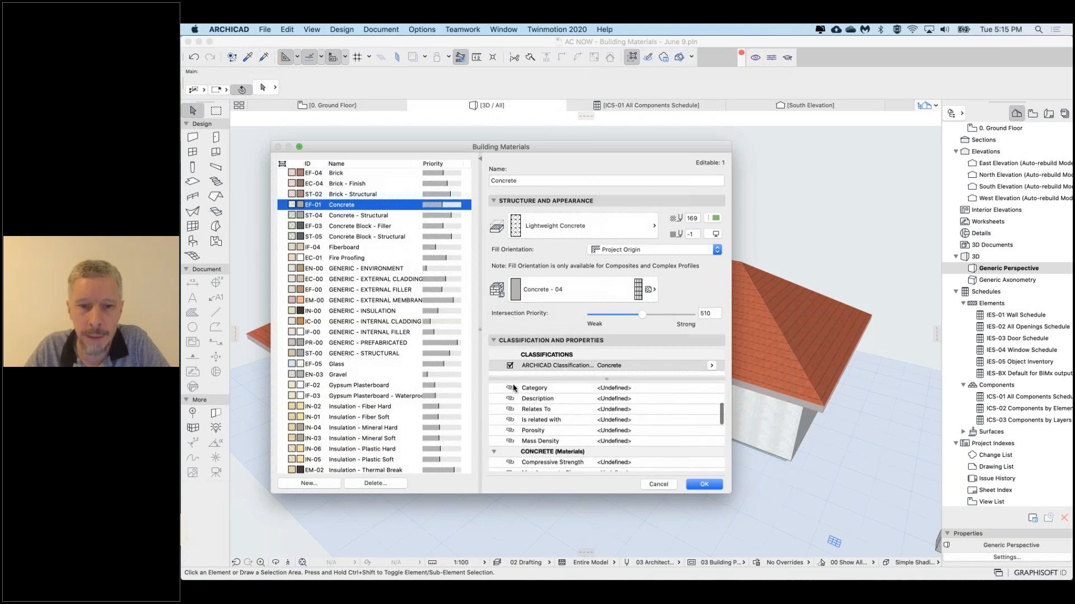
scroll(552, 424, "down", 3)
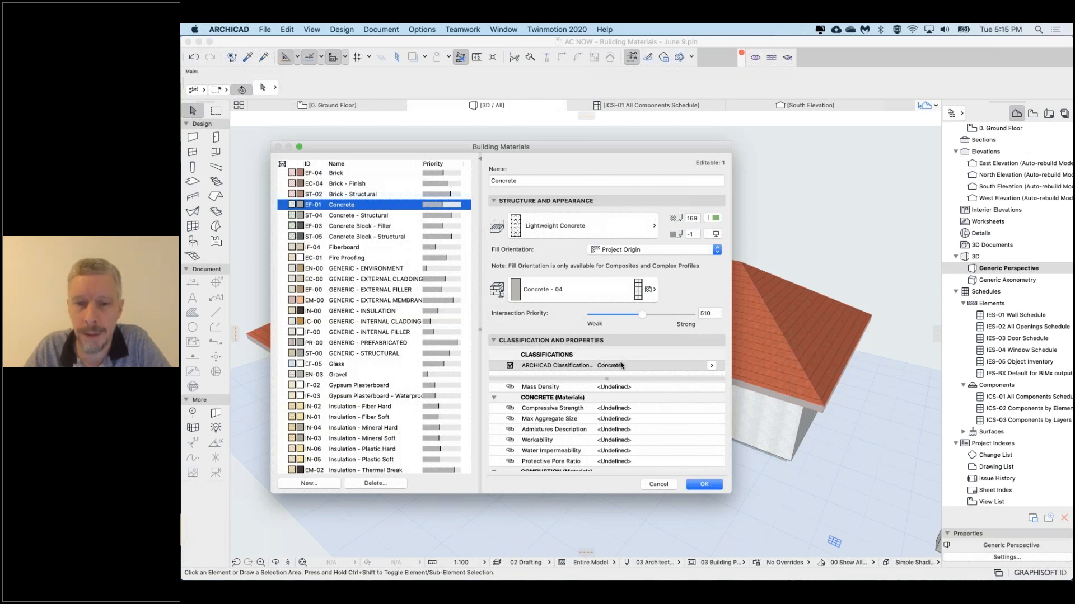
scroll(588, 403, "up", 5)
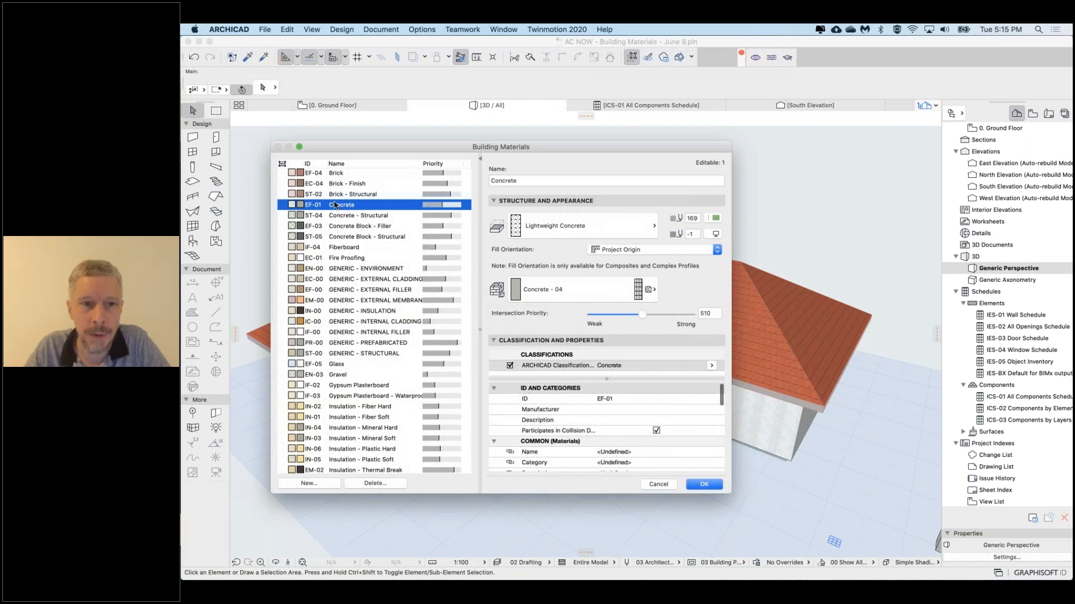
Read the descriptions of Concrete's common properties, including Relates To, Is related with and Mass Density, and close the settings without changes
scroll(606, 401, "down", 1)
scroll(606, 401, "down", 2)
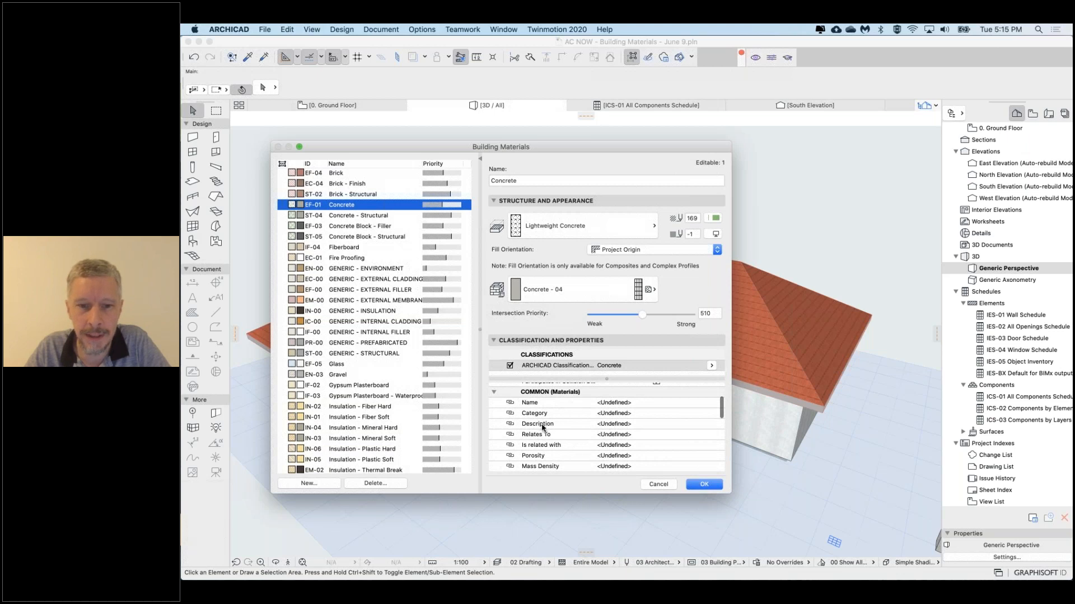
scroll(540, 427, "down", 1)
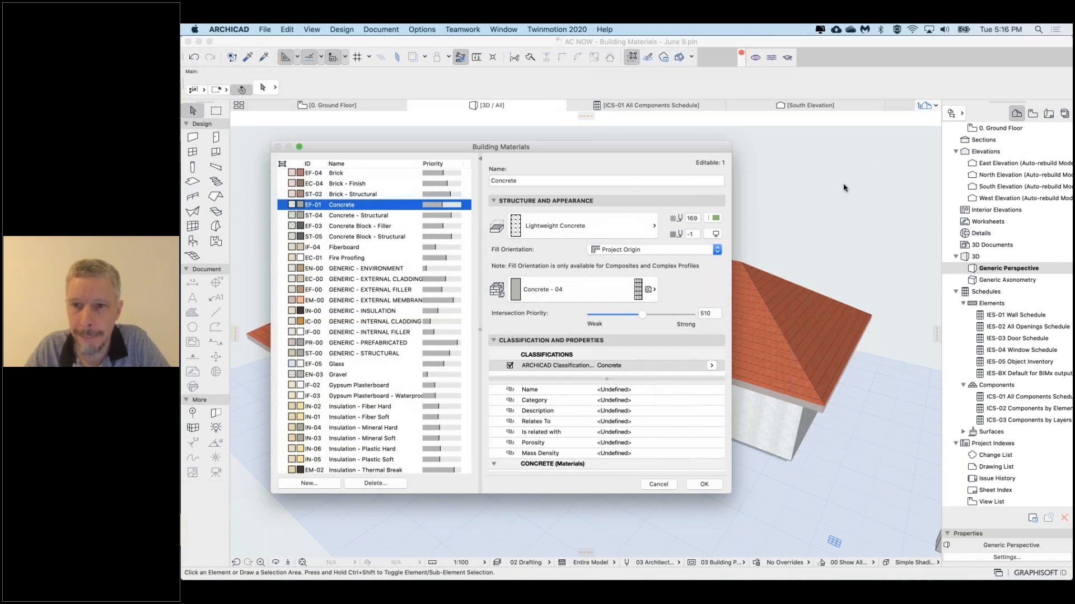
scroll(560, 407, "down", 1)
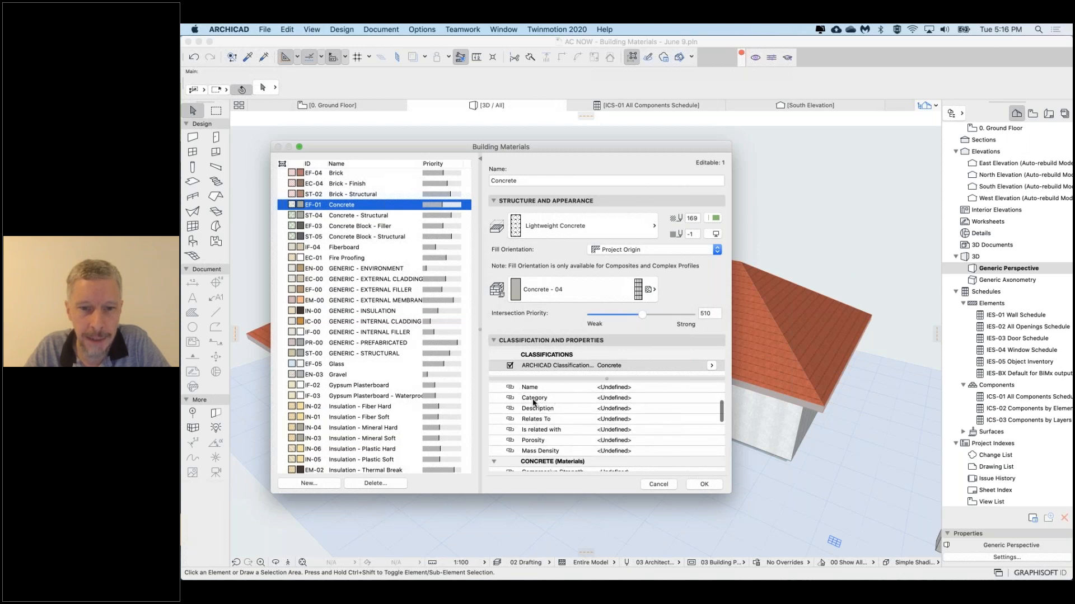
scroll(567, 437, "down", 3)
scroll(567, 438, "up", 3)
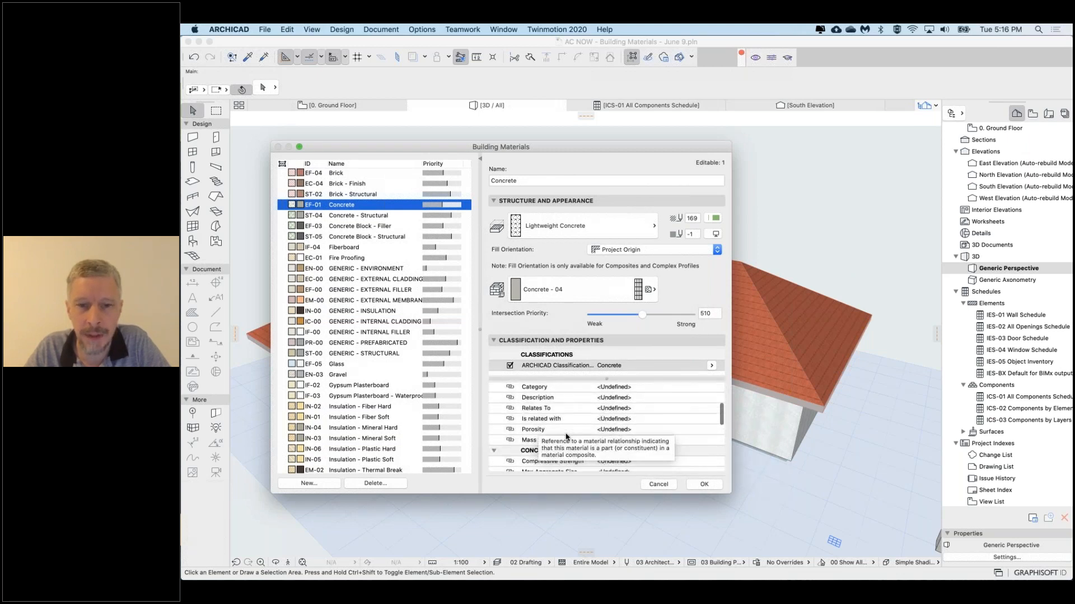
scroll(566, 437, "up", 1)
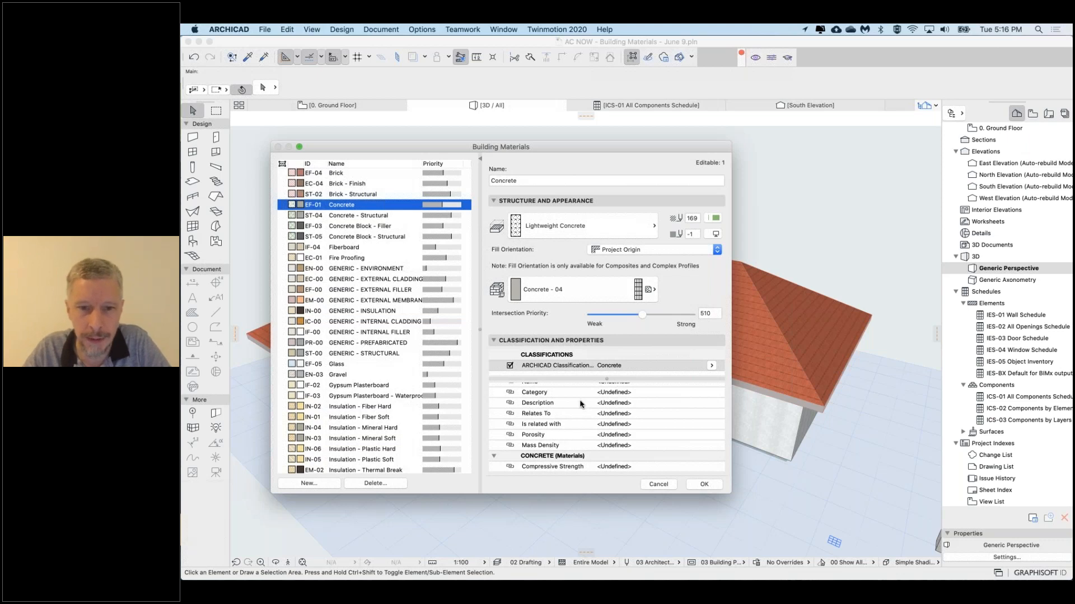
scroll(581, 404, "up", 2)
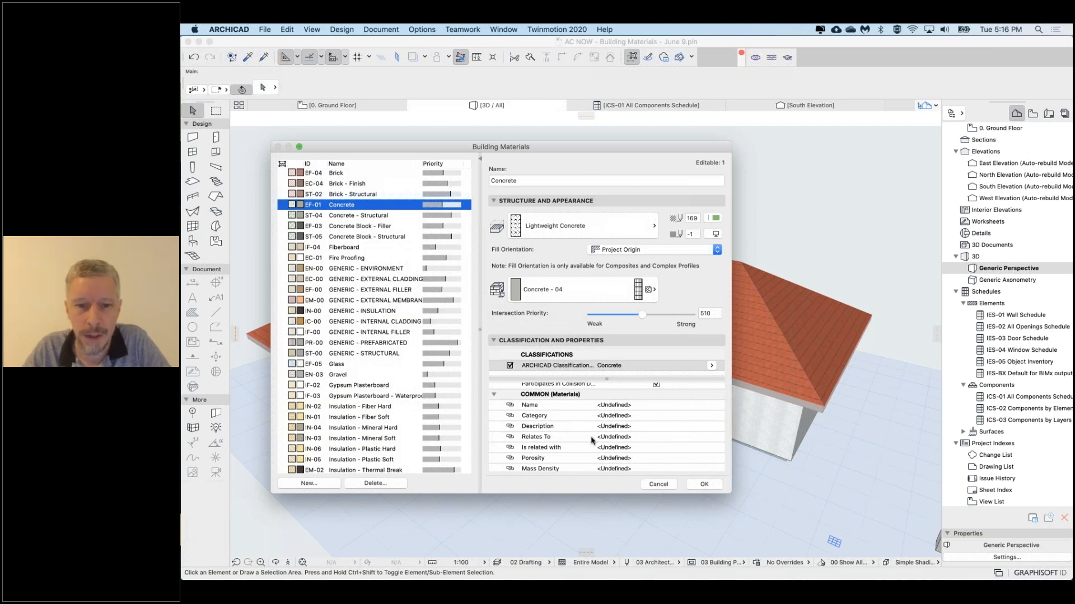
scroll(582, 414, "down", 3)
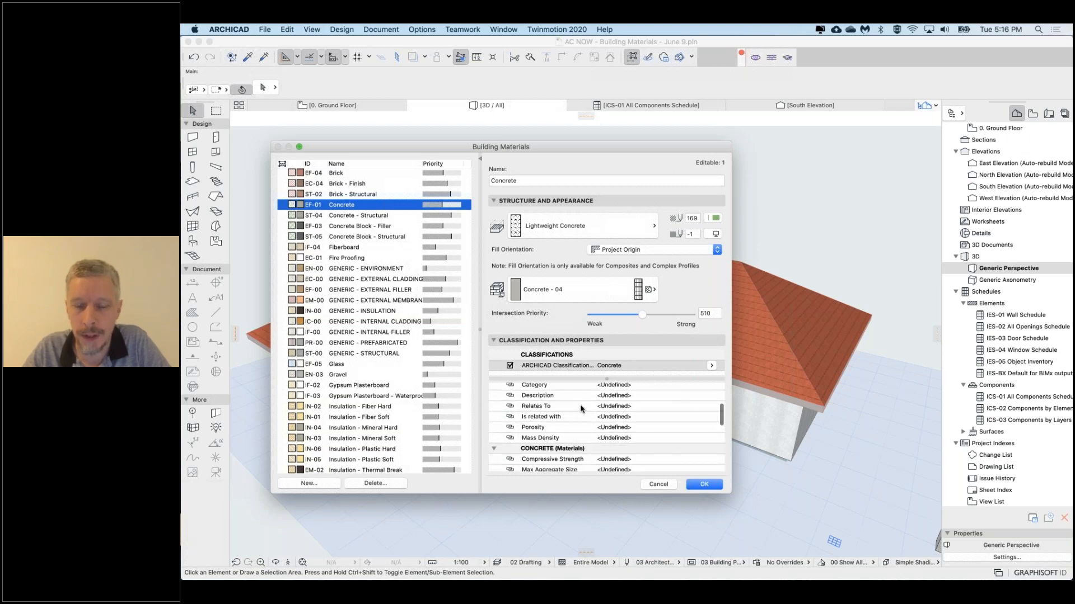
scroll(582, 414, "up", 3)
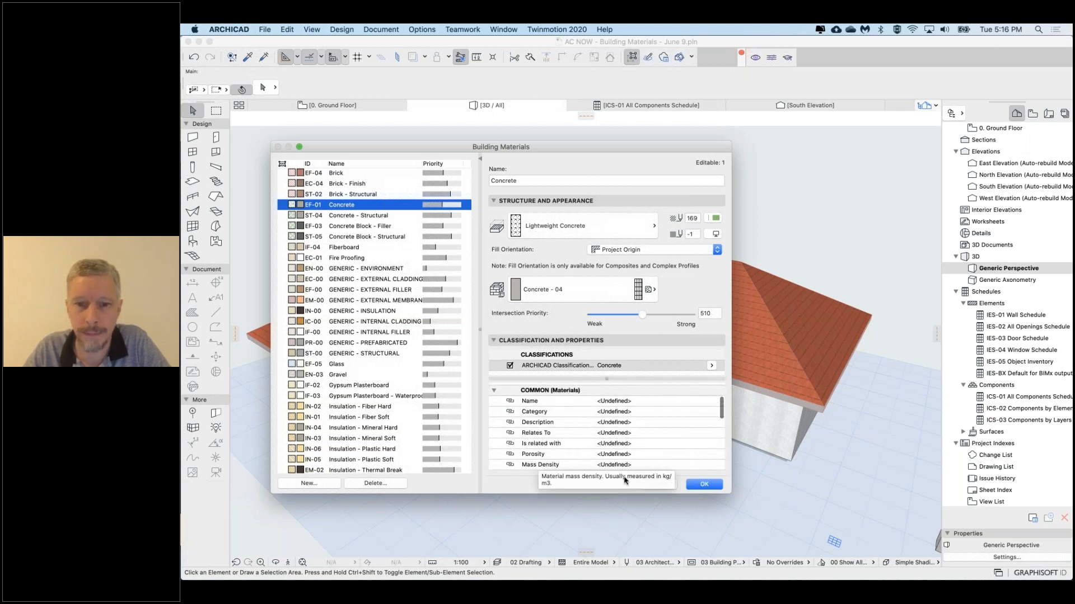
left_click(658, 485)
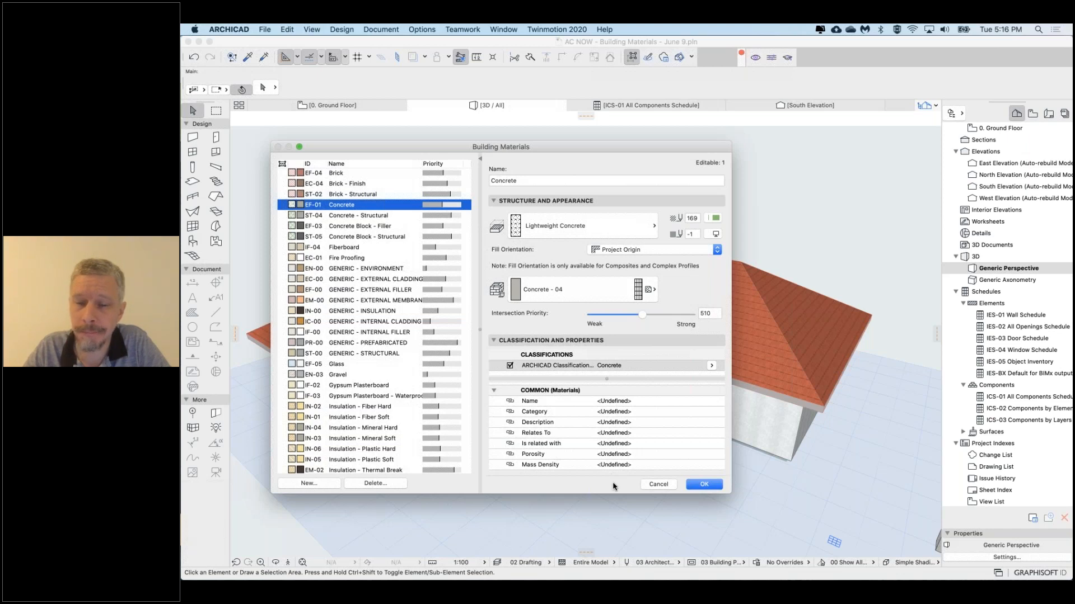
left_click(658, 484)
Reopen the Classification Manager, check which file types can be imported as classifications and cancel the import
left_click(421, 29)
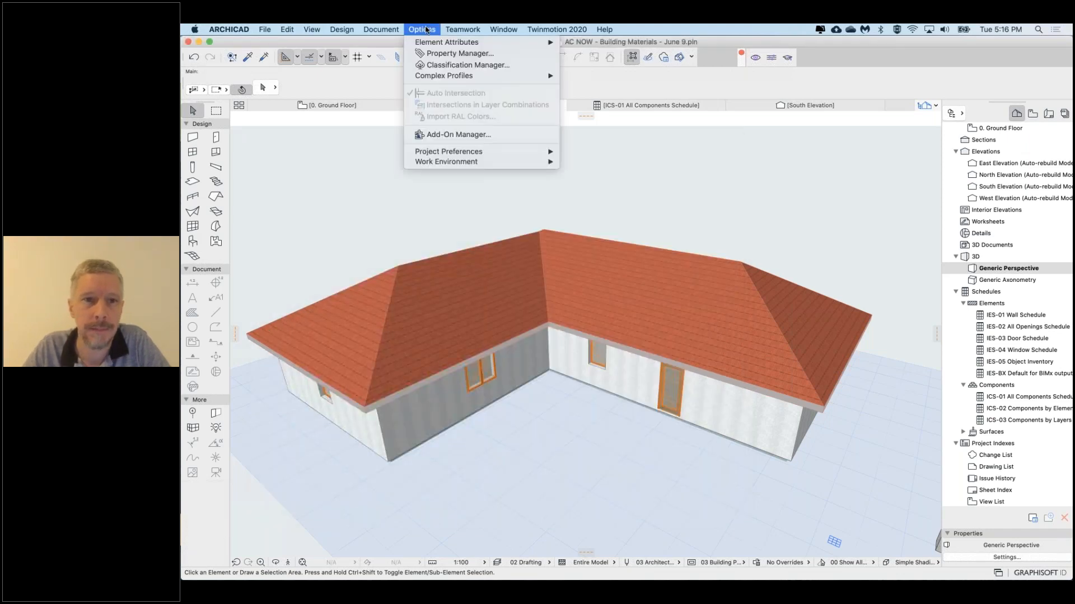
left_click(435, 65)
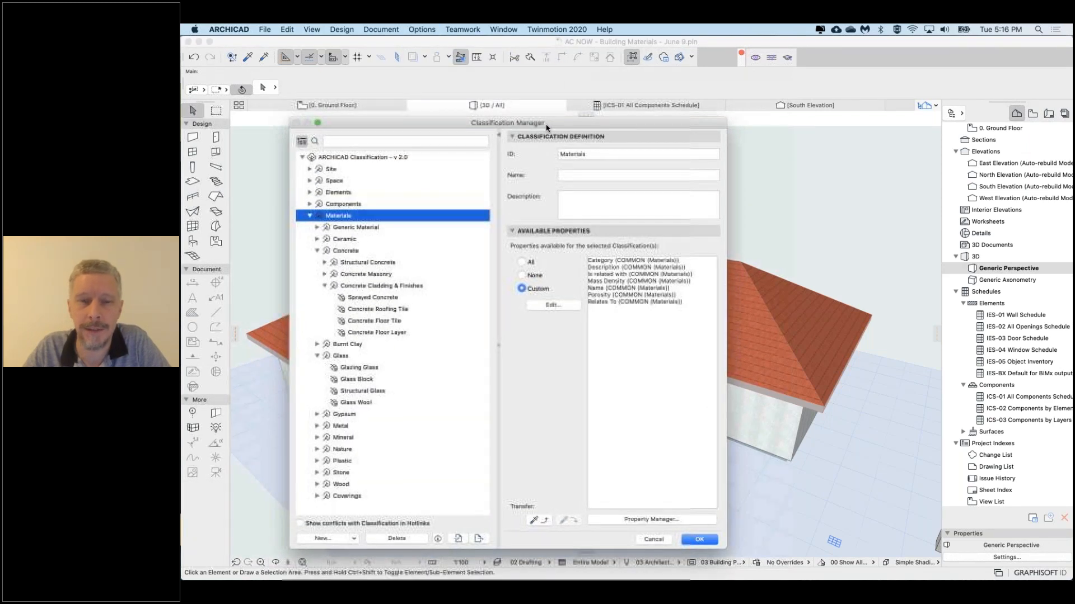
left_click_drag(550, 124, 551, 123)
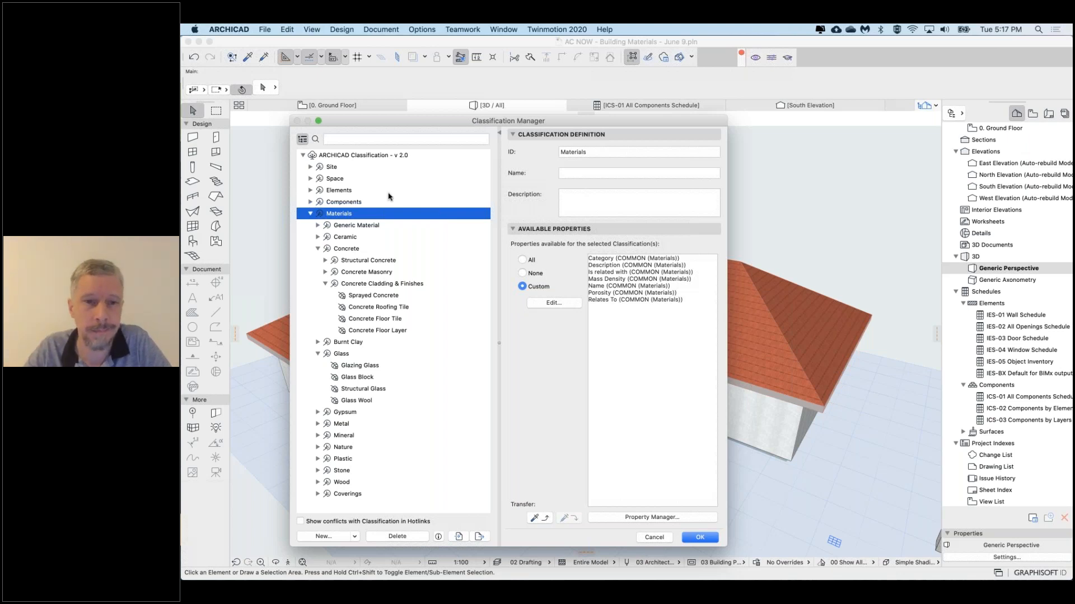
left_click(354, 537)
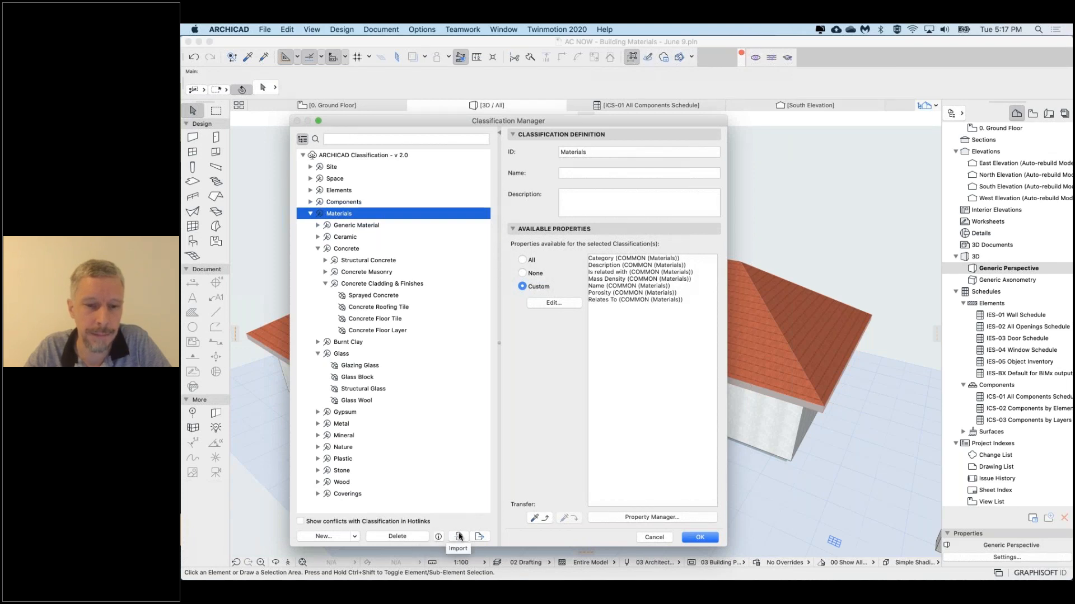
left_click(459, 536)
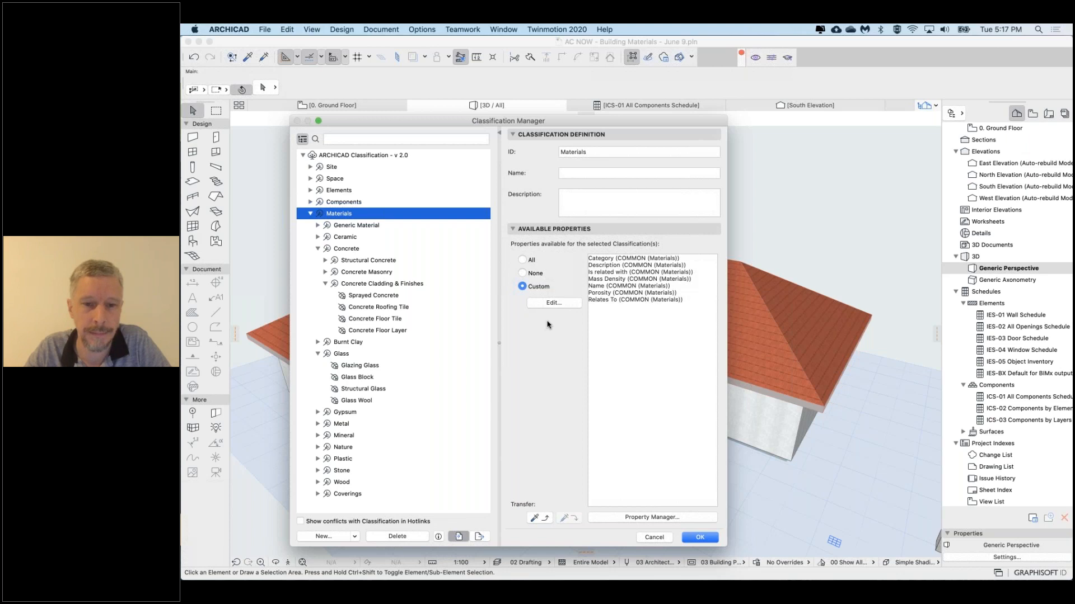
left_click(488, 384)
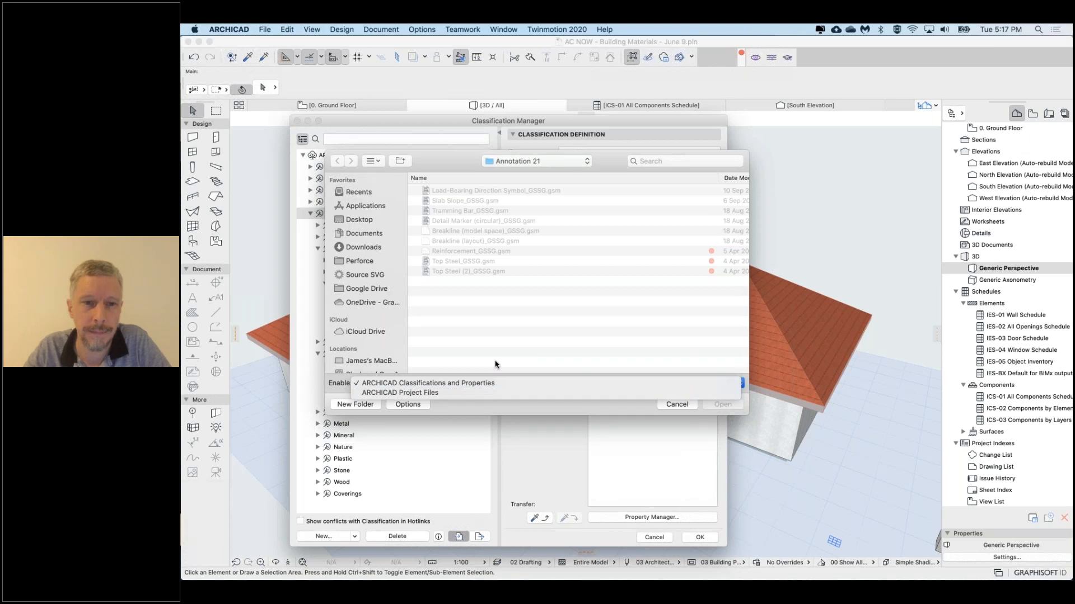
left_click(495, 364)
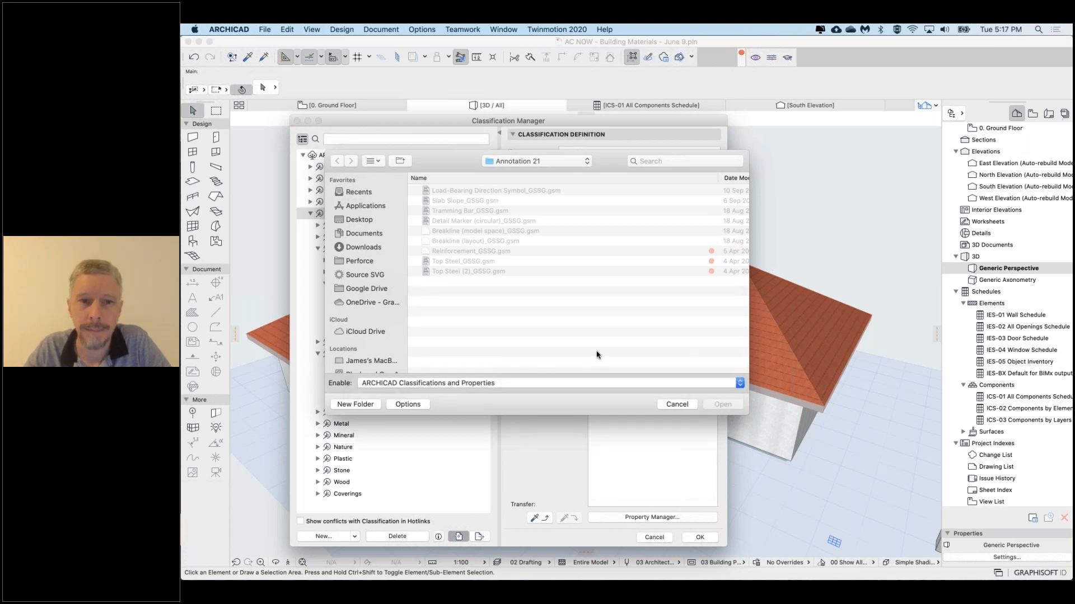
left_click(677, 404)
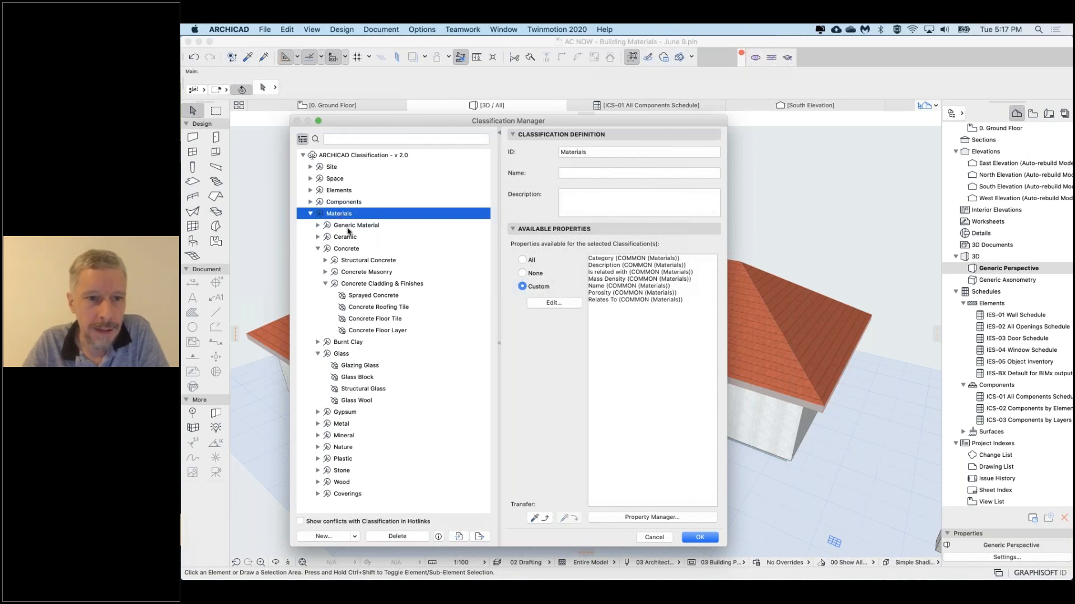
Search the classifications for "concre", check the available properties with the Concrete result selected, and close the Classification Manager without changes
left_click(381, 140)
type("cocnrete")
key("BackSpace")
key("BackSpace")
key("BackSpace")
key("BackSpace")
key("BackSpace")
key("BackSpace")
key("BackSpace")
type("oncre")
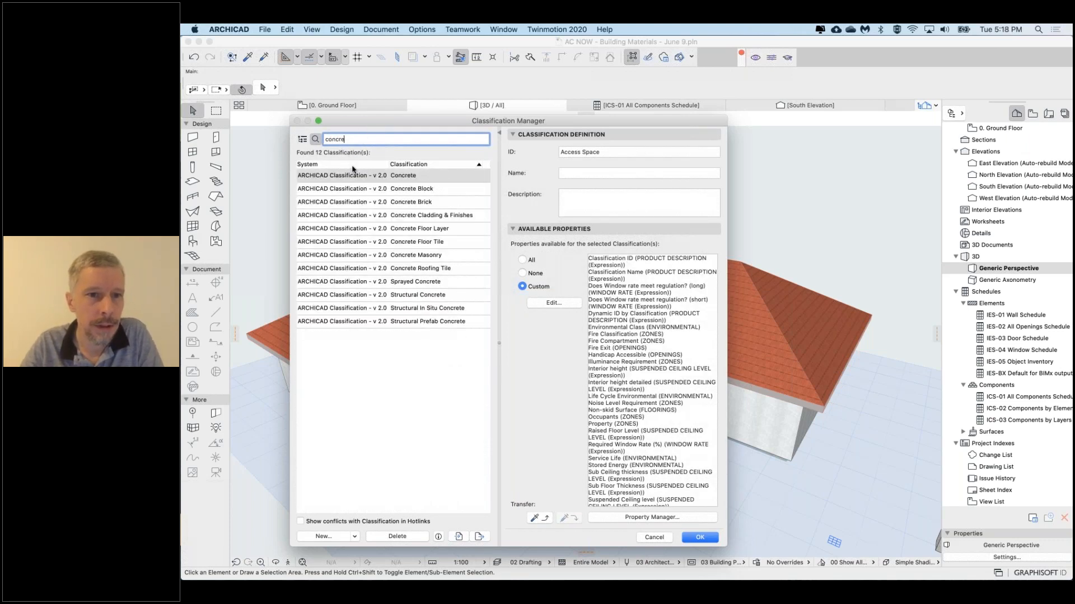
left_click(359, 175)
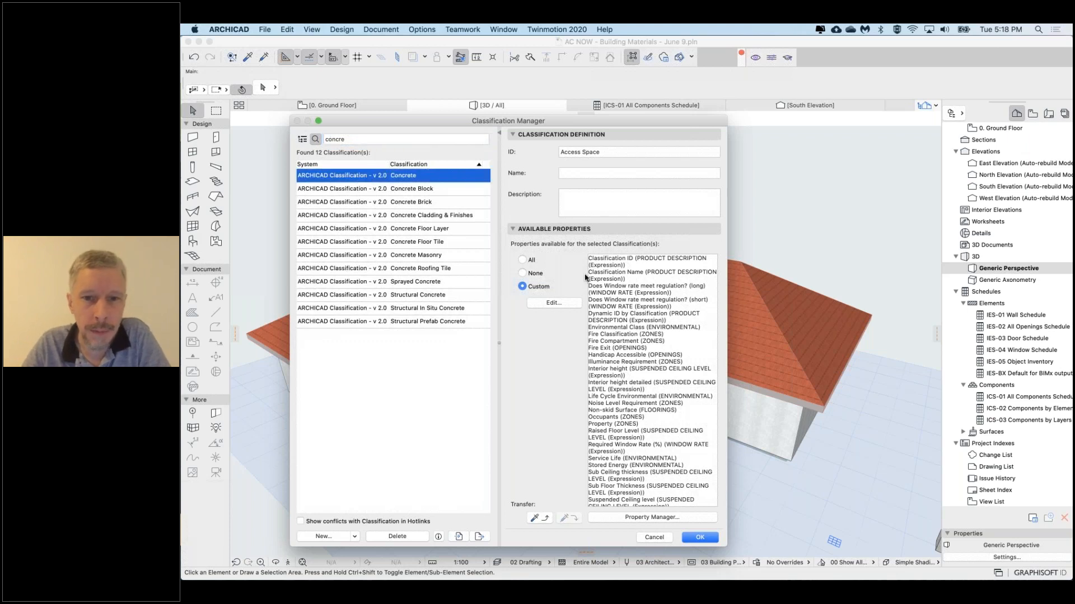
scroll(634, 277, "down", 3)
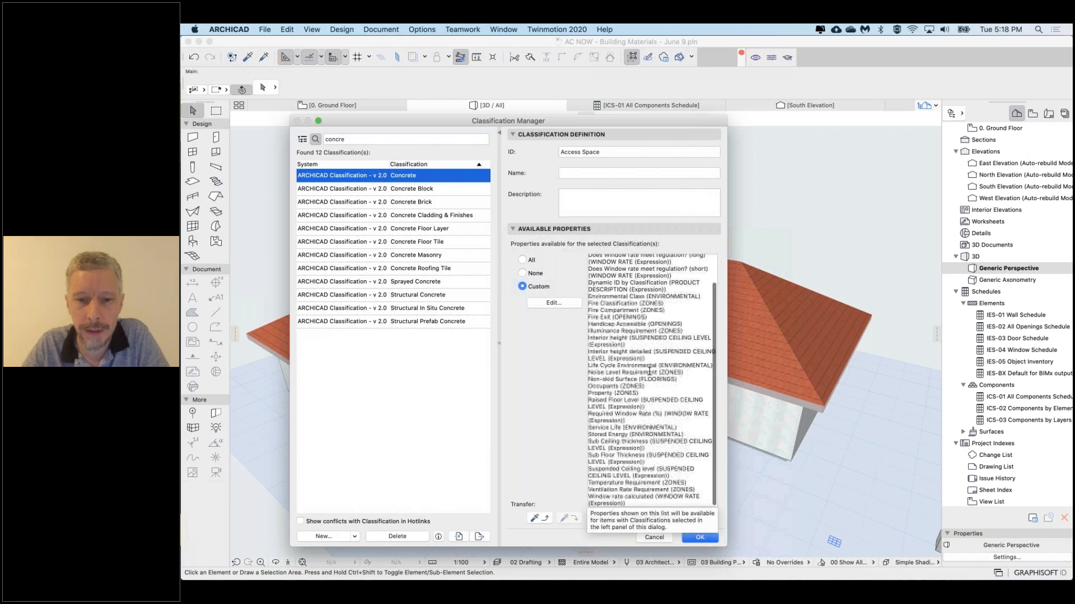
left_click(654, 538)
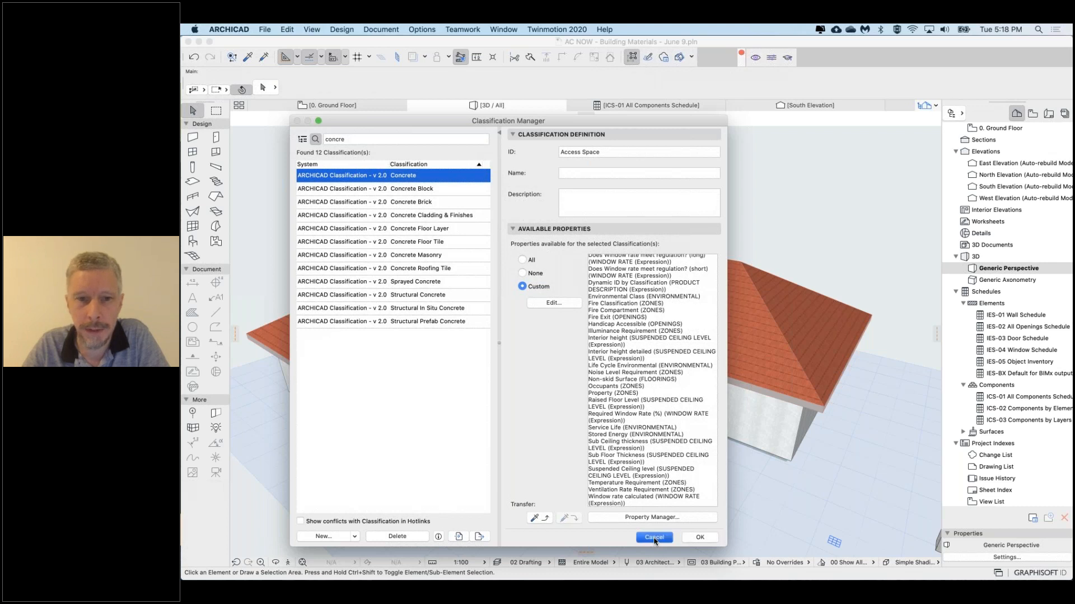
Open the Property Manager and select the COMMON (Materials) property group to show its classification availability
left_click(420, 28)
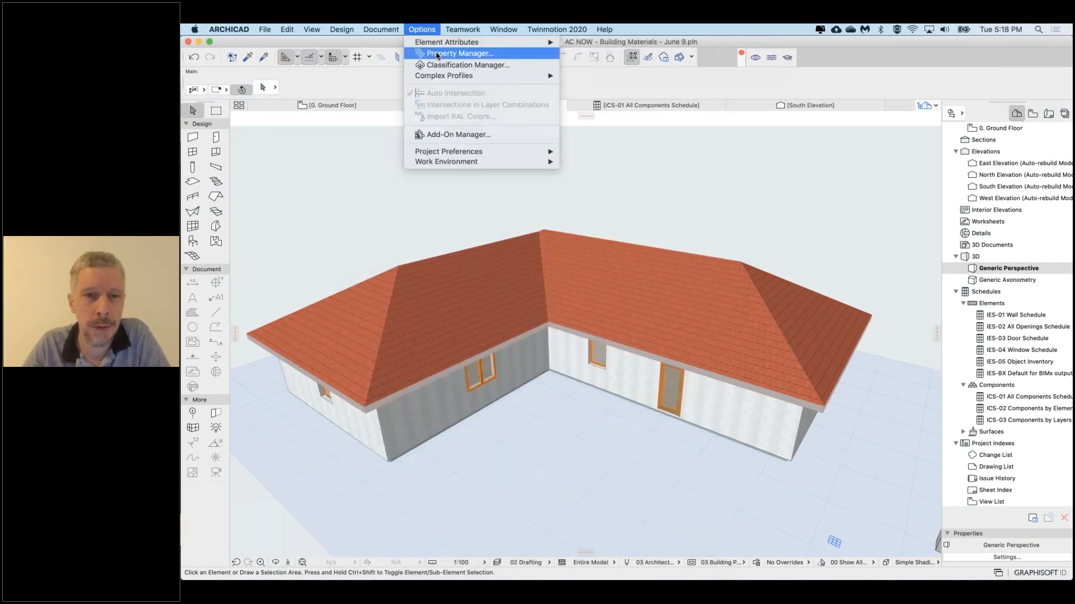
left_click(459, 53)
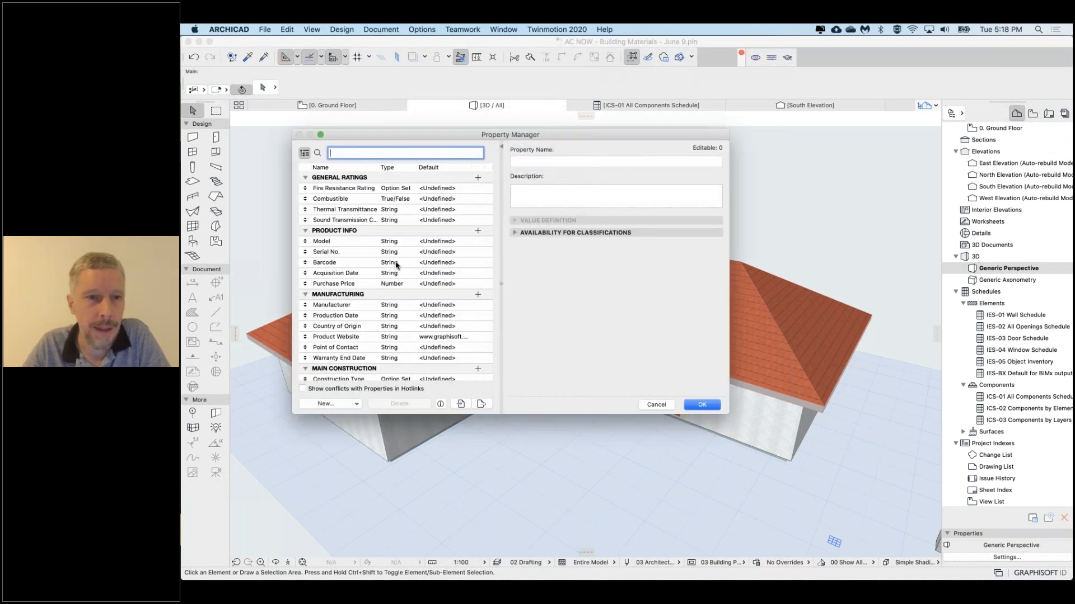
scroll(371, 252, "down", 5)
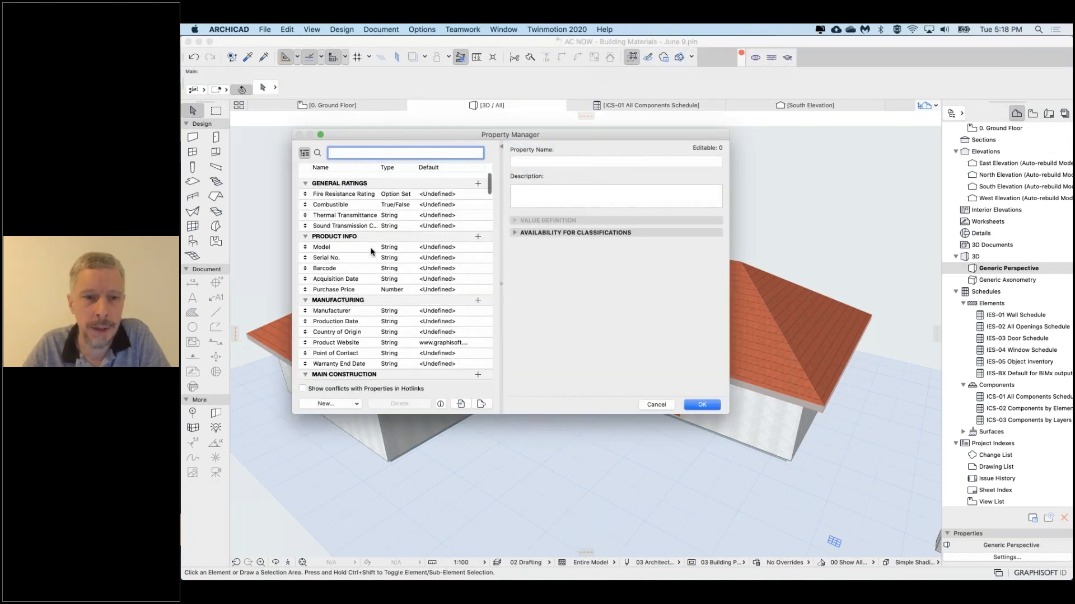
scroll(371, 252, "up", 3)
scroll(378, 241, "down", 6)
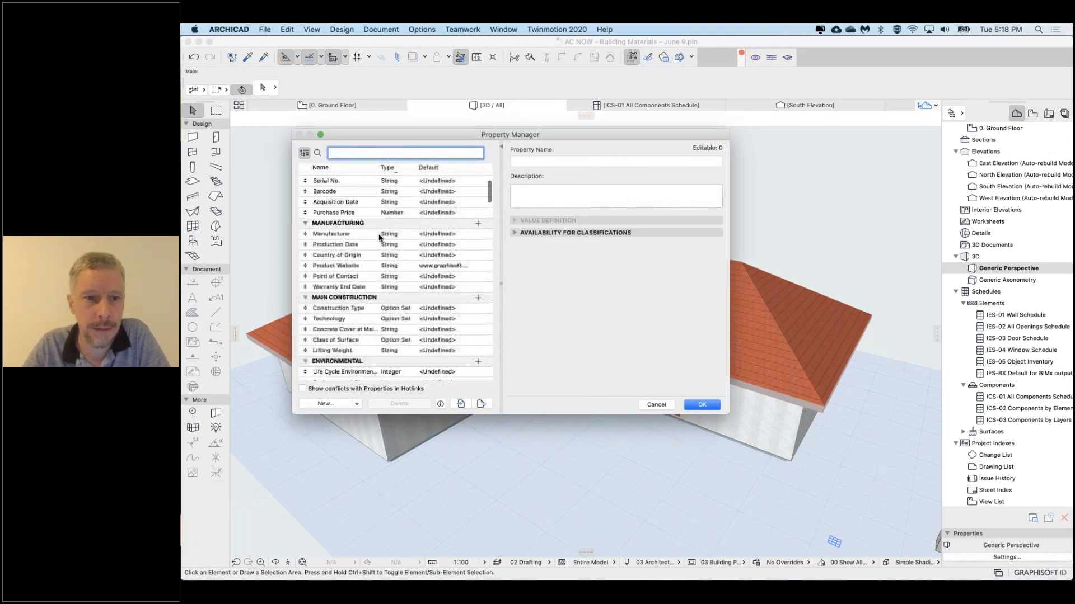
scroll(379, 237, "down", 15)
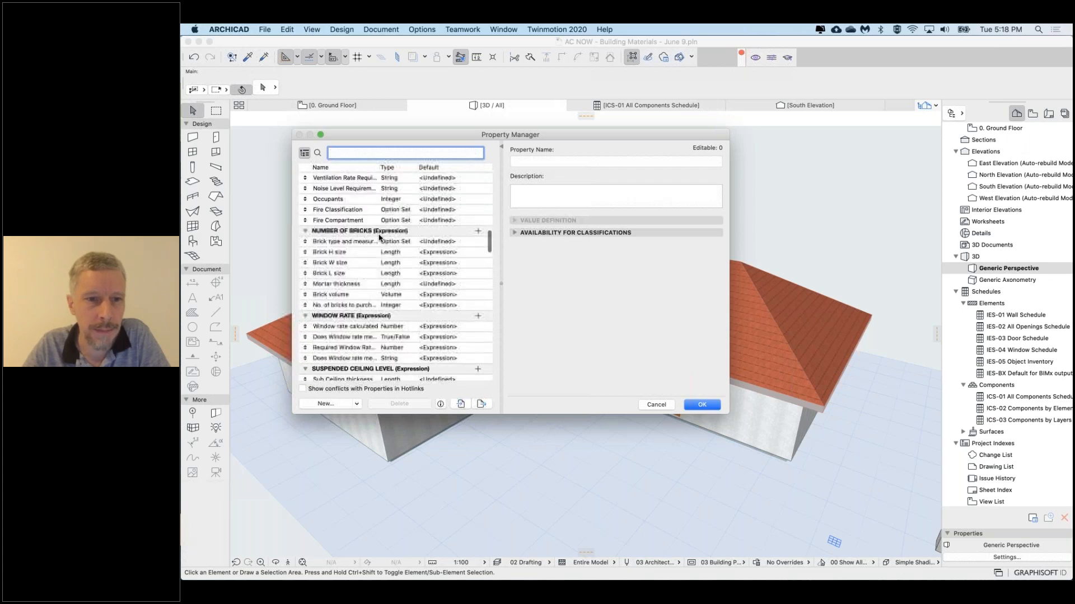
scroll(379, 238, "down", 15)
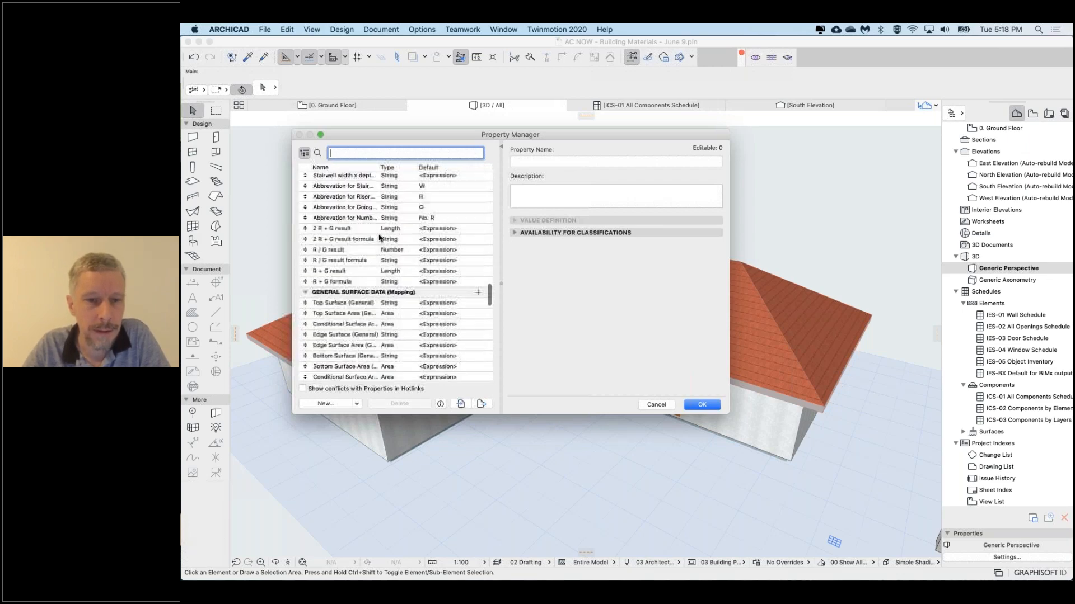
scroll(379, 238, "down", 10)
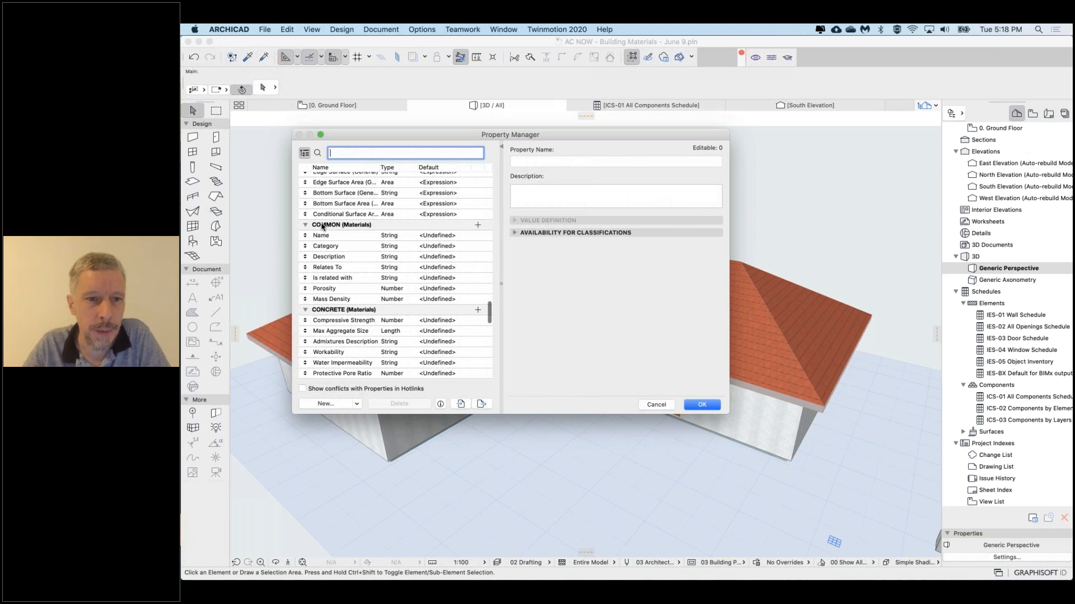
left_click(326, 226)
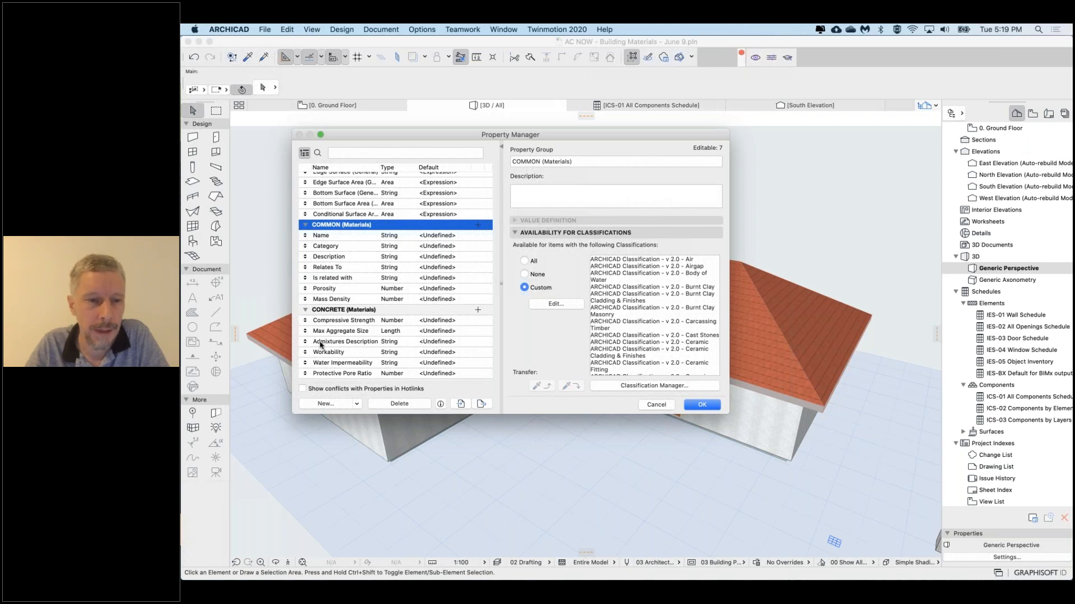
Create a new property named Manufacturer Website in the COMMON (Materials) group
left_click(336, 403)
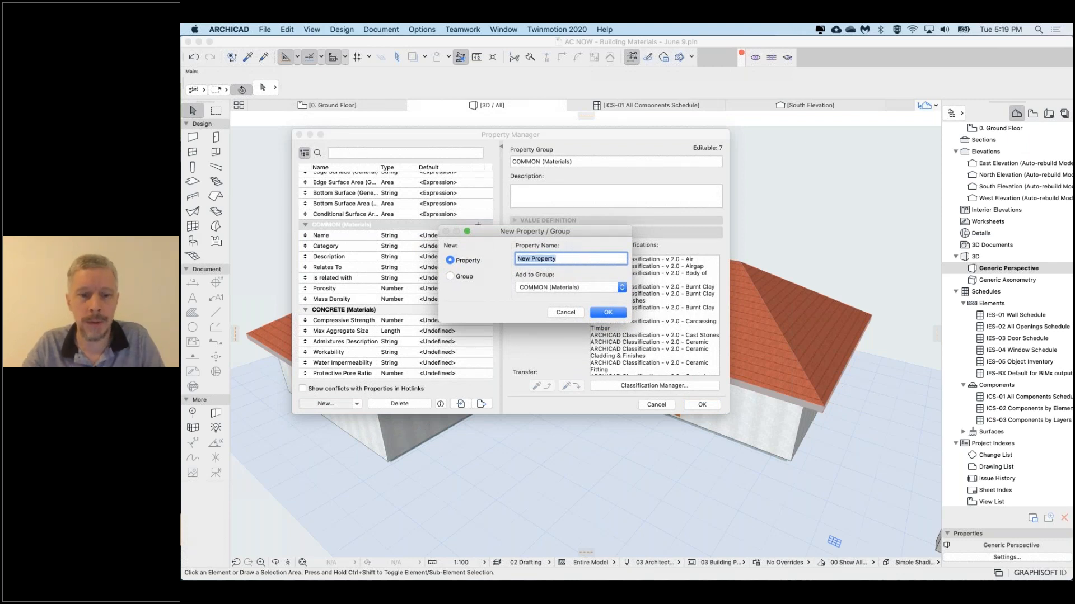
type("Ma")
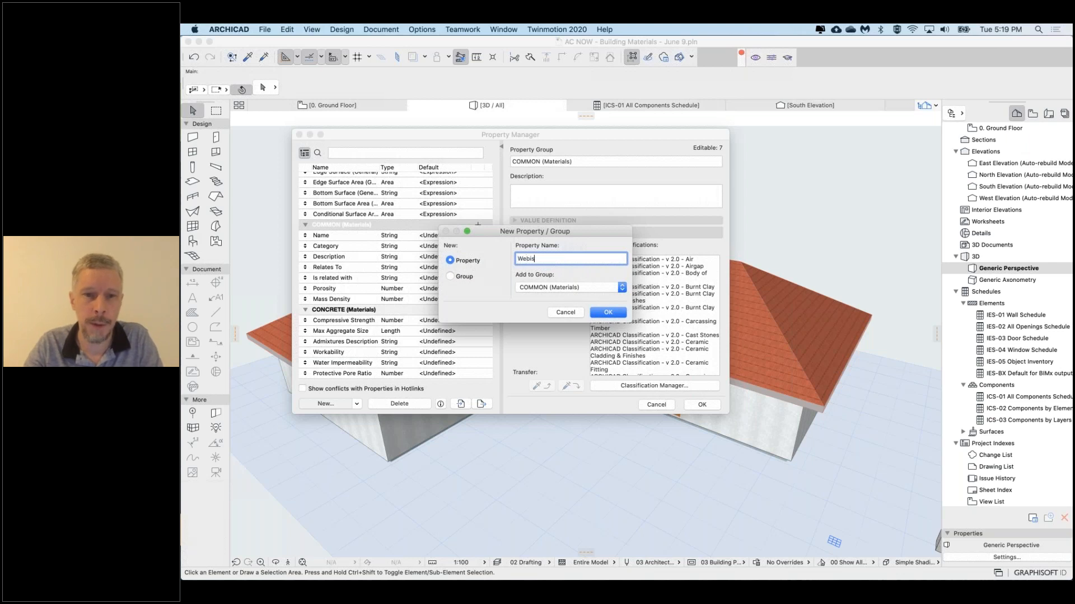
type("bsite")
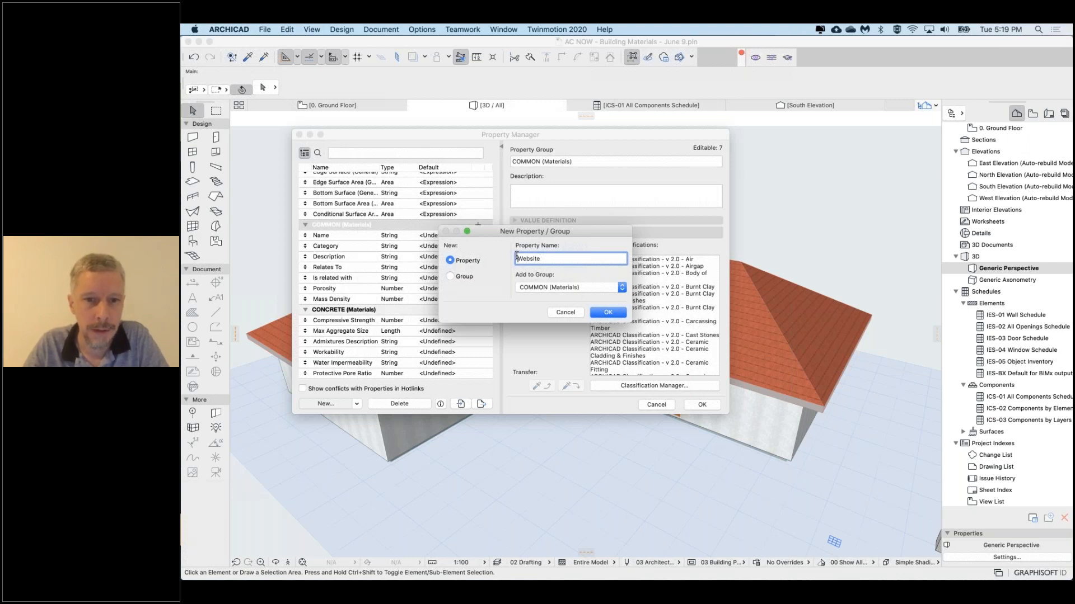
type("Manufacturer")
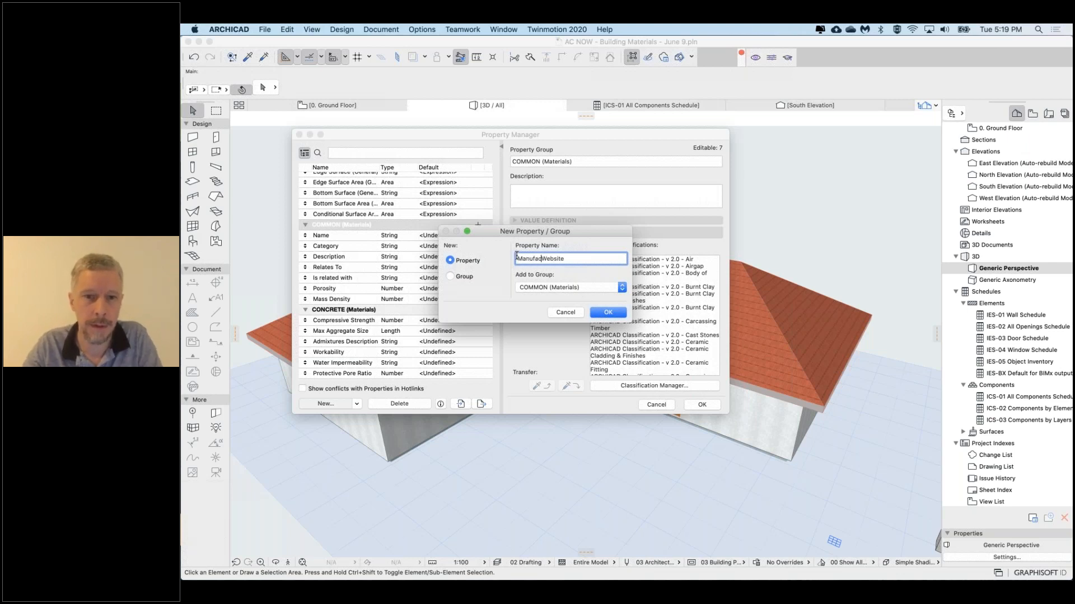
left_click(593, 255)
key("Return")
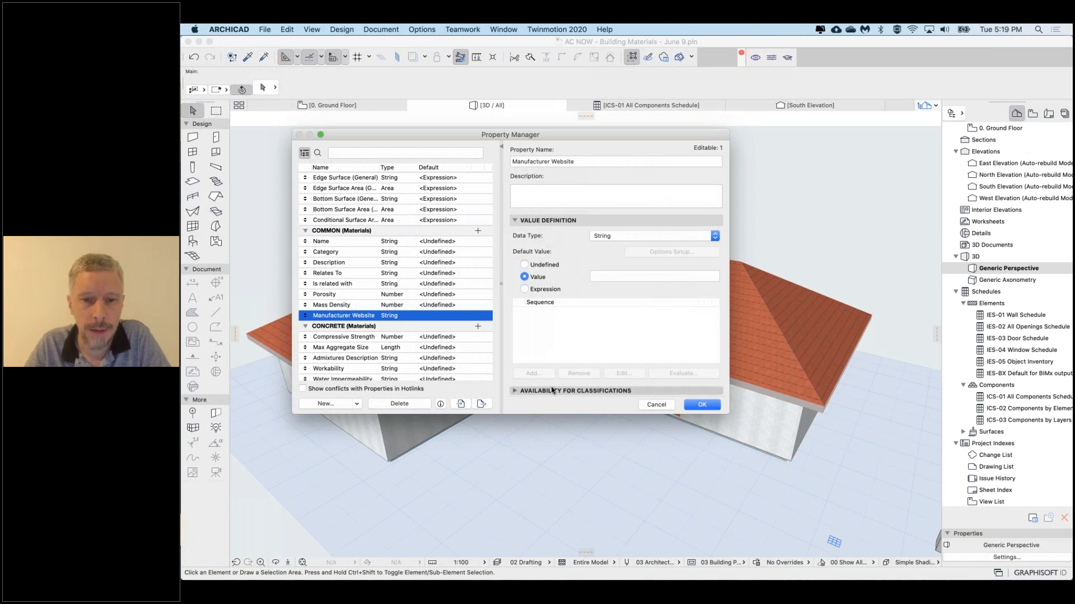
Transfer the classification availability of the Name property in COMMON (Materials) to the Manufacturer Website property
left_click(526, 392)
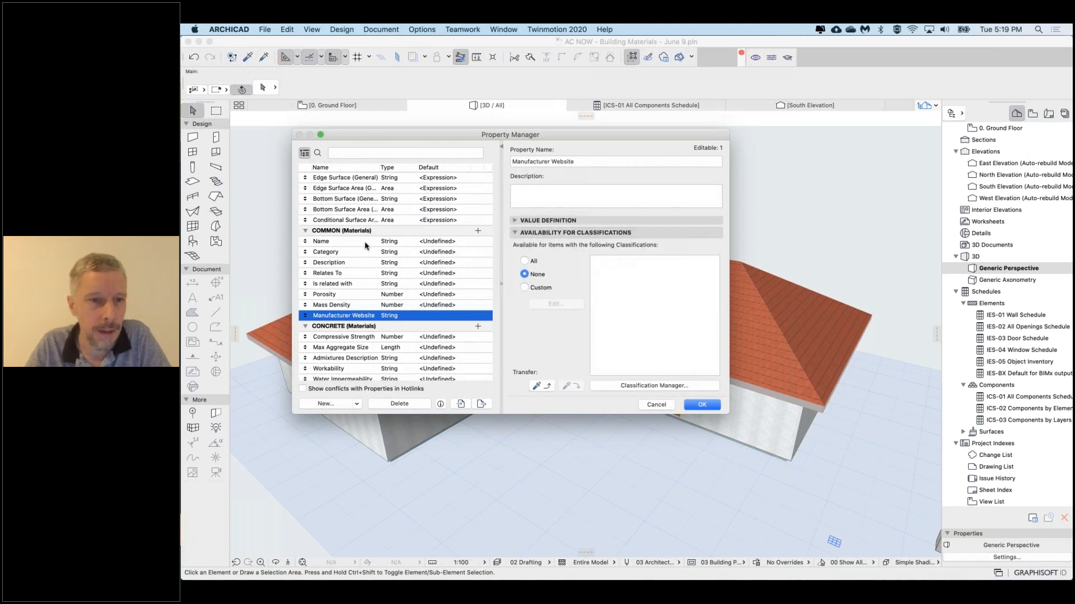
left_click(345, 242)
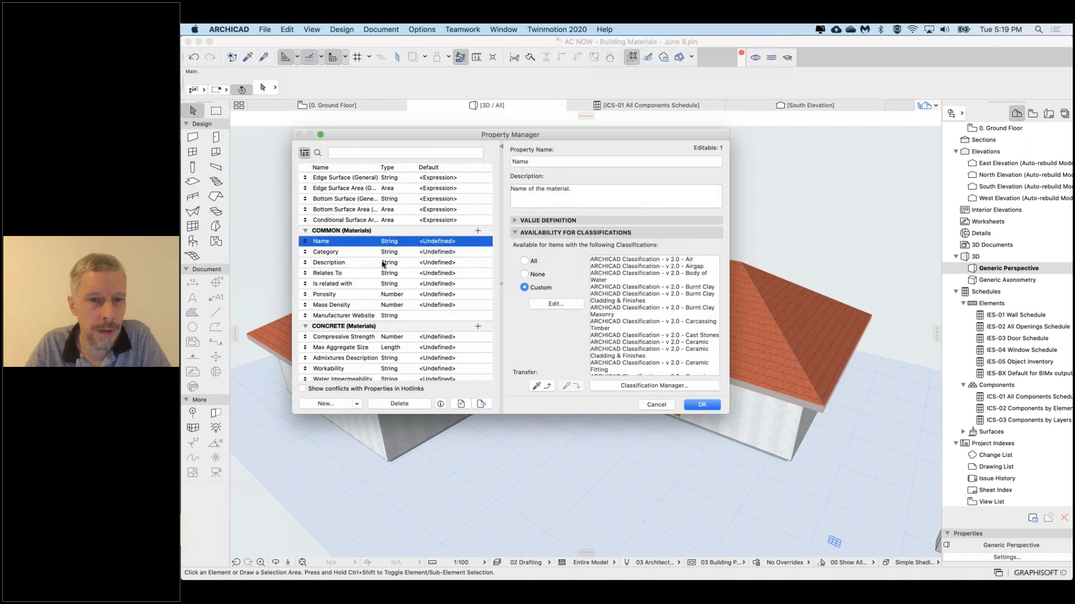
left_click(351, 315)
left_click(570, 386)
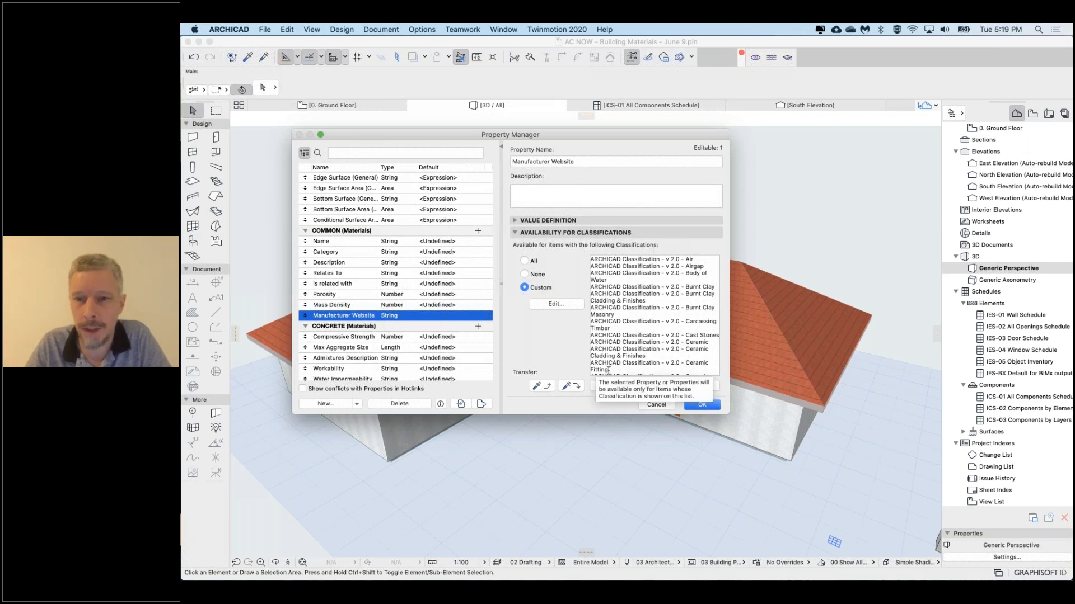
Keep String as Manufacturer Website's data type, set its default value to Undefined and confirm the property changes
left_click(521, 221)
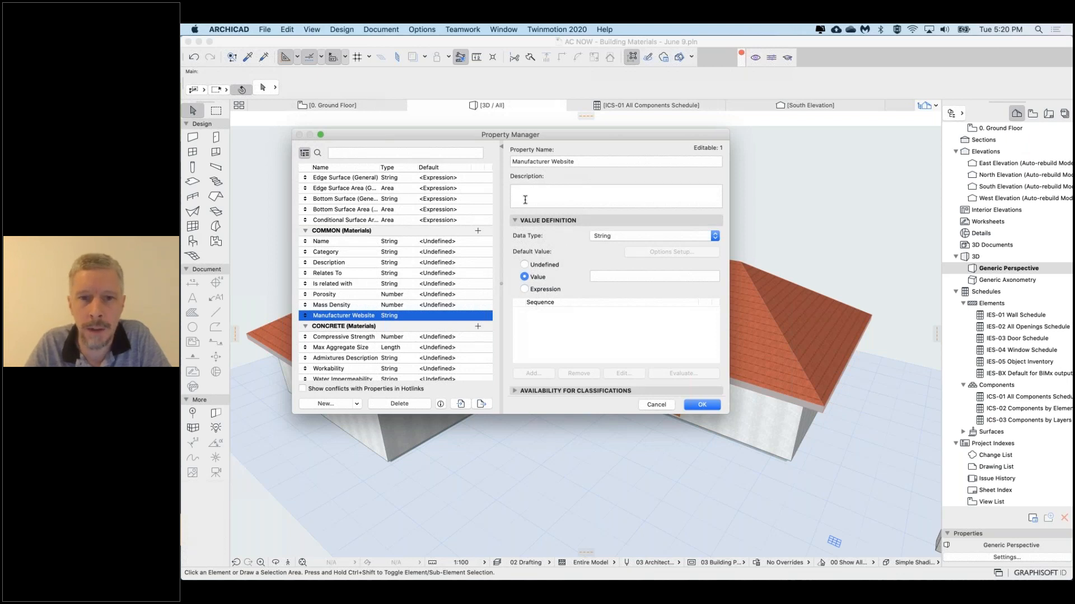
left_click(625, 239)
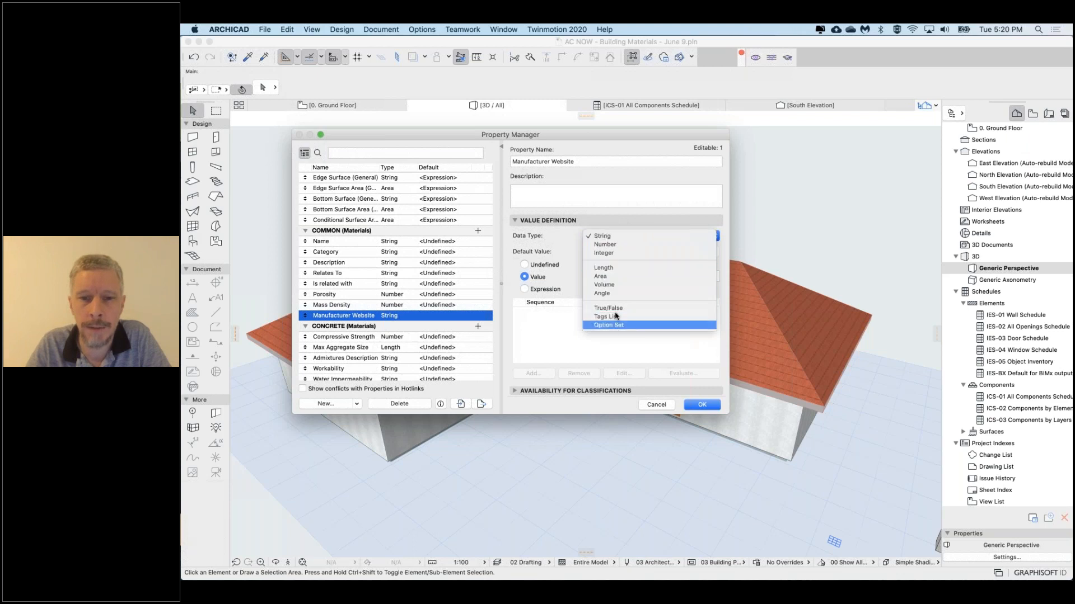
left_click(607, 236)
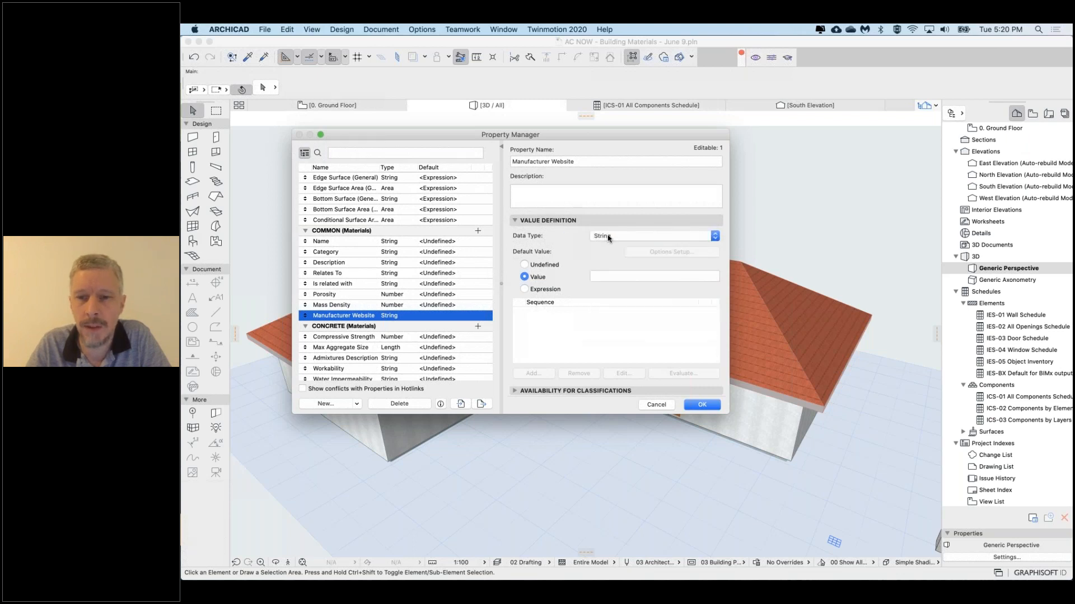
left_click(587, 238)
left_click(602, 237)
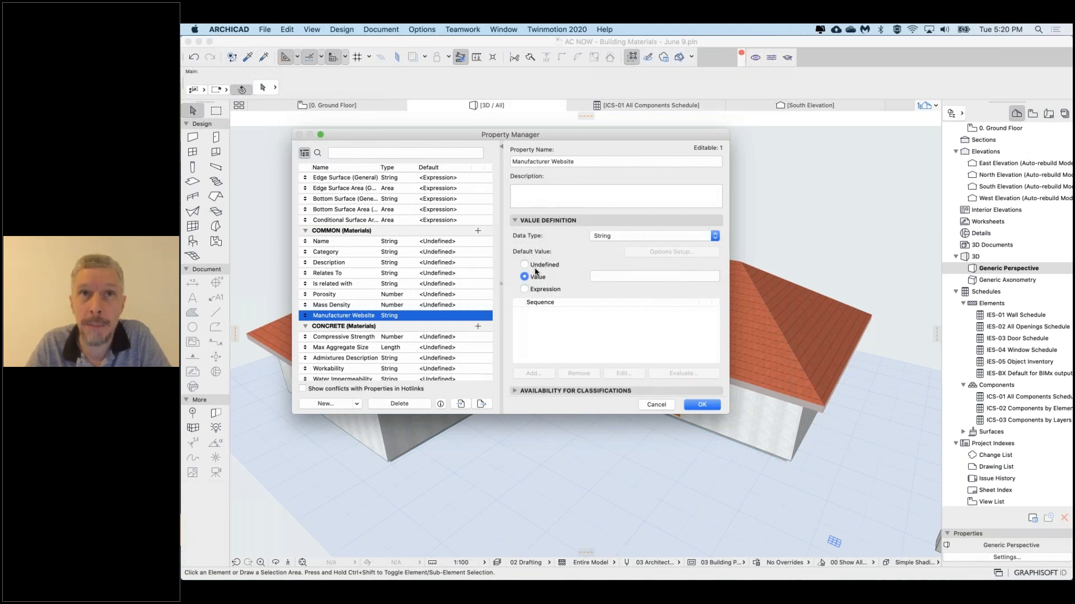
left_click(531, 266)
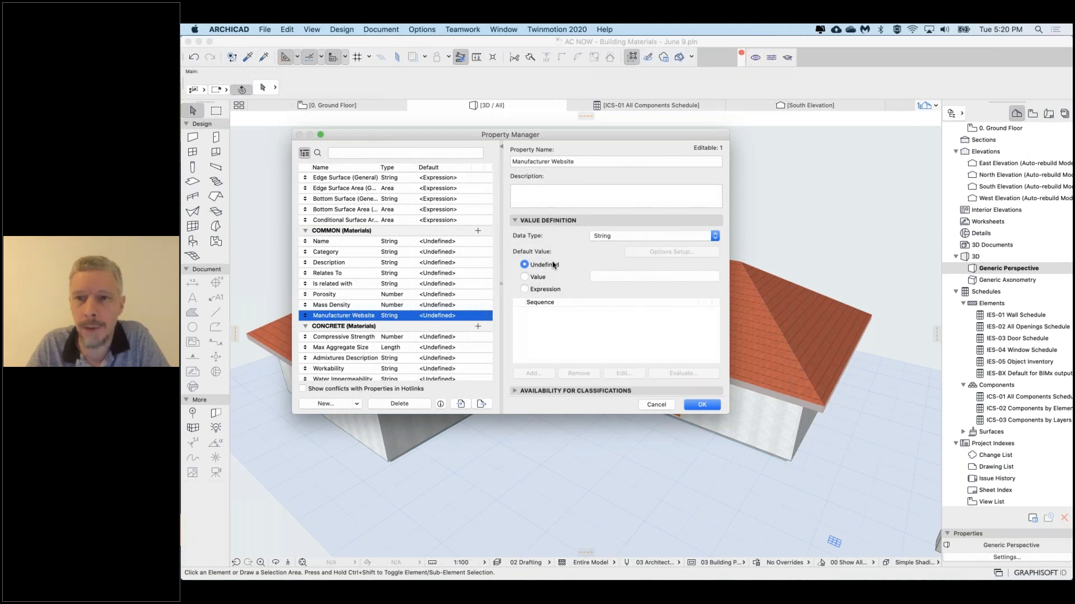
left_click(706, 406)
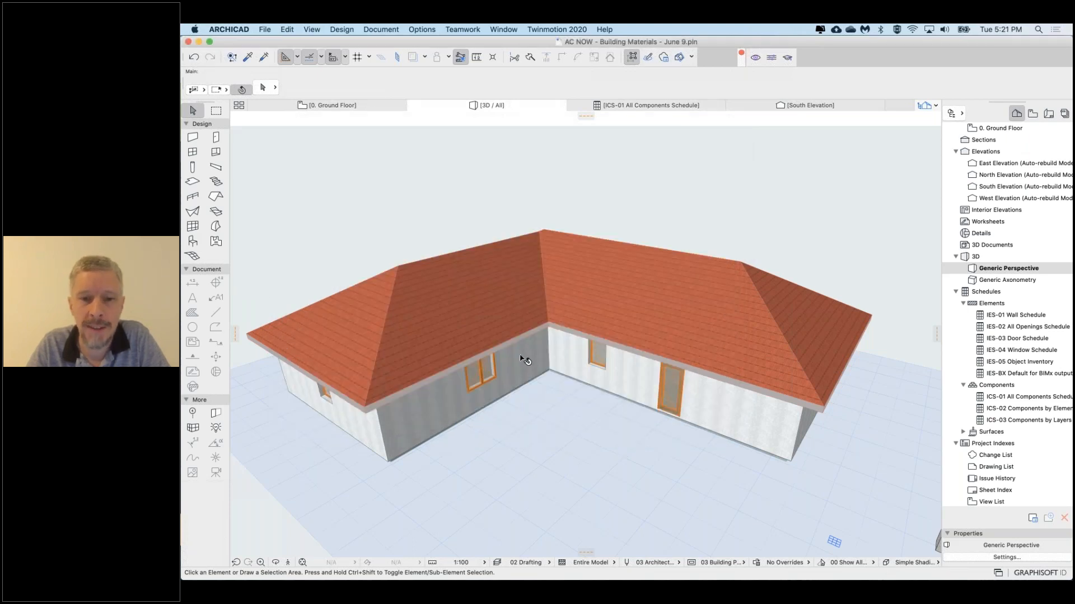
Open the Building Materials settings and select the Manufacturer Website property of the EF-01 Concrete material
mouse_move(520, 359)
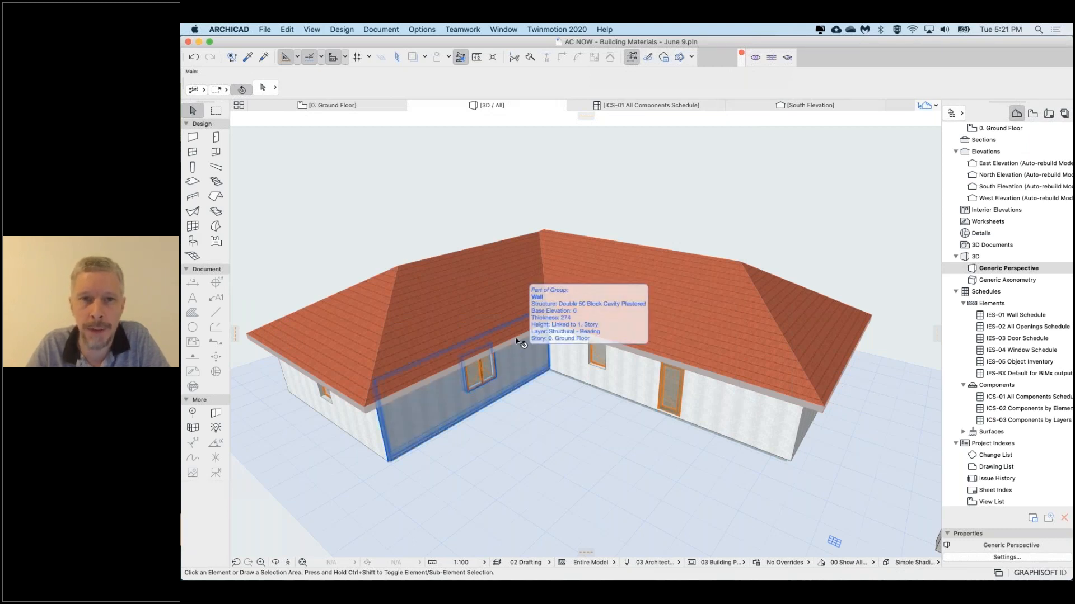
left_click(422, 29)
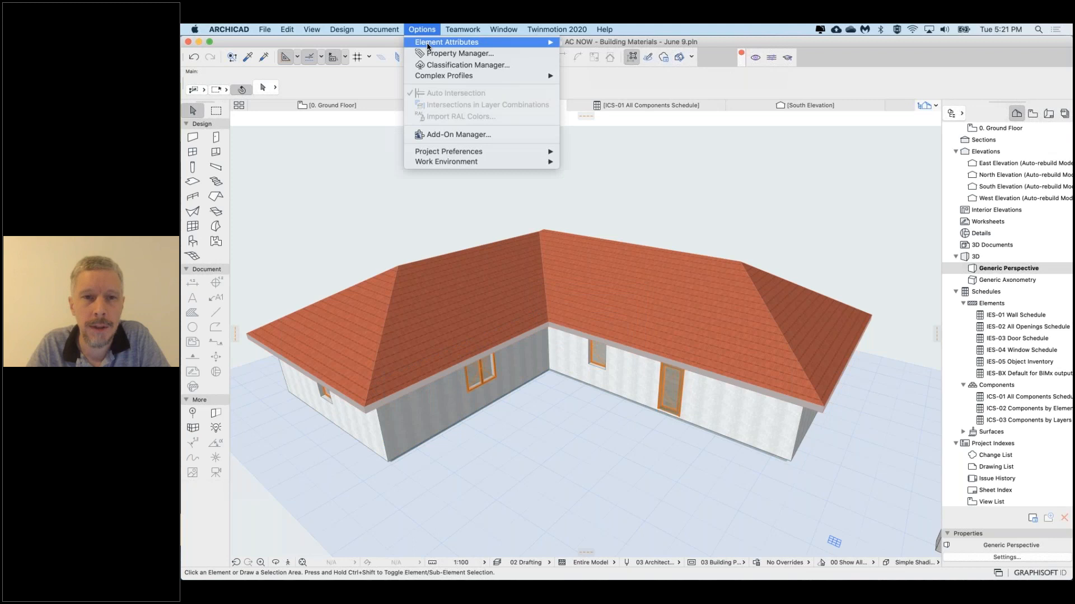
mouse_move(448, 42)
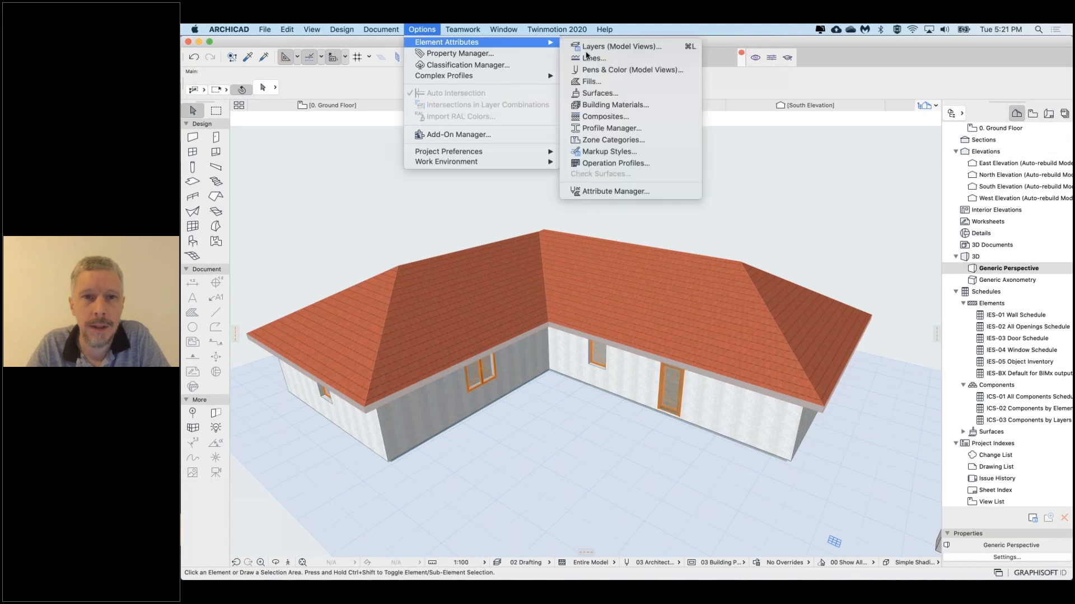
left_click(616, 105)
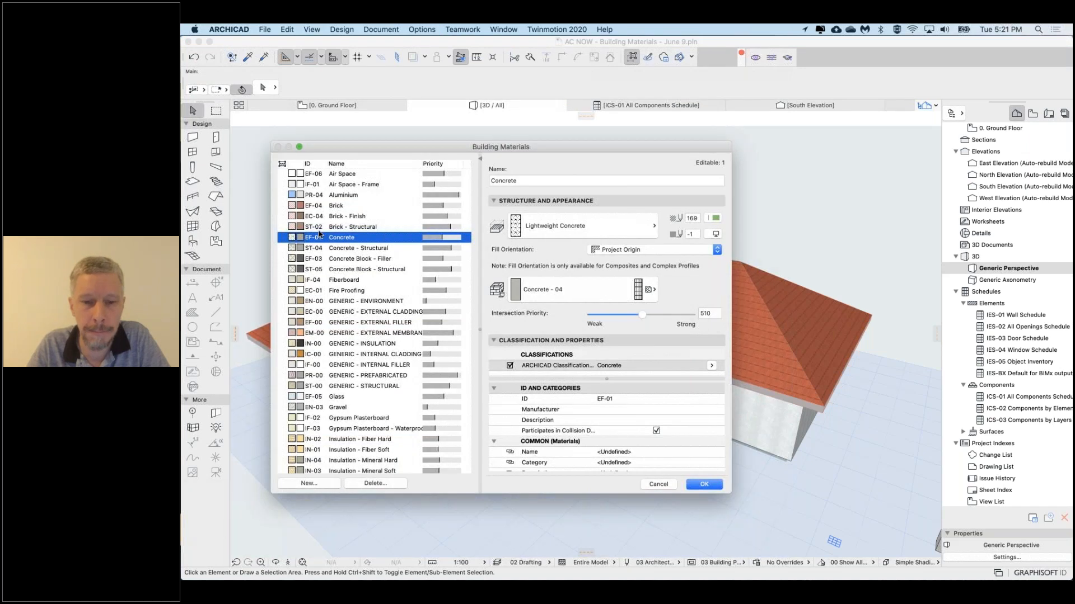
scroll(598, 424, "down", 5)
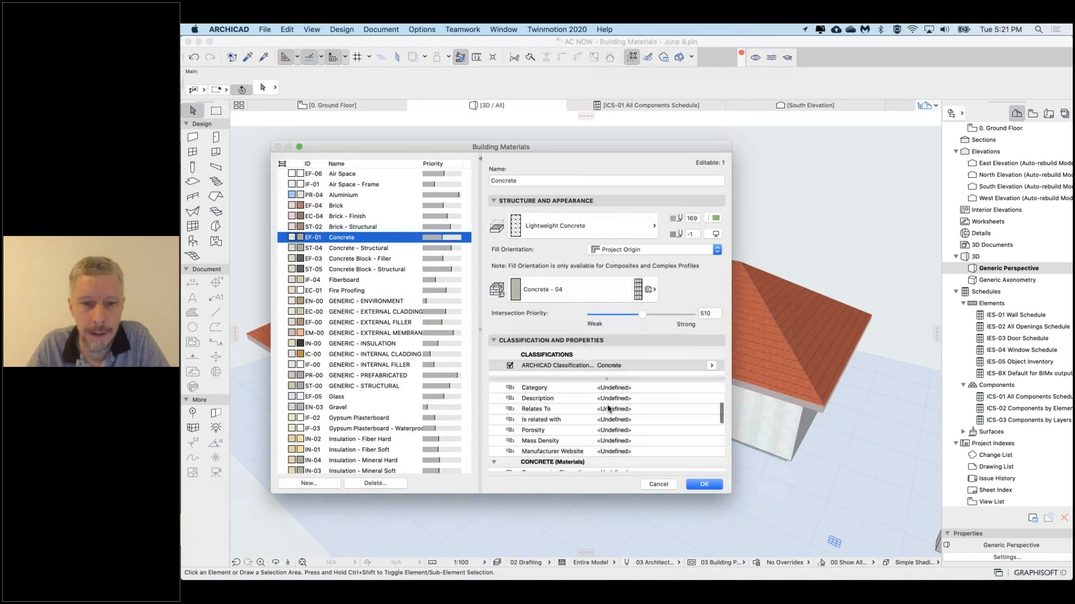
left_click(534, 451)
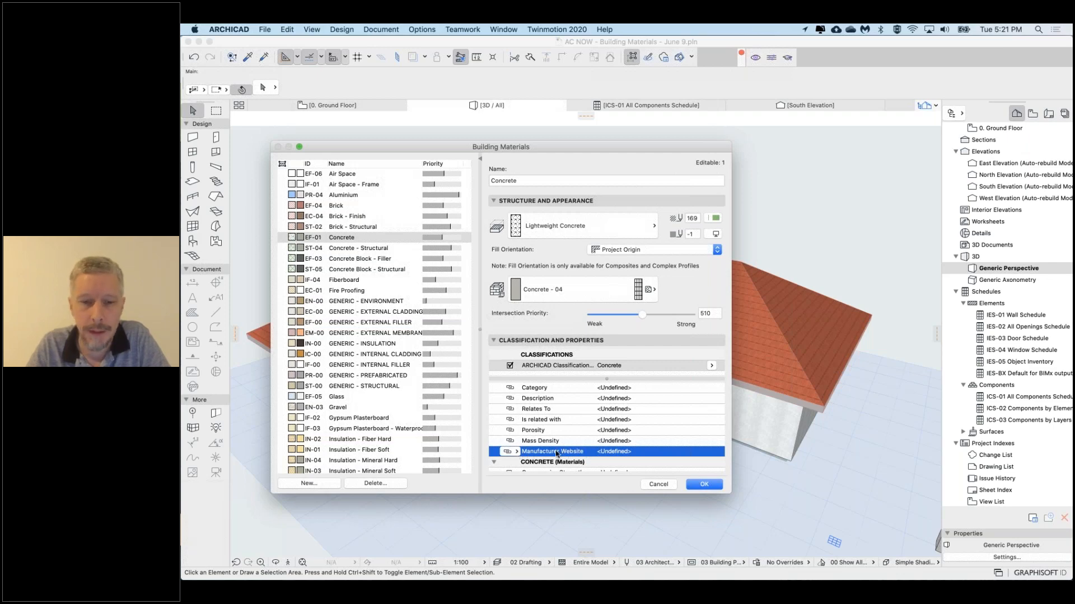
Override the default of EF-01 Concrete's Manufacturer Website property with a custom value and open that value for editing
left_click(511, 452)
left_click(547, 469)
left_click(627, 451)
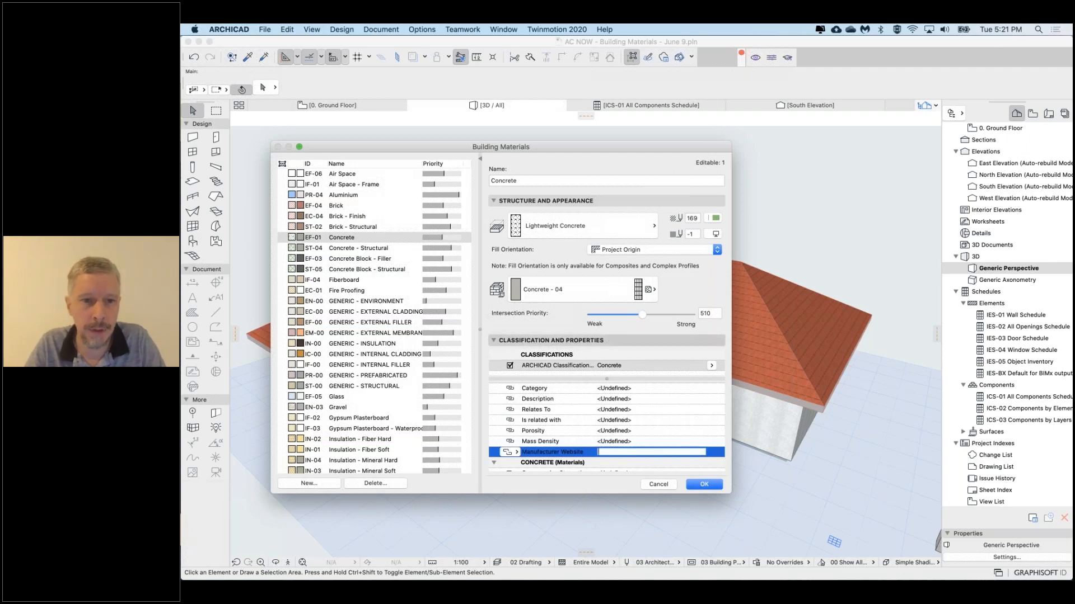
Switch to Safari and open the Concrete category under General products in the ribaproductselector.com browse listings
key("super+Tab")
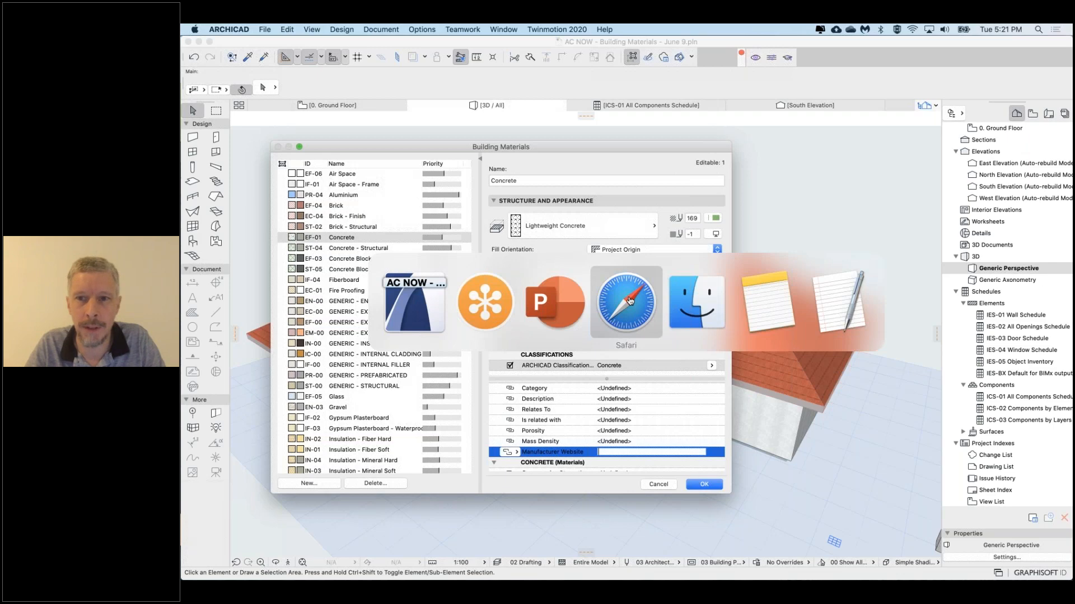
left_click(629, 300)
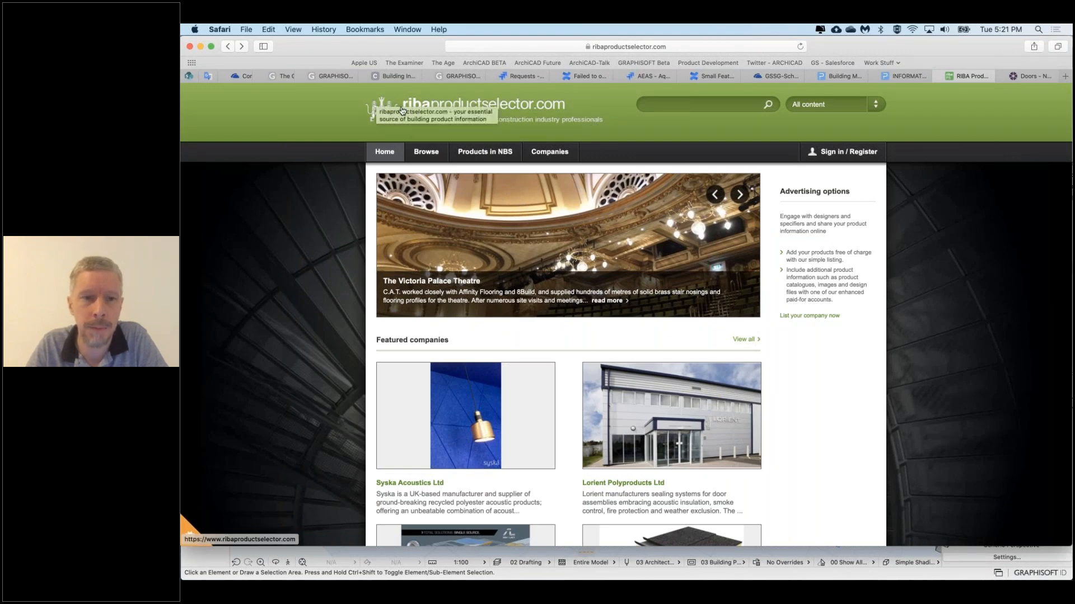
left_click(426, 152)
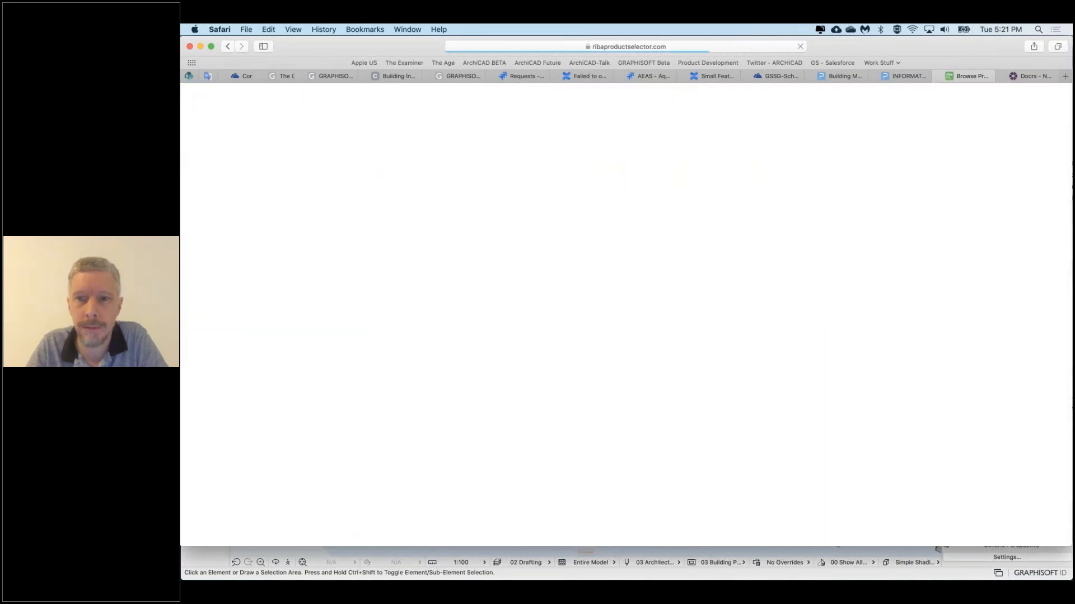
scroll(563, 287, "down", 2)
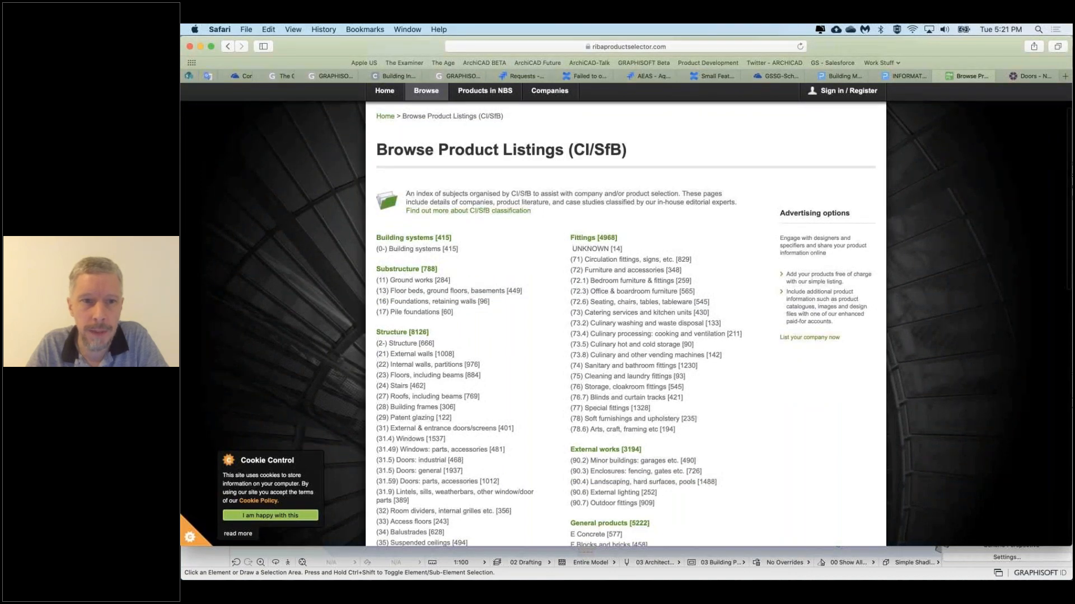
scroll(626, 313, "down", 5)
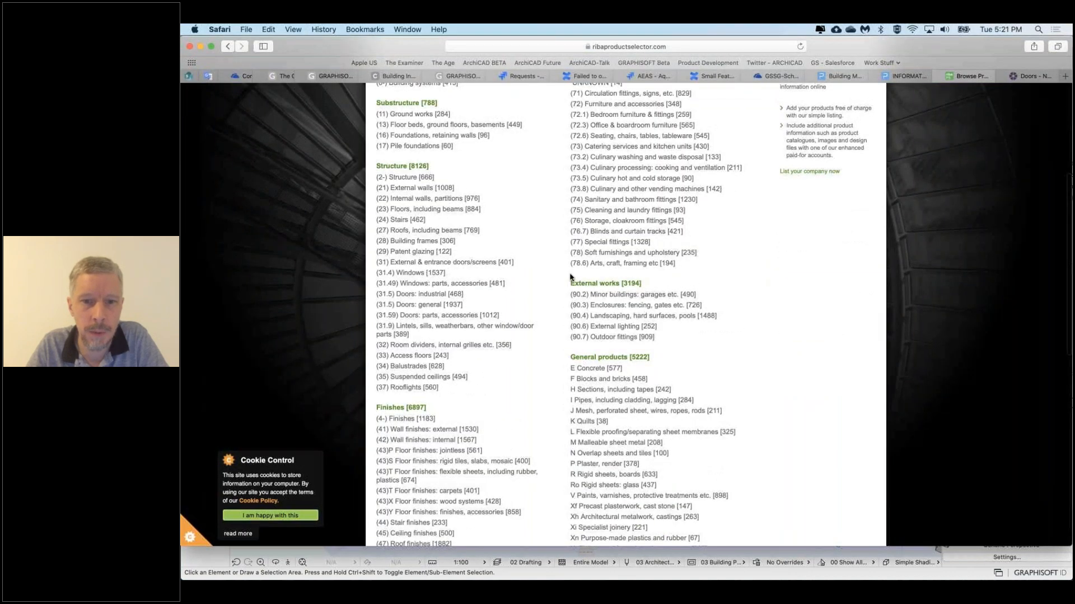
scroll(593, 273, "down", 4)
scroll(593, 273, "down", 3)
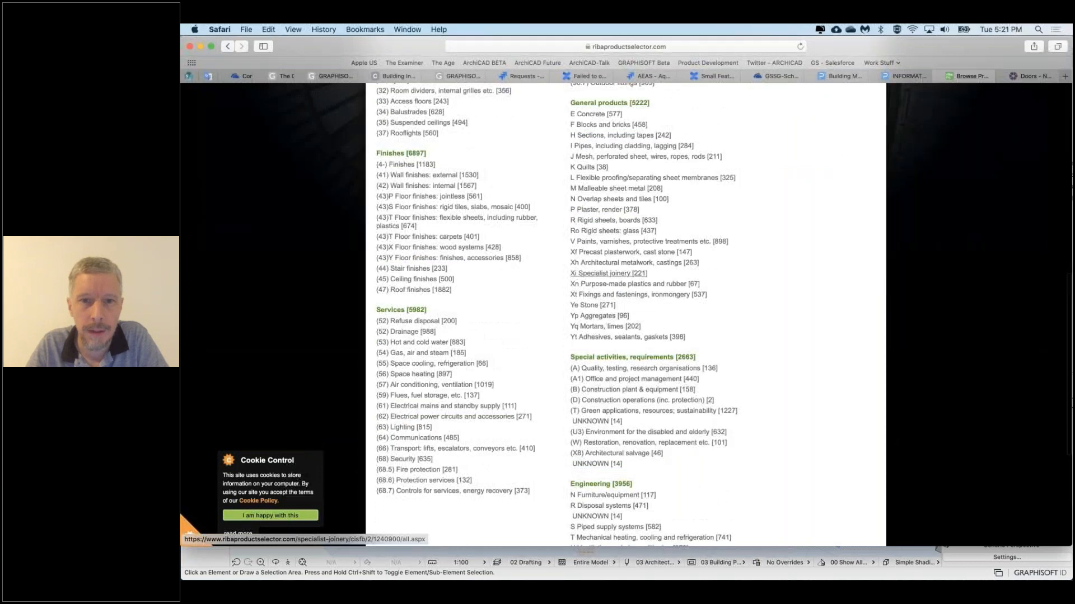
scroll(591, 252, "up", 3)
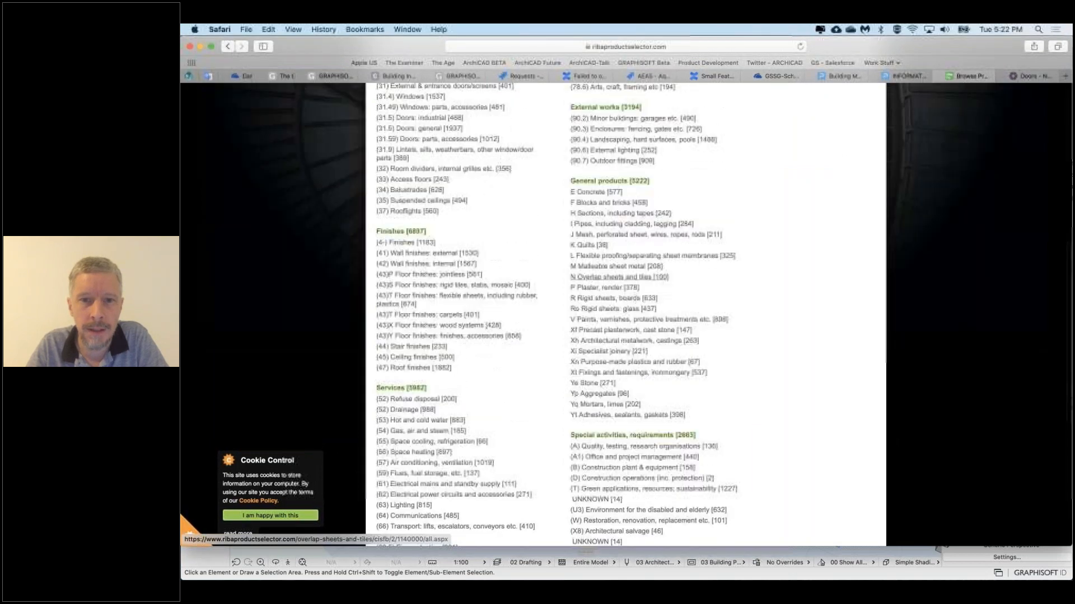
left_click(590, 195)
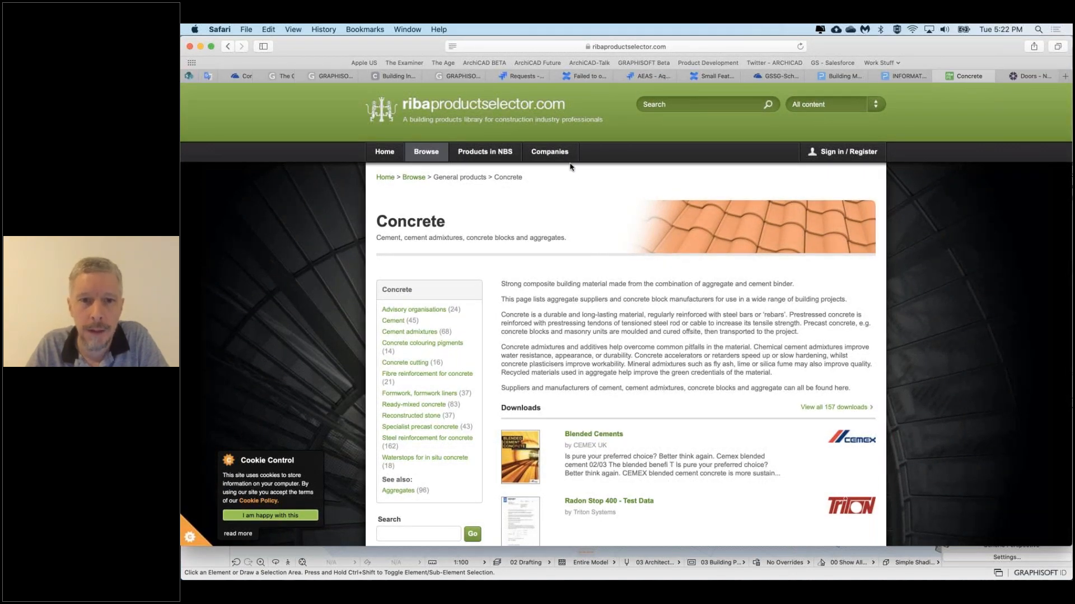
Copy the full web address of the Concrete product listing page
scroll(461, 211, "down", 2)
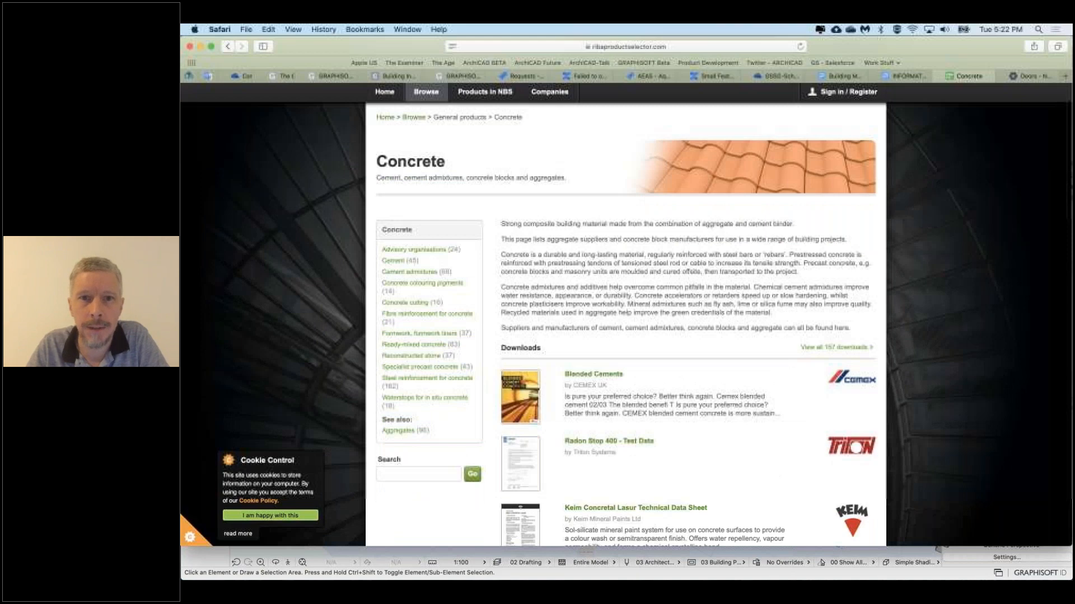
scroll(626, 313, "up", 2)
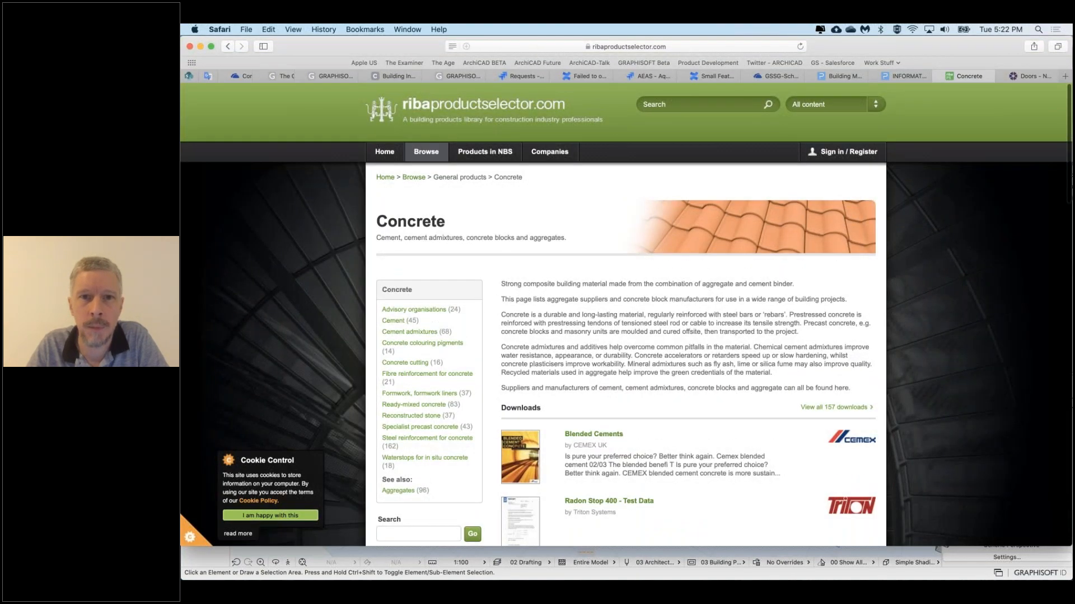
left_click(547, 46)
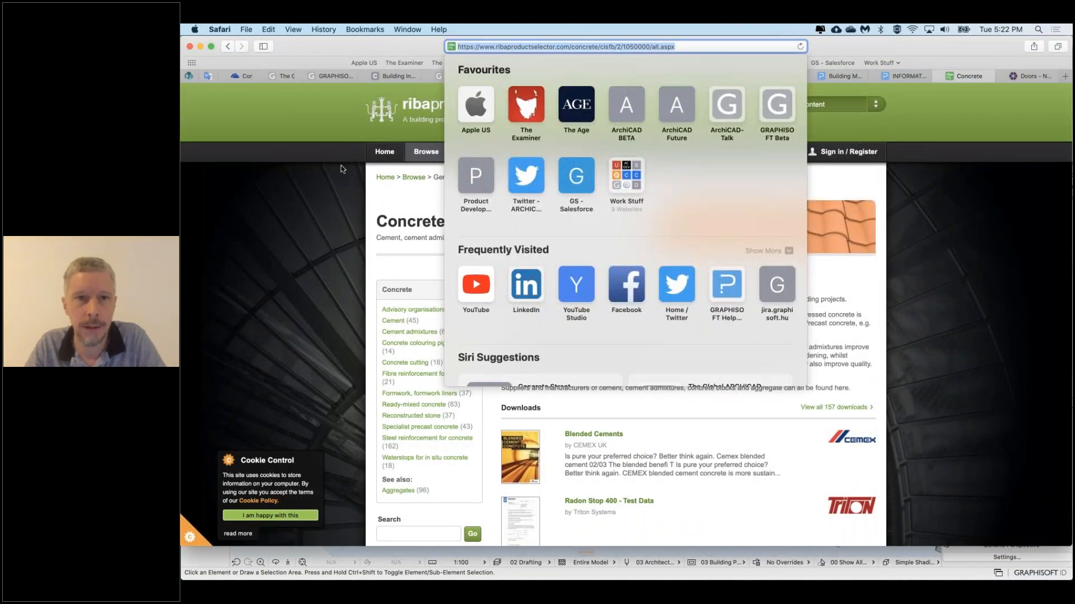
left_click(338, 200)
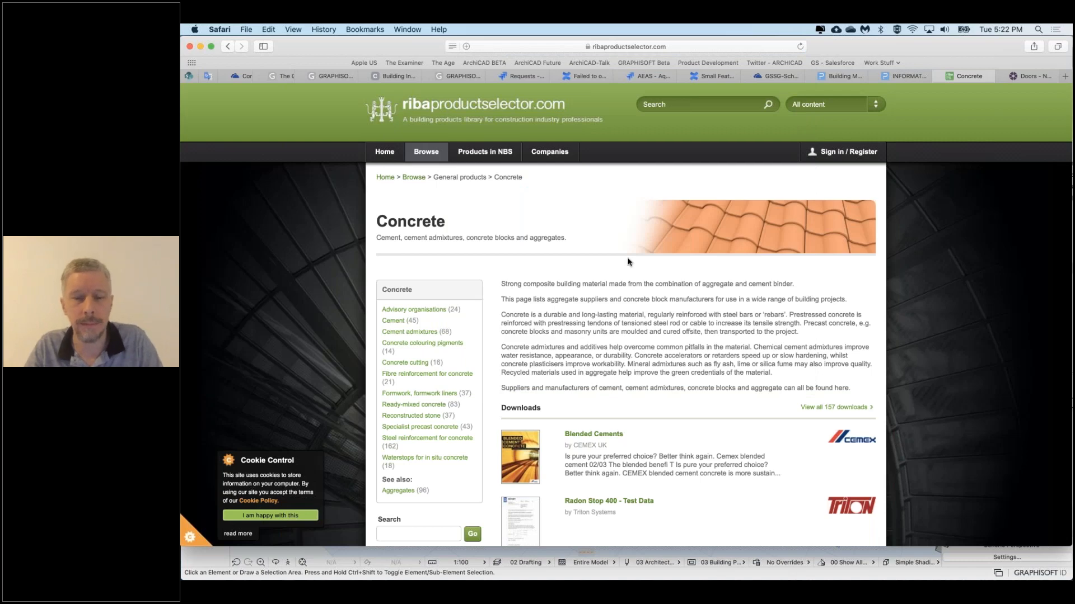
Return to Archicad, paste the copied address as Concrete's Manufacturer Website, and compare it with the same property of EF-04 Brick
key("super+Tab")
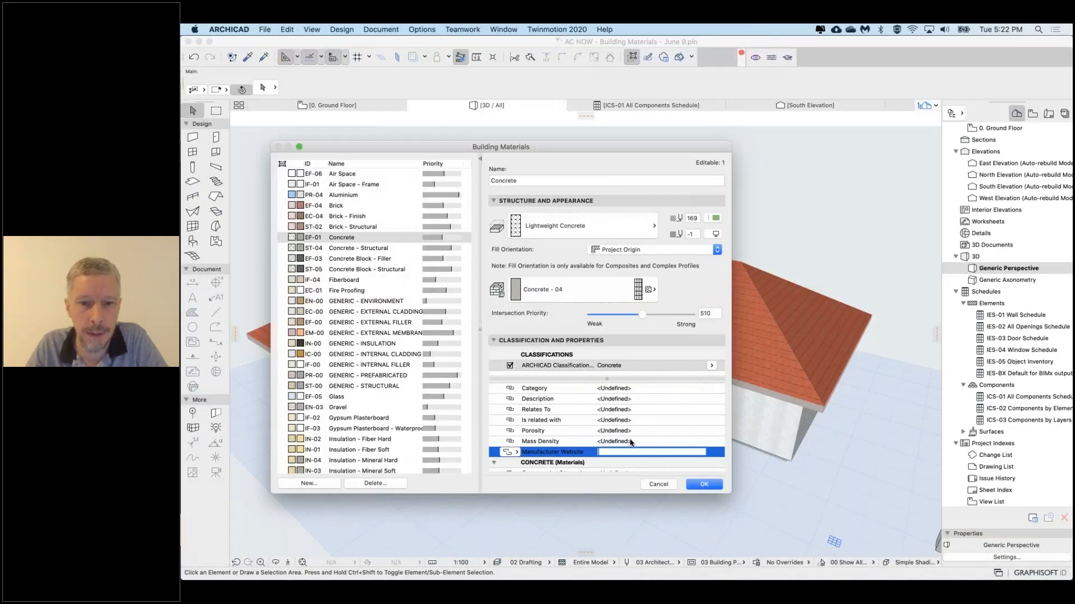
key("super+v")
left_click(572, 455)
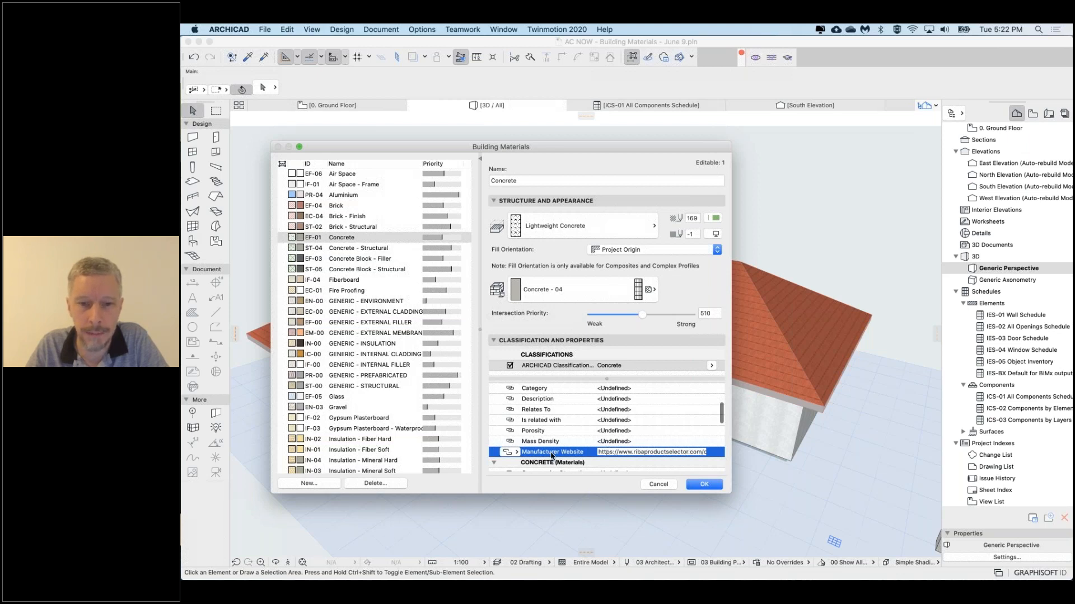
left_click(344, 206)
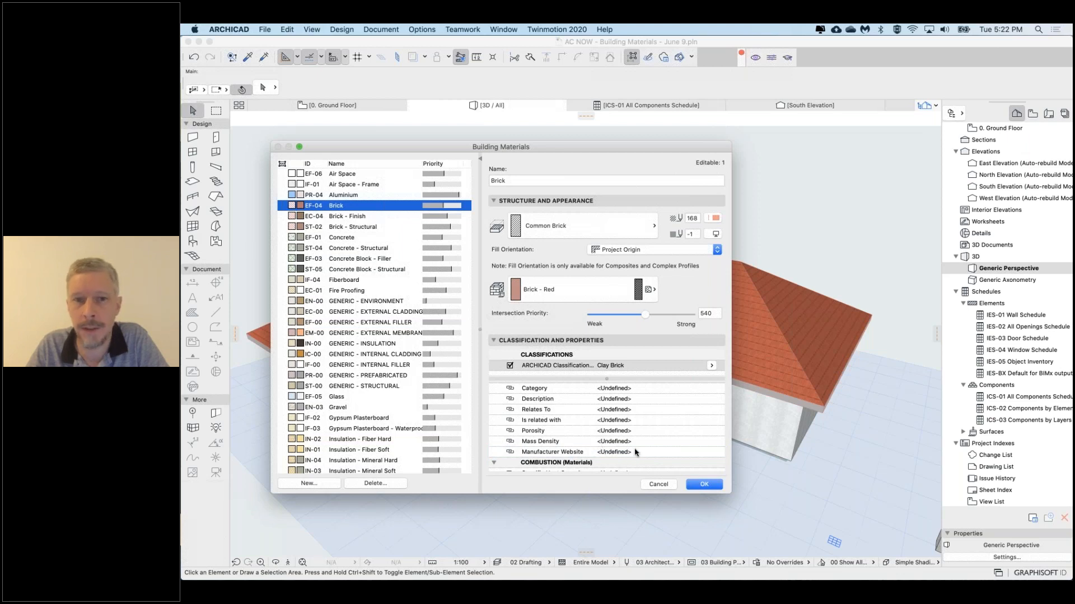
left_click(345, 239)
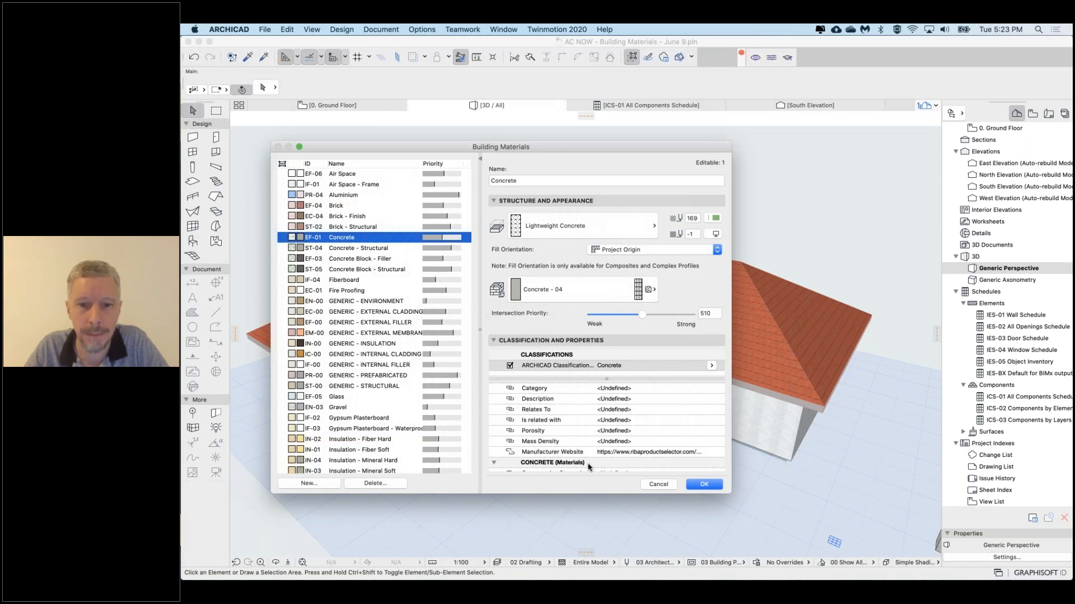
Set the Manufacturer of the EF-01 Concrete material to Bob's Cement Factory
scroll(589, 466, "up", 3)
left_click(603, 409)
left_click(603, 408)
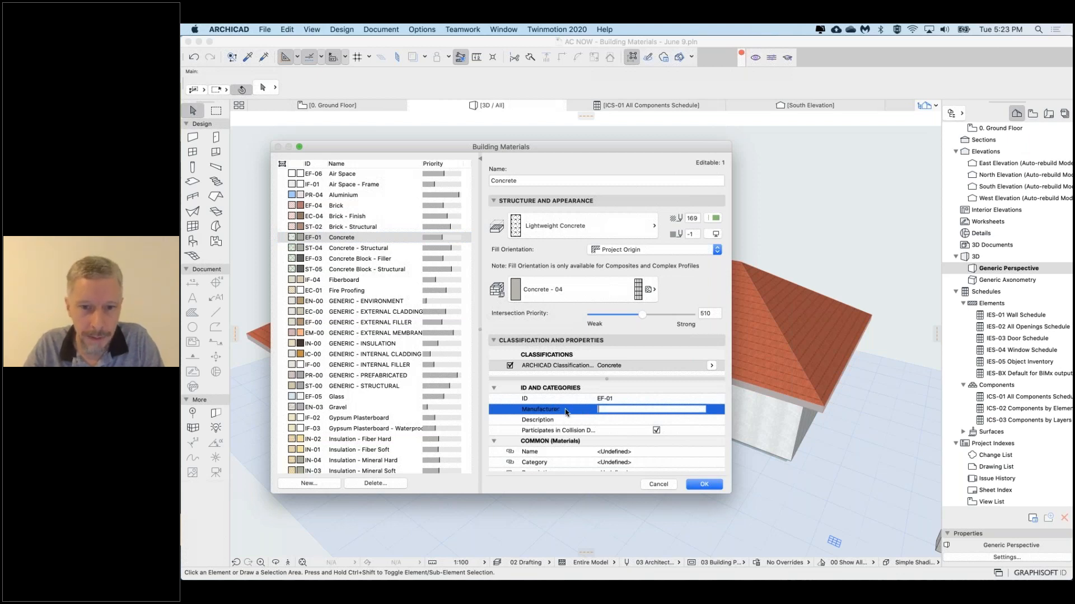
type("Bob's Ceme")
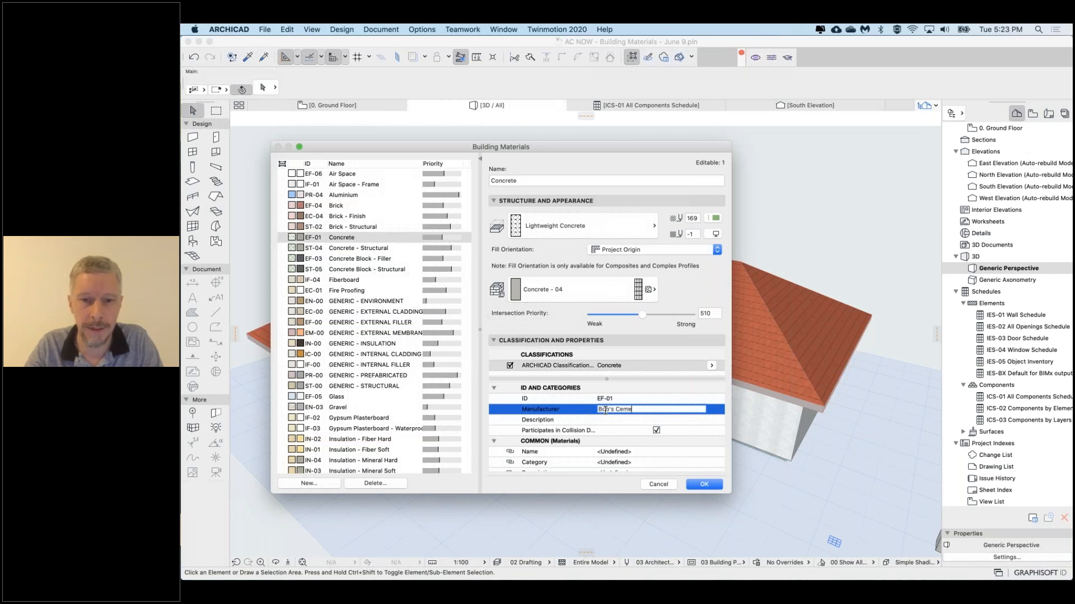
type("nt Factory")
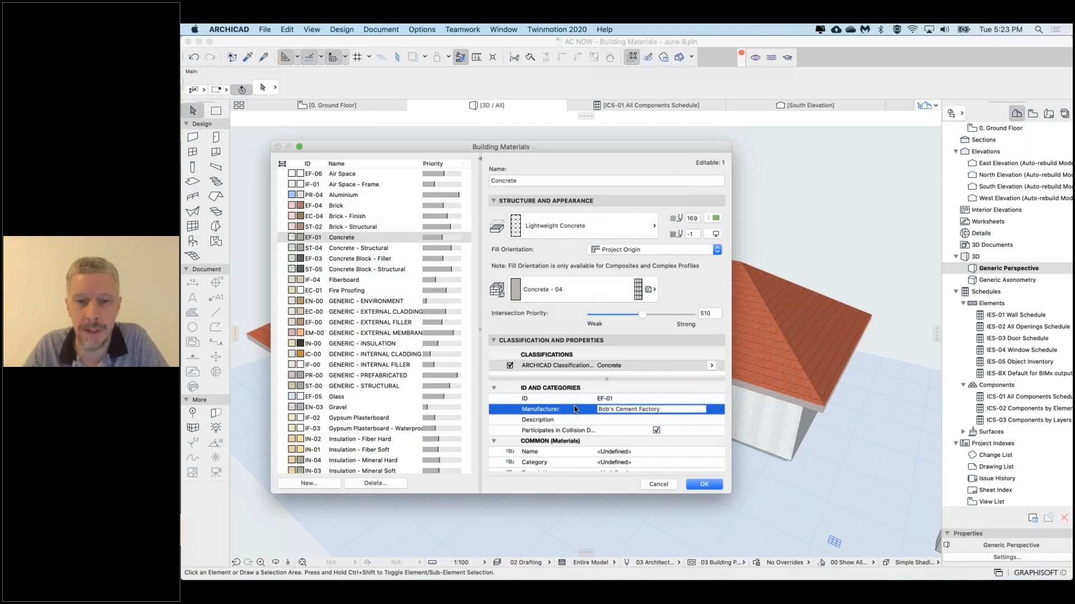
Check Concrete's Description and ID fields without editing them, and confirm the Building Materials settings
left_click(576, 421)
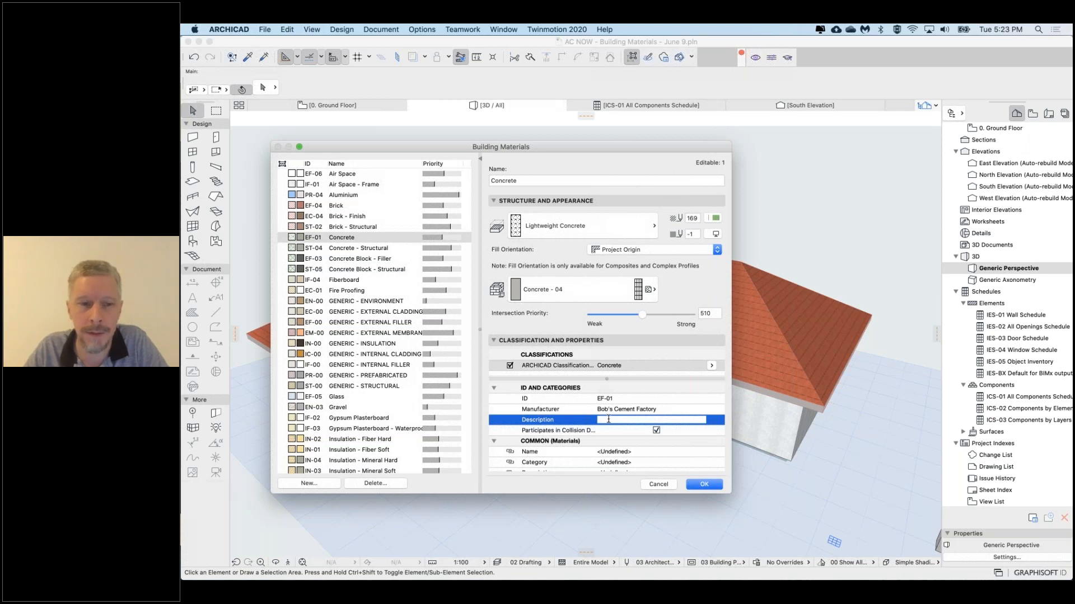
left_click(609, 420)
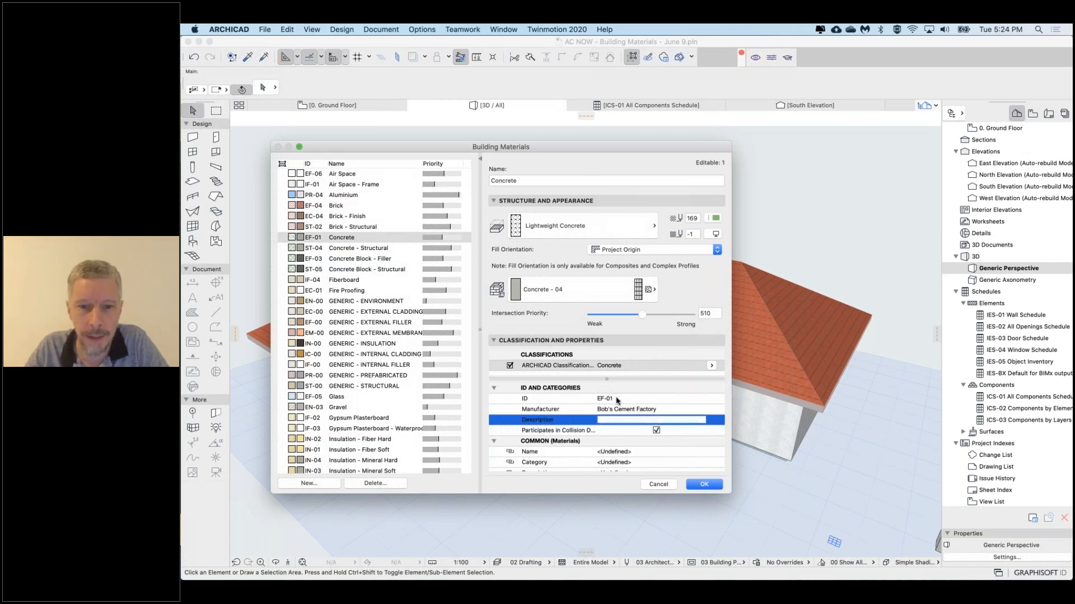
left_click(598, 399)
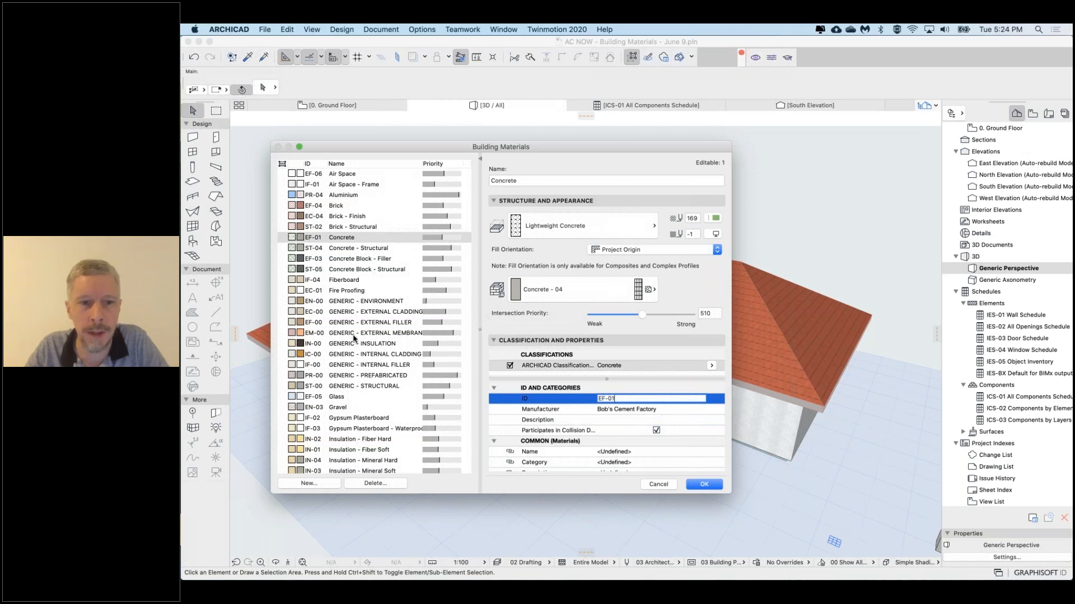
scroll(597, 417, "down", 2)
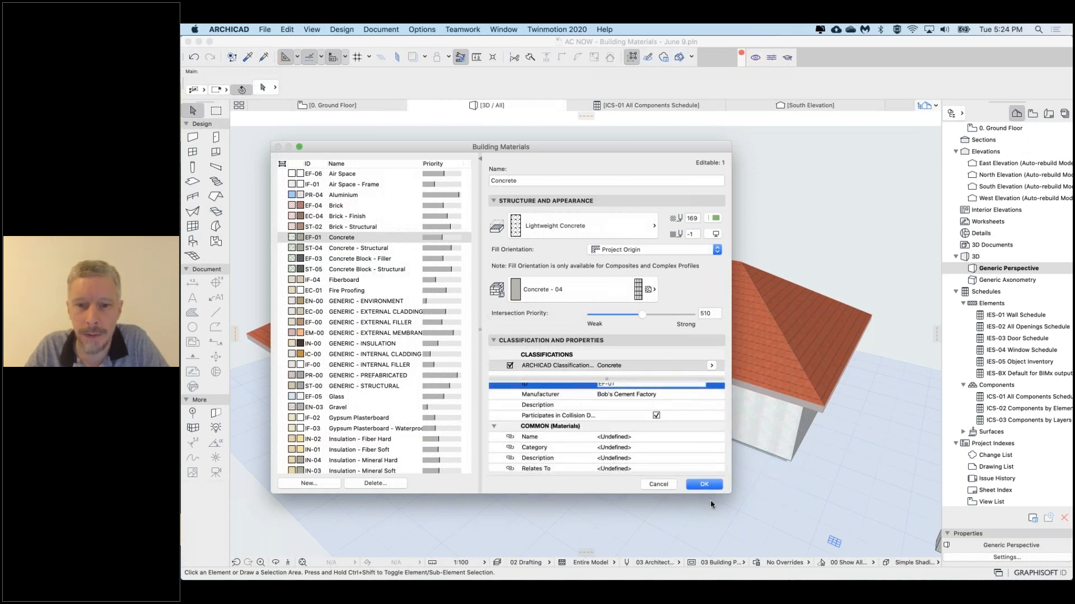
left_click(711, 484)
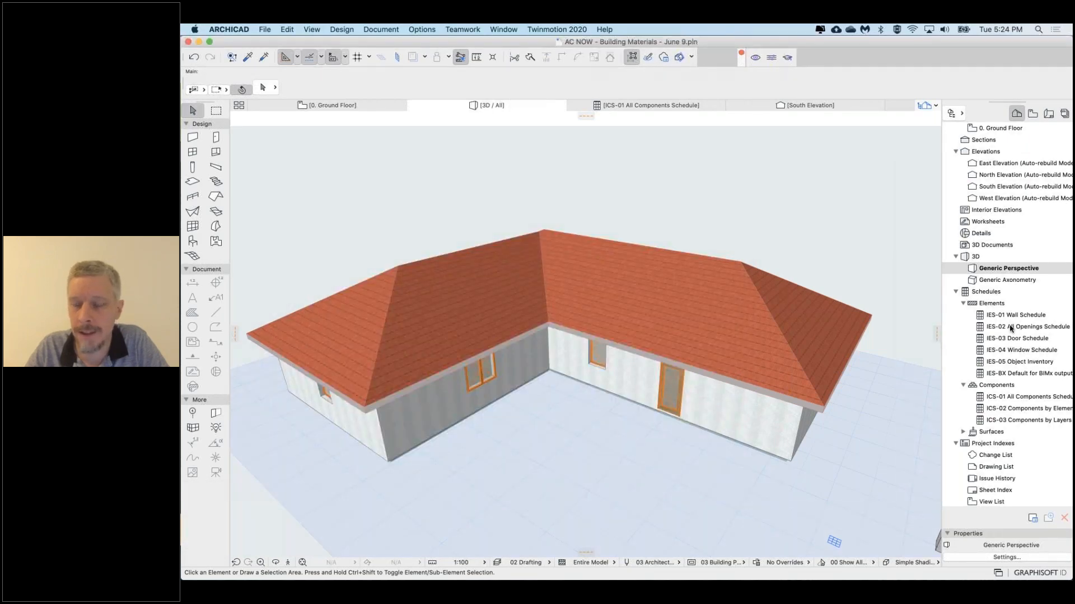
Open the ICS-01 All Components Schedule and fit its full width in the view
scroll(1012, 344, "down", 1)
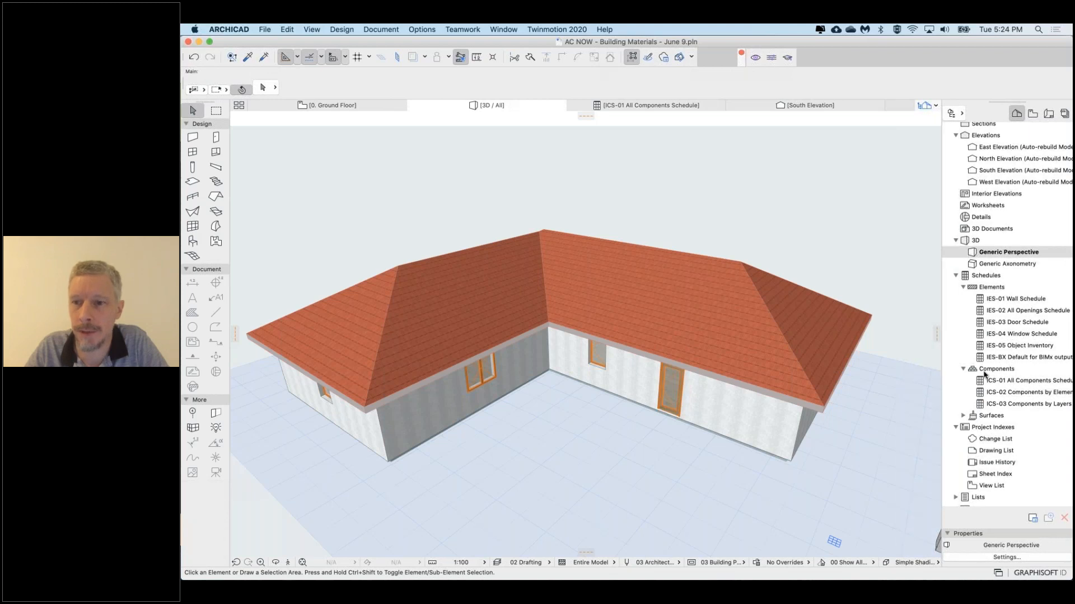
left_click(1011, 384)
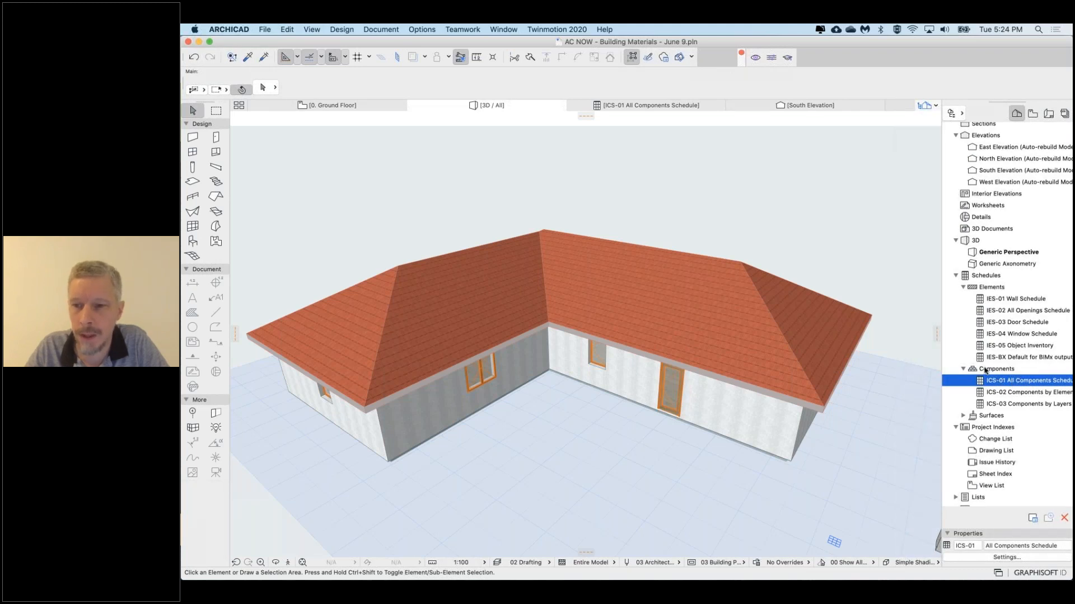
double_click(1029, 382)
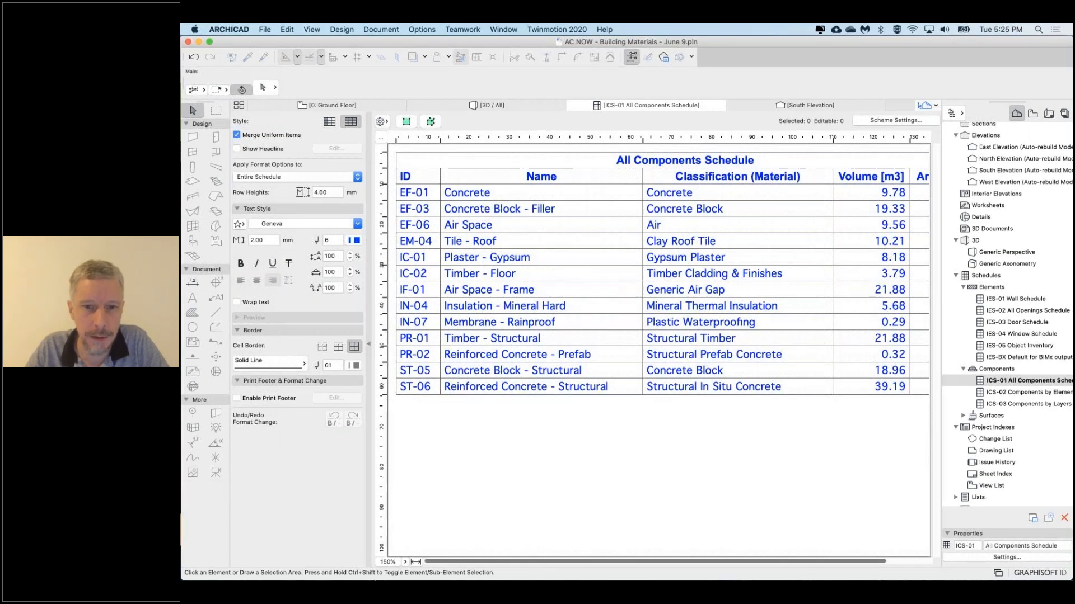
left_click(415, 561)
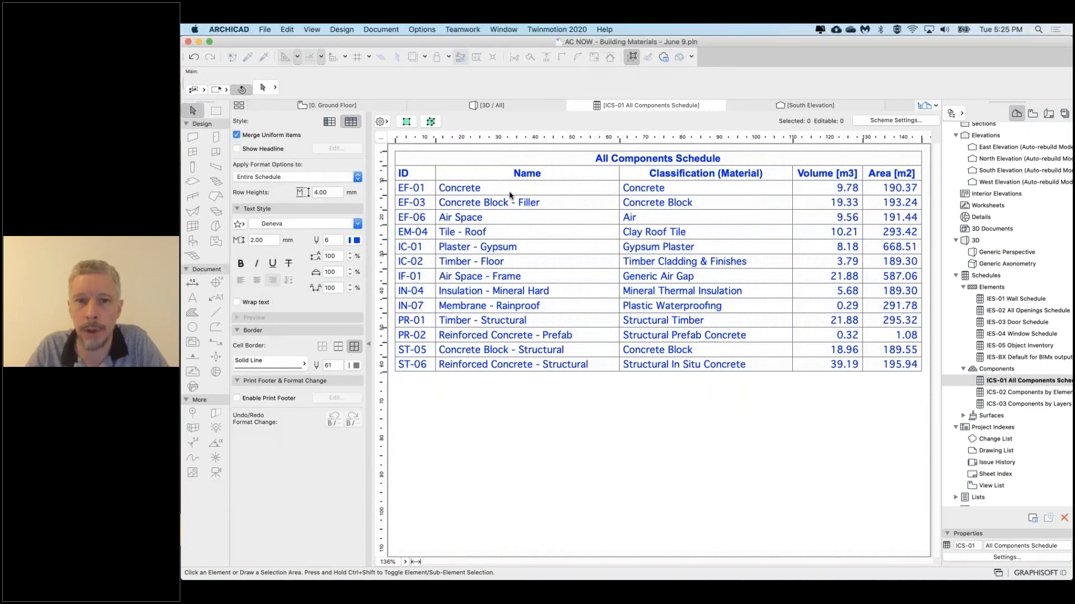
left_click(886, 52)
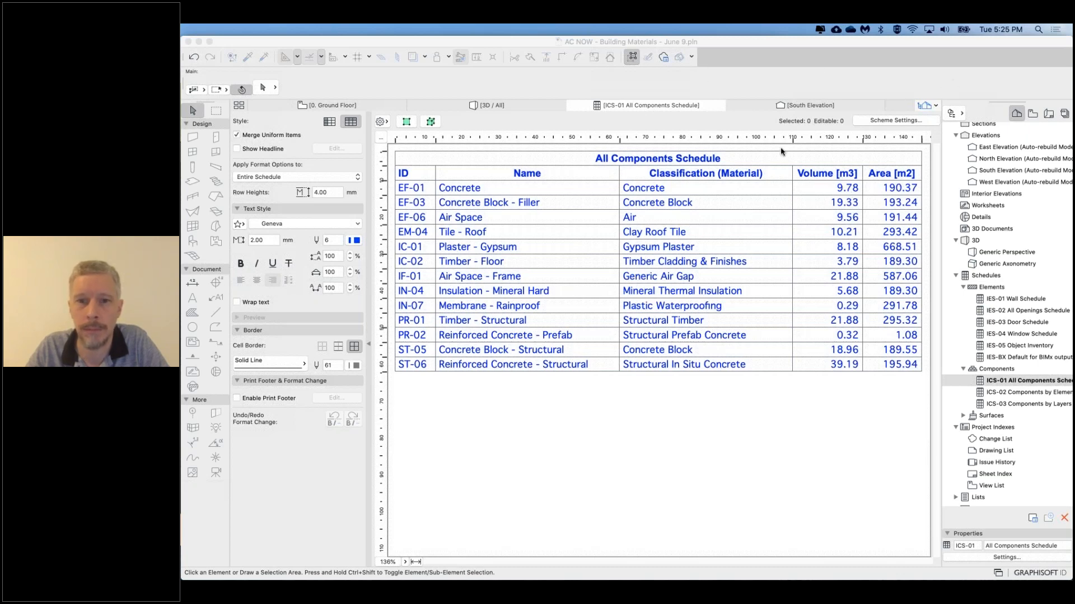
left_click(614, 192)
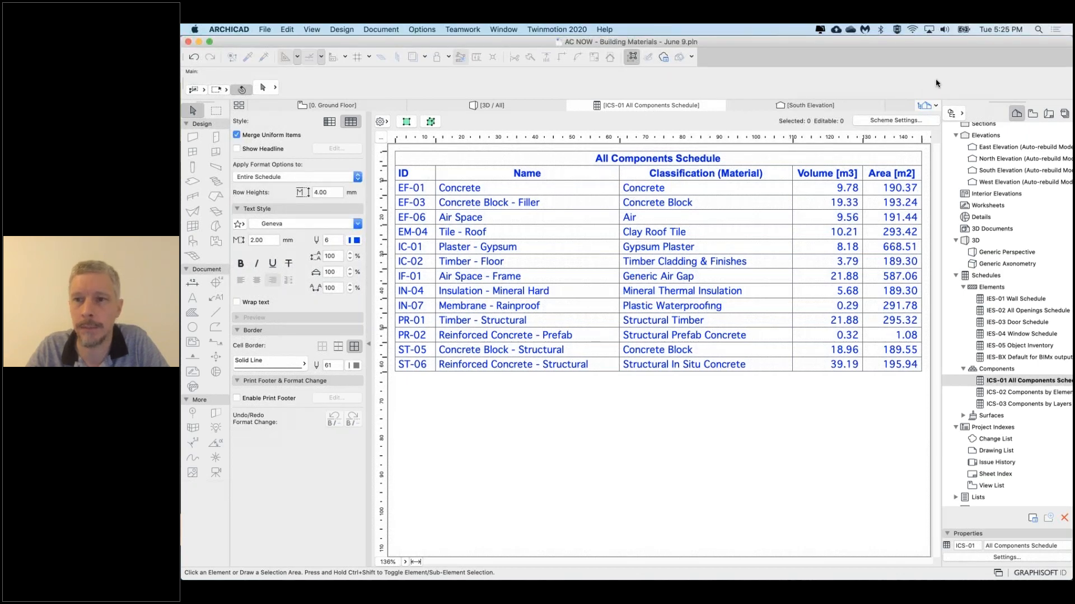
left_click(977, 72)
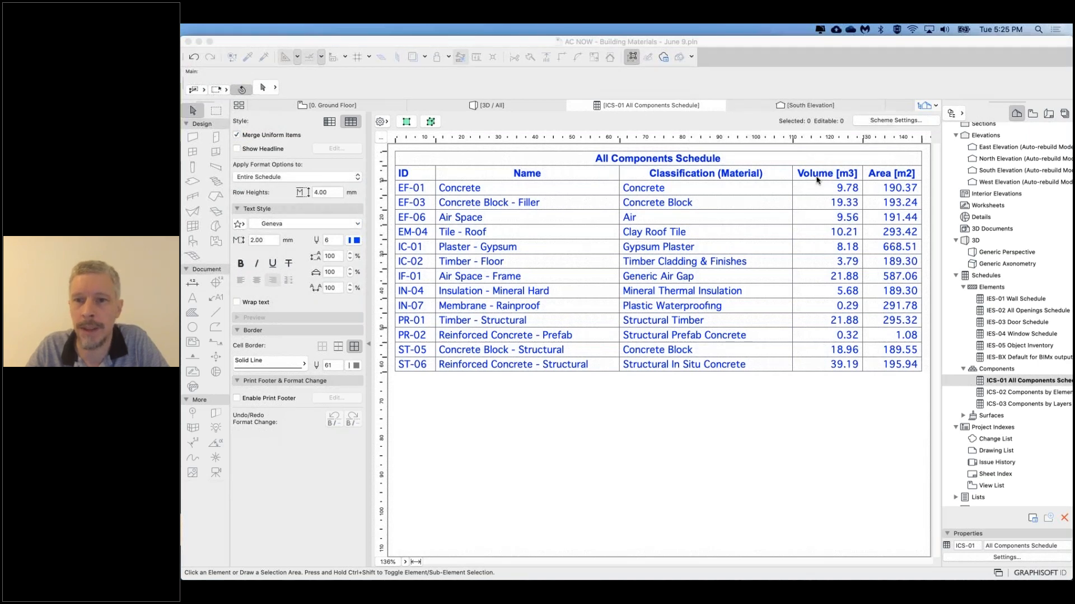
Create a new Components schedule scheme named "Materials List" with no ID
left_click(865, 120)
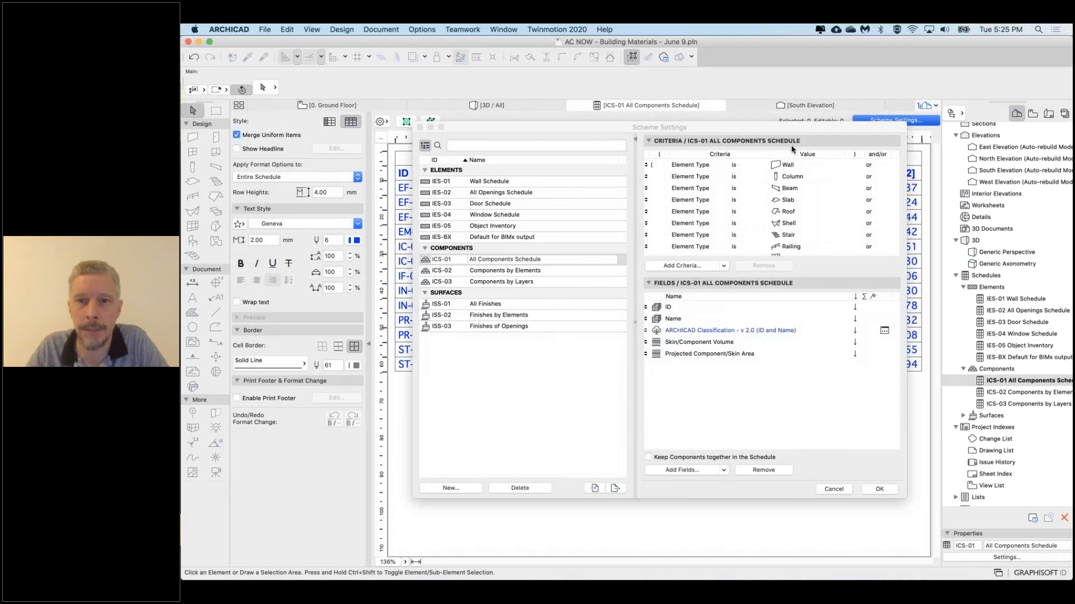
left_click_drag(669, 129, 599, 122)
left_click(324, 487)
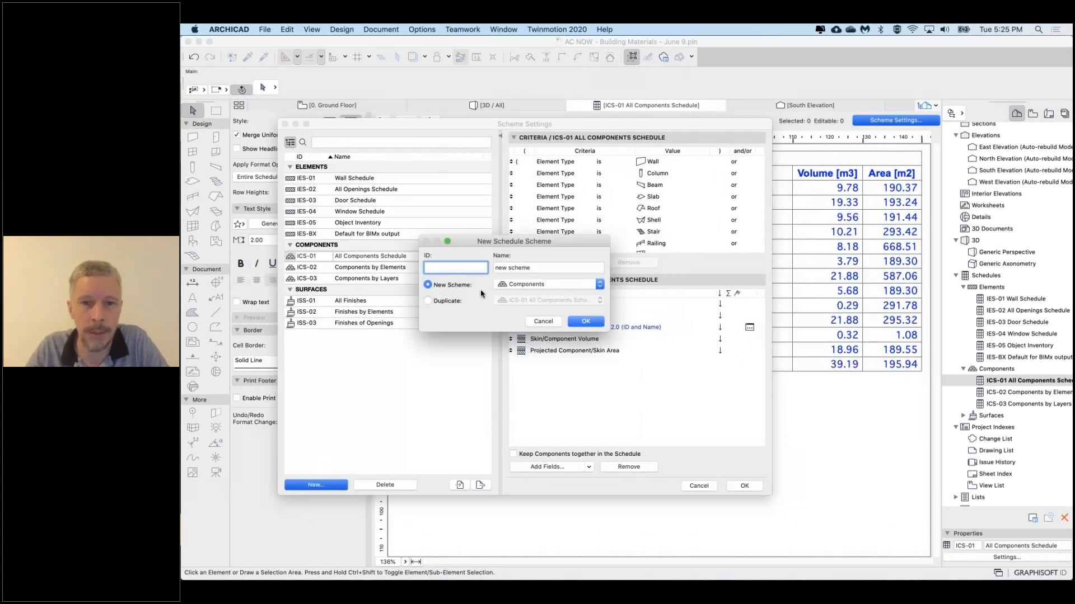
left_click(519, 285)
left_click(519, 284)
key("Tab")
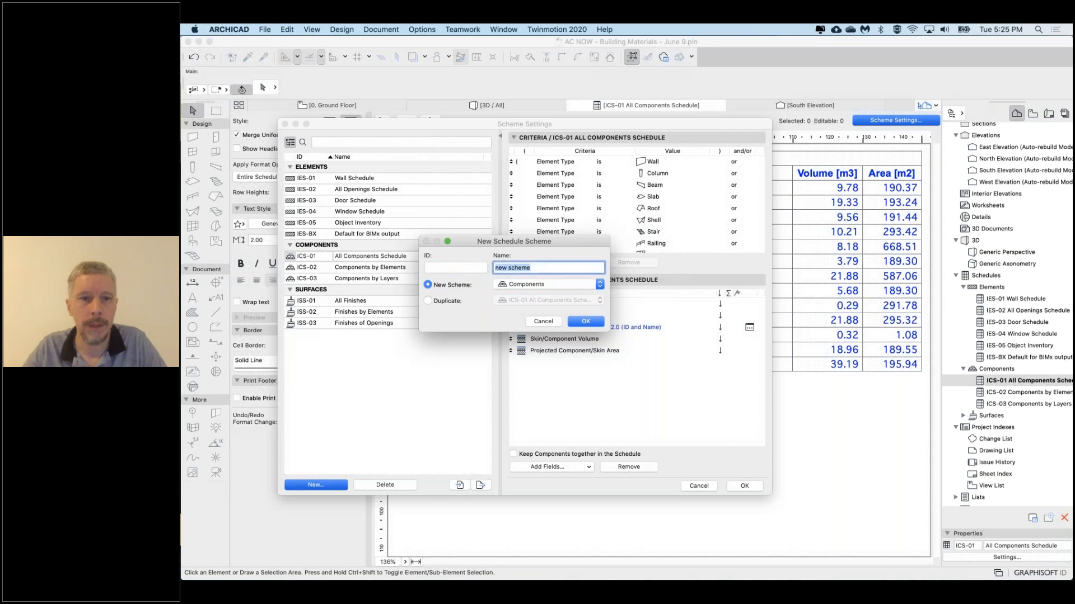
type("Buil")
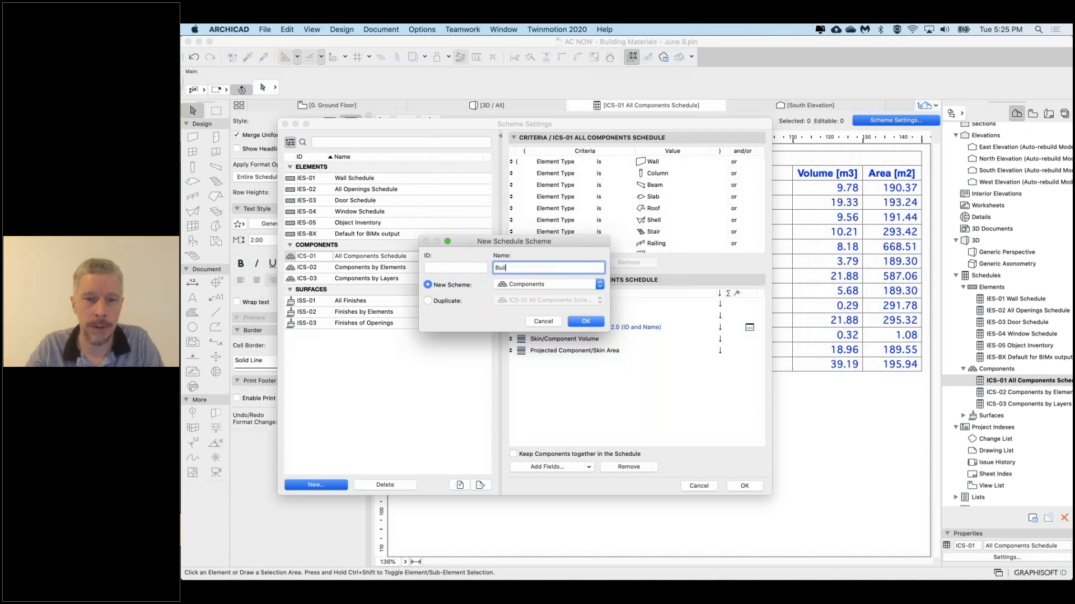
type("Materials List")
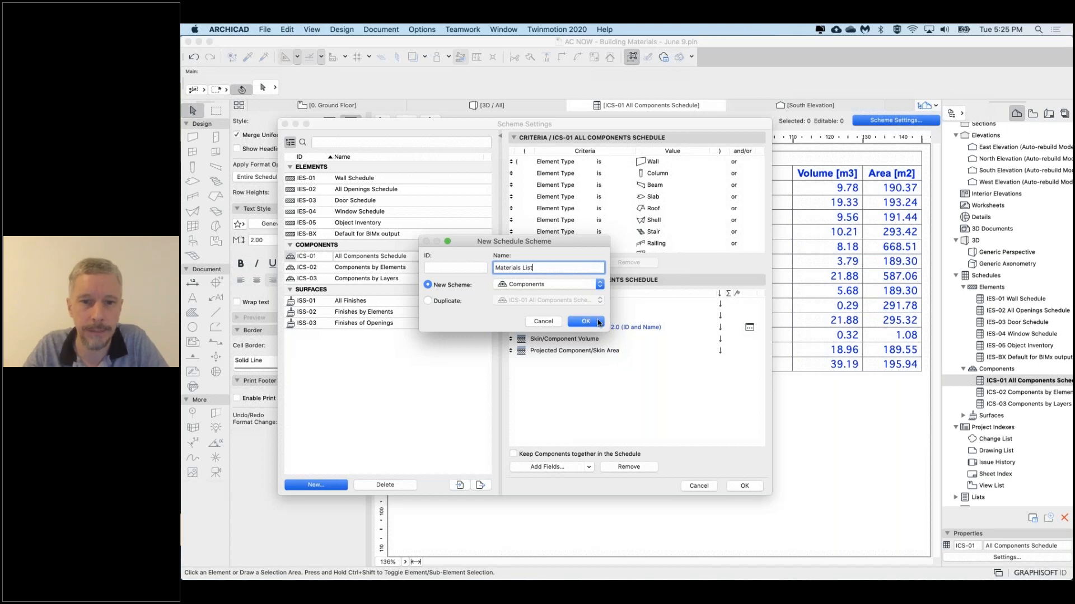
left_click(591, 324)
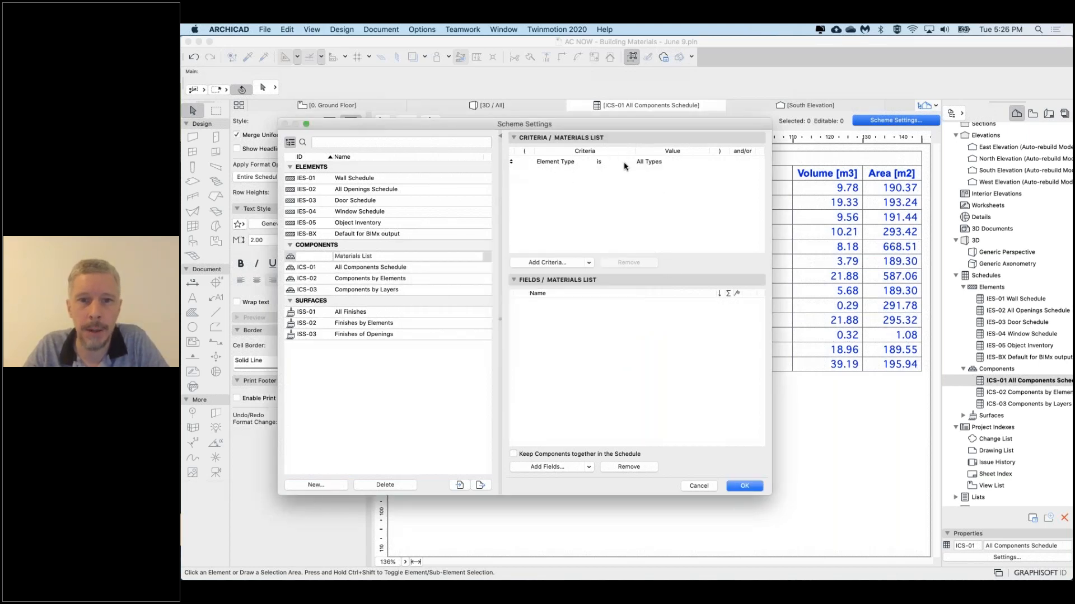
Add the building material fields Name, ID and Description to the Materials List scheme, keeping its element type criterion at All Types
left_click(624, 163)
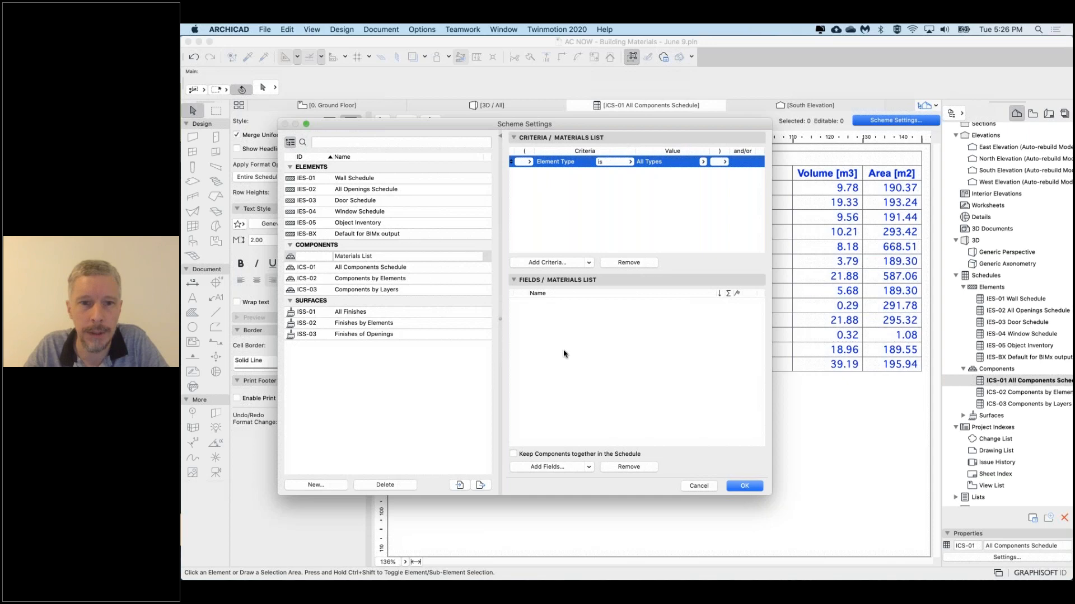
left_click(574, 468)
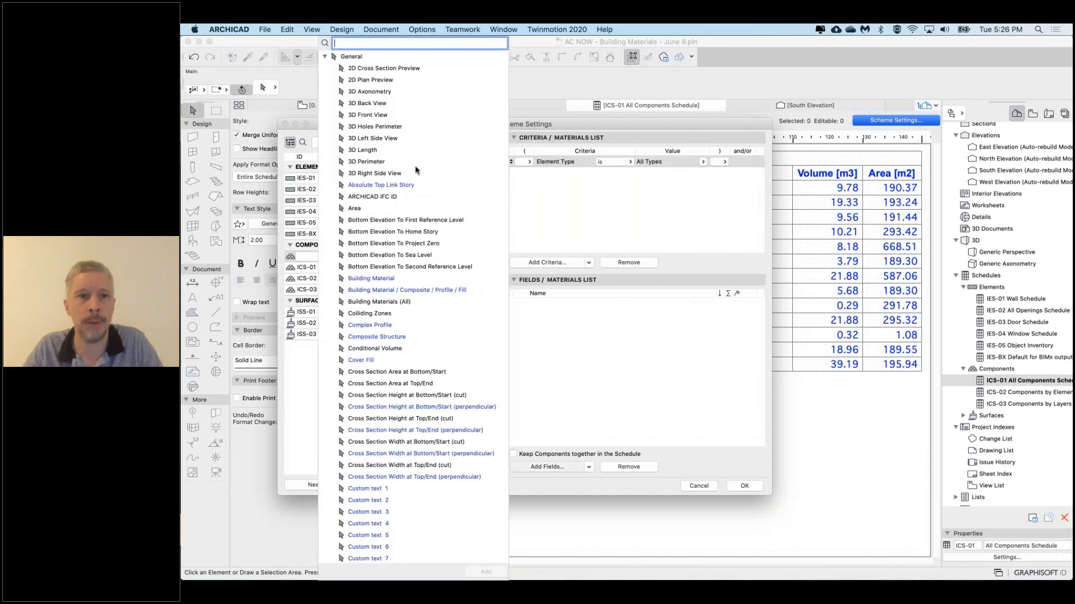
left_click(326, 57)
left_click(326, 68)
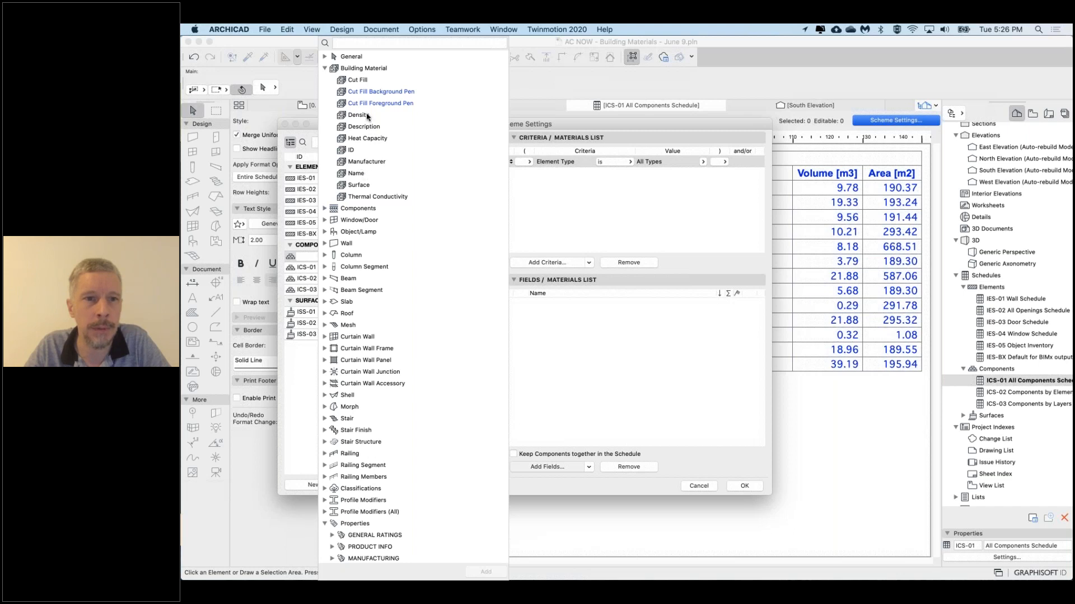
double_click(357, 174)
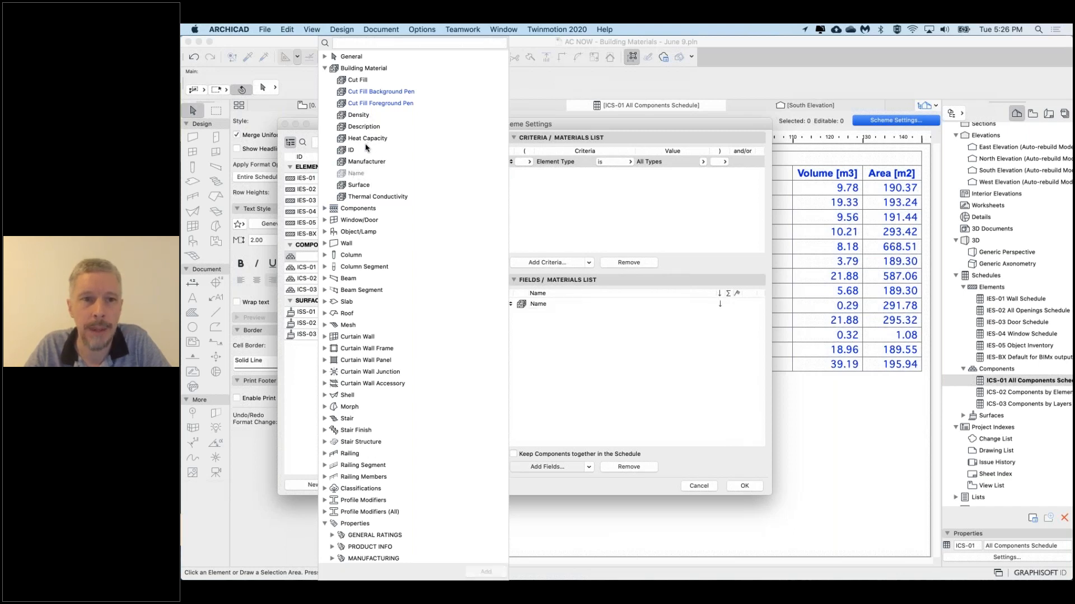
double_click(353, 151)
double_click(362, 128)
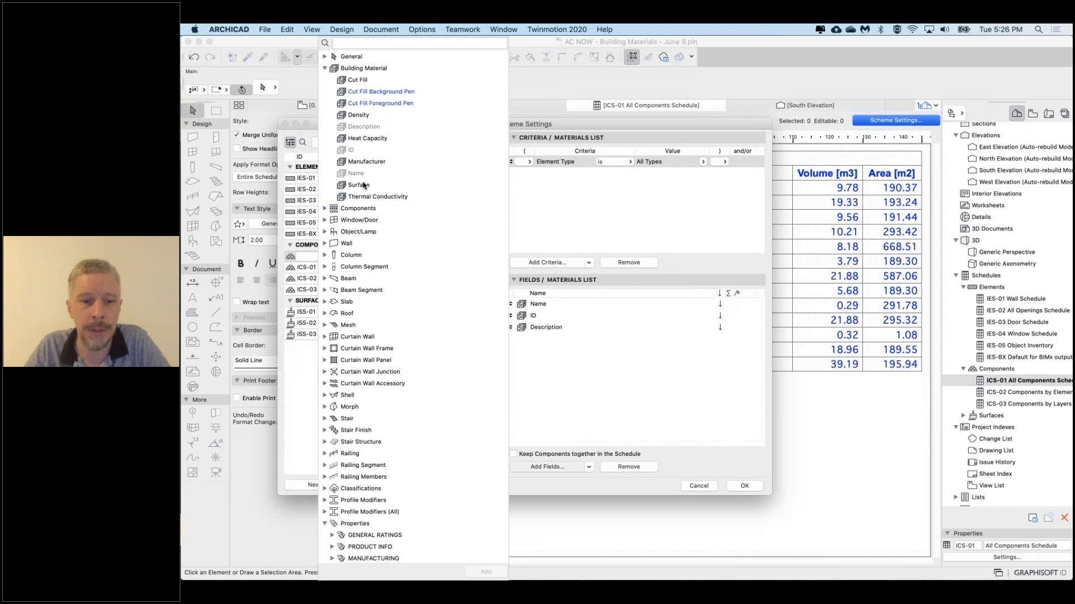
scroll(363, 186, "down", 1)
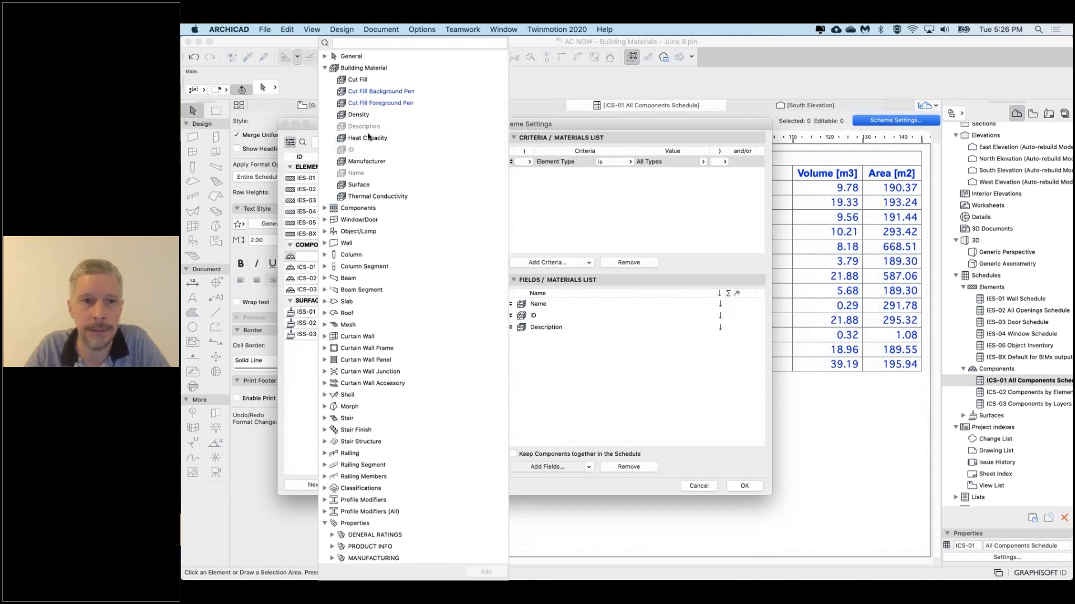
Find the Manufacturer Website property by searching "website", add it as a field of the Materials List scheme, and move ID above Name
left_click(357, 44)
type("website")
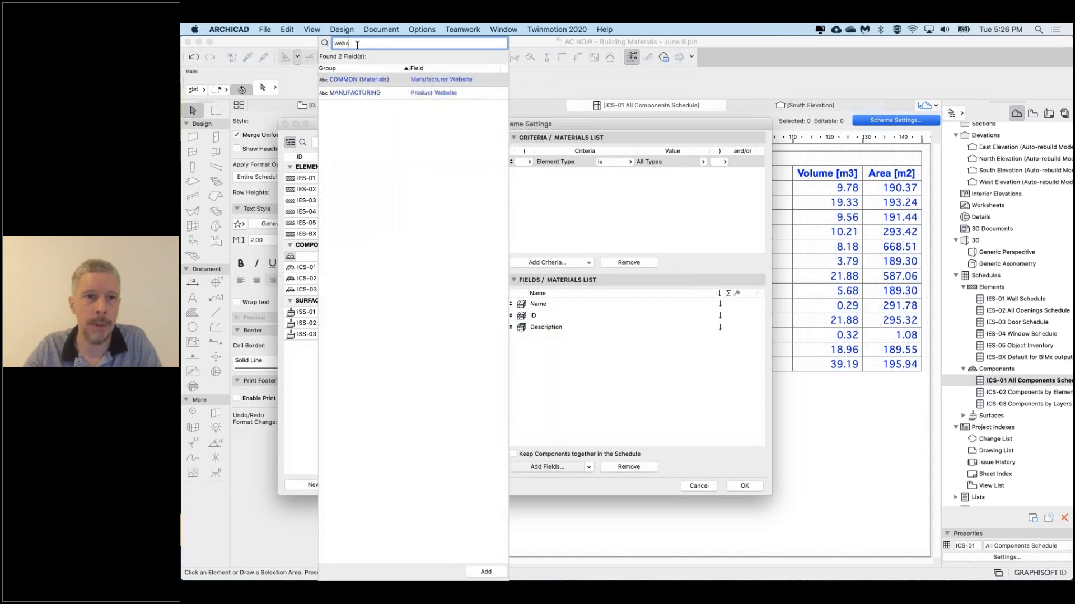
left_click(404, 80)
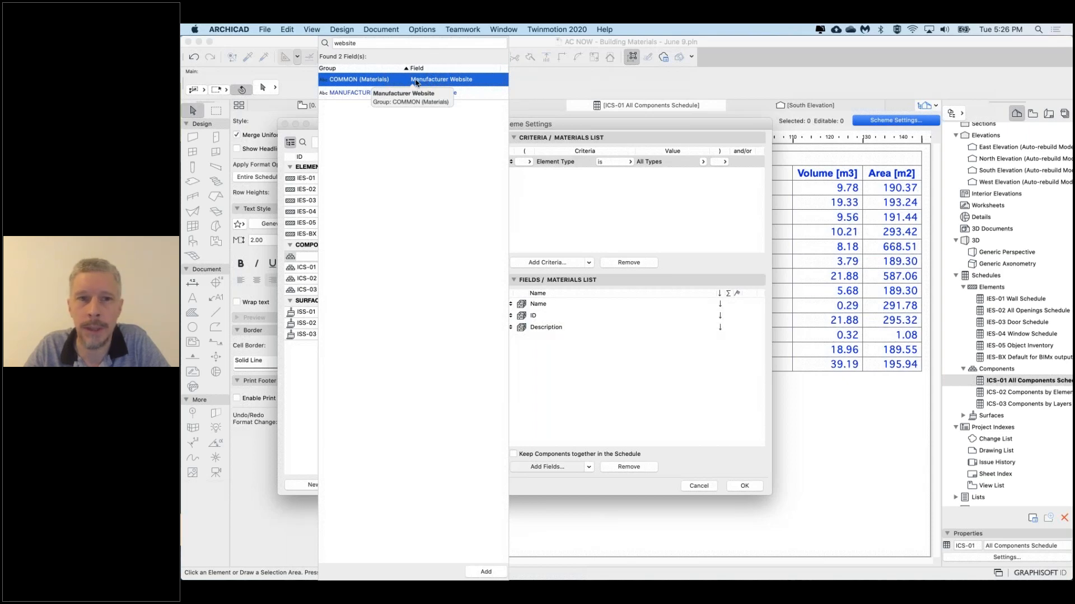
double_click(420, 82)
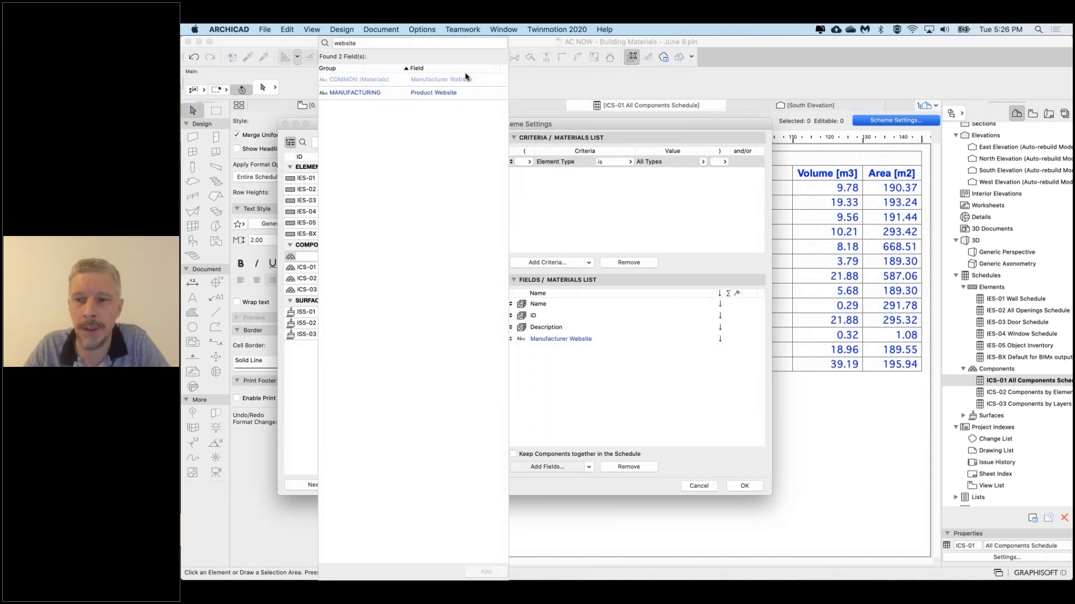
left_click(658, 236)
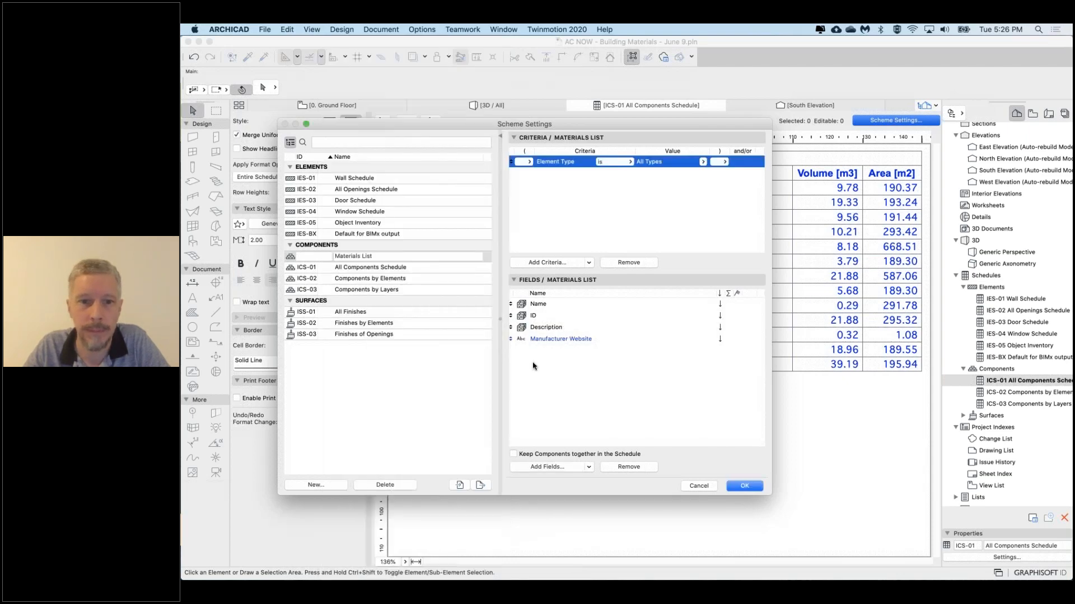
left_click_drag(510, 315, 512, 302)
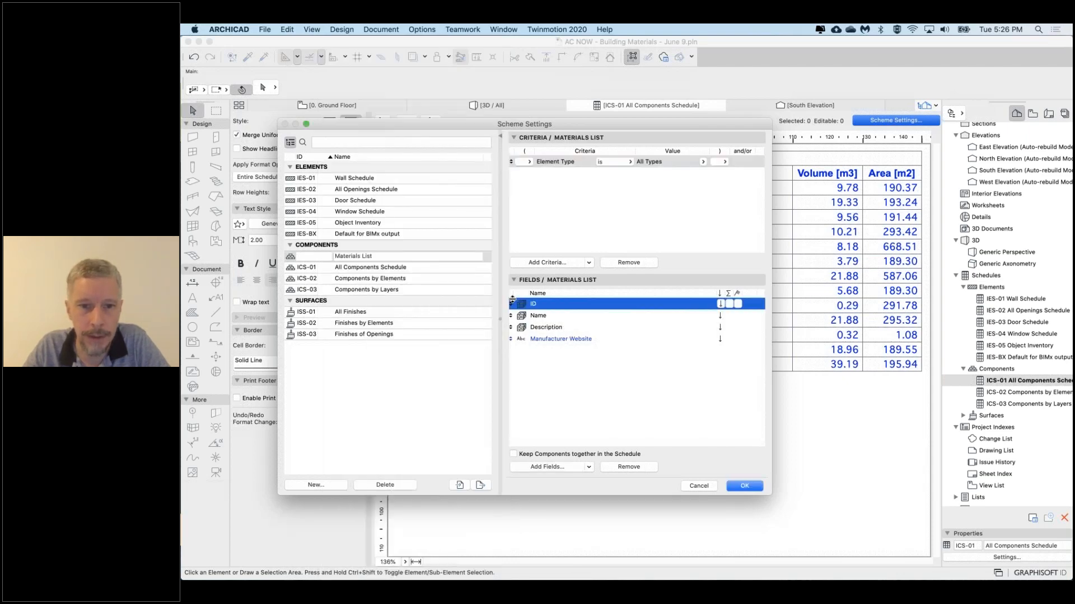
left_click(594, 365)
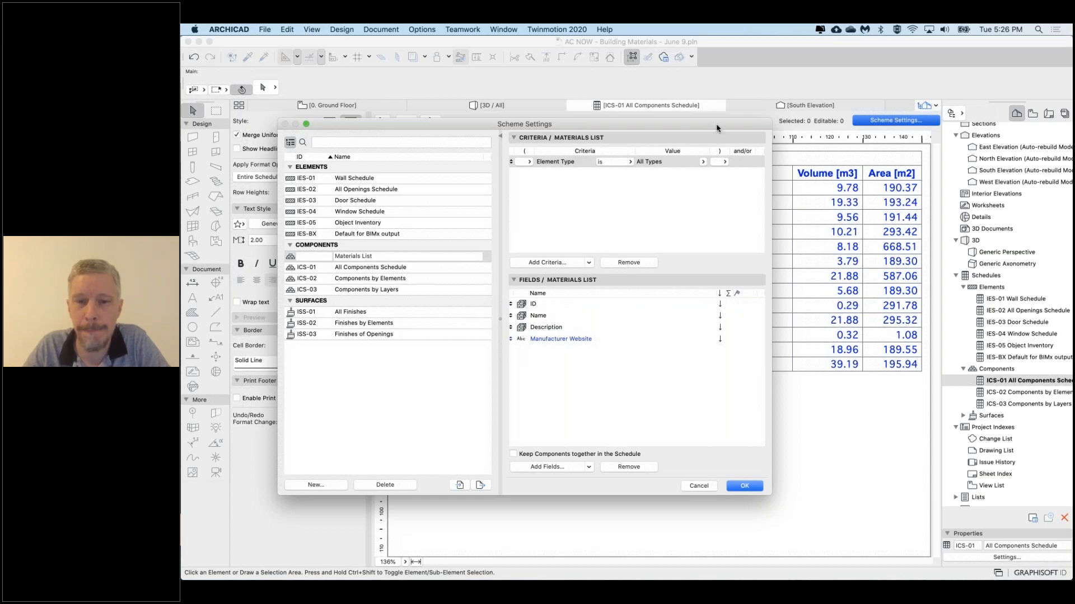
Add the Building Material / Composite / Profile / Fill field as the first field of the ICS-01 All Components Schedule and confirm the scheme settings
left_click_drag(717, 128, 758, 145)
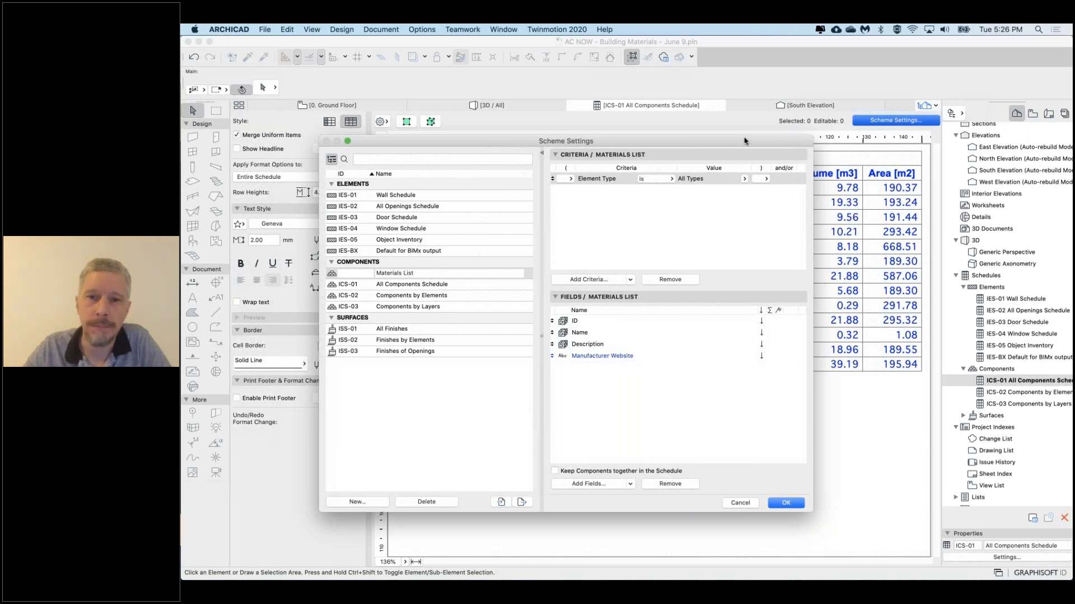
left_click_drag(742, 143, 725, 207)
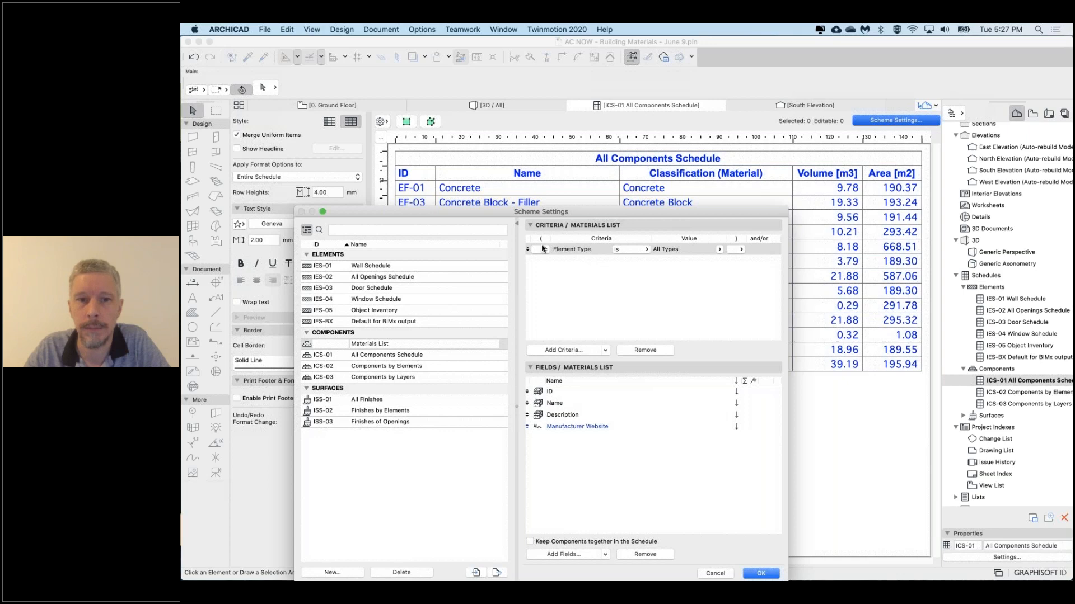
left_click_drag(546, 211, 546, 253)
left_click(400, 396)
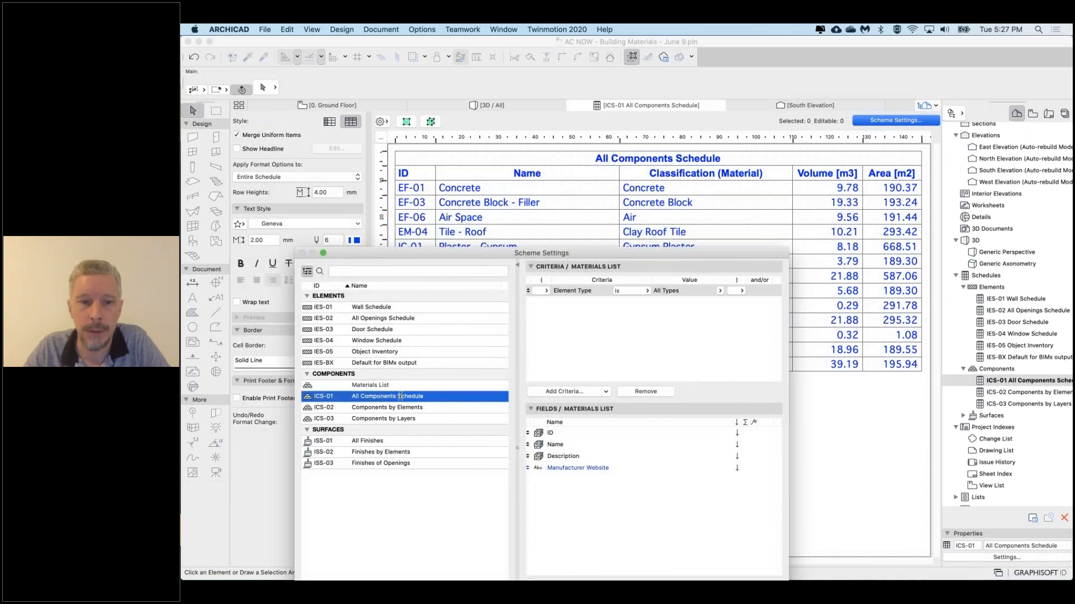
left_click(400, 396)
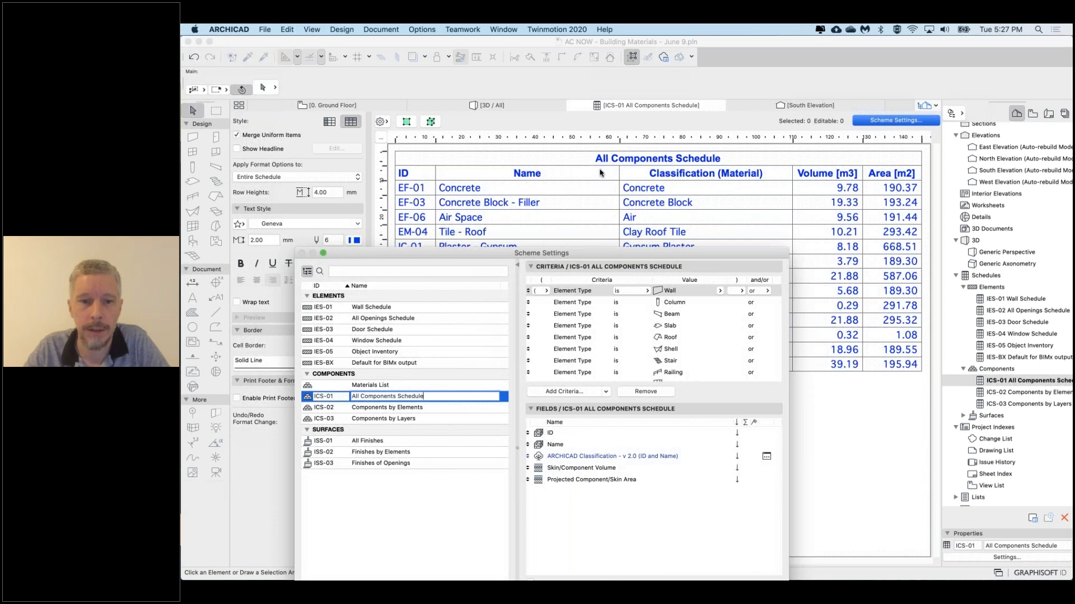
left_click(544, 491)
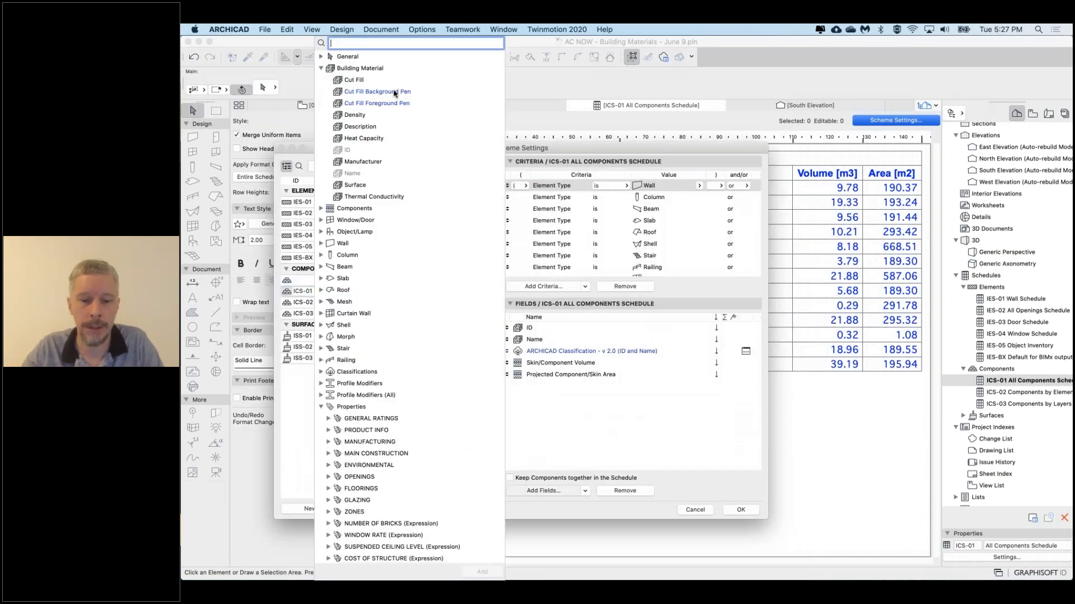
type("com")
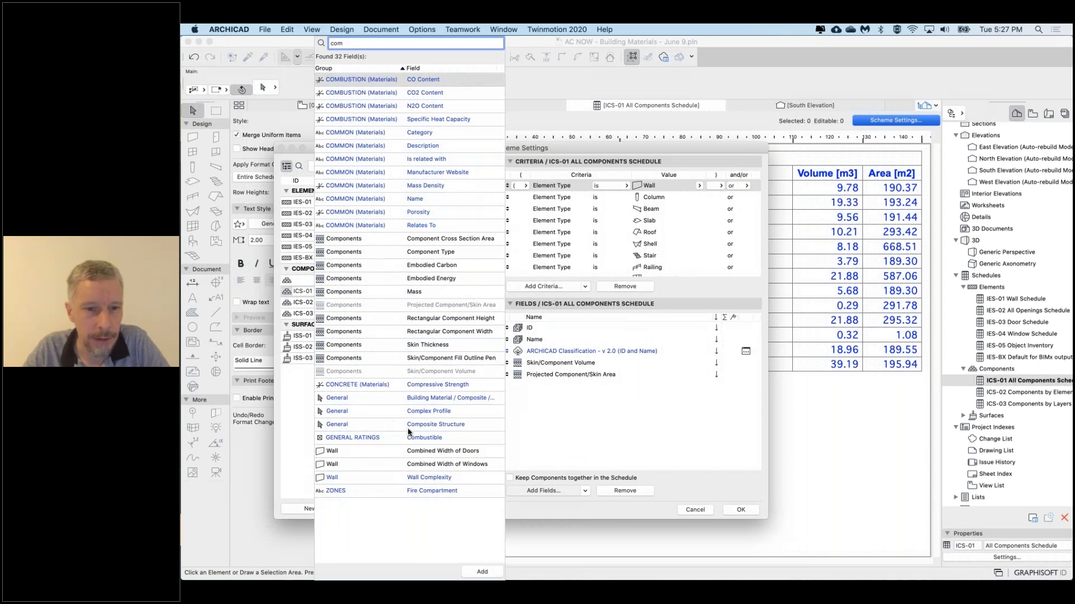
double_click(425, 401)
left_click_drag(509, 328, 511, 326)
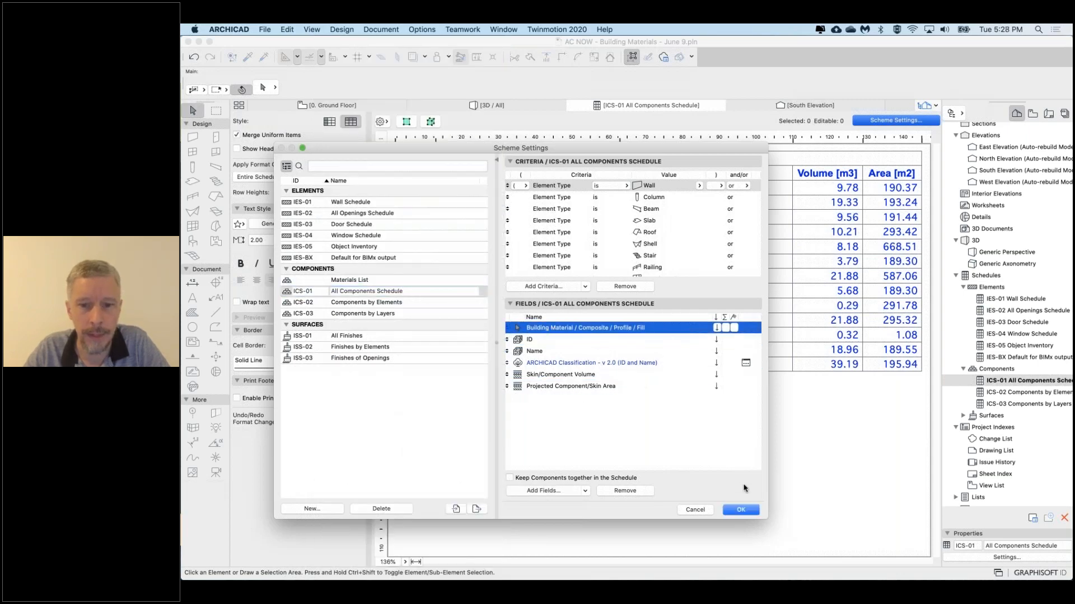
left_click(740, 511)
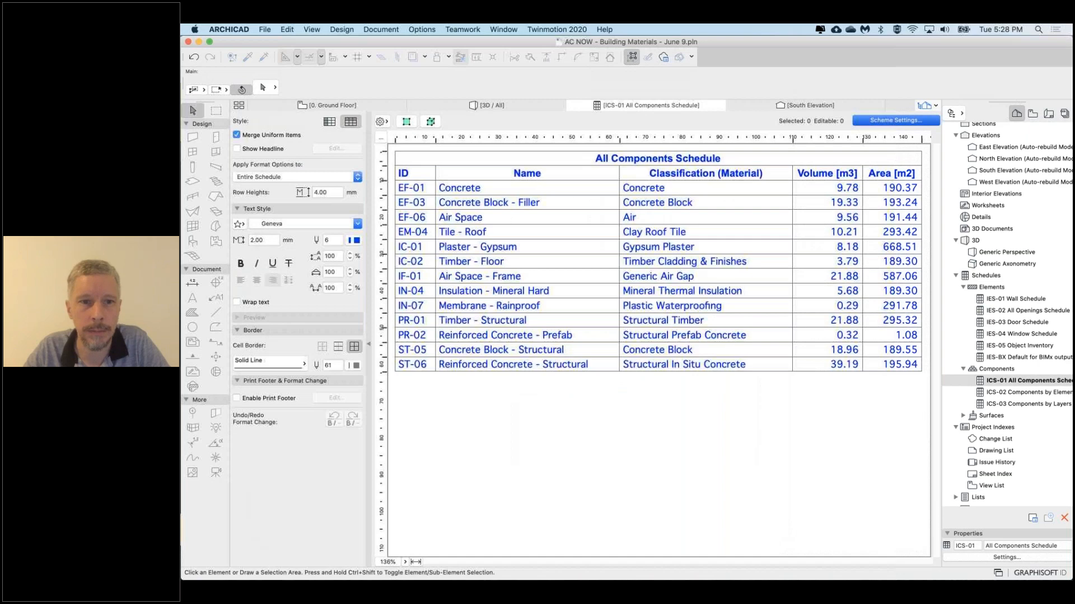
Turn Merge Uniform Items off and back on, and widen the Building Material / Composite / Profile / Fill column to about 46 mm
left_click(237, 135)
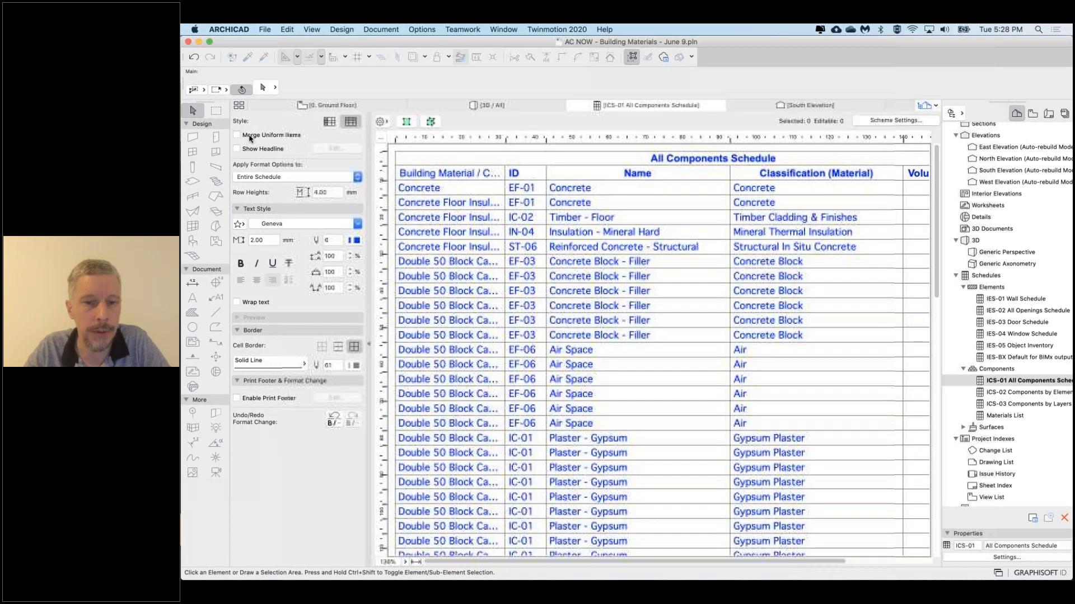
left_click(249, 136)
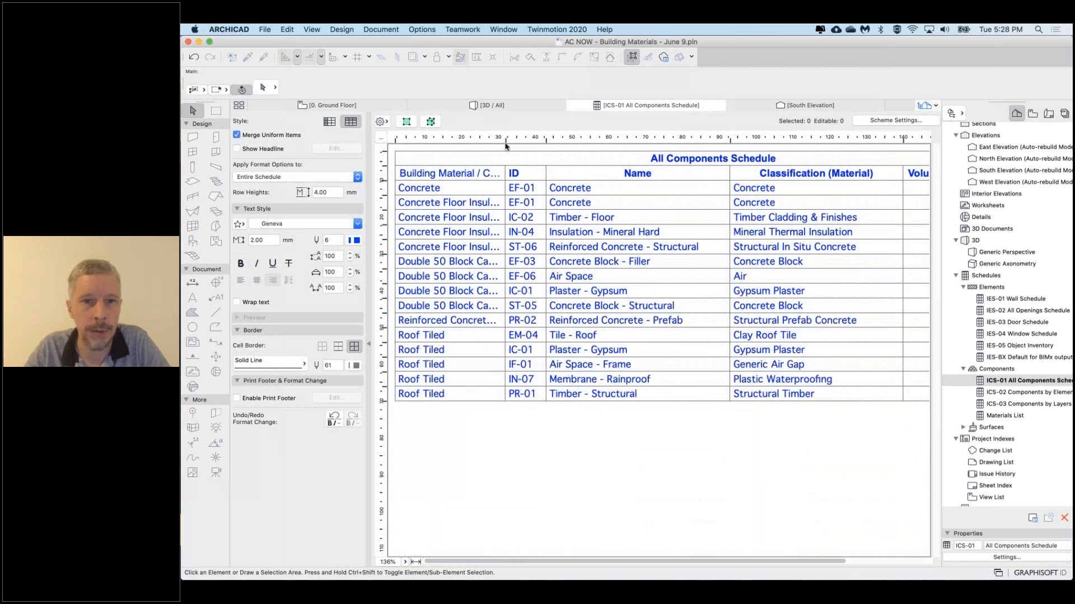
left_click_drag(543, 140, 564, 140)
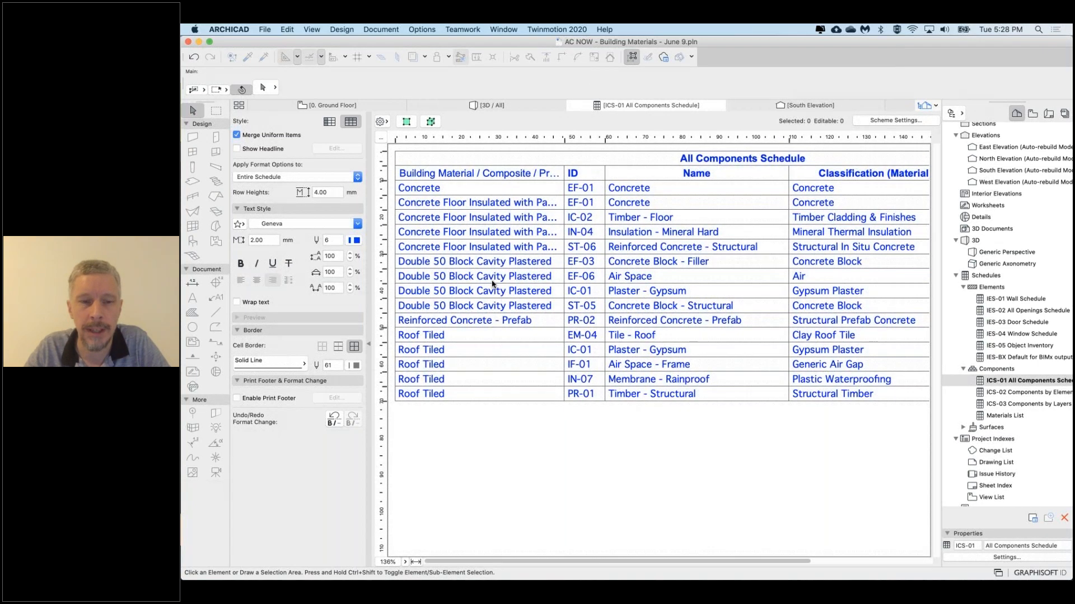
Examine the Double 50 Block Cavity Plastered, Concrete and Concrete Floor Insulated rows to compare each structure with its component material
left_click(429, 267)
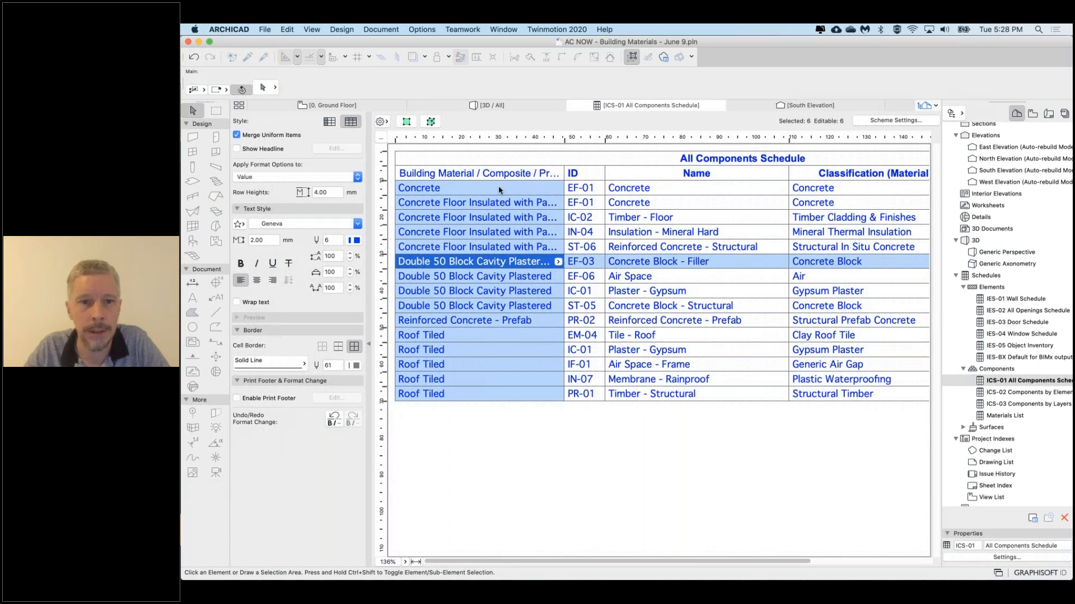
left_click(462, 189)
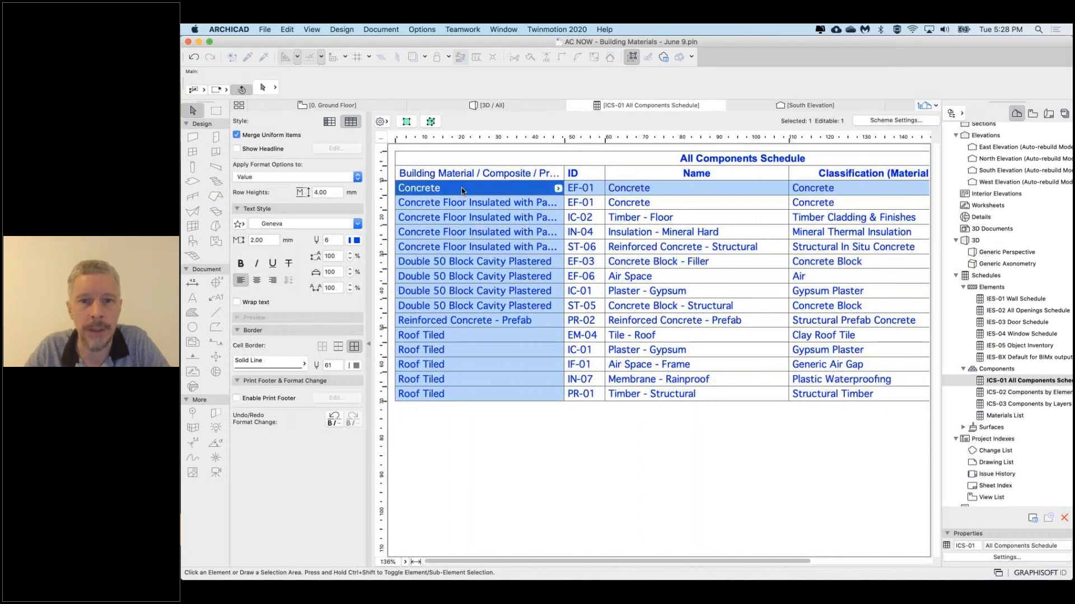
left_click(636, 188)
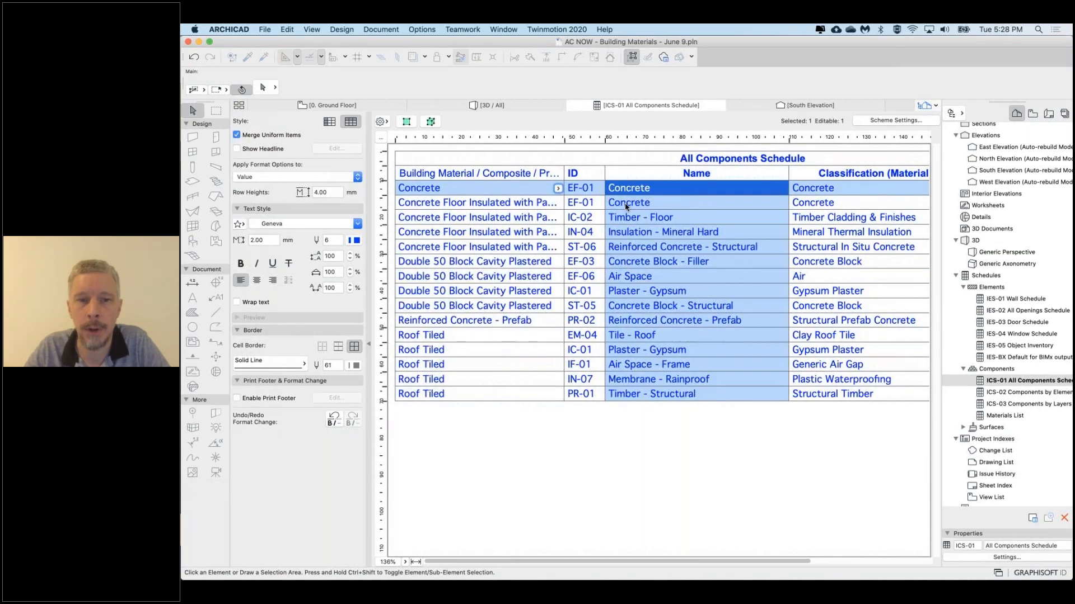
left_click(442, 202)
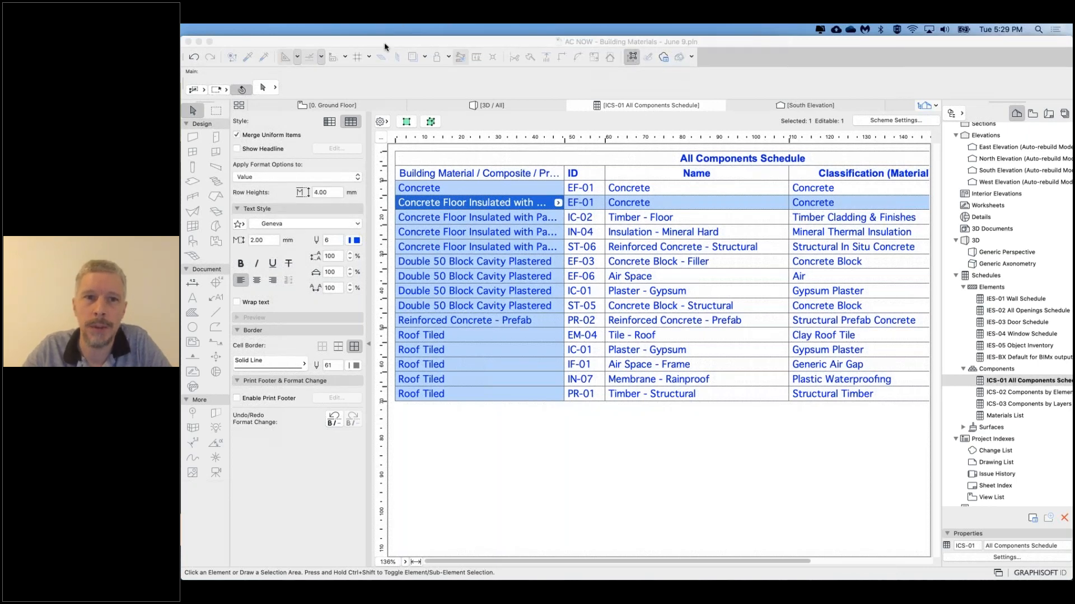
Review the Concrete building material's ID, manufacturer and other properties in the Building Materials settings, leaving them unchanged
left_click(404, 78)
left_click(463, 29)
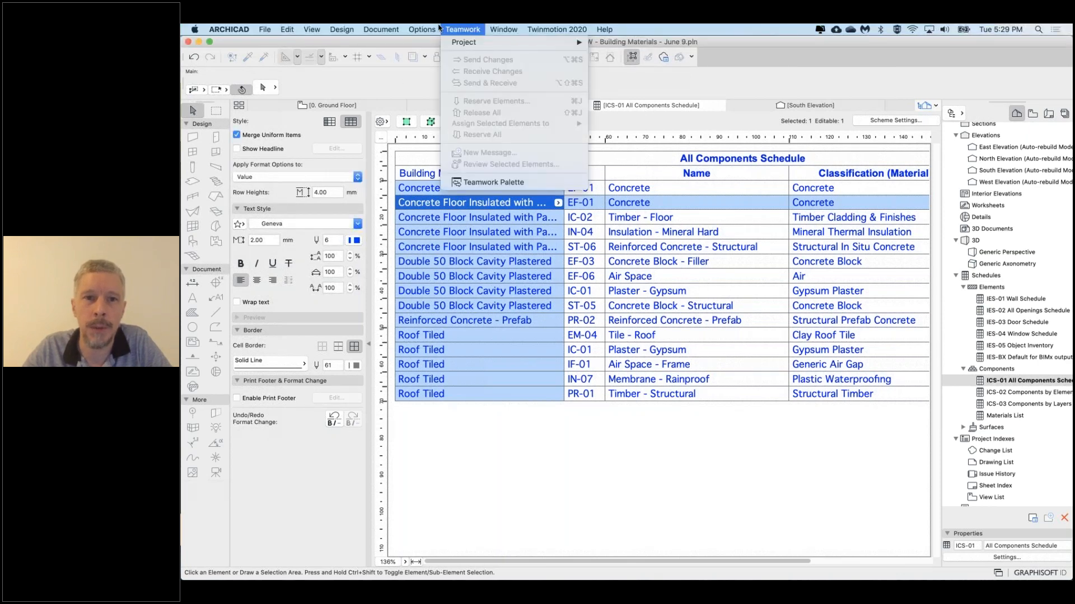
mouse_move(422, 29)
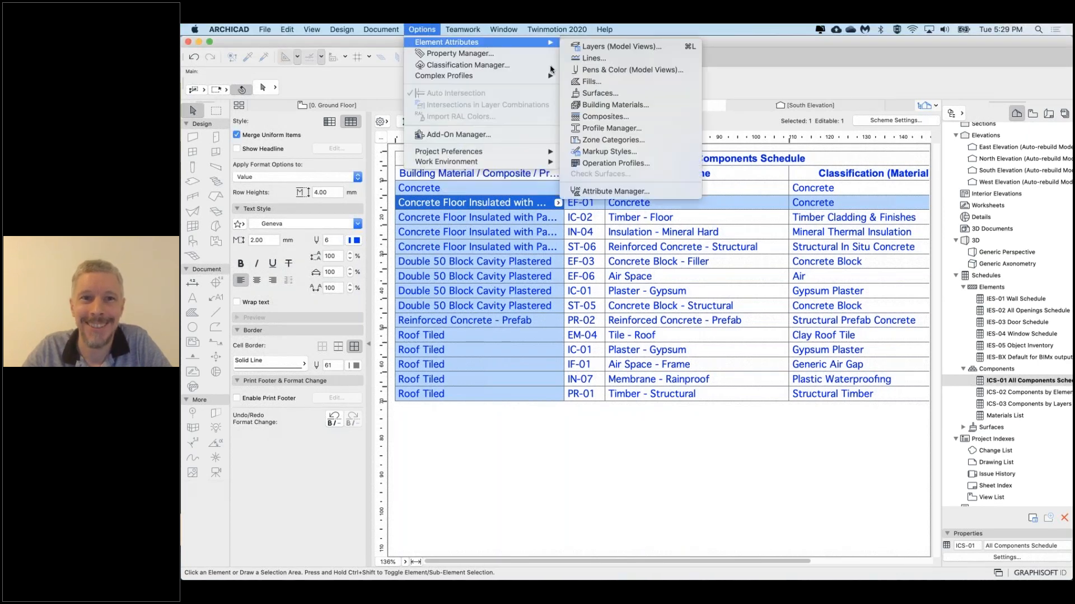
left_click(610, 105)
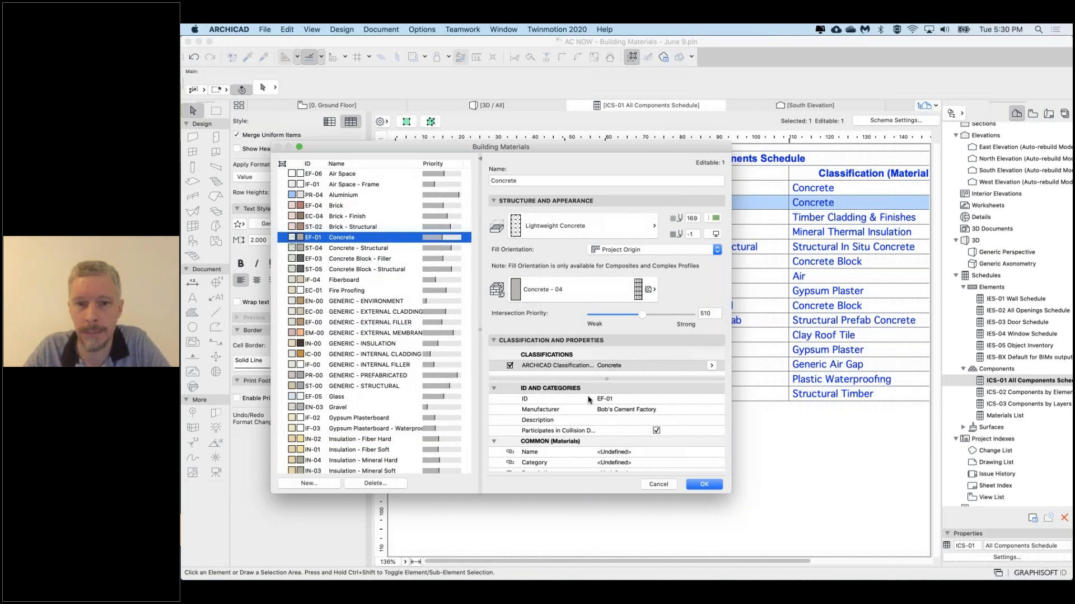
scroll(580, 407, "up", 1)
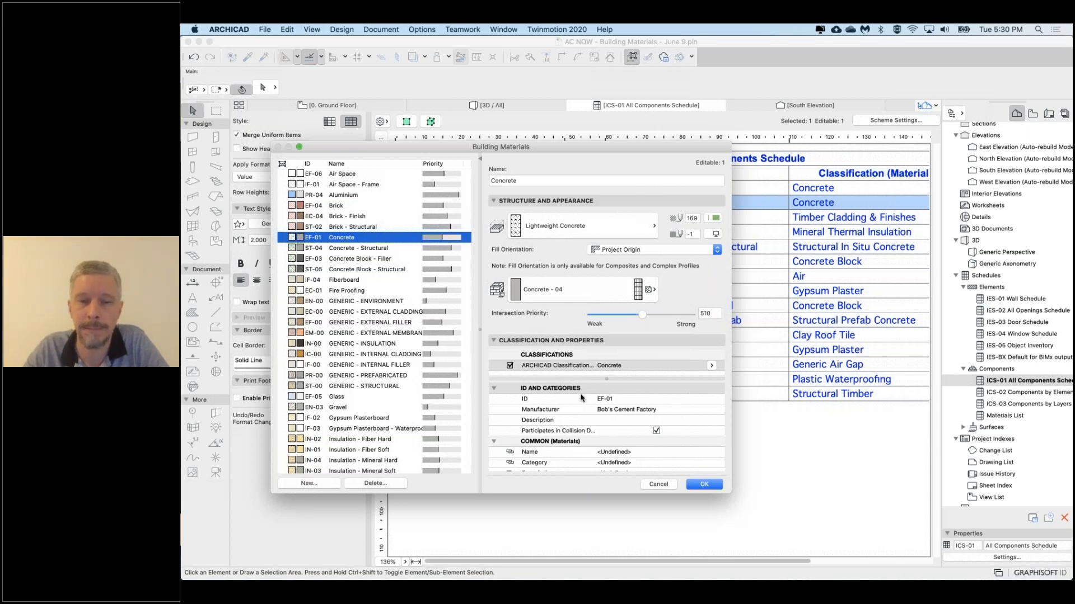
scroll(581, 398, "up", 1)
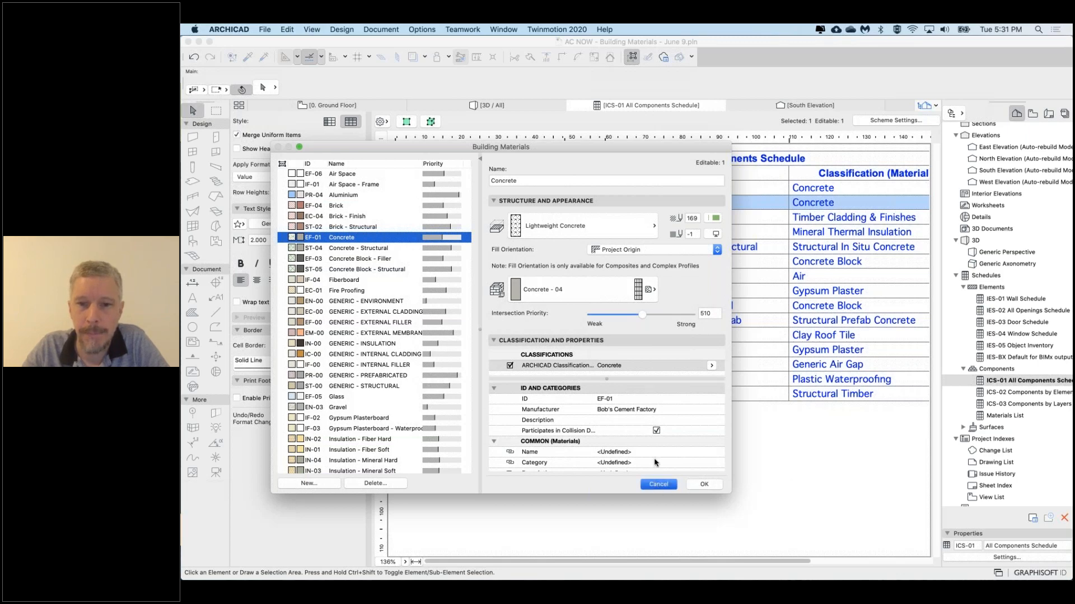
left_click(658, 484)
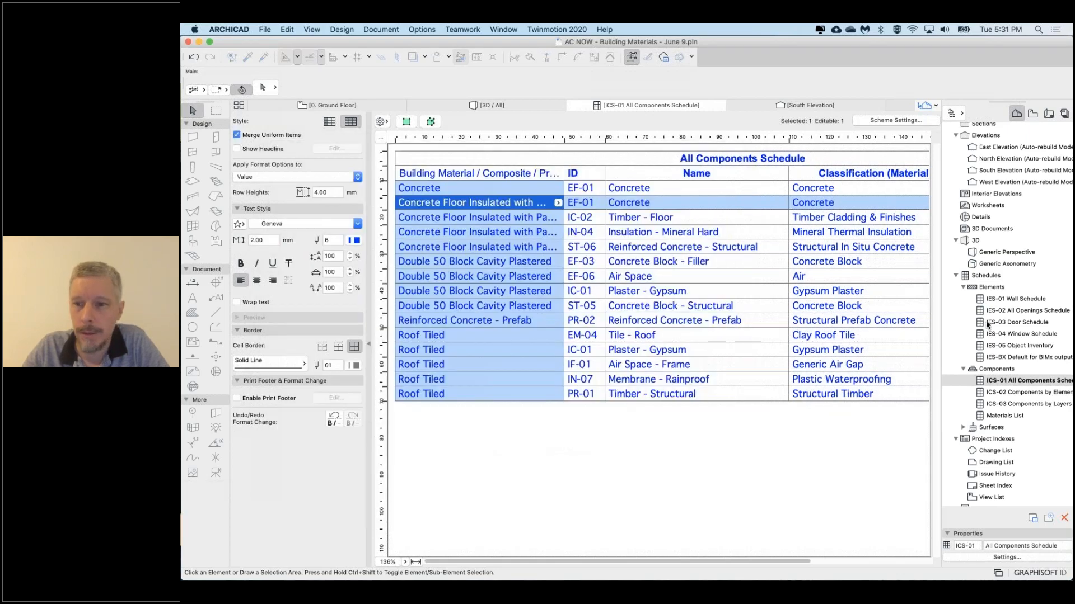
In the Materials List schedule, resize all columns to fit their content and merge uniform items
double_click(1012, 416)
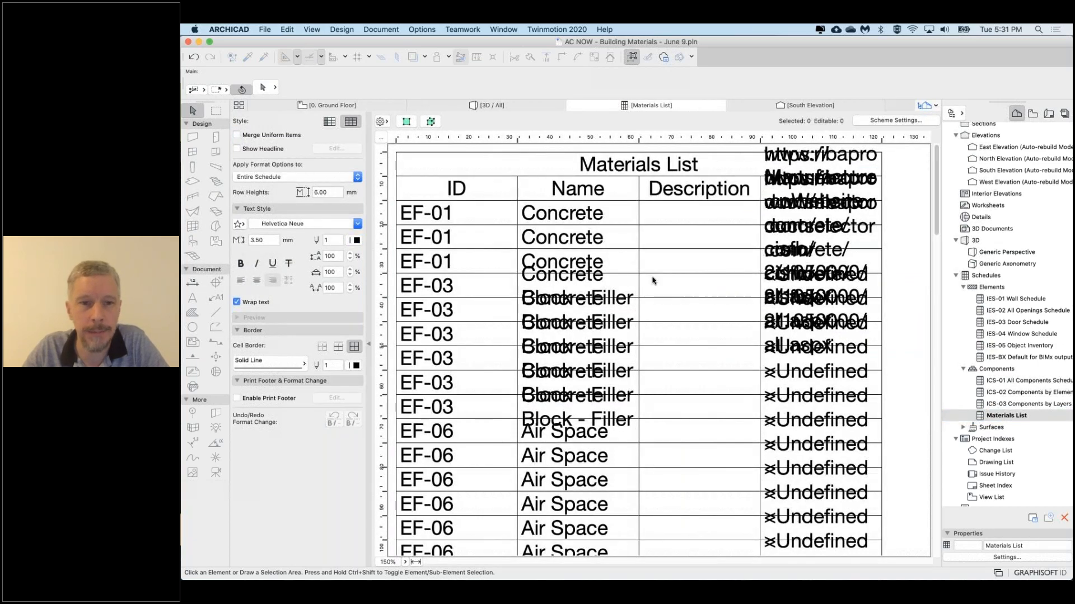
left_click(381, 139)
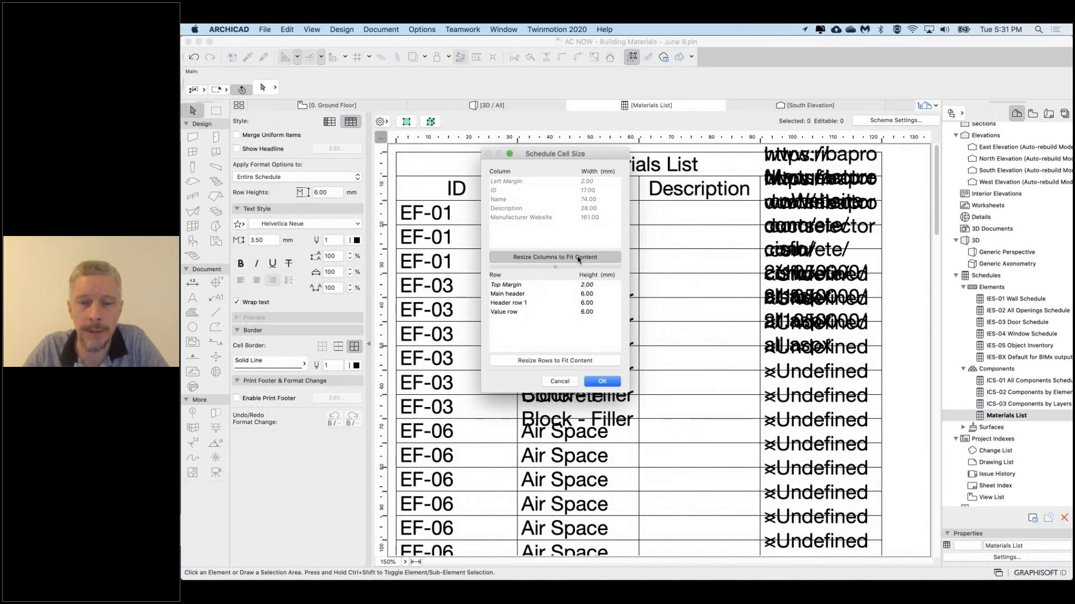
left_click(608, 383)
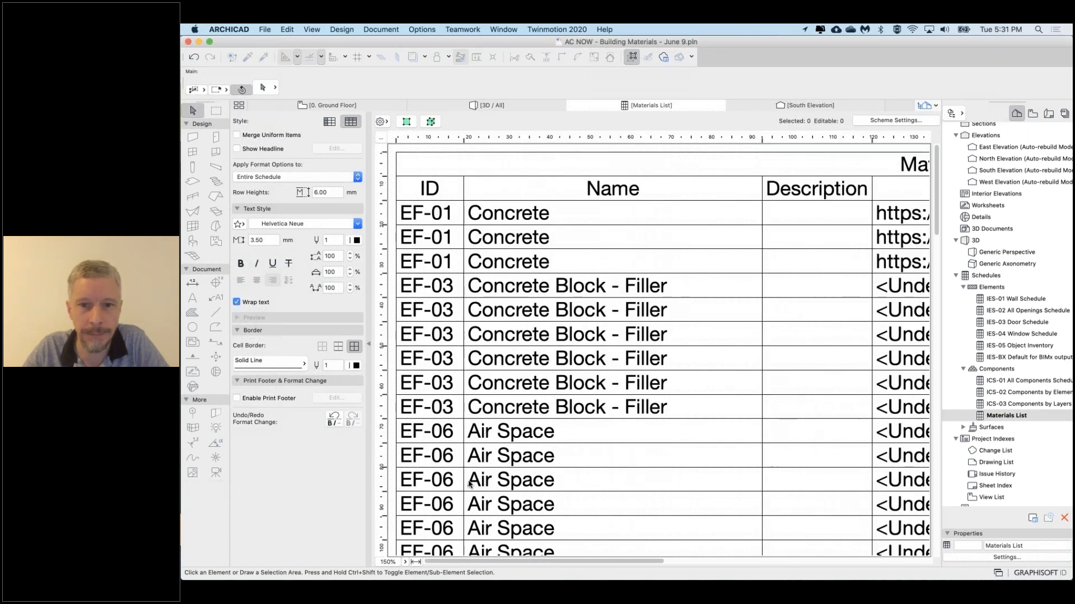
left_click(417, 561)
left_click(263, 135)
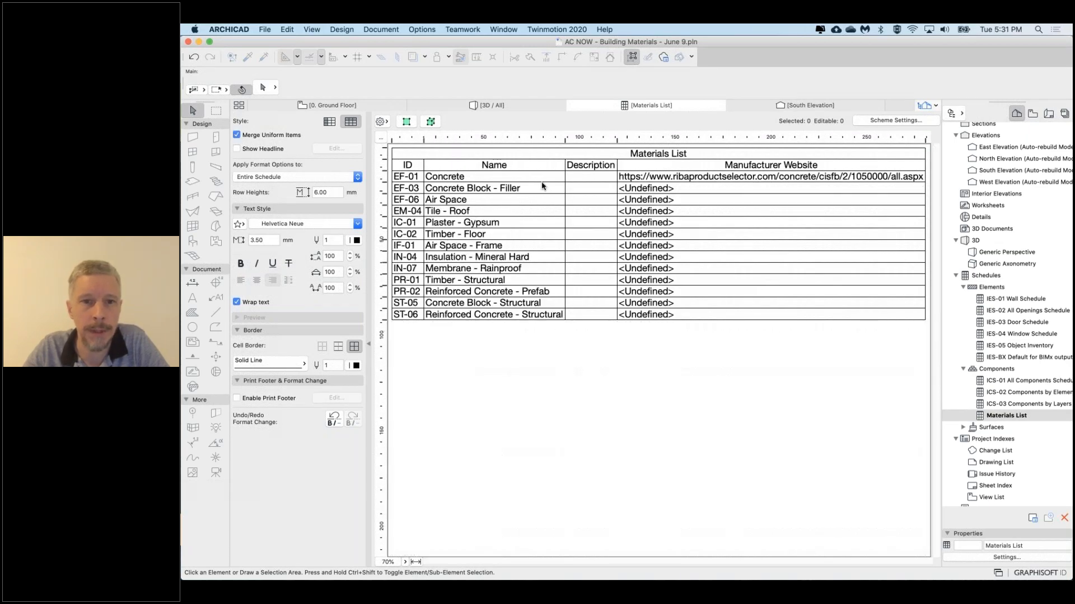
Remove the Description field from the Materials List scheme
left_click(542, 185)
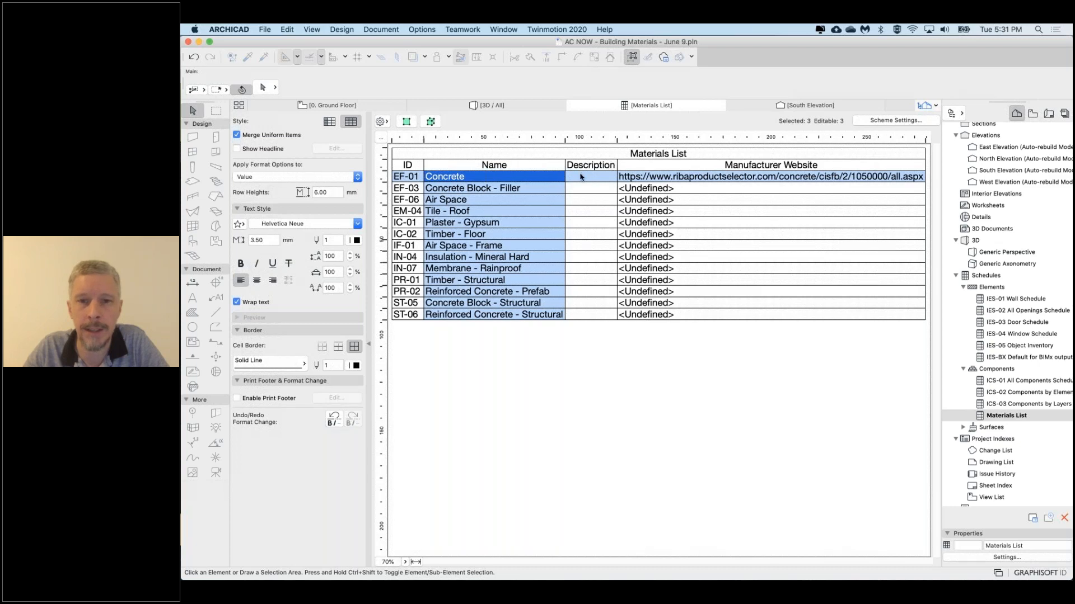
left_click(1018, 77)
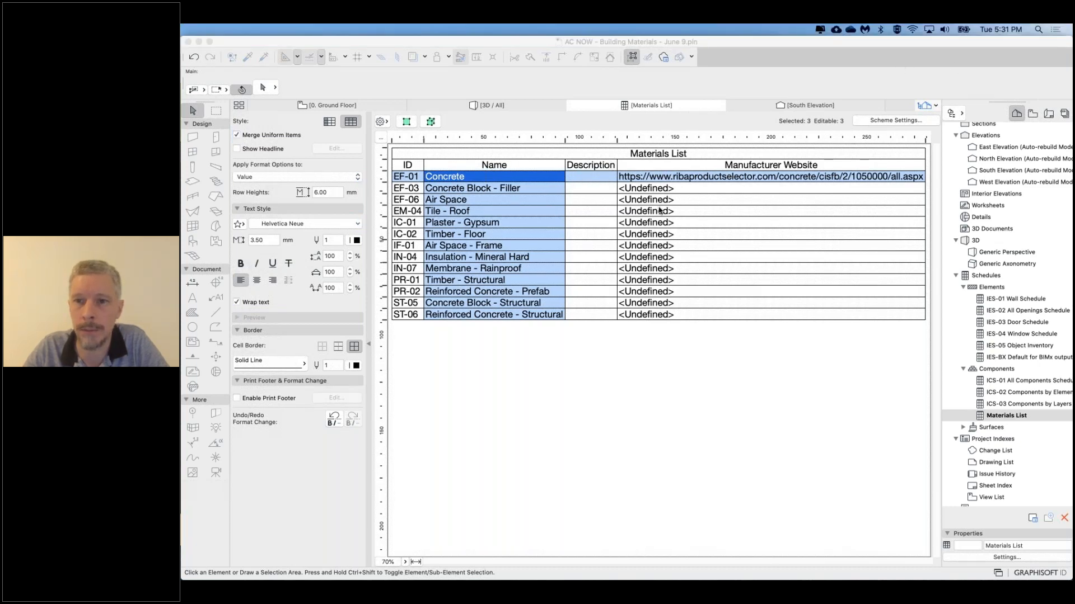
left_click(877, 123)
left_click(878, 123)
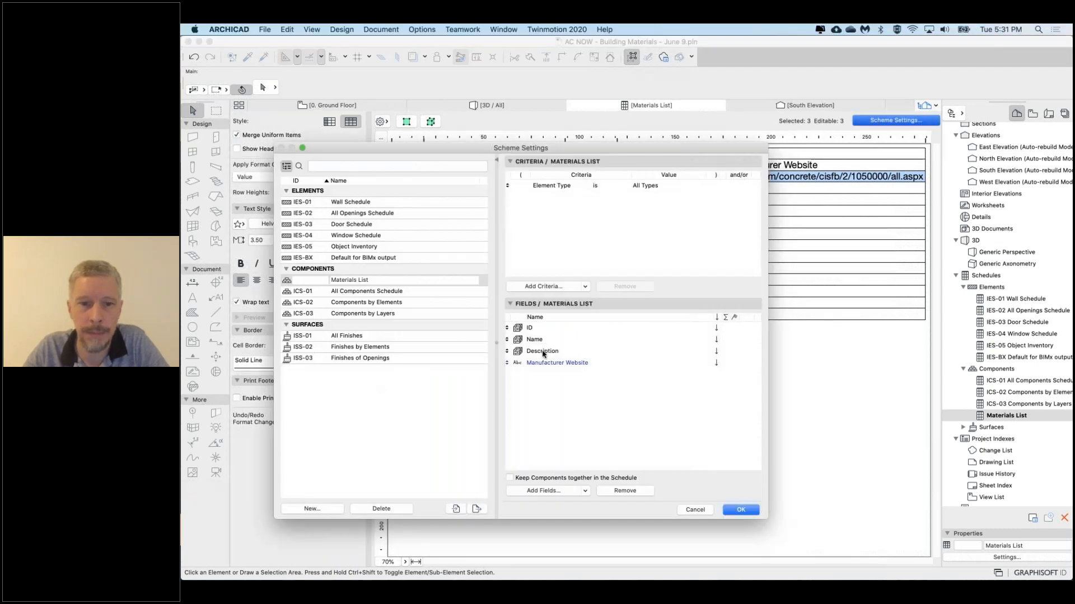
left_click(540, 351)
left_click(625, 491)
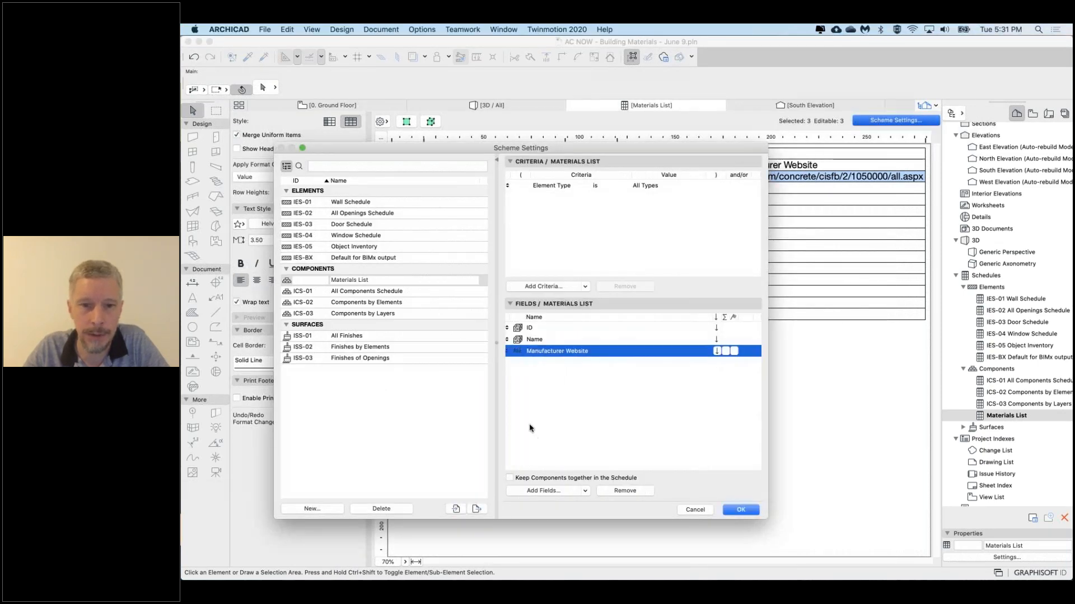
Add the building material's Manufacturer field to the Materials List scheme and place it between ID and Name
left_click(534, 491)
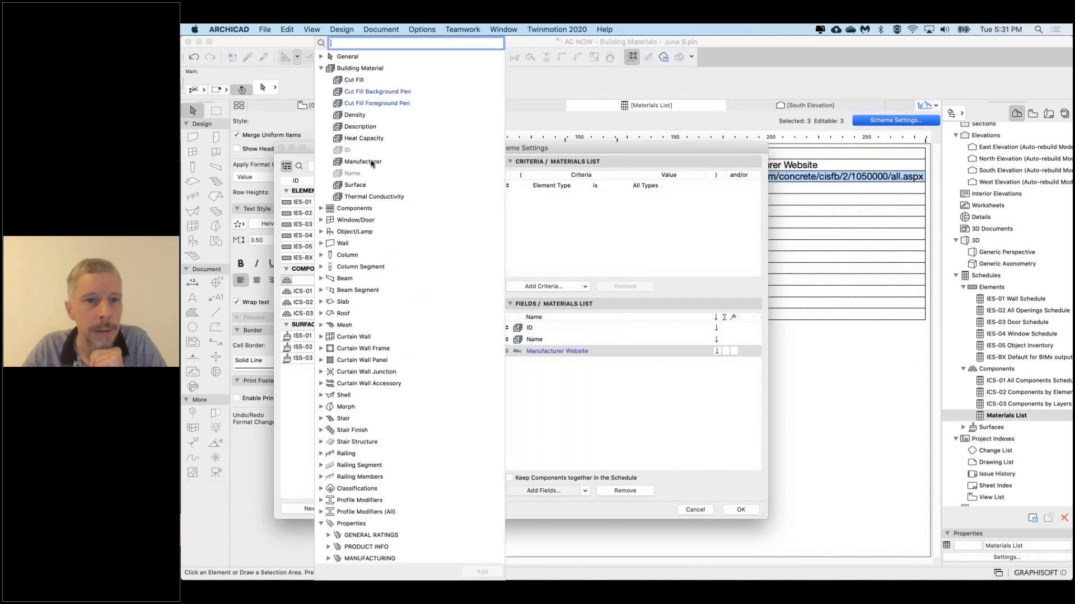
double_click(362, 162)
left_click(533, 381)
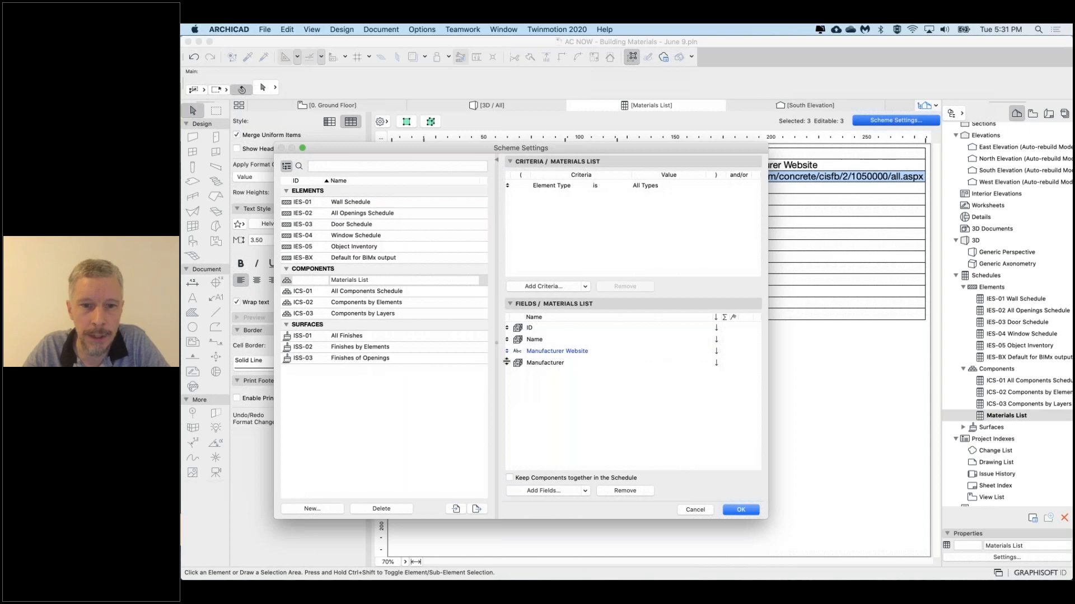
left_click_drag(507, 363, 507, 339)
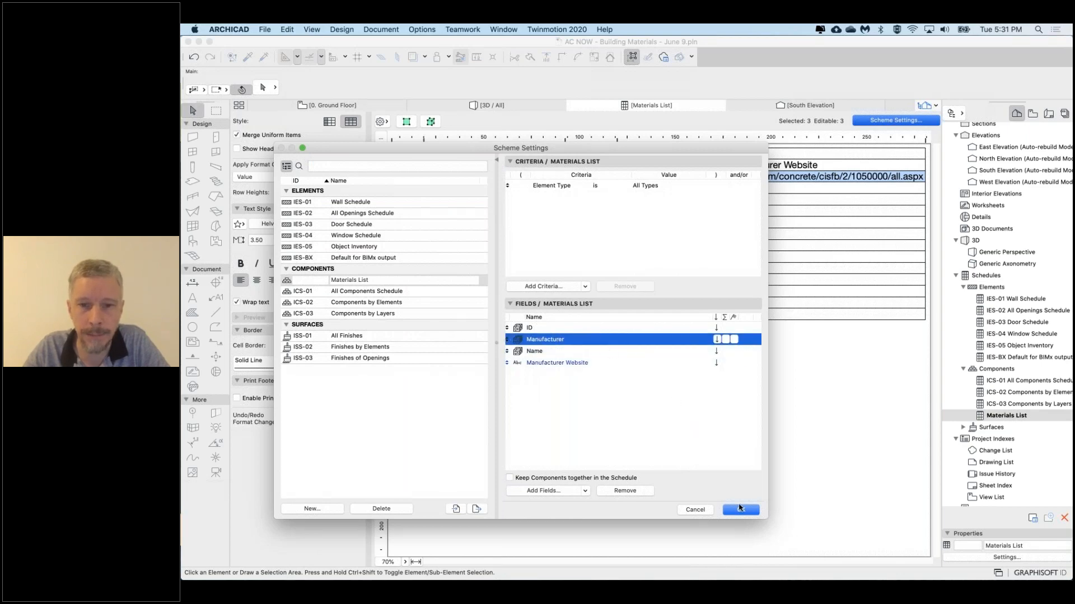
left_click(740, 510)
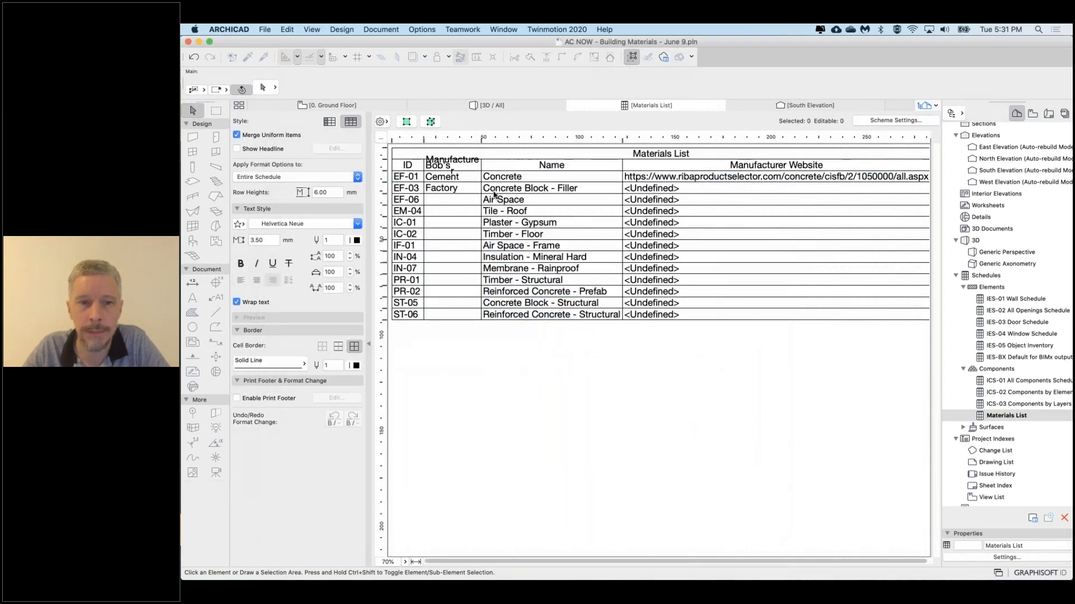
Move the Manufacturer field between Name and Manufacturer Website, and fit its column width to the content
left_click(873, 120)
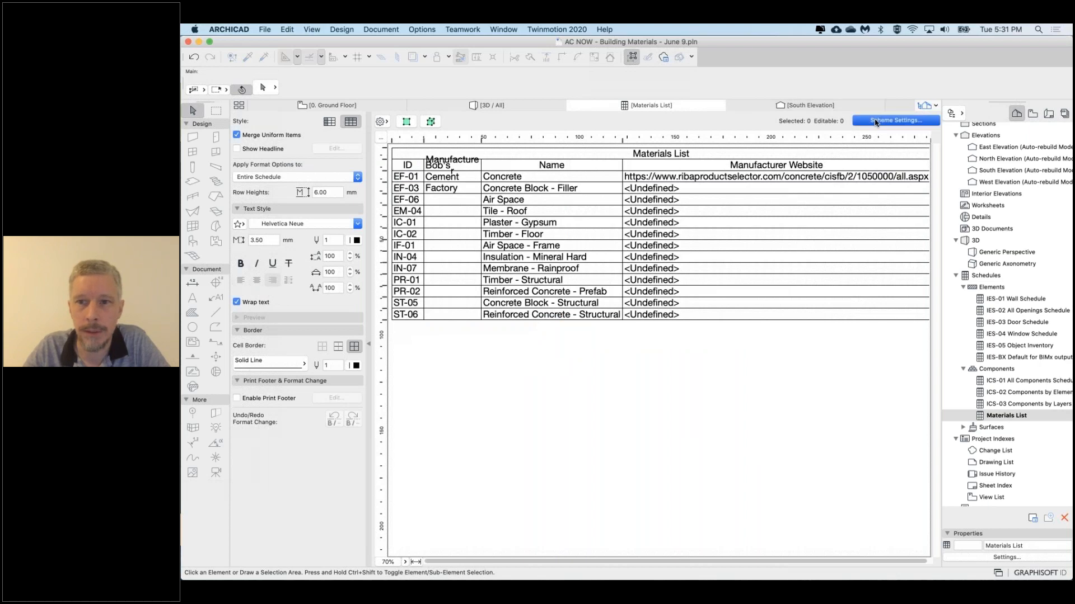
left_click_drag(509, 339, 511, 356)
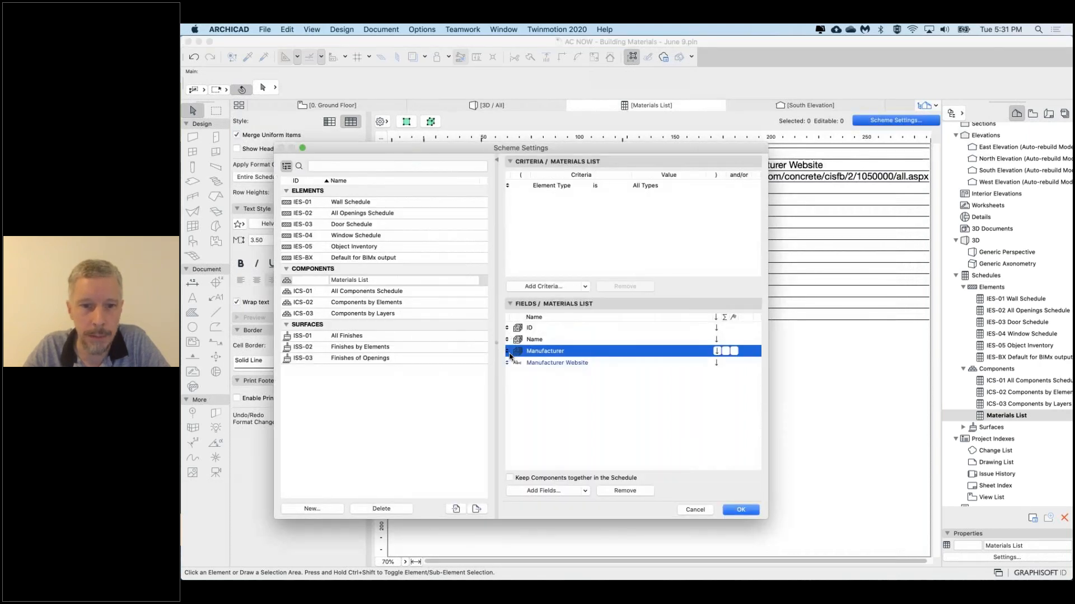
left_click(742, 510)
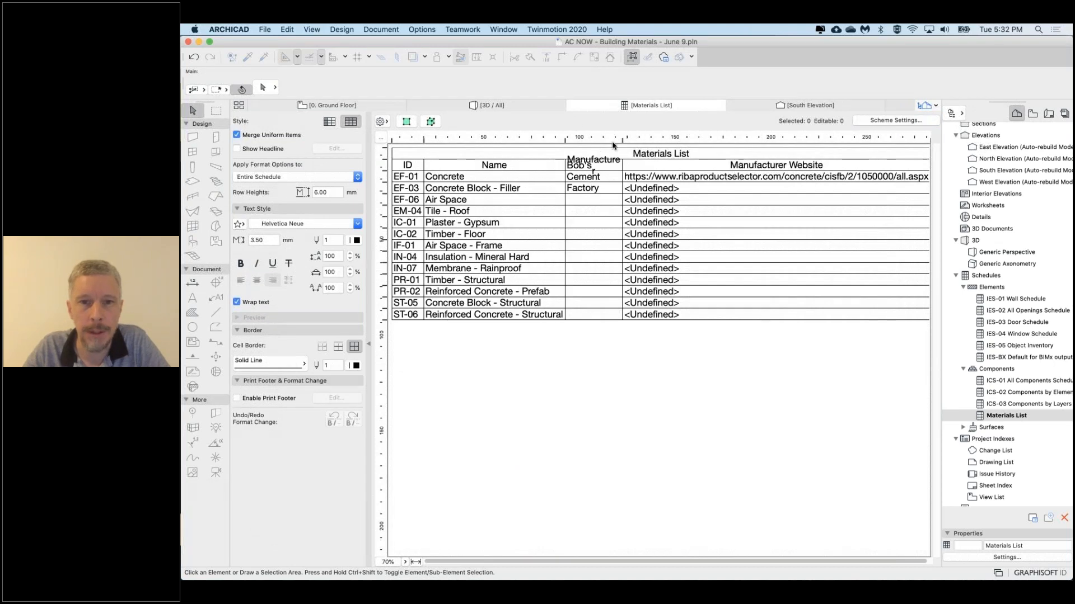
double_click(621, 141)
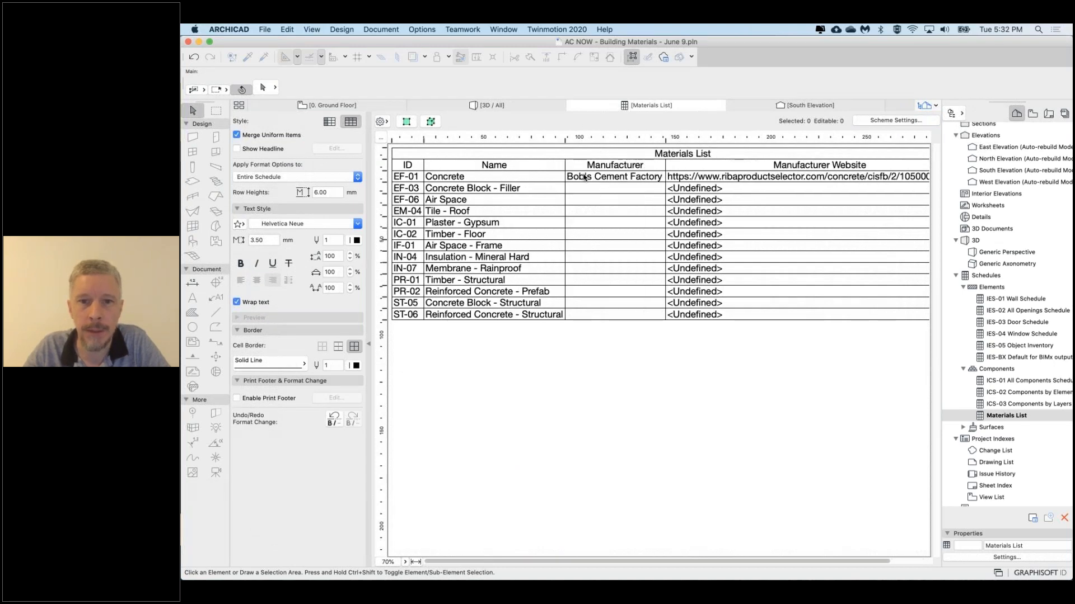
Examine the Manufacturer and Manufacturer Website entries of the listed materials across the full width of the schedule
left_click(577, 178)
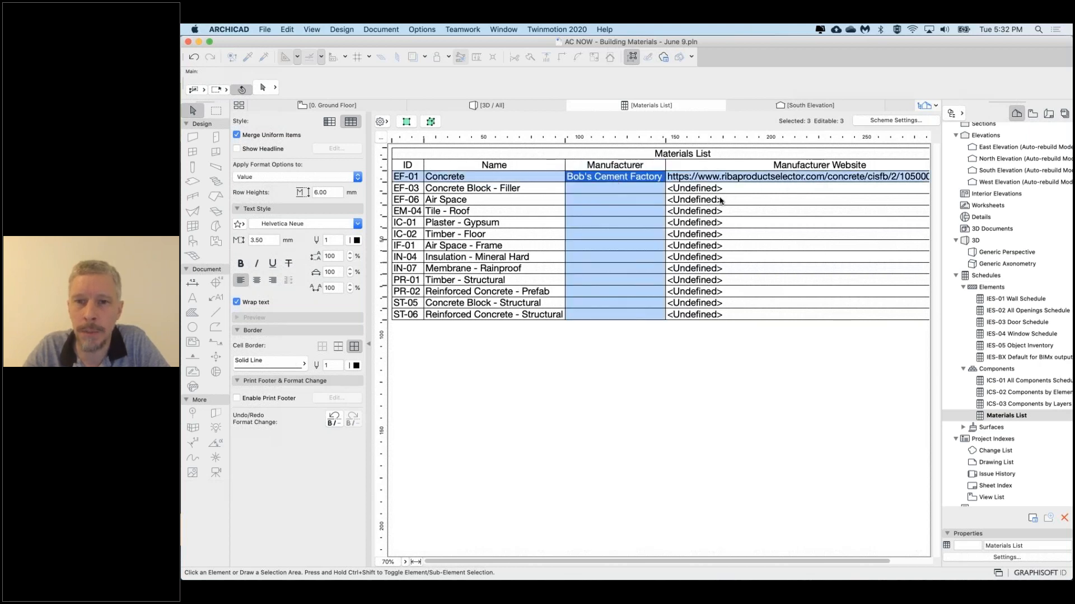
left_click(749, 192)
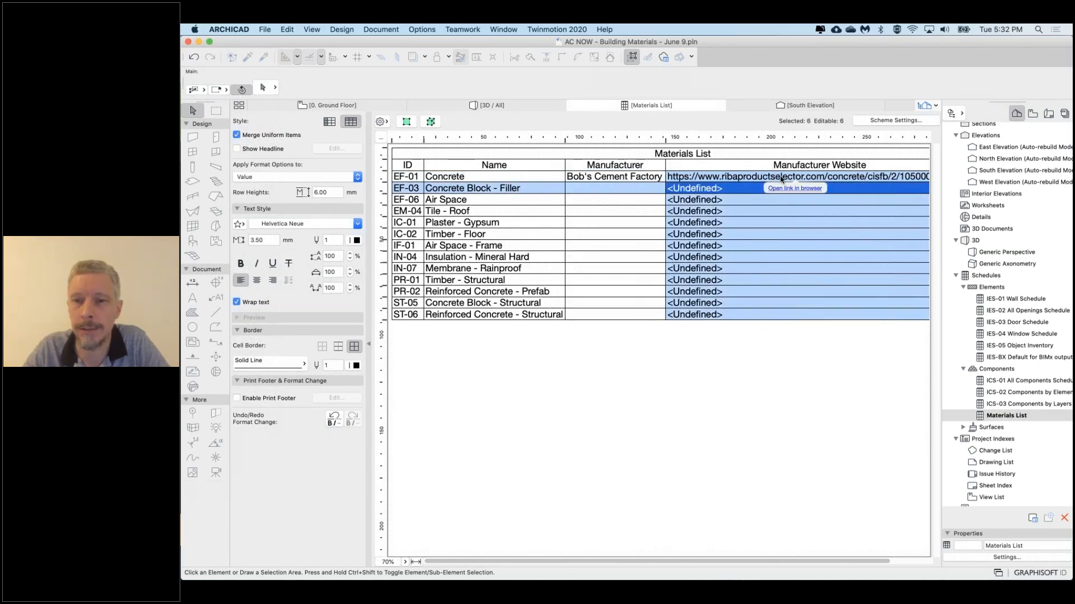
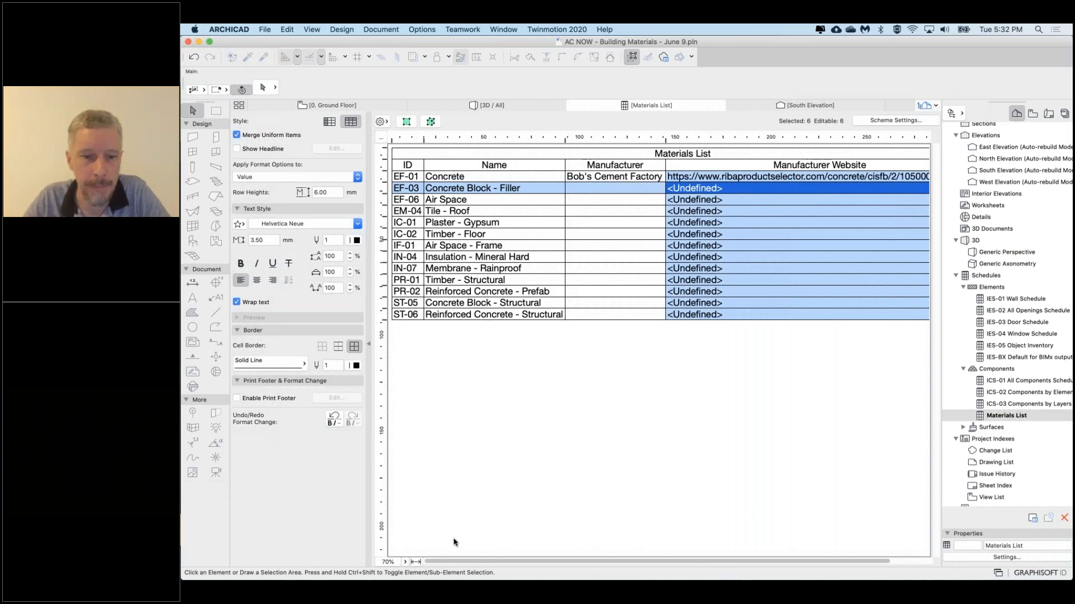
left_click_drag(889, 561, 929, 562)
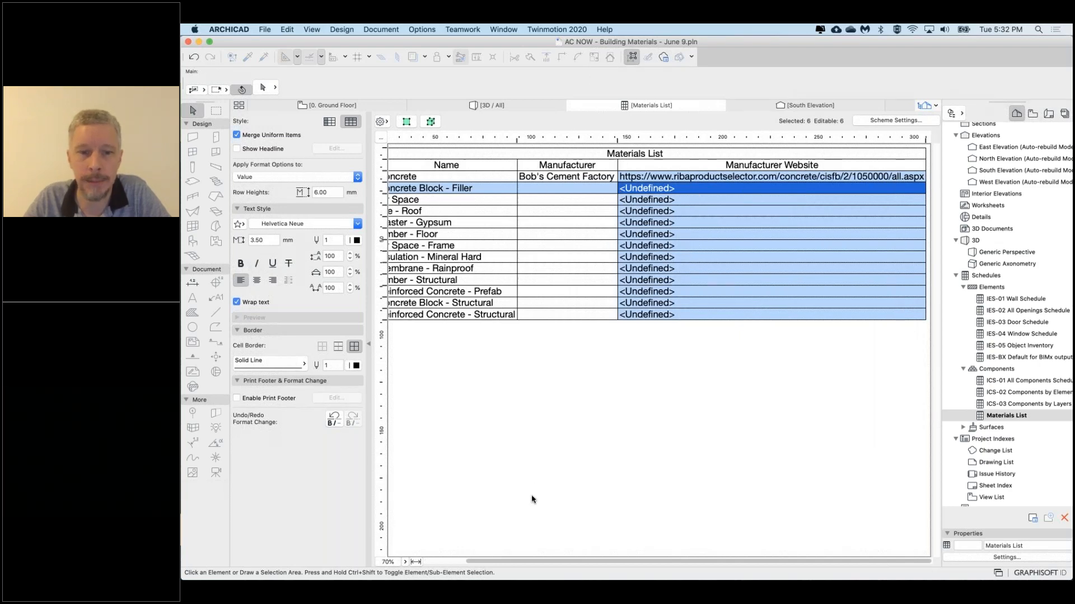
left_click(434, 561)
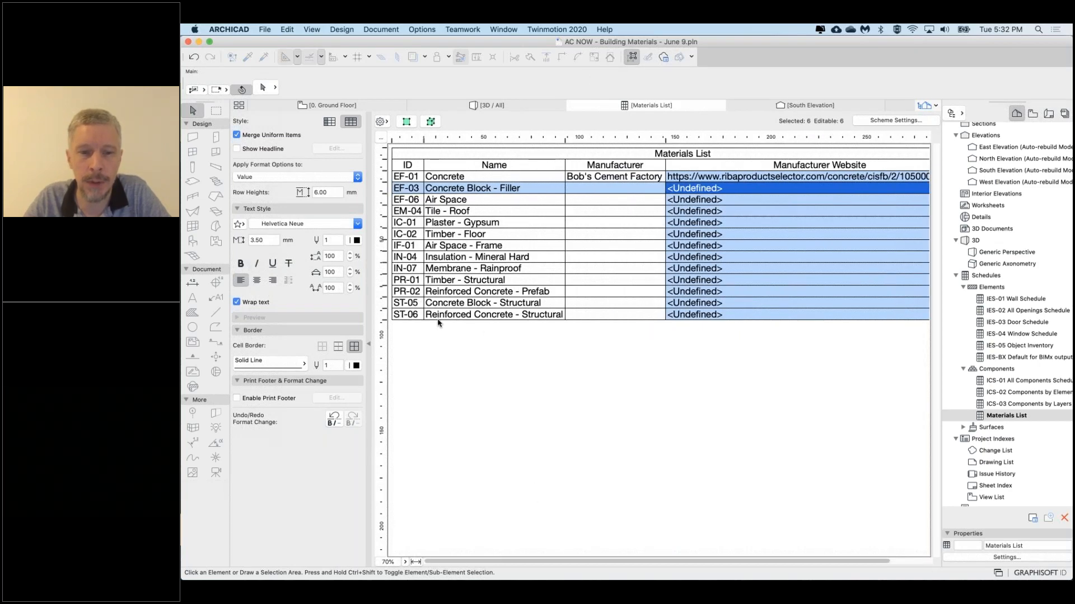
Compare the Materials List scheme's fields with the schedule's columns, and leave the scheme settings without changes
left_click(873, 120)
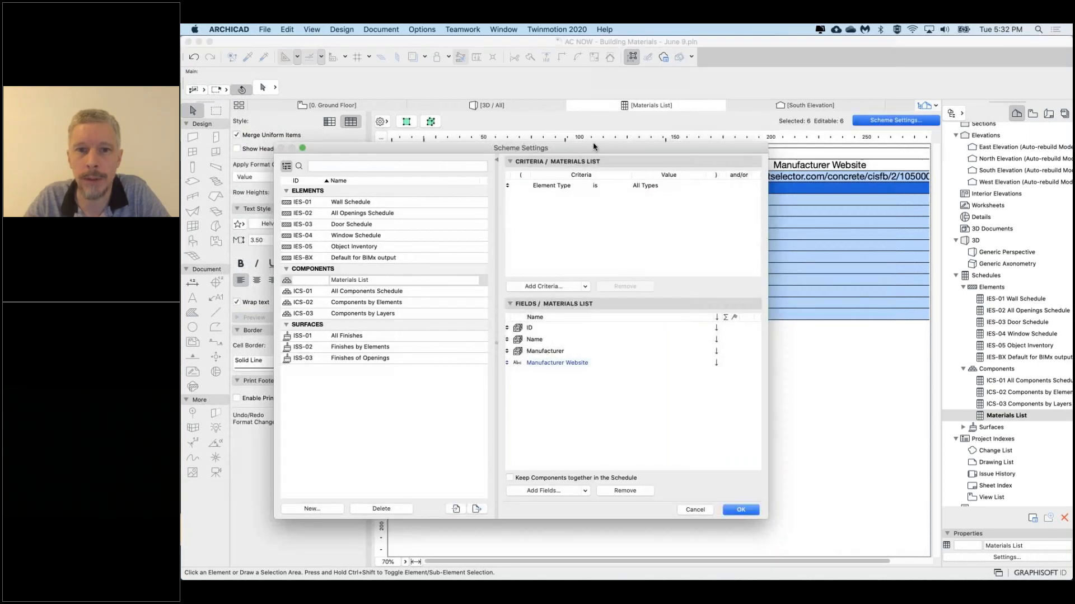
left_click_drag(589, 152, 484, 217)
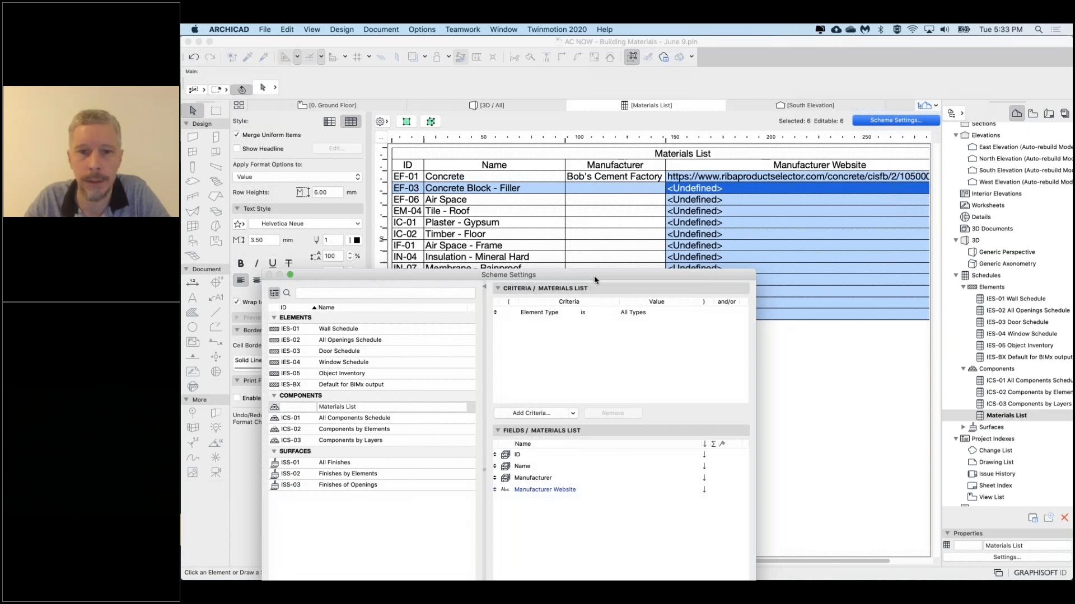
left_click_drag(595, 277, 590, 272)
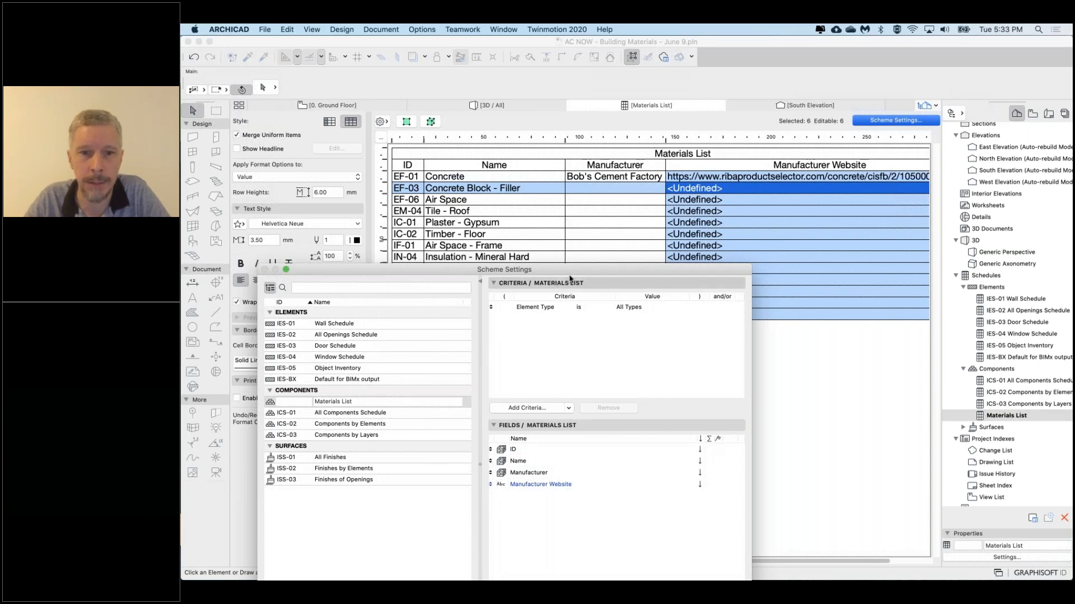
left_click_drag(577, 269, 600, 133)
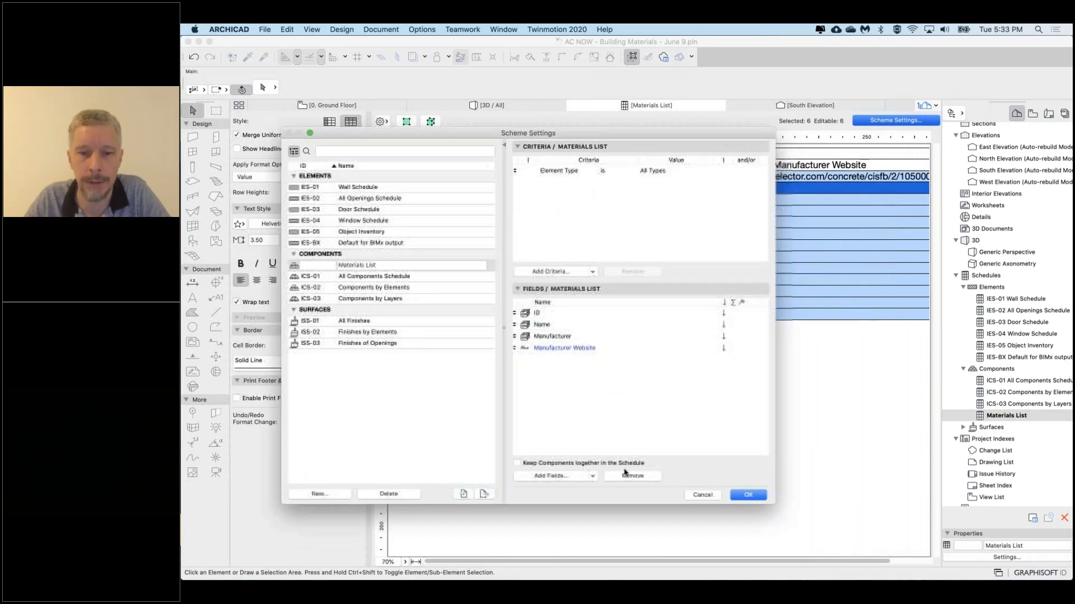
left_click(704, 495)
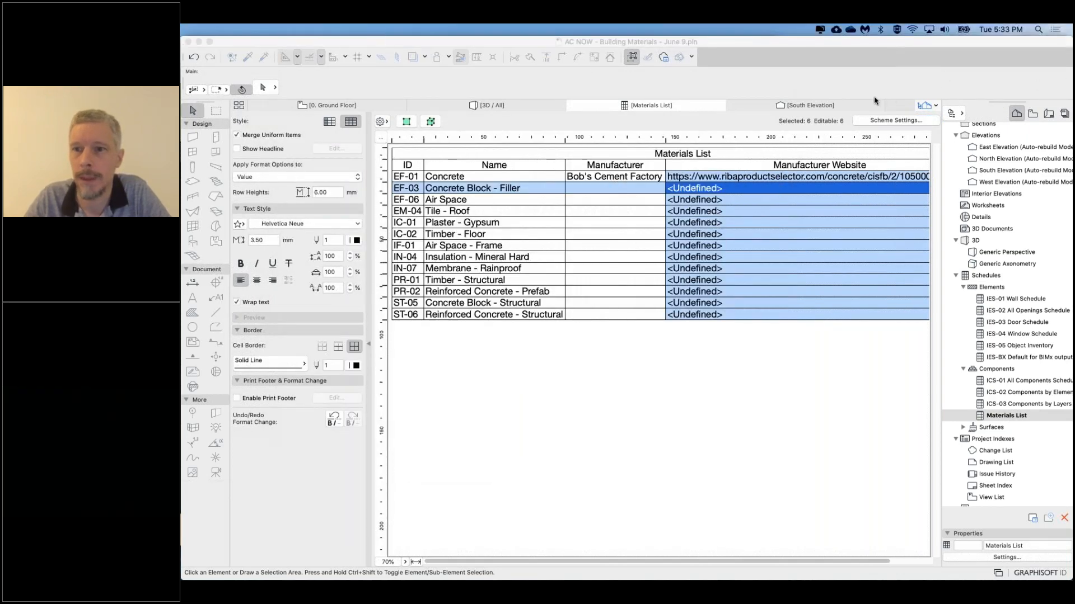
Open the A.01.1 Ground Floor layout and move its floor plan drawing towards the sheet's left border
left_click(1049, 114)
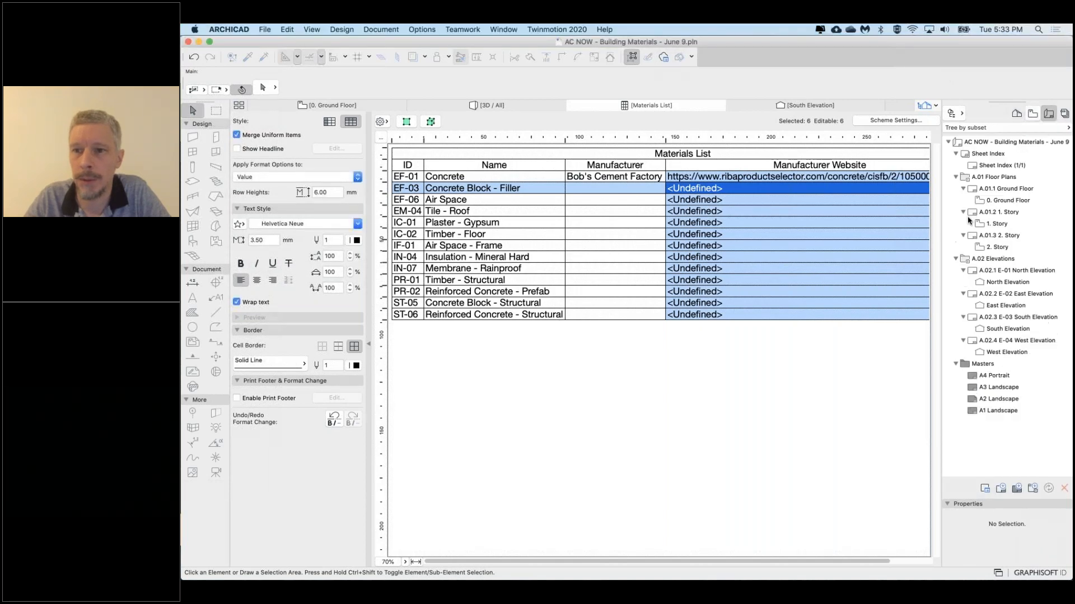
left_click(1012, 189)
double_click(1007, 189)
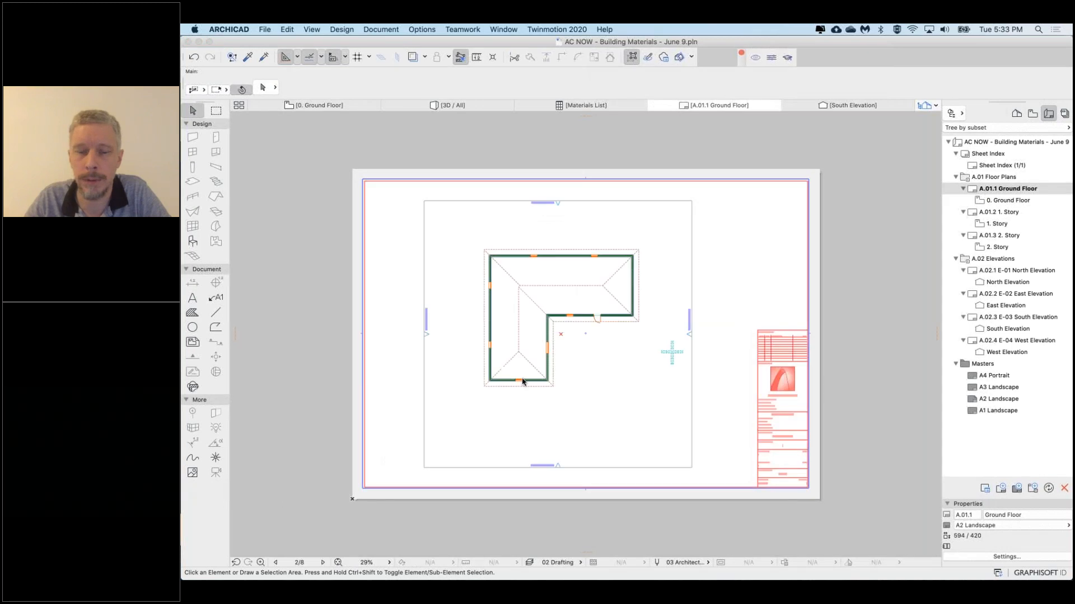
scroll(585, 336, "right", 3)
left_click(494, 333)
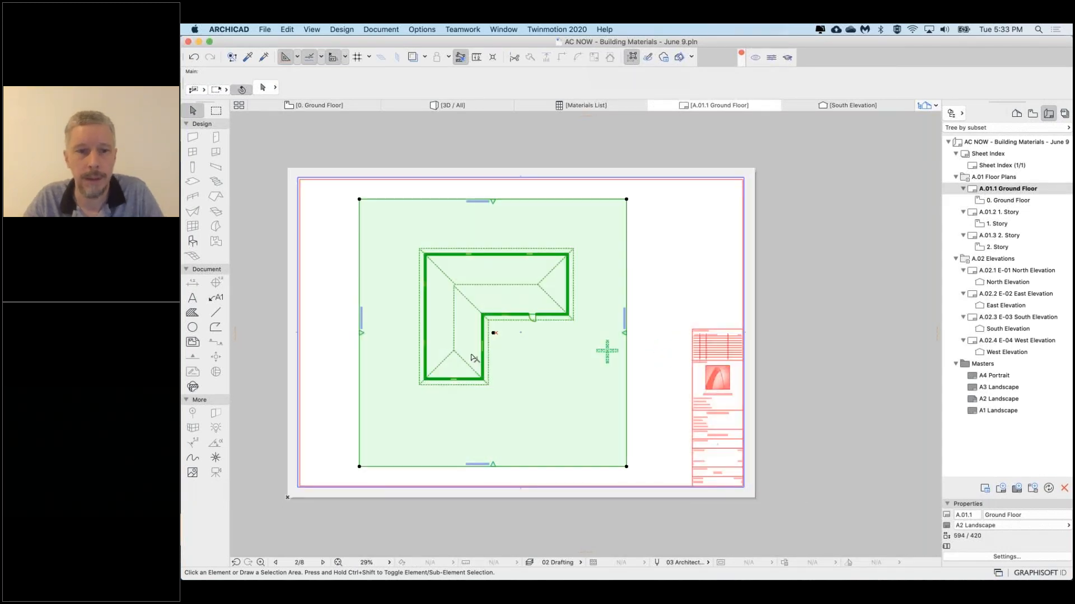
left_click_drag(472, 358, 422, 358)
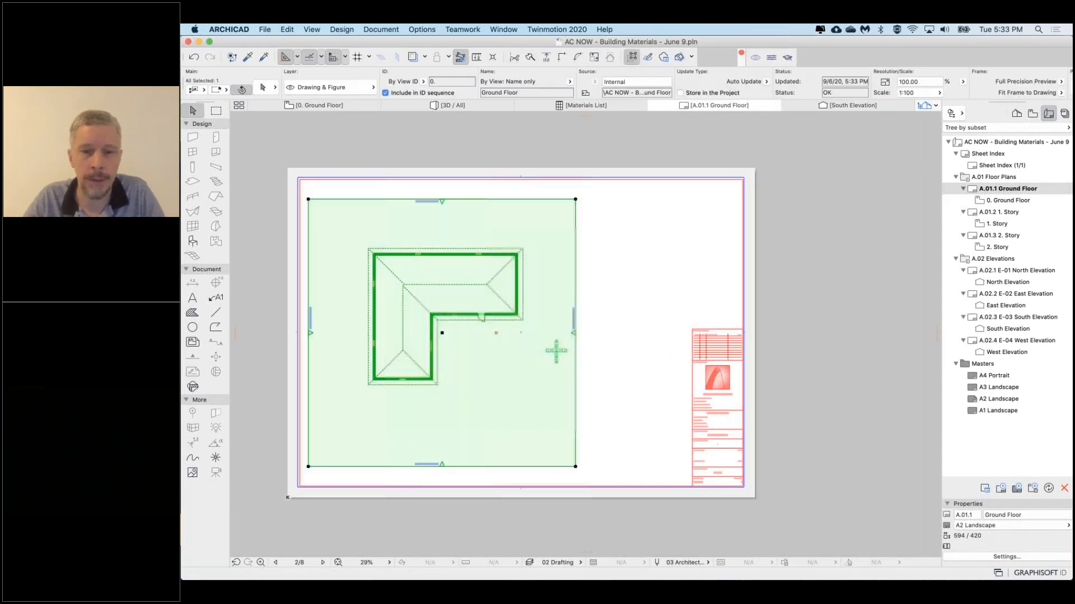
middle_click_drag(422, 358, 382, 360)
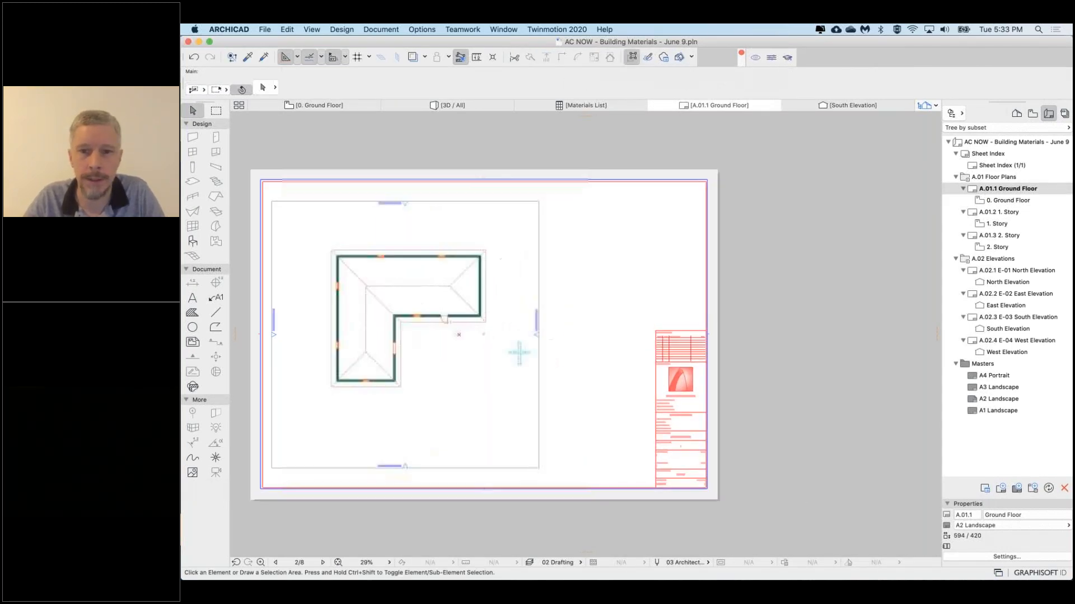
Save the Materials List schedule as a view in the View Map, keeping its name by project map
left_click(1015, 114)
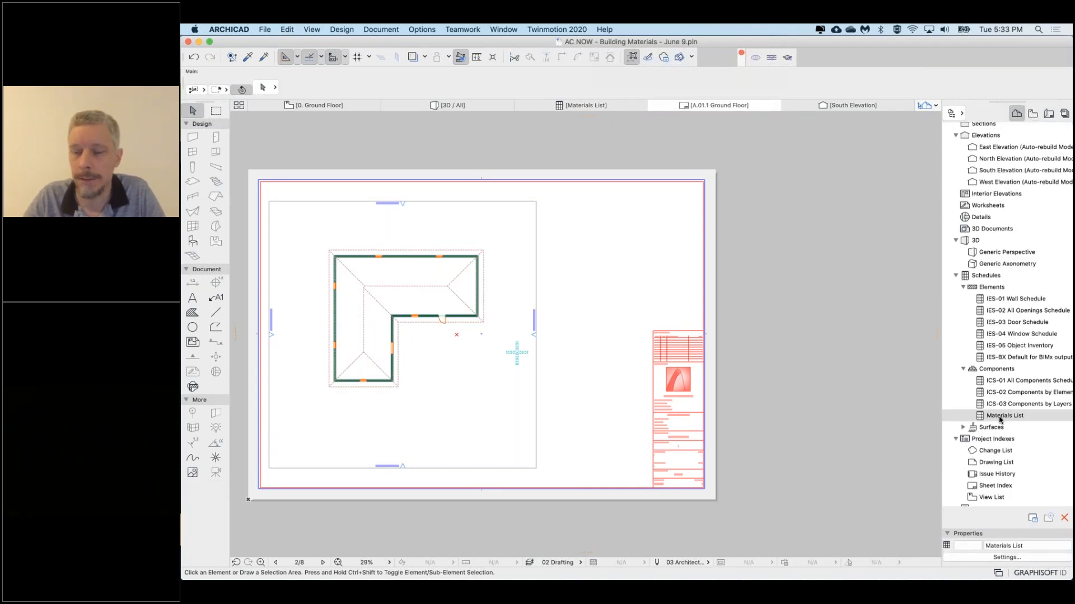
double_click(1000, 416)
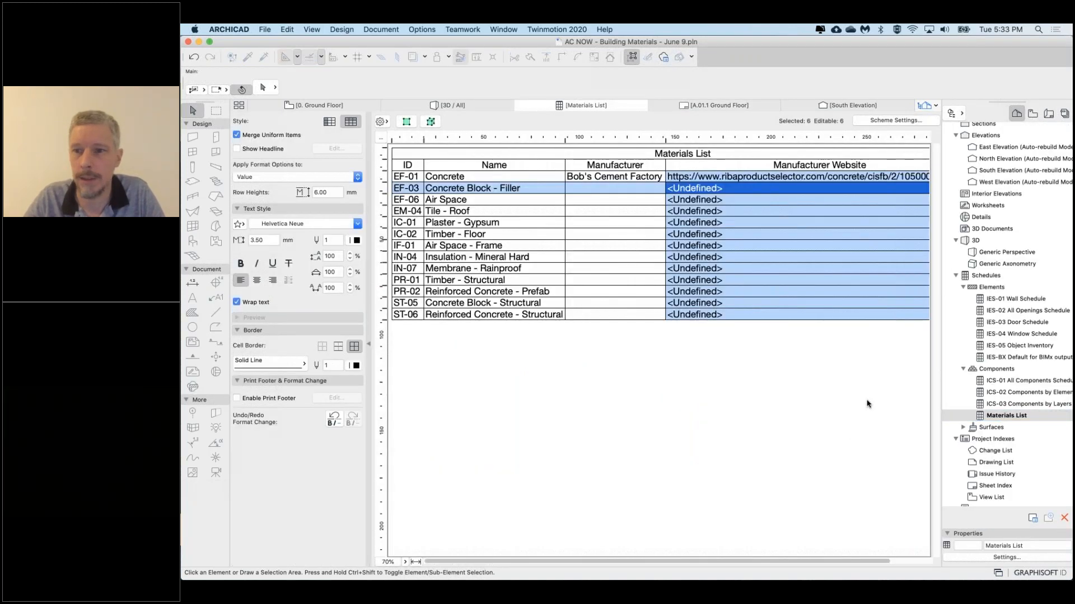
left_click(1032, 114)
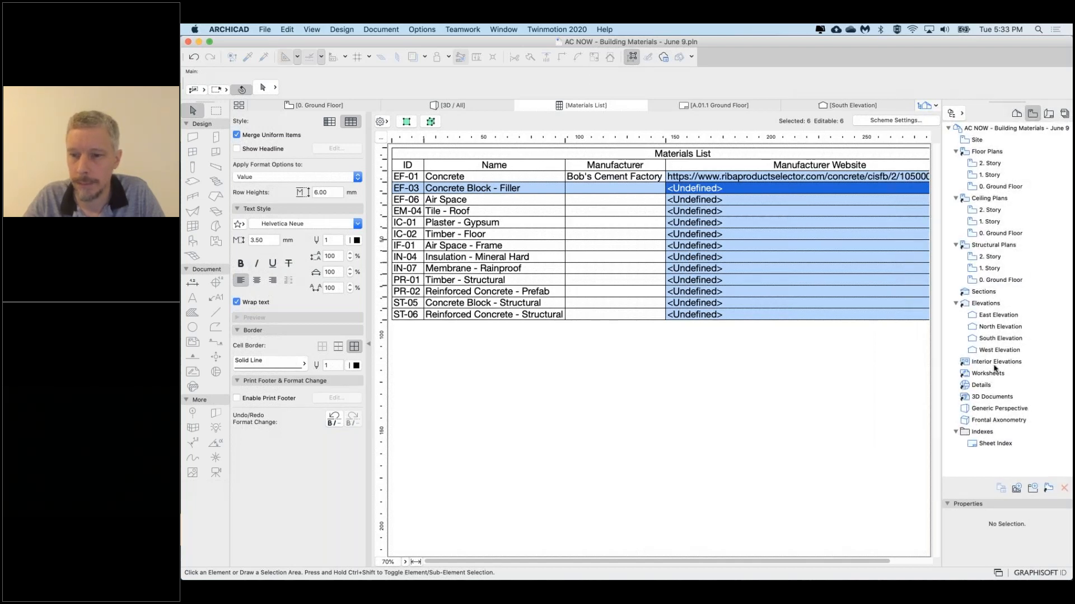
left_click(1016, 490)
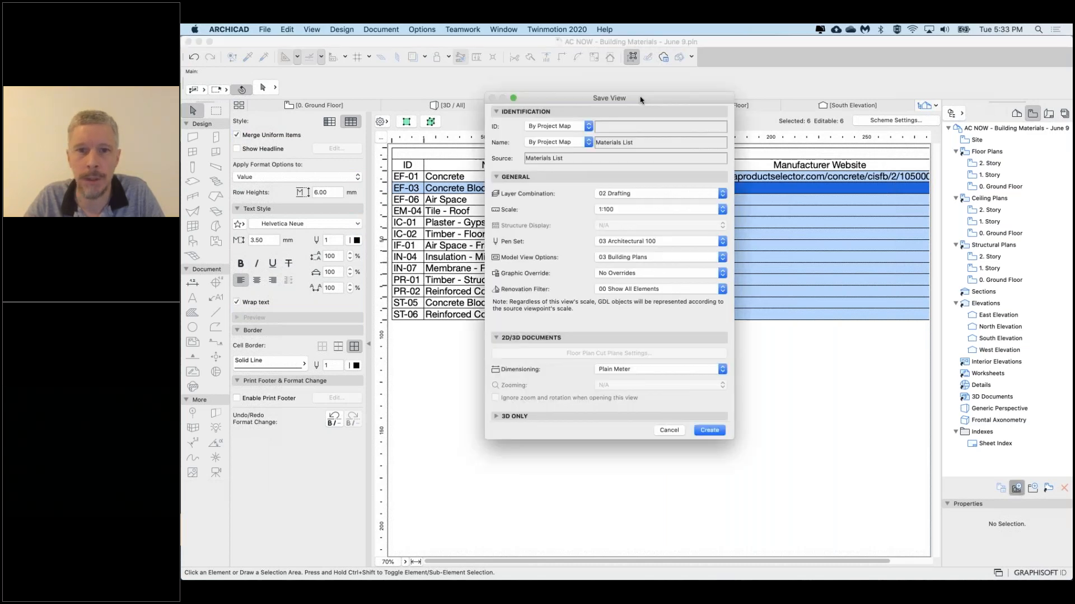
left_click_drag(644, 100, 572, 134)
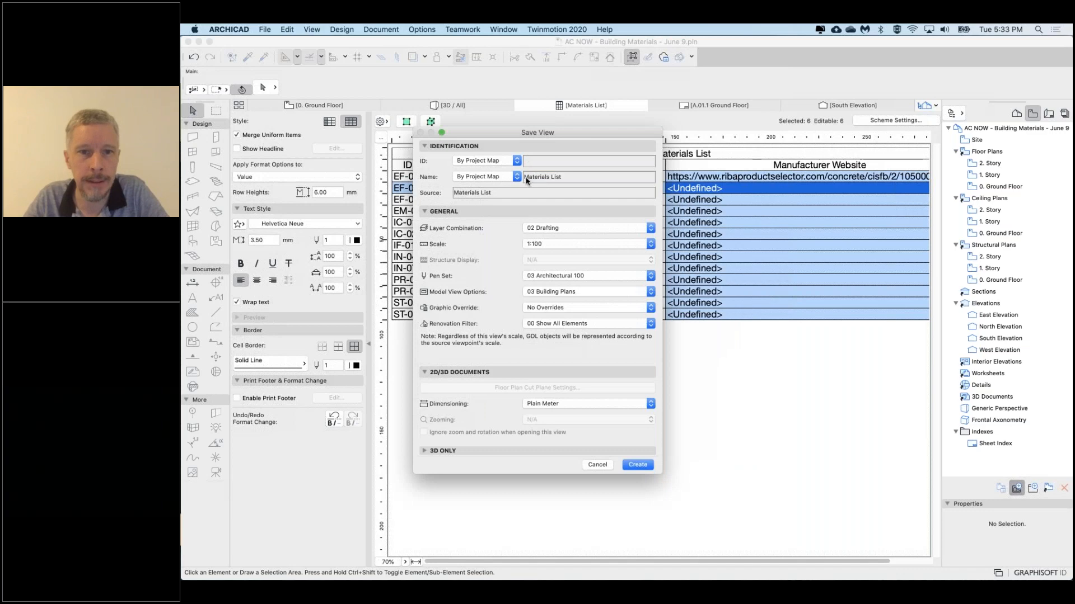
left_click(638, 465)
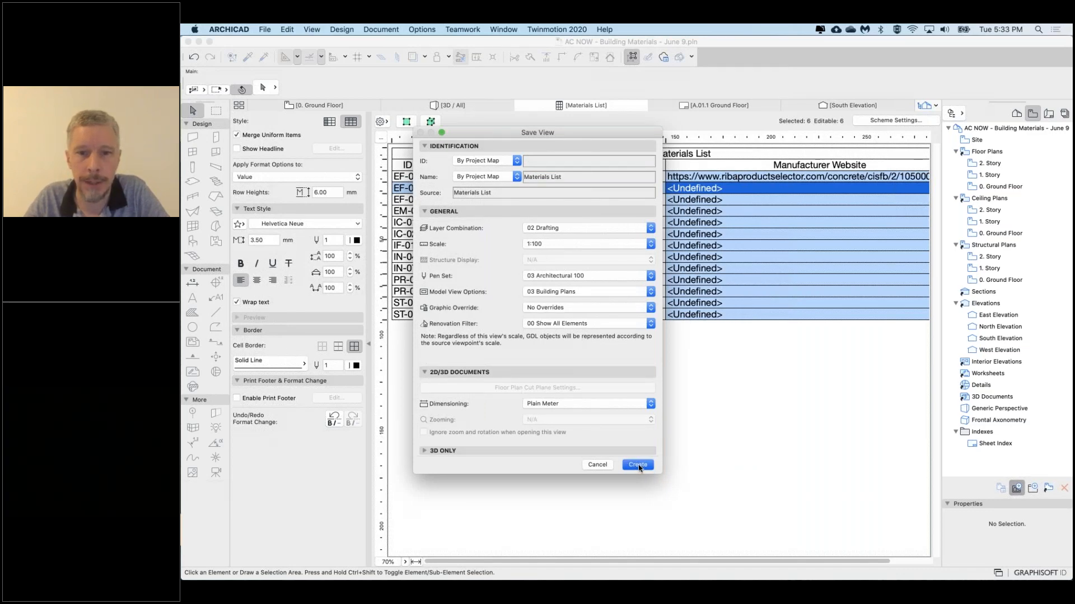
left_click(638, 465)
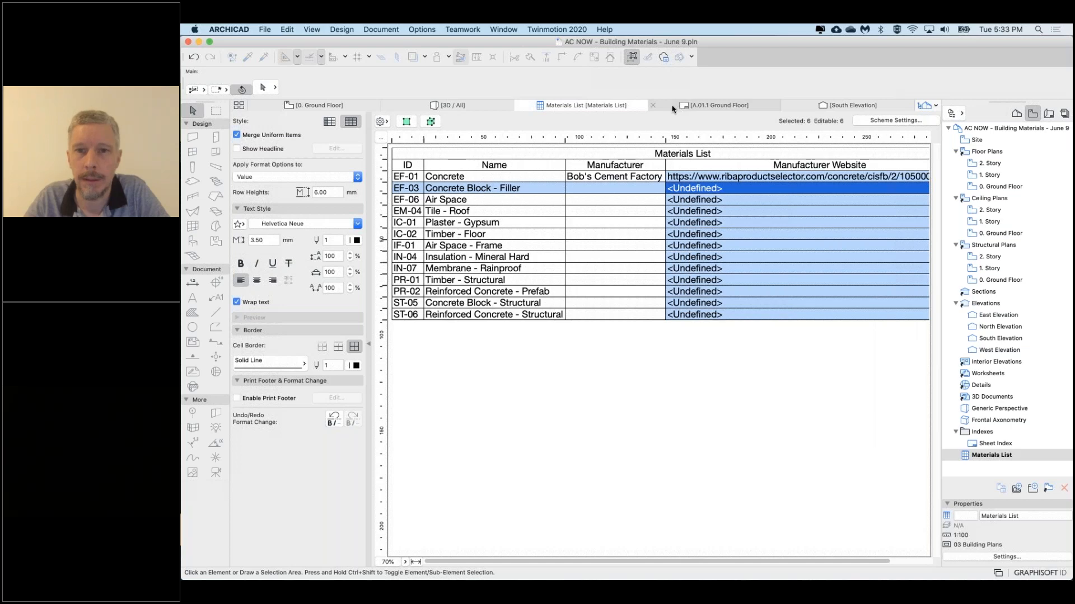
Place the Materials List view on the A.01.1 Ground Floor layout and position it beside the title block, near the sheet's lower border
left_click(719, 105)
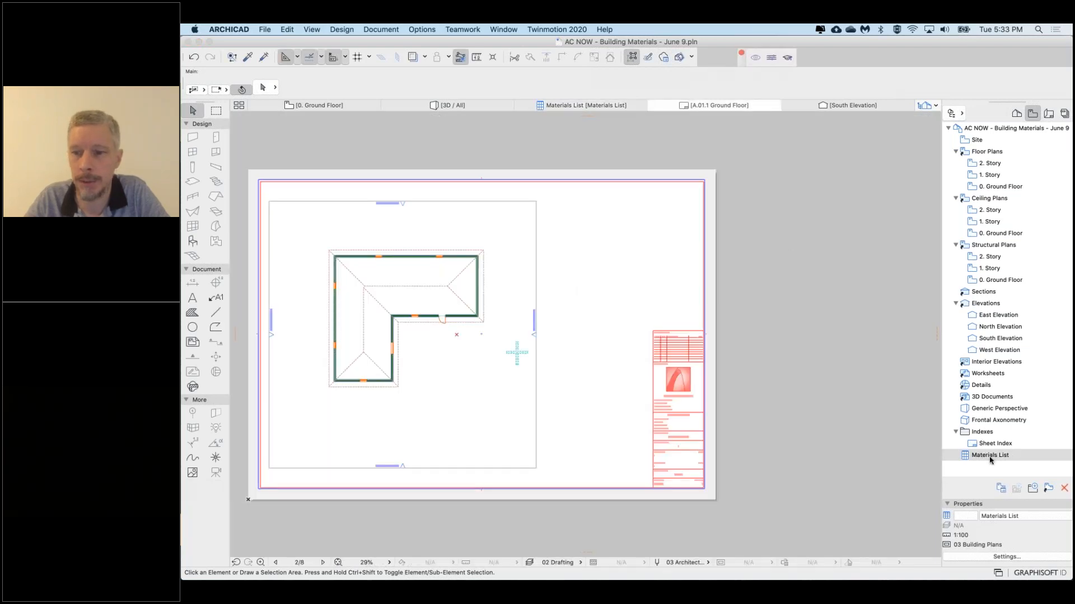
mouse_move(950, 454)
left_mouse_down()
mouse_move(707, 377)
mouse_move(599, 271)
left_mouse_up()
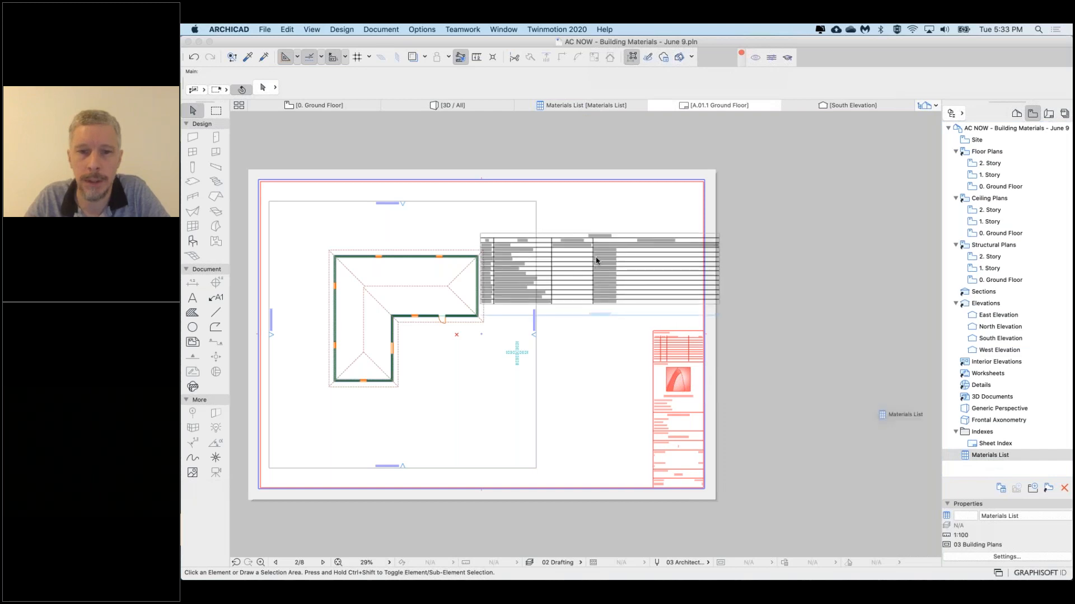
left_click(643, 265)
mouse_move(630, 267)
left_mouse_down()
mouse_move(608, 271)
mouse_move(555, 421)
left_mouse_up()
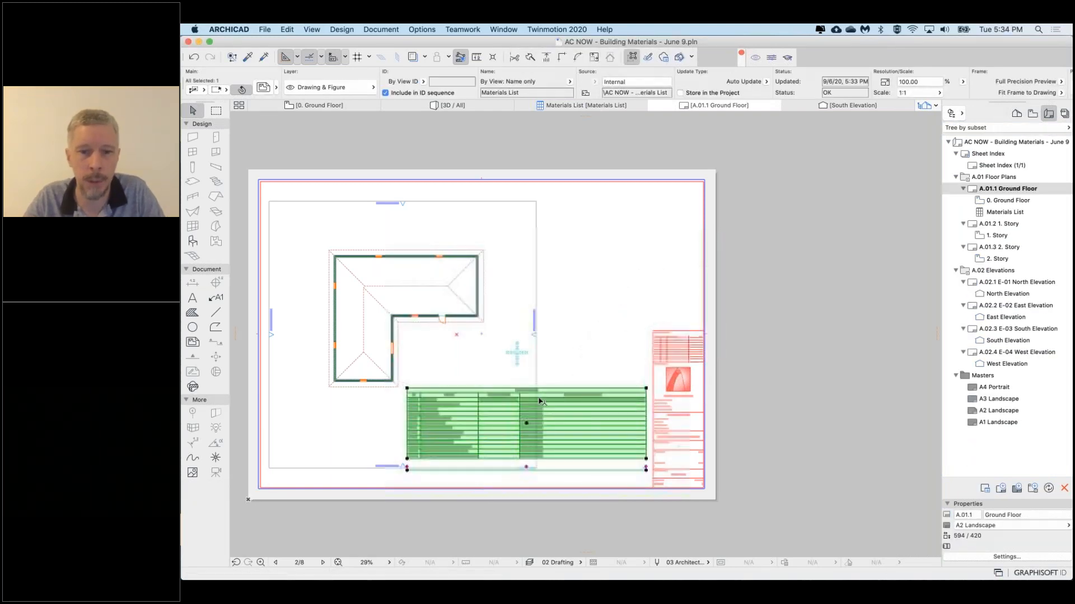
Check the placed Materials List at close range and shift it slightly closer to the title block
scroll(602, 399, "up", 6)
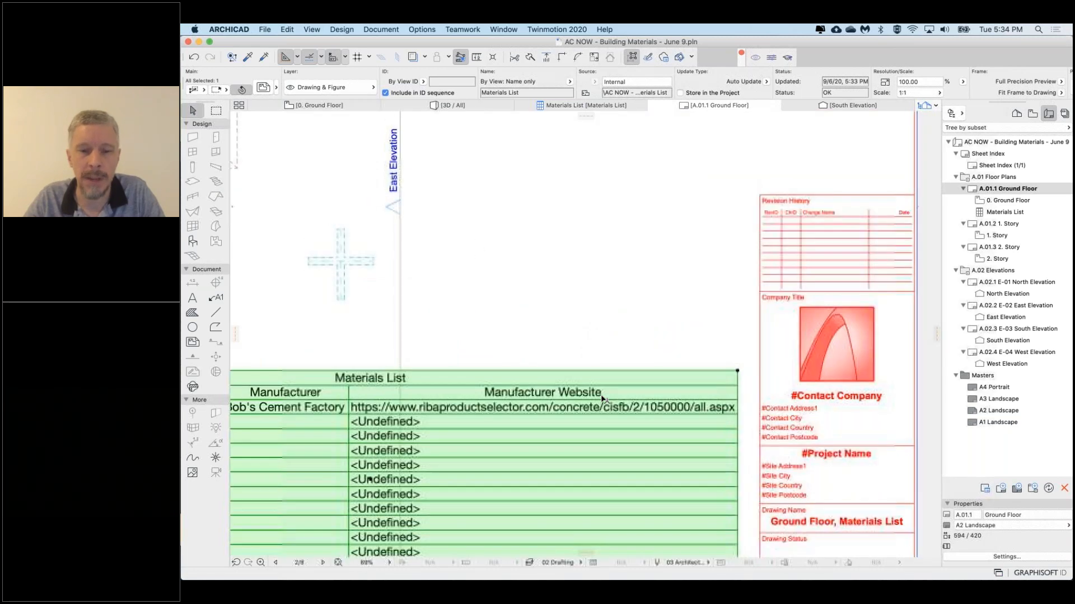
middle_click_drag(602, 399, 582, 382)
middle_click_drag(353, 459, 348, 455)
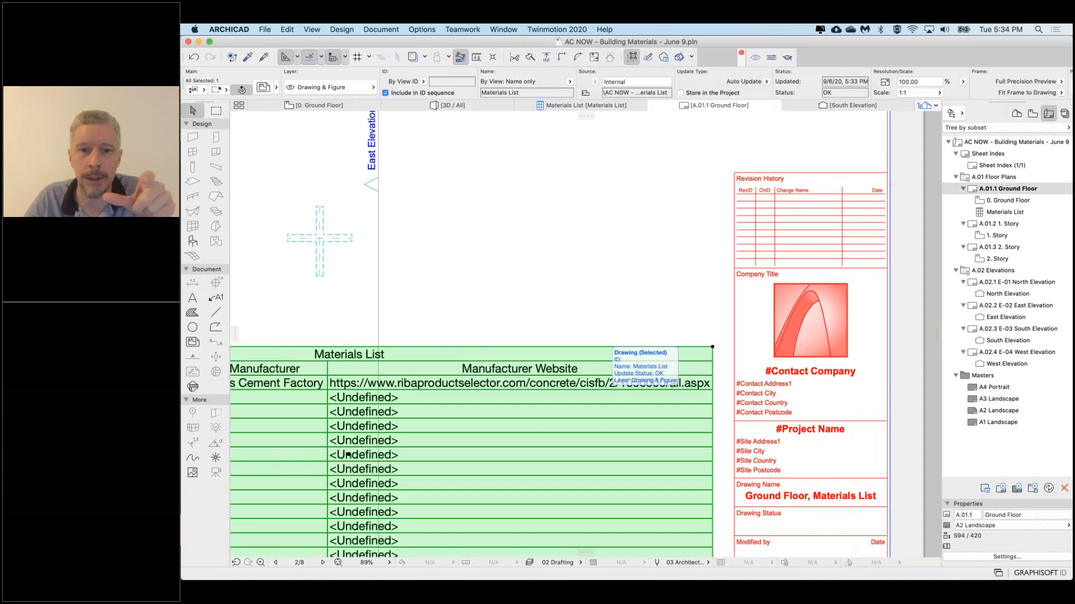
left_click(554, 322)
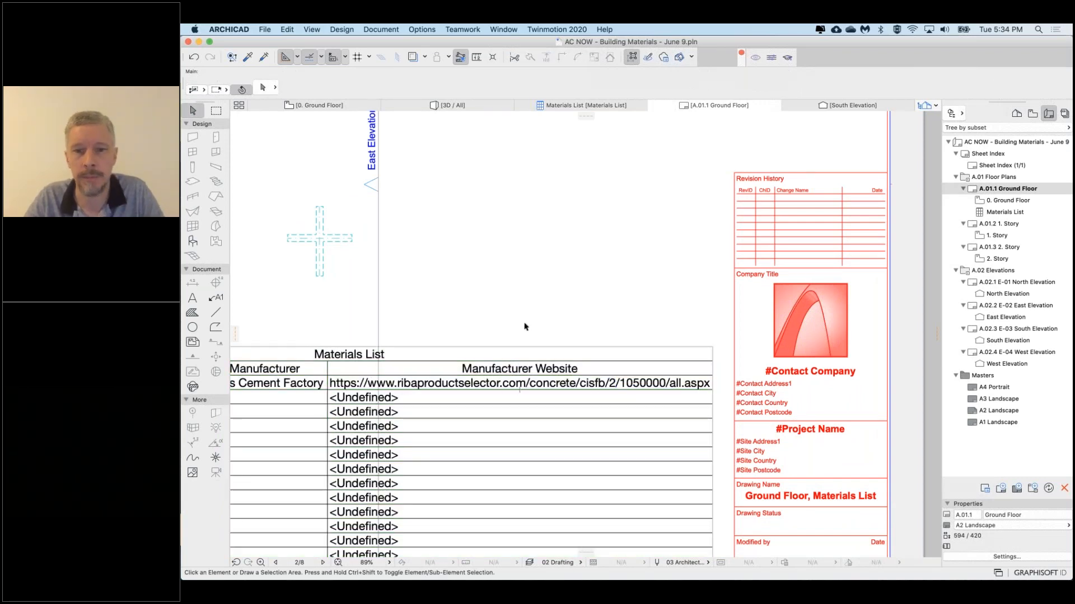
scroll(525, 326, "down", 5)
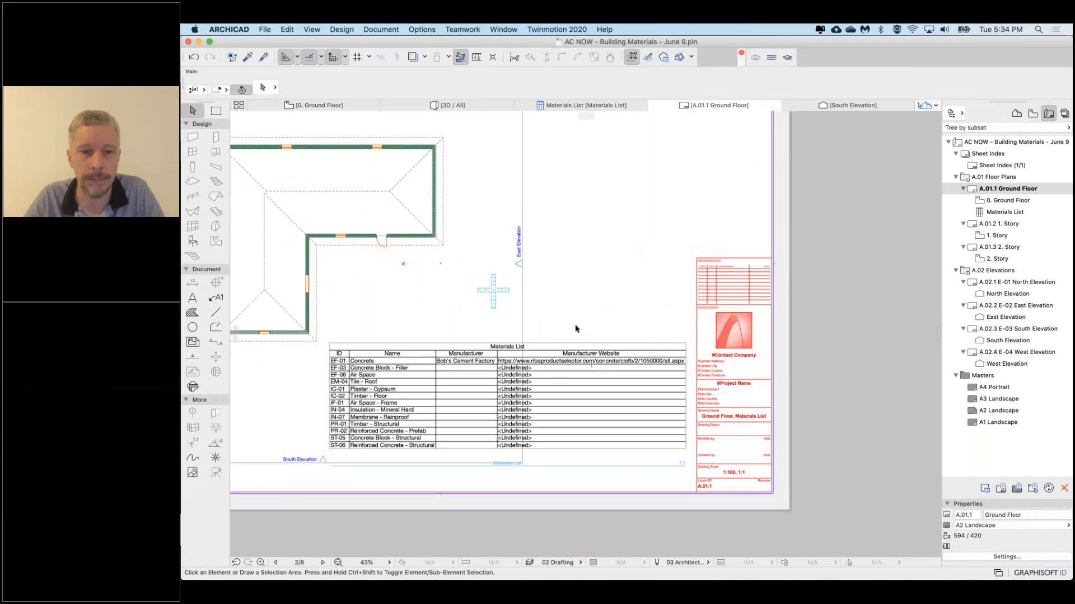
scroll(576, 329, "left", 2)
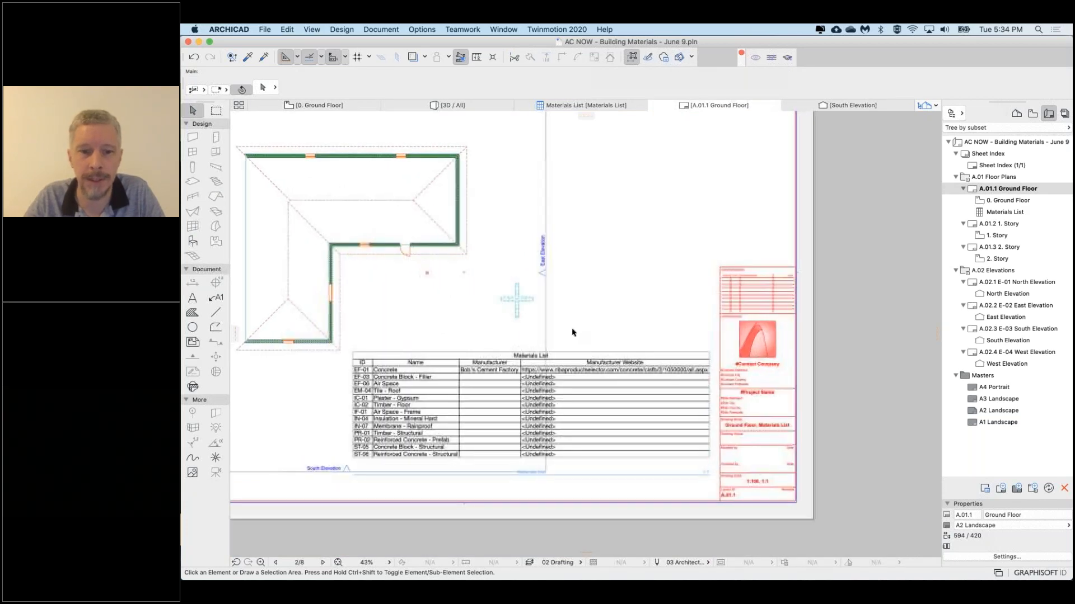
left_click_drag(587, 386, 597, 395)
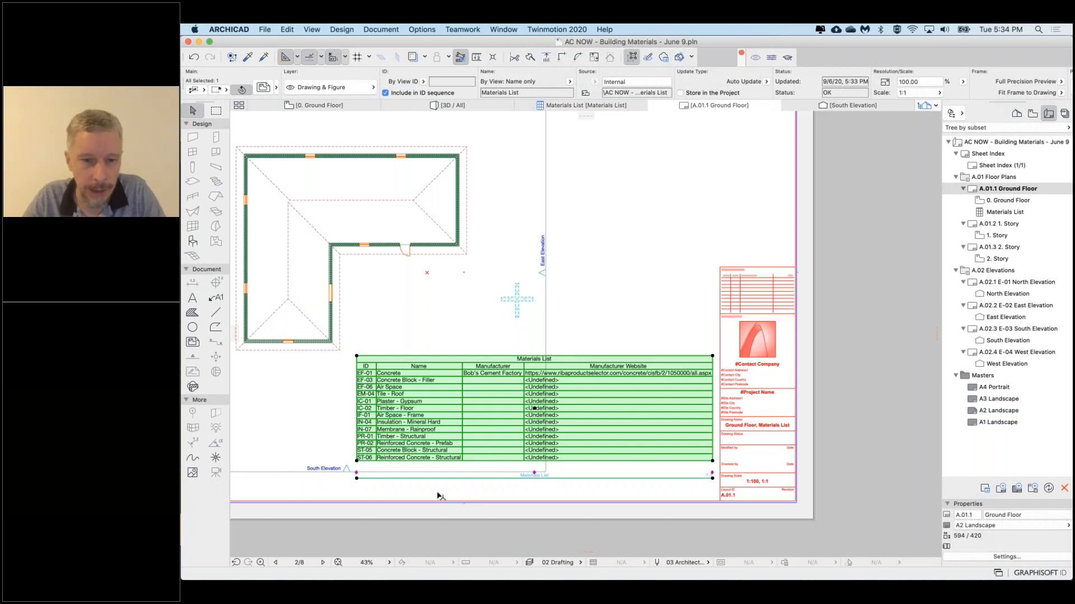
Set the placed Materials List drawing's title type to No Title
double_click(557, 474)
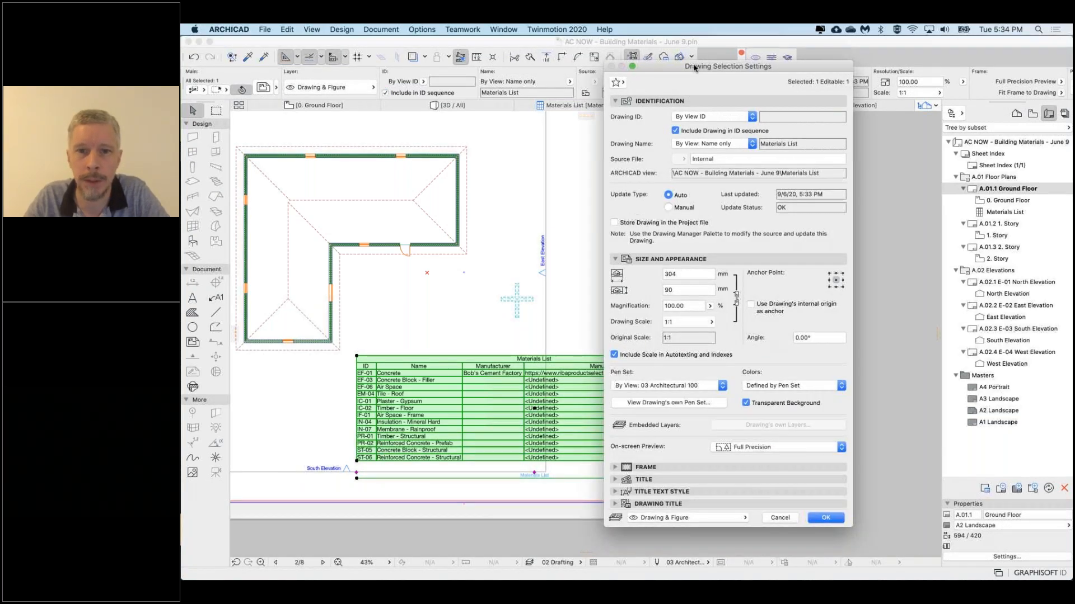
left_click_drag(667, 66, 455, 89)
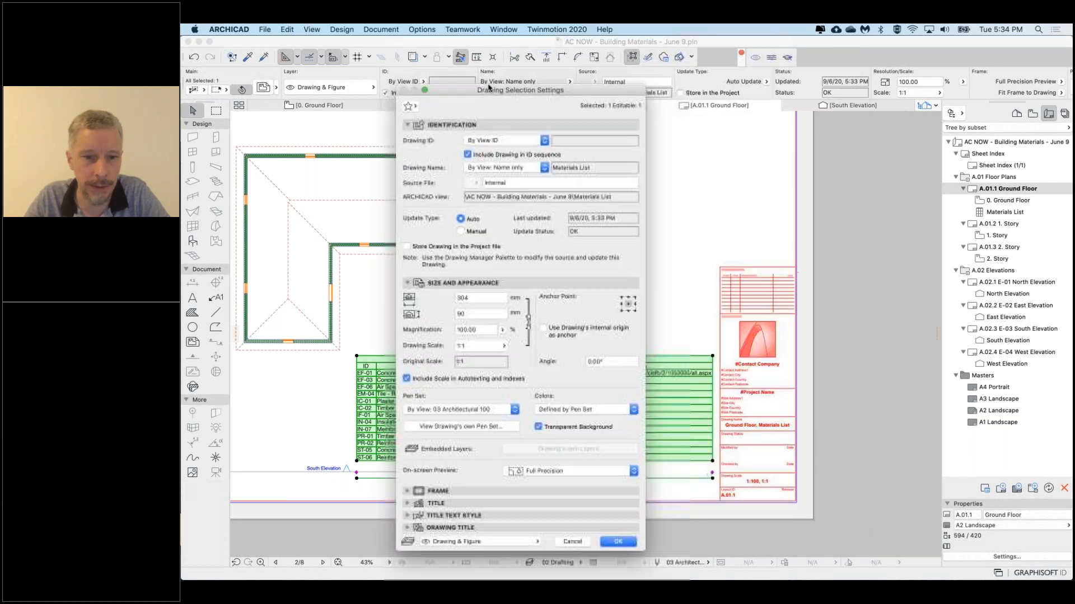
left_click(432, 502)
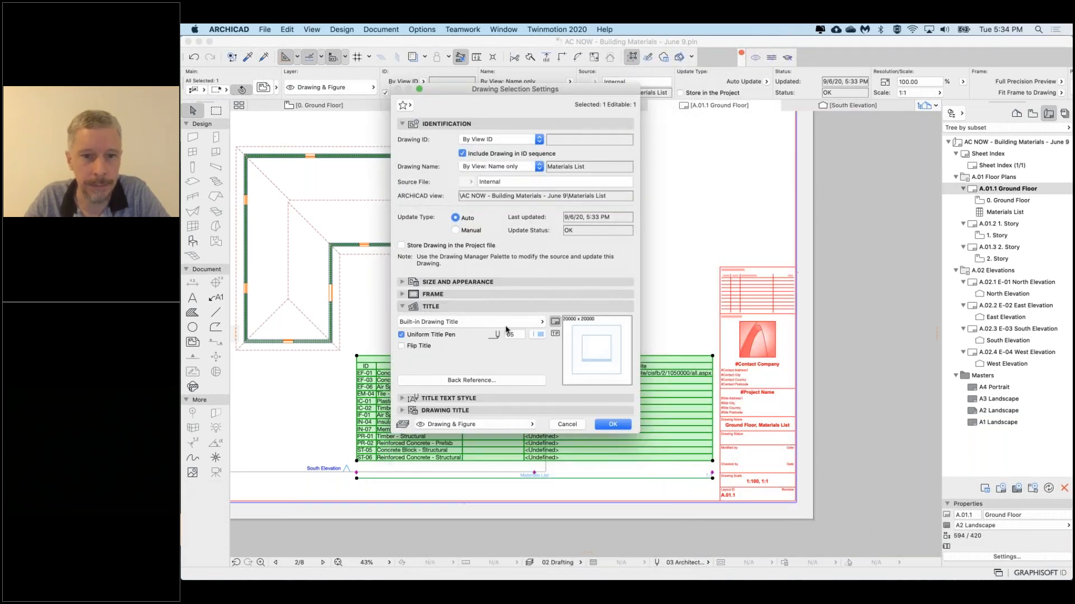
left_click(507, 323)
left_click(577, 323)
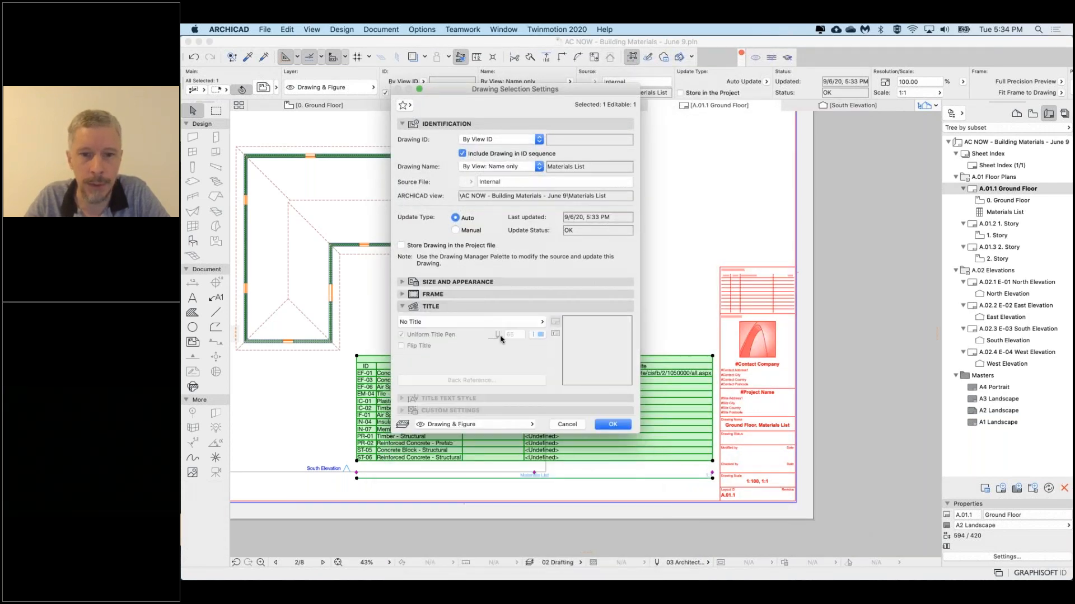
left_click(615, 424)
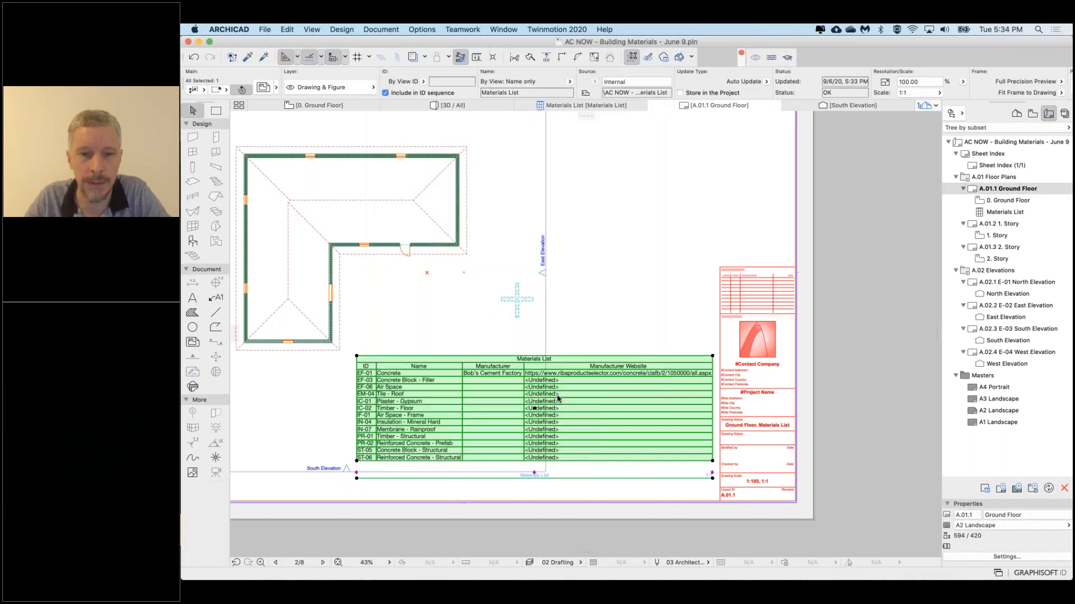
left_click(571, 486)
scroll(451, 407, "left", 3)
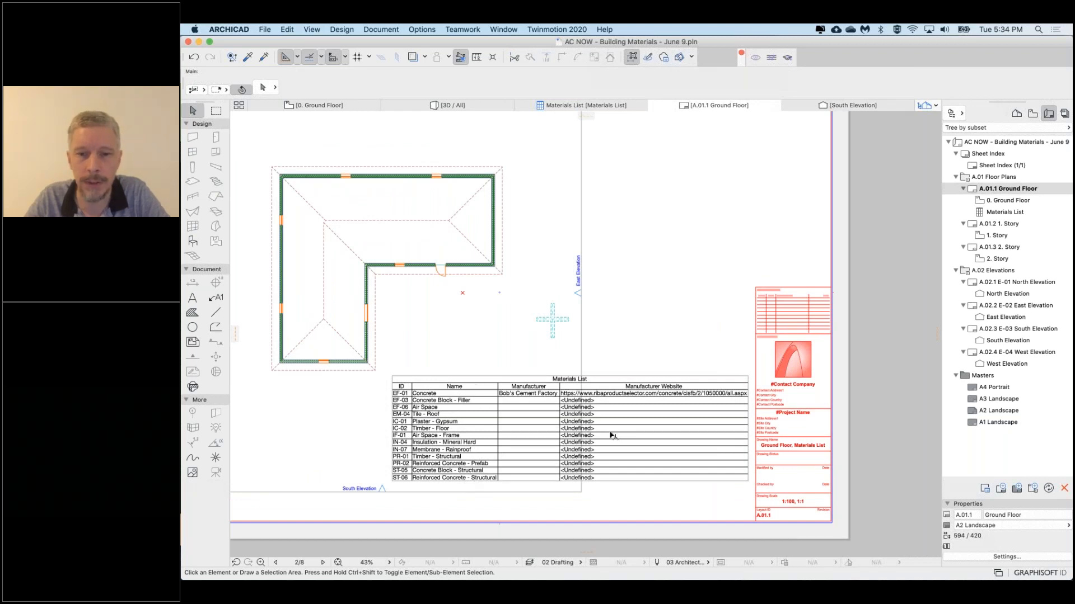
Open the 2 - Layouts publisher set and choose only the A.01.1 Ground Floor layout for publishing as selected items
left_click(991, 190)
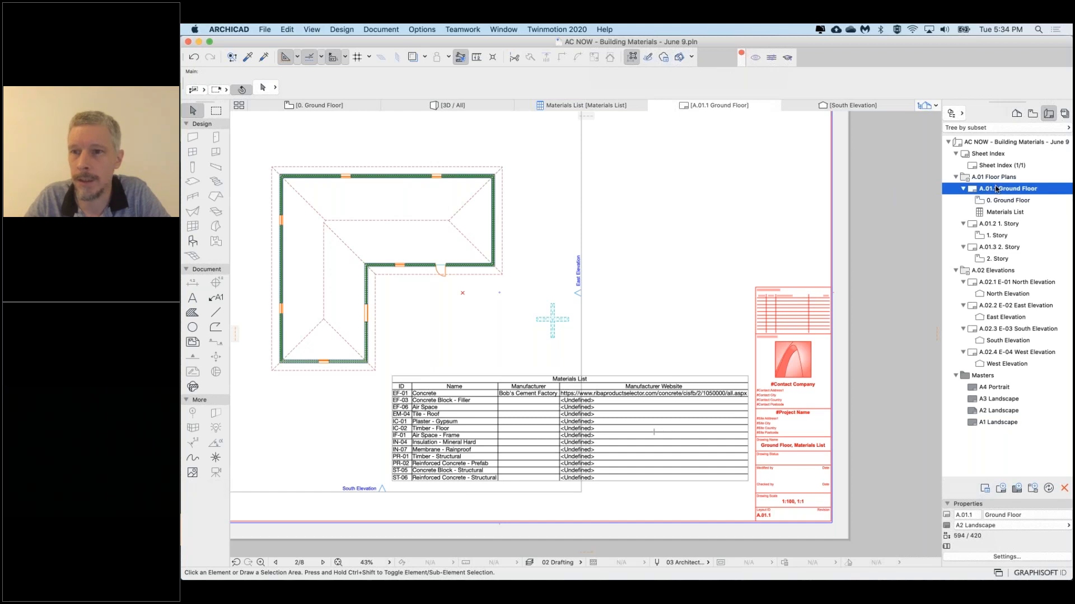
left_click(1064, 113)
left_click(994, 130)
left_click(985, 146)
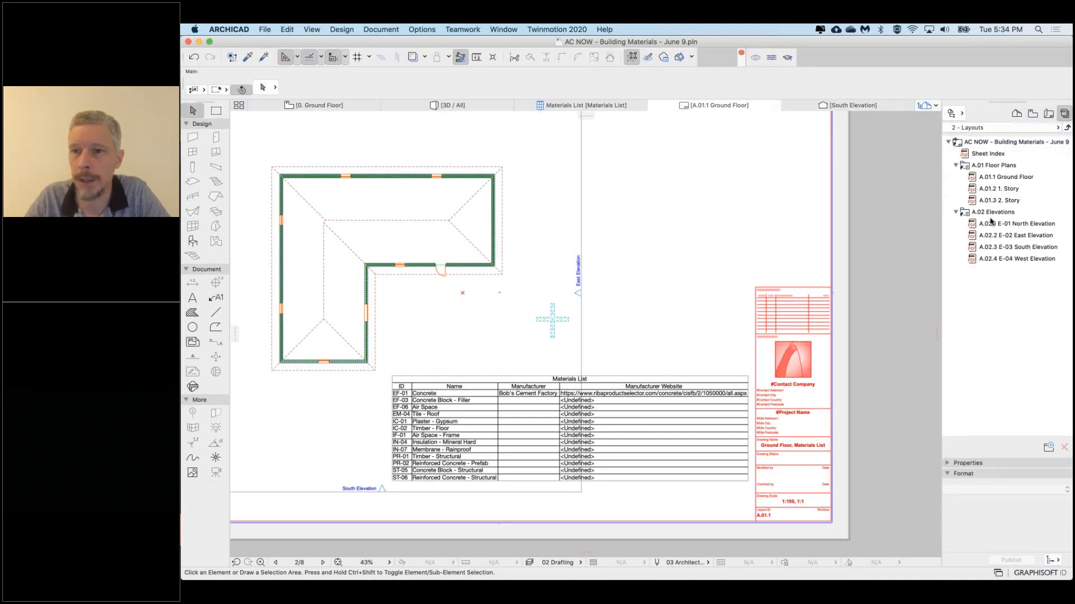
left_click(1001, 177)
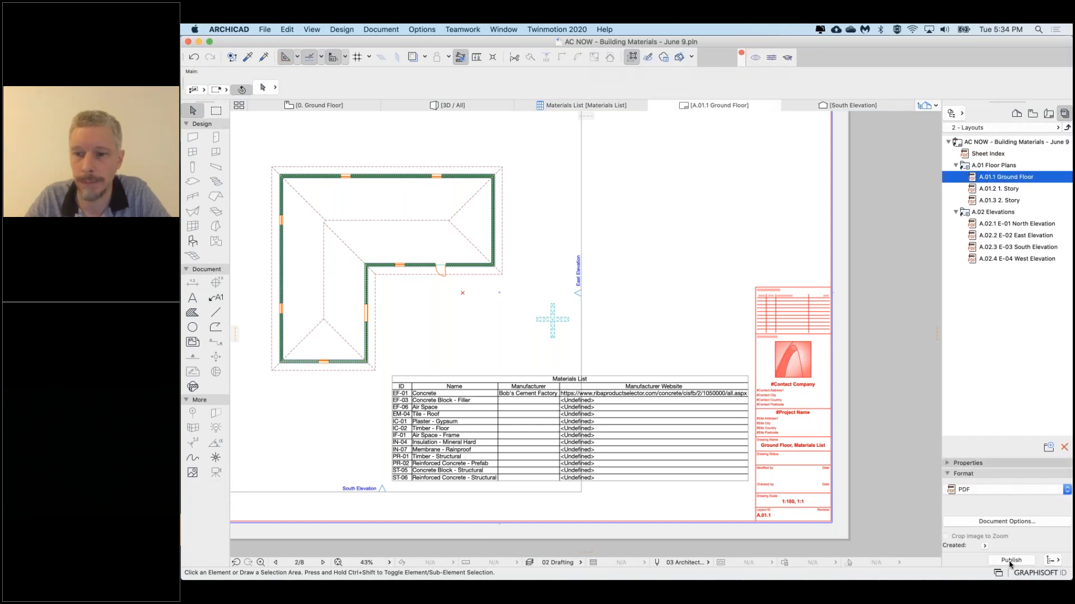
left_click(1052, 560)
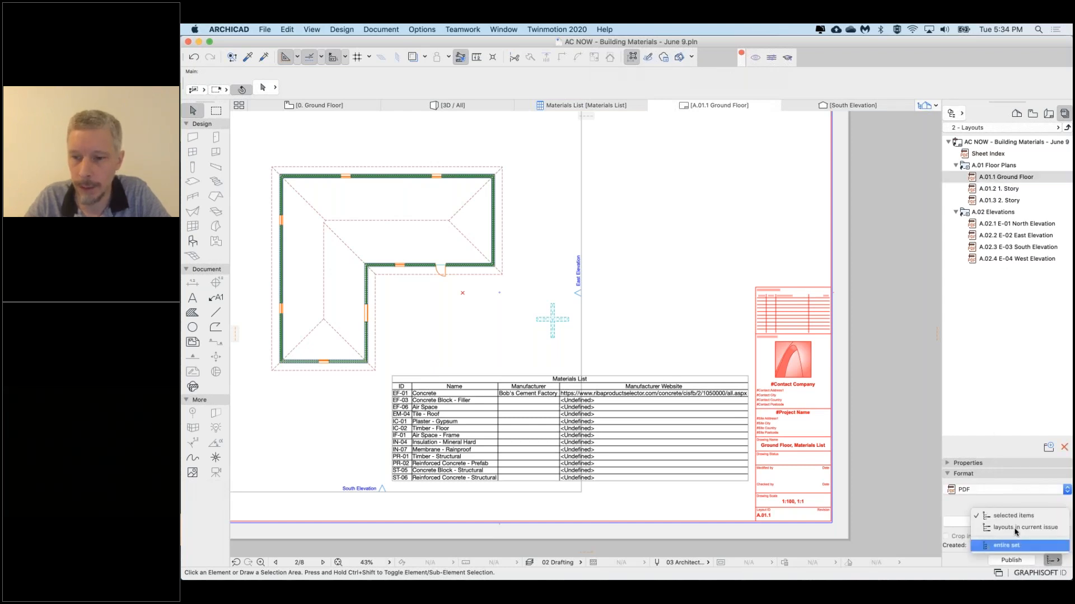
left_click(1007, 500)
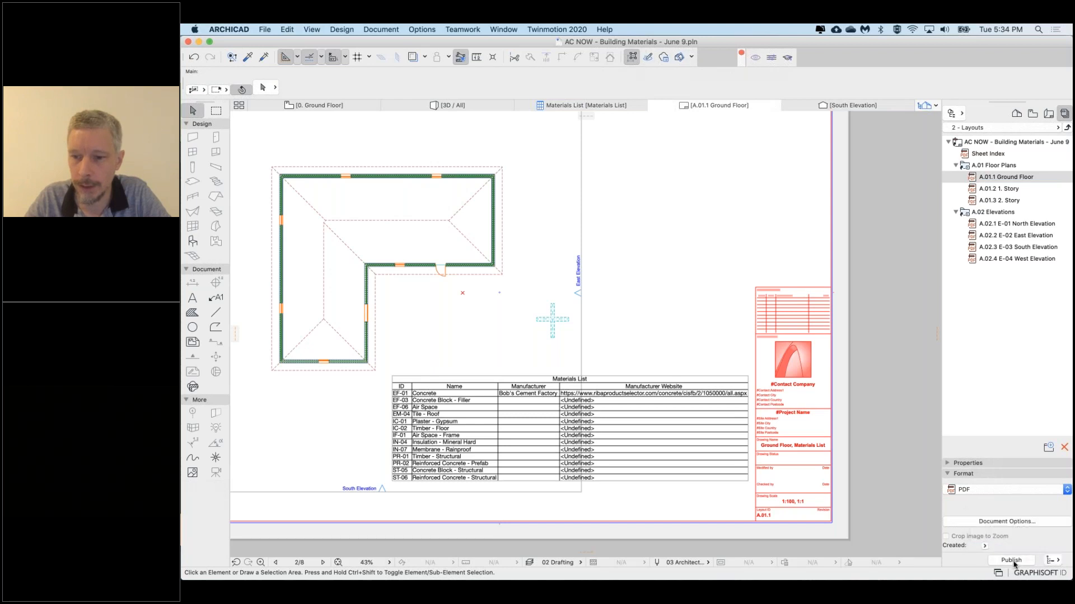
Define the Desktop folder as the save path in the 2 - Layouts publisher set's properties
left_click(1015, 560)
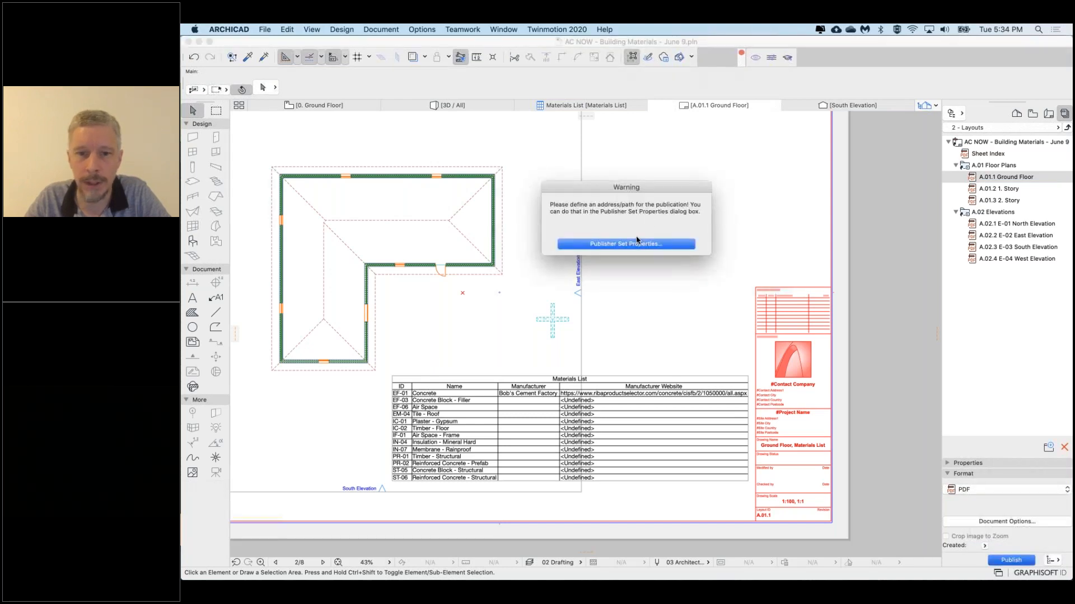
left_click(629, 244)
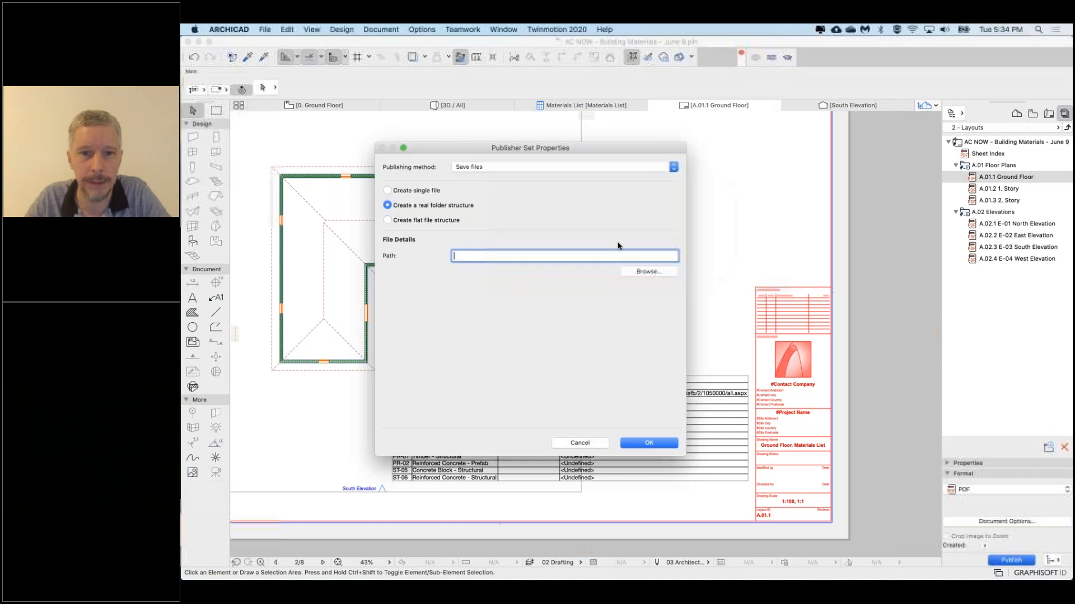
left_click(650, 272)
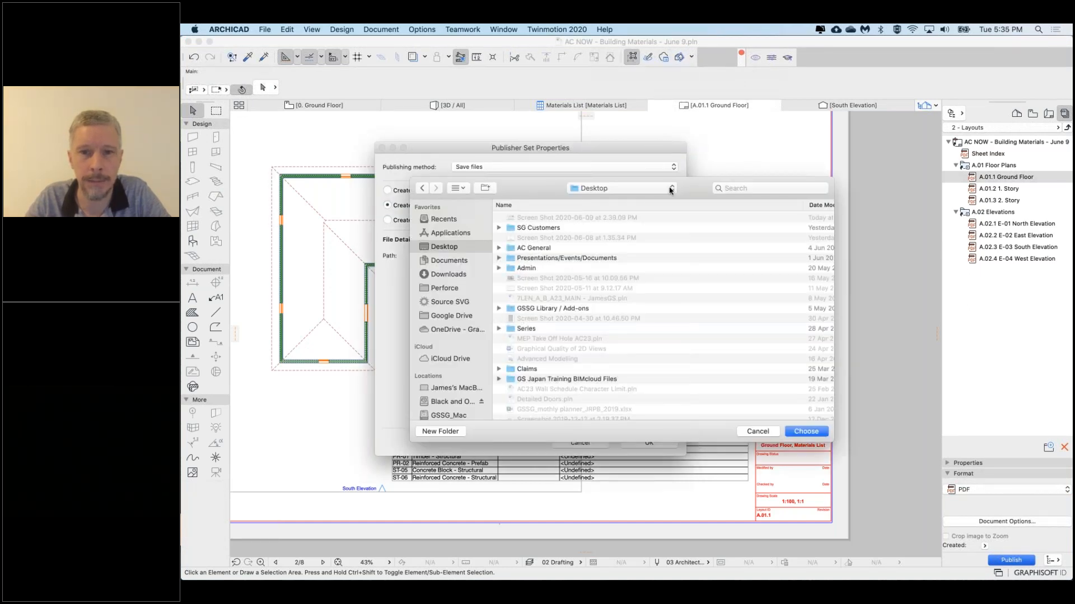
left_click(658, 468)
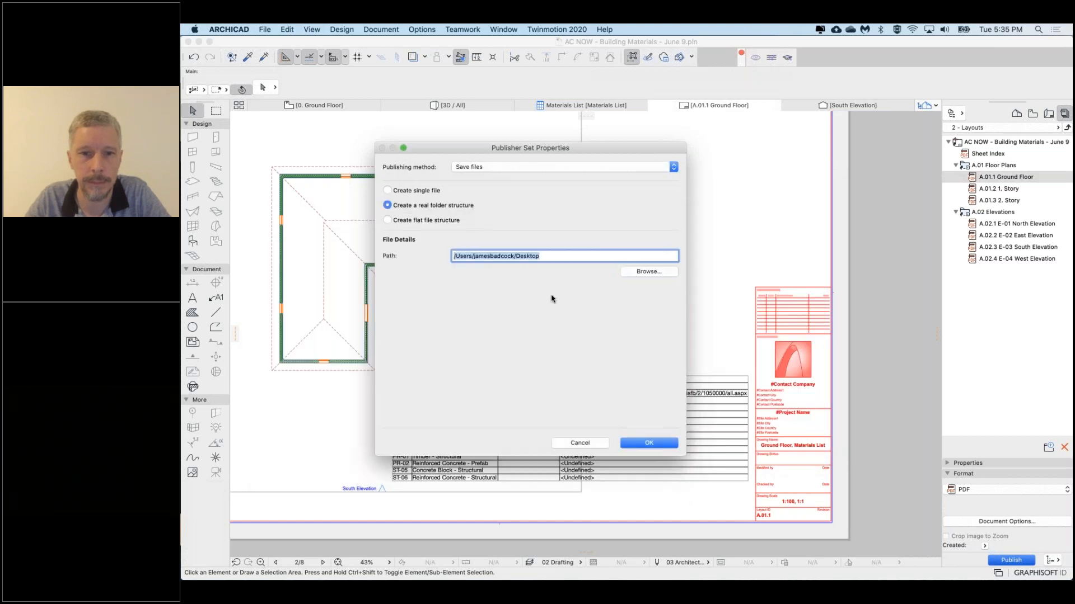
left_click(666, 444)
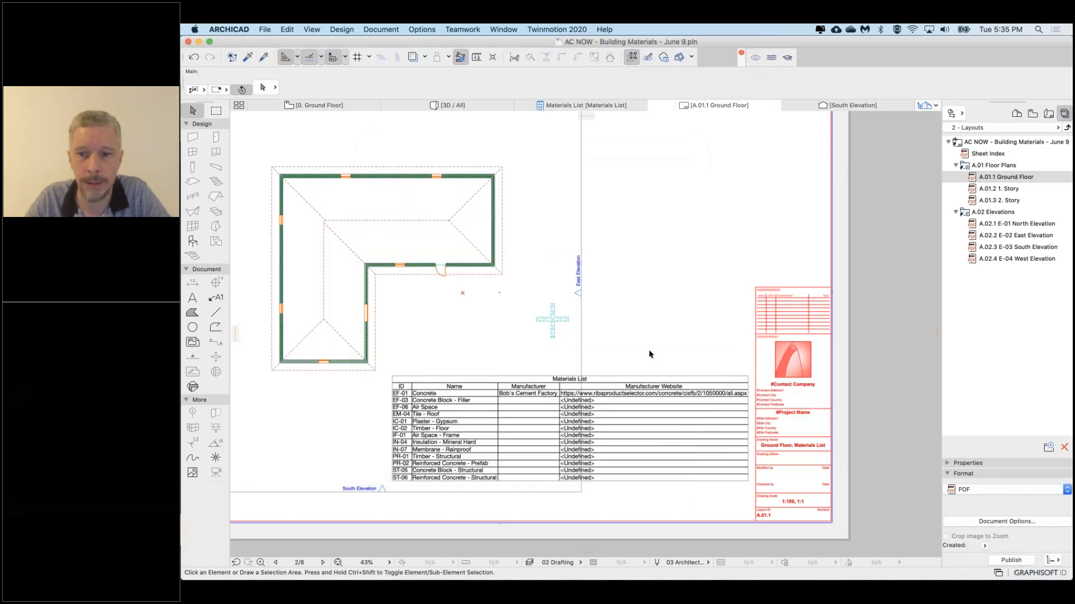
Publish the A.01.1 Ground Floor layout as a PDF and show the published file in Finder
left_click(996, 180)
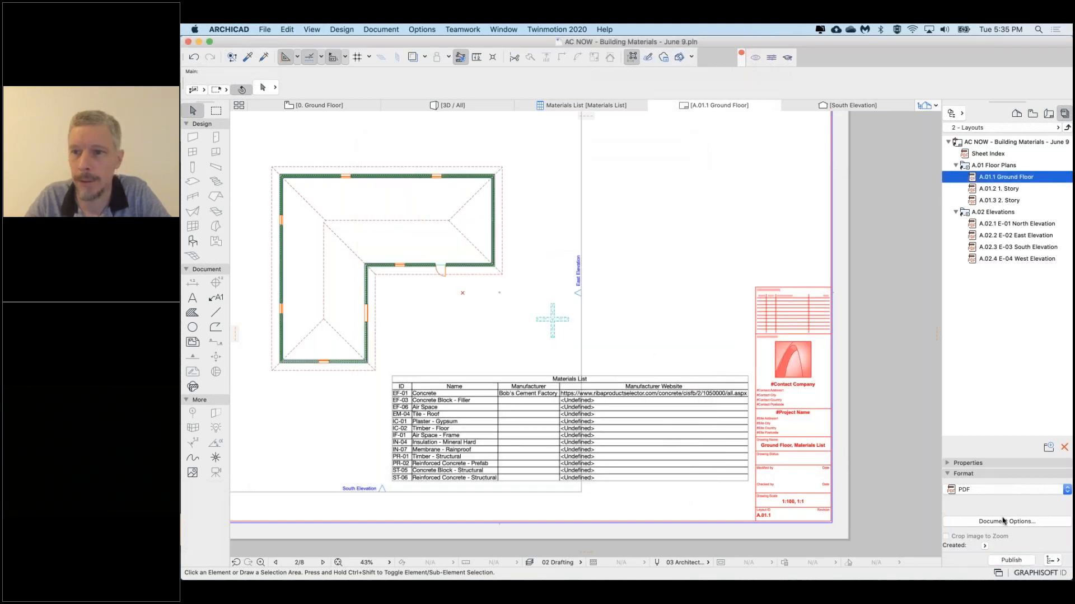
left_click(1012, 560)
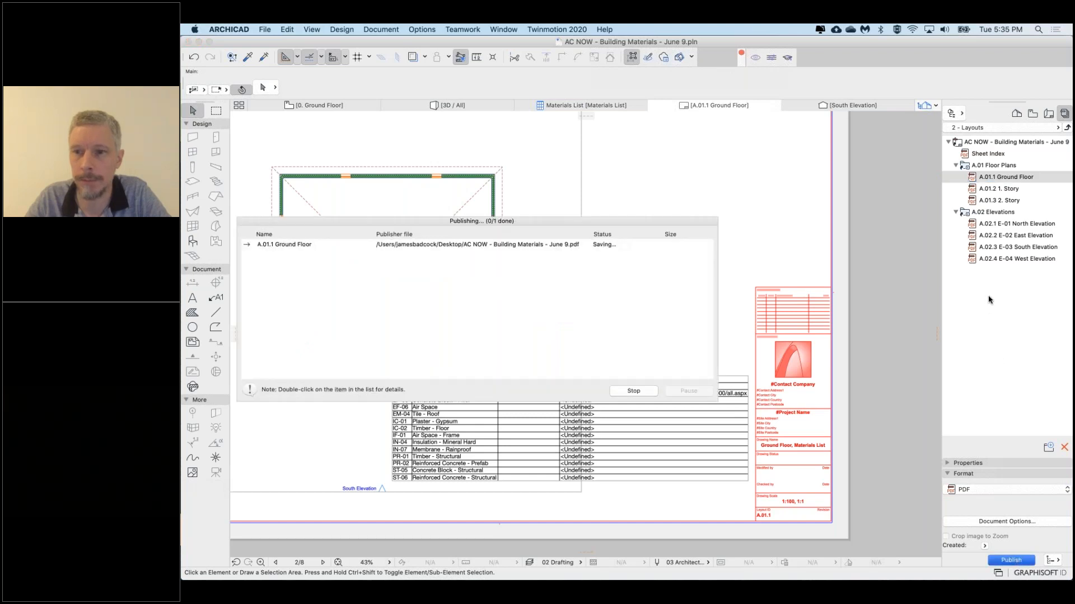
left_click(343, 244)
right_click(343, 244)
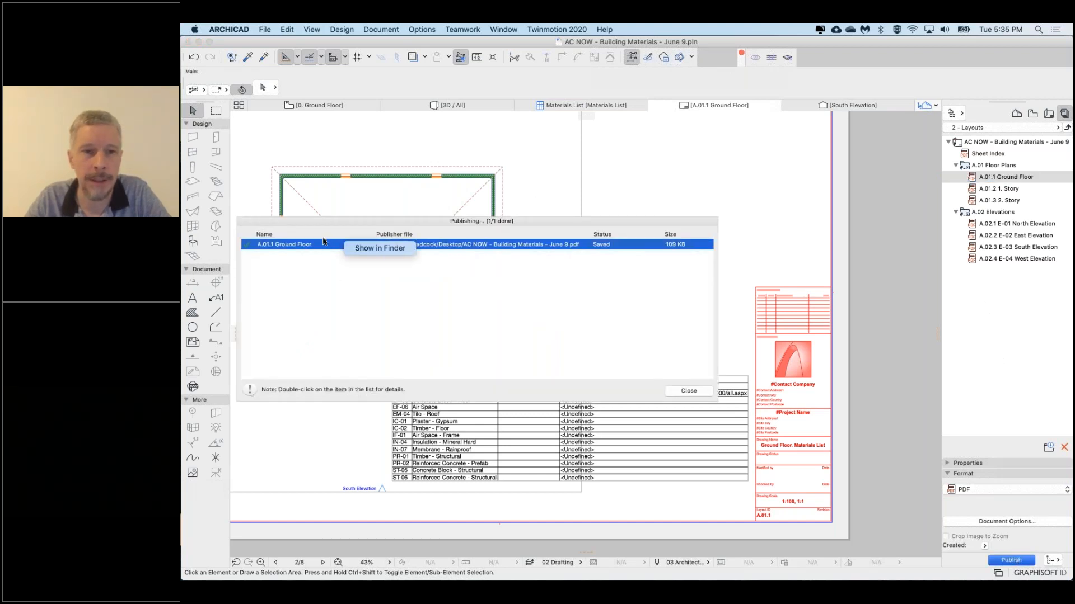
left_click(323, 242)
right_click(334, 247)
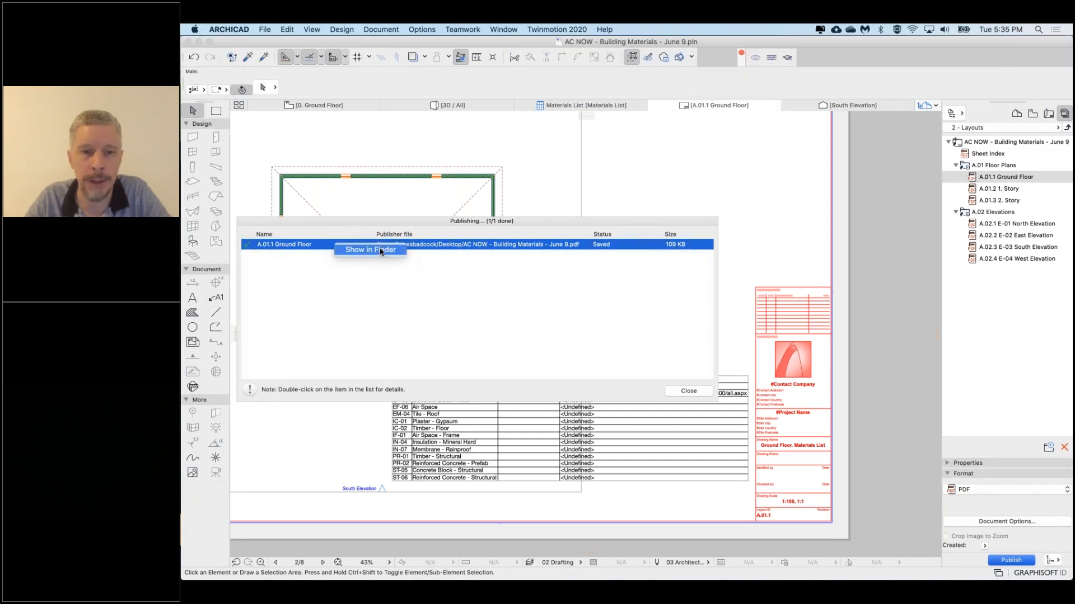
left_click(380, 250)
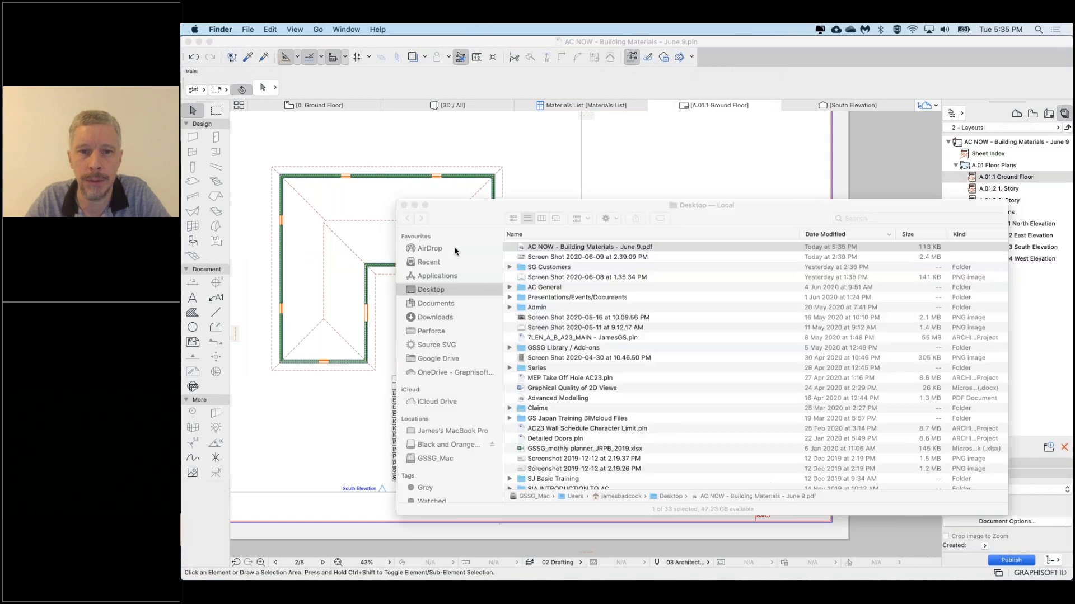
Open AC NOW - Building Materials - June 9.pdf in Preview and examine its Materials List table at close range
double_click(593, 248)
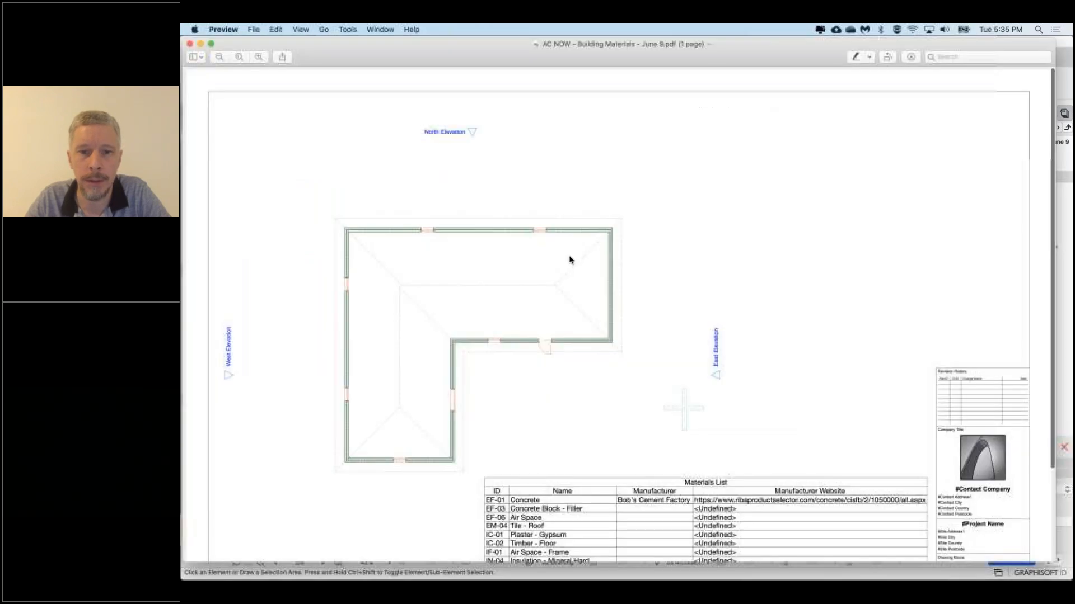
scroll(644, 429, "down", 5)
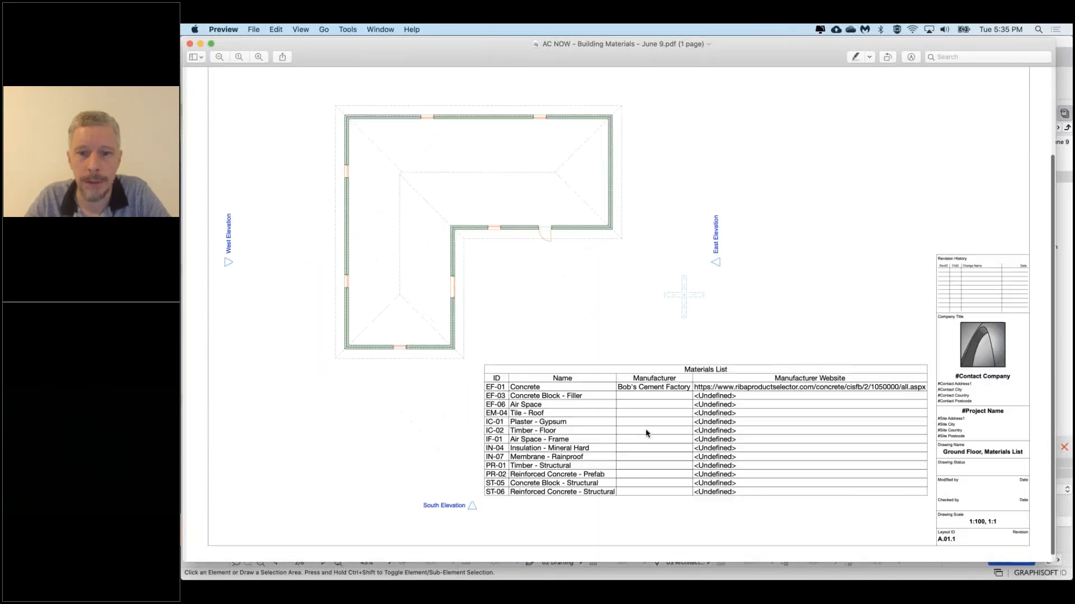
scroll(641, 420, "up", 5, "ctrl")
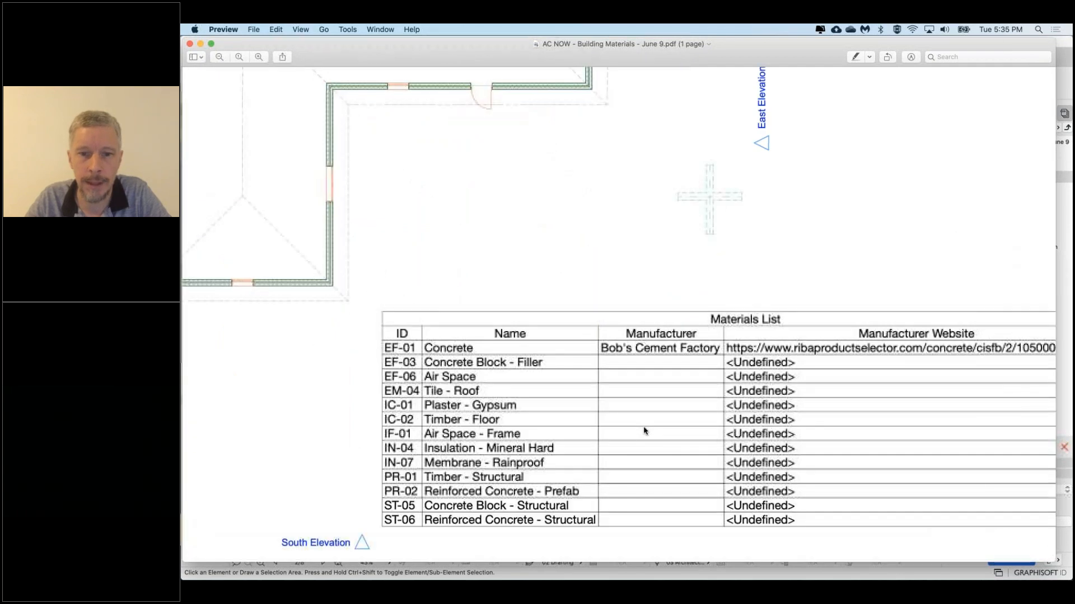
scroll(644, 430, "right", 2)
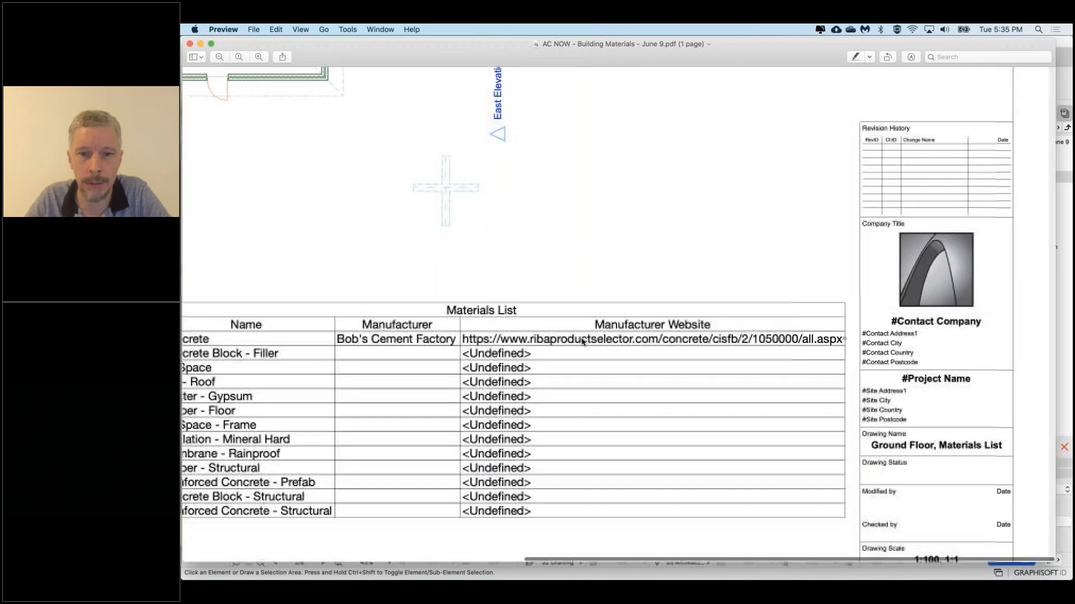
Test the Concrete row's manufacturer website link in the PDF, and return to the PDF in Preview
left_click(592, 342)
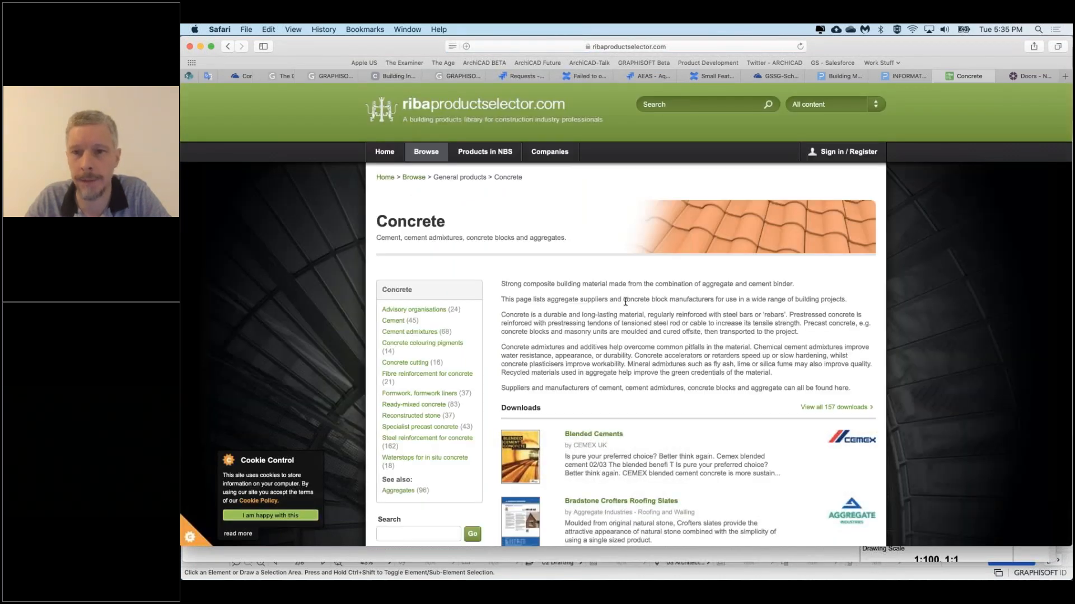
key("super+Tab")
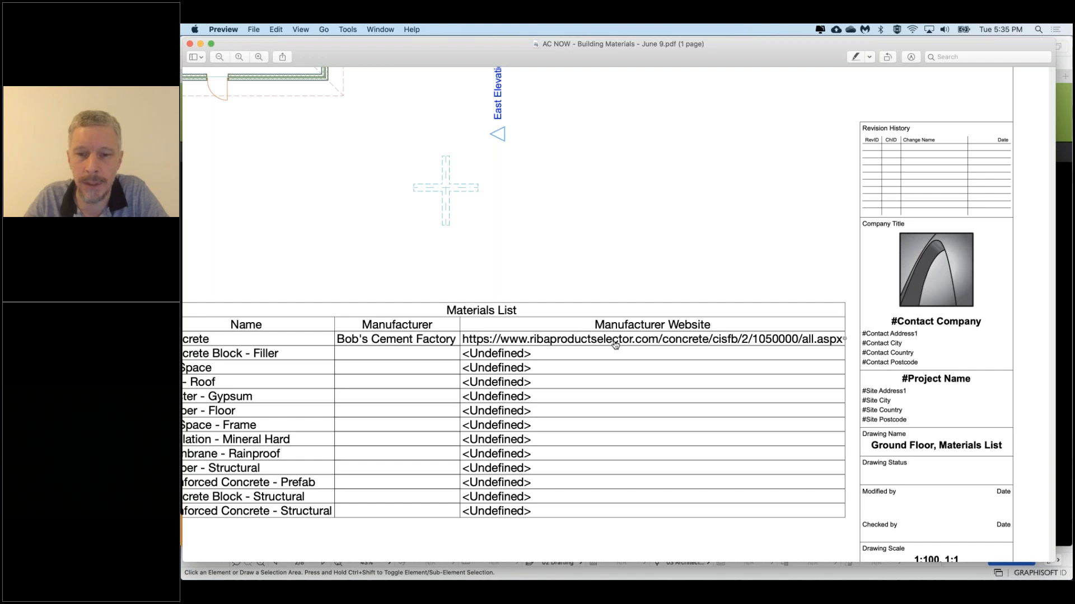
scroll(616, 344, "up", 2)
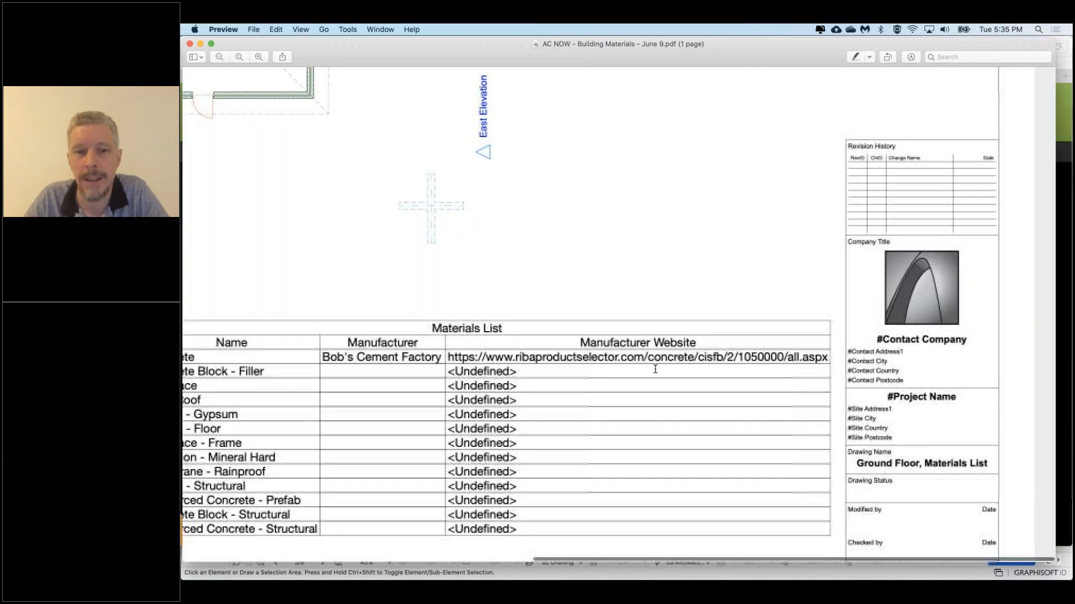
scroll(554, 288, "up", 2)
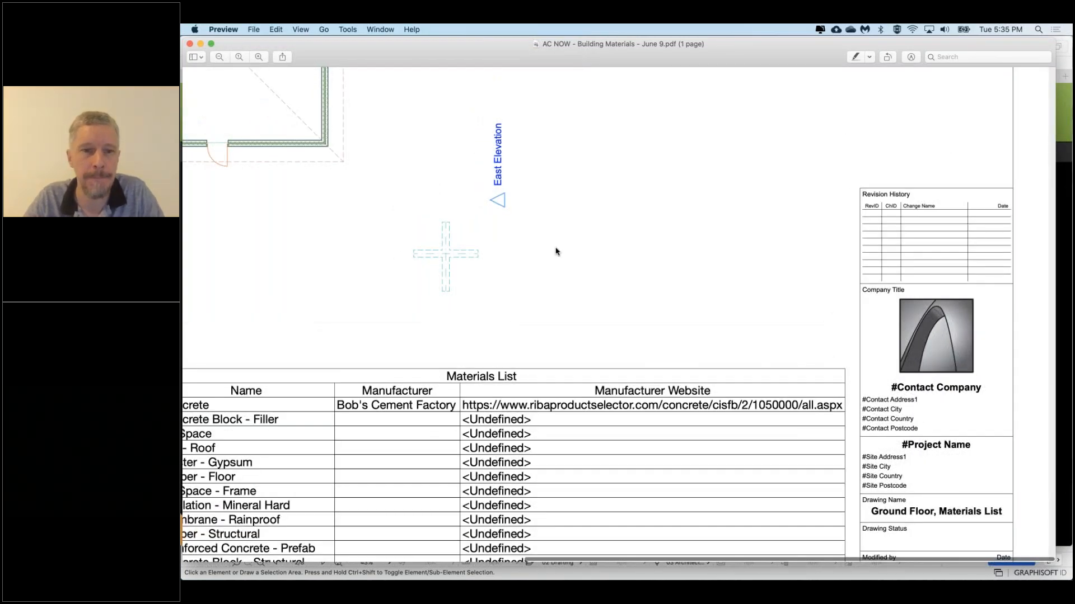
Switch back to Archicad, dismiss the publishing report and bring up the Materials List schedule
key("super+Tab")
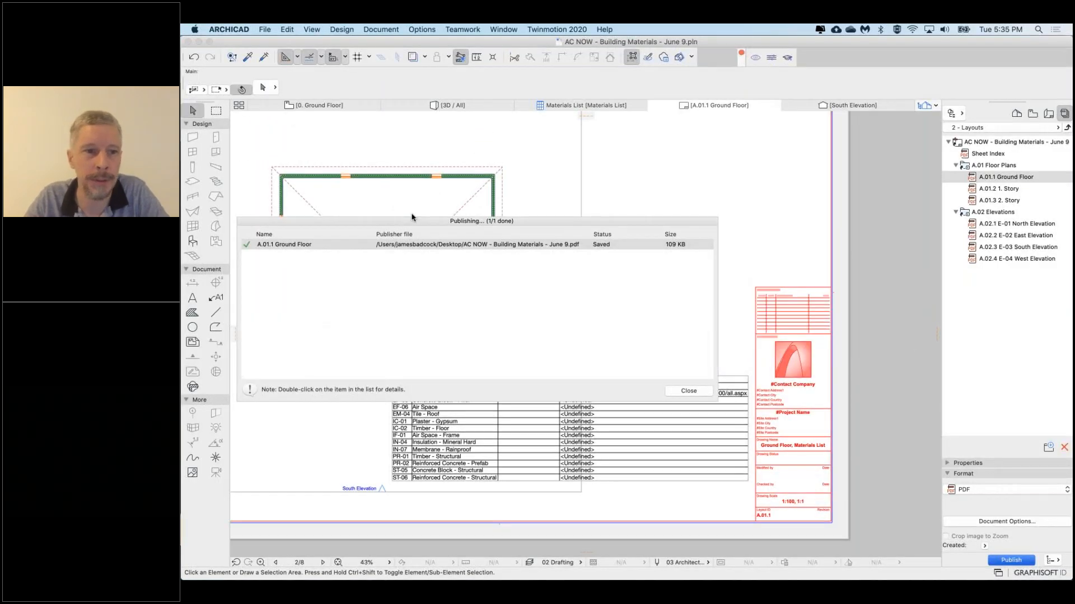
left_click(689, 391)
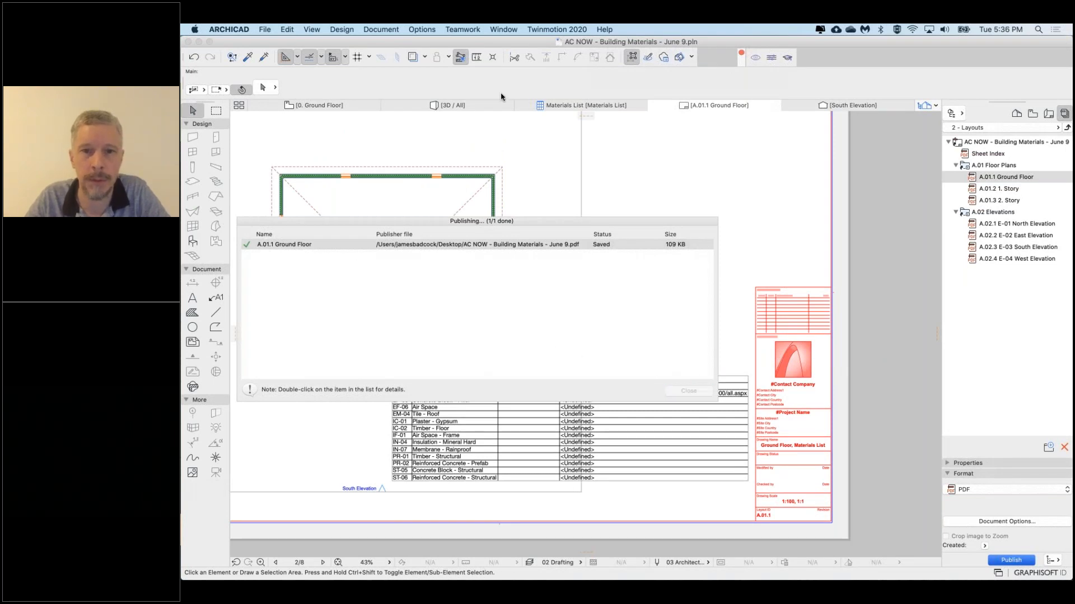
left_click(568, 107)
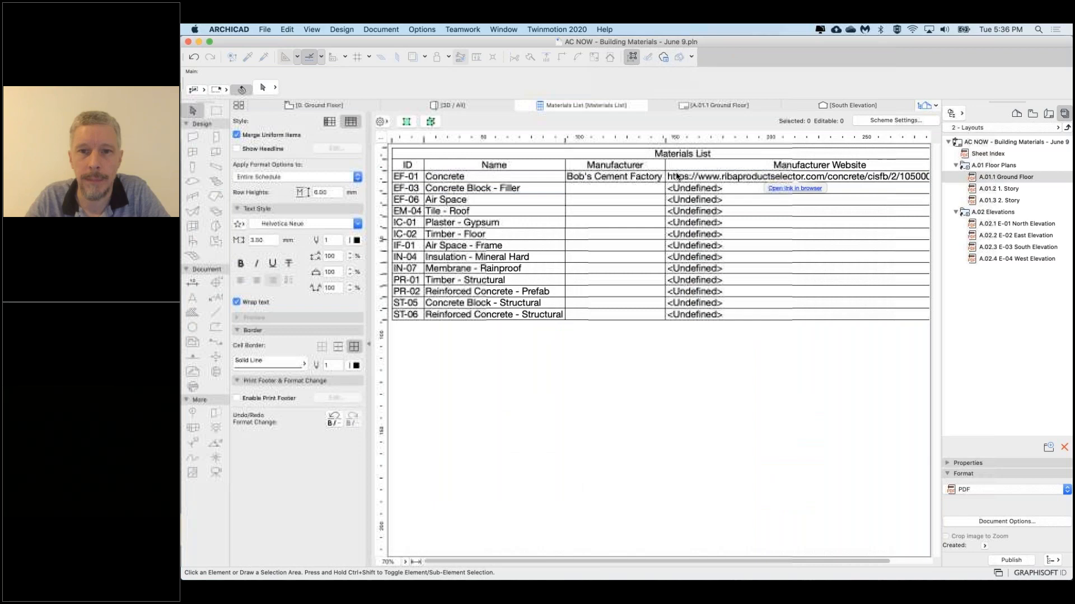
Try to colour the Concrete row's website value blue with text pen 6 in the Materials List schedule
left_click(676, 179)
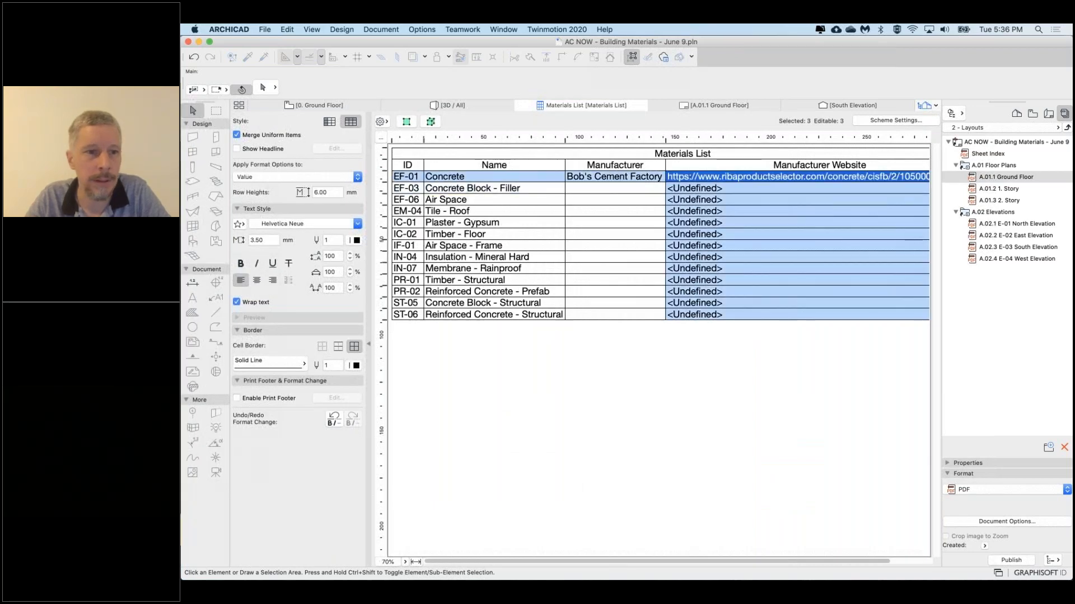
left_click(354, 242)
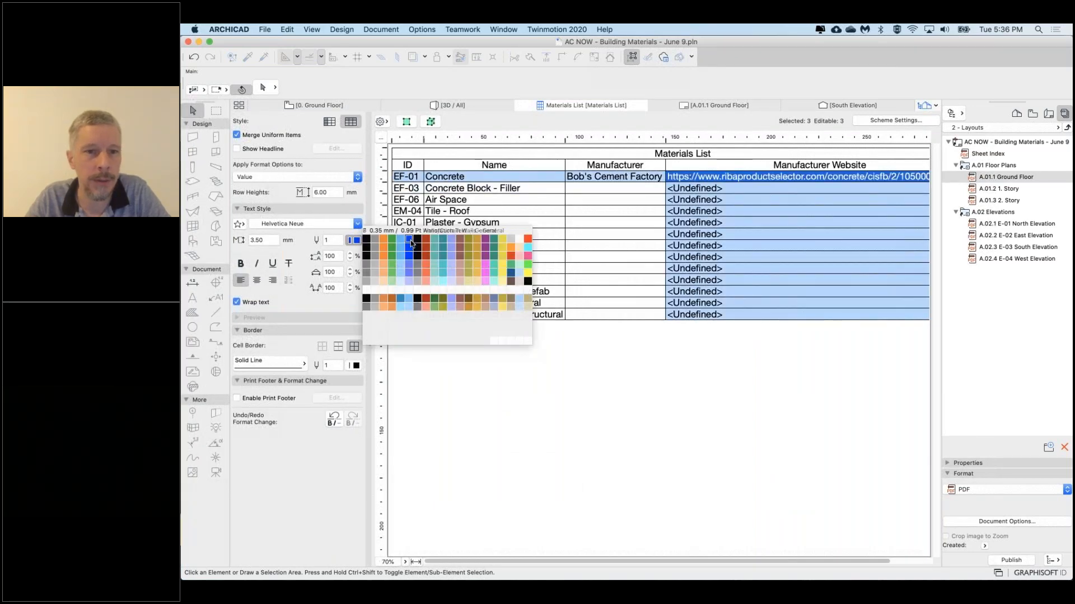
left_click(418, 247)
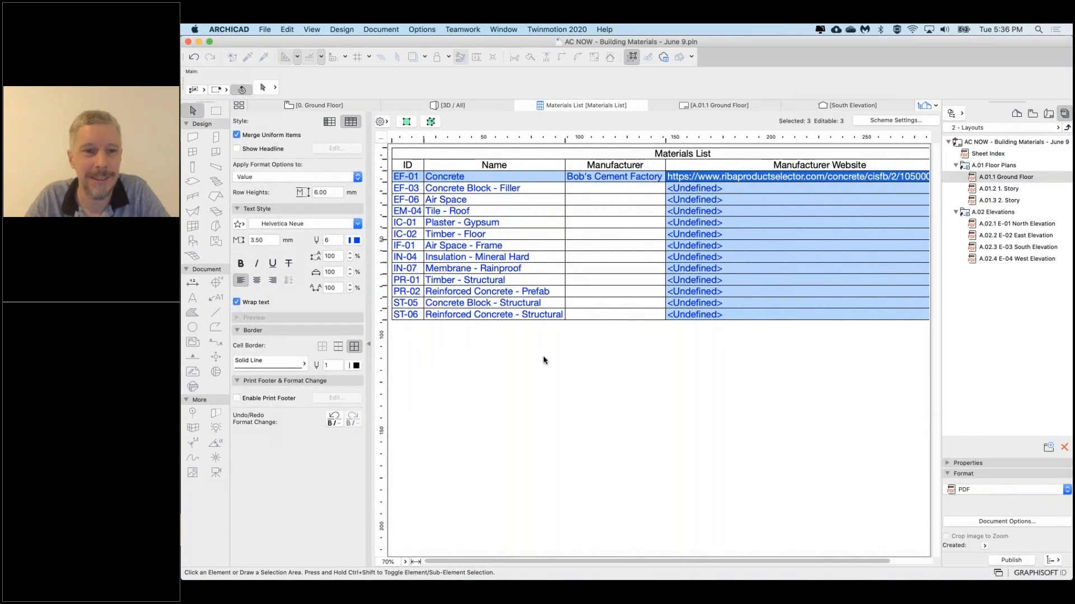
left_click(620, 344)
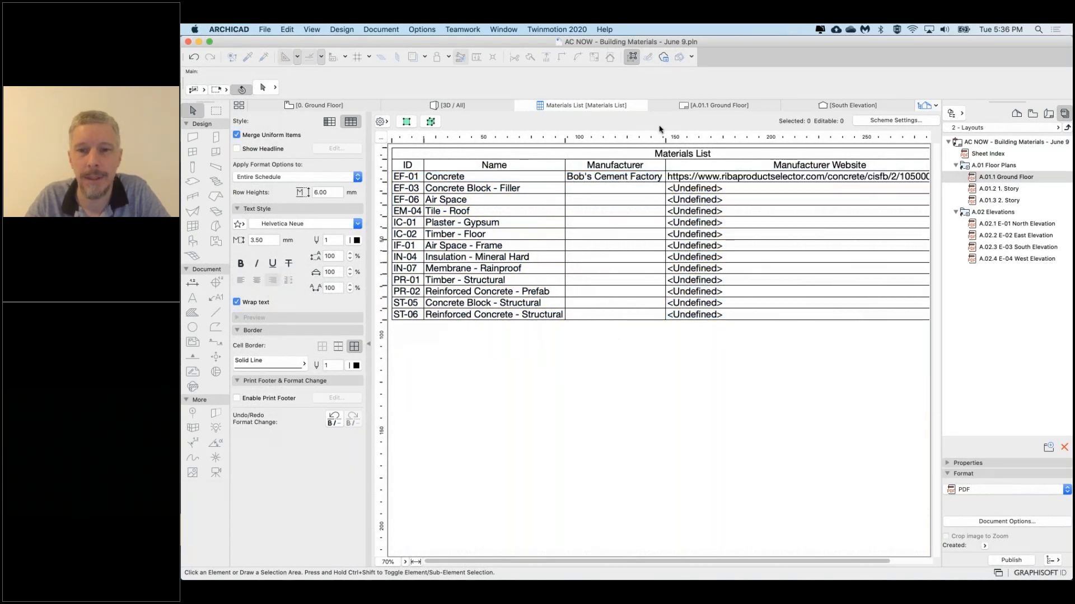
left_click(670, 178)
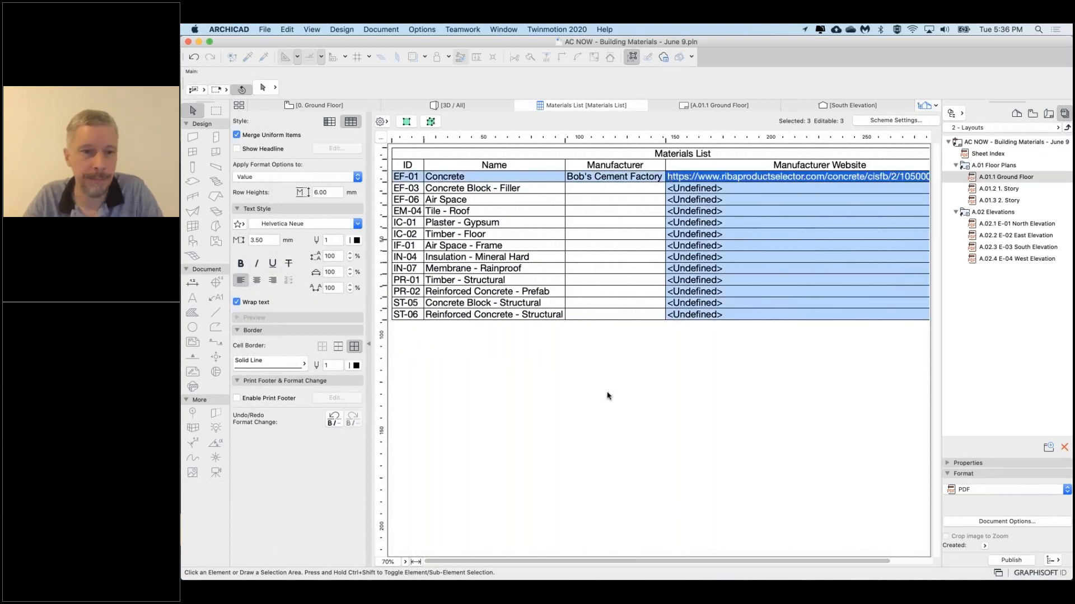
Switch to the published PDF in Preview and recheck the Materials List from the ID column to the website column
key("super+Tab")
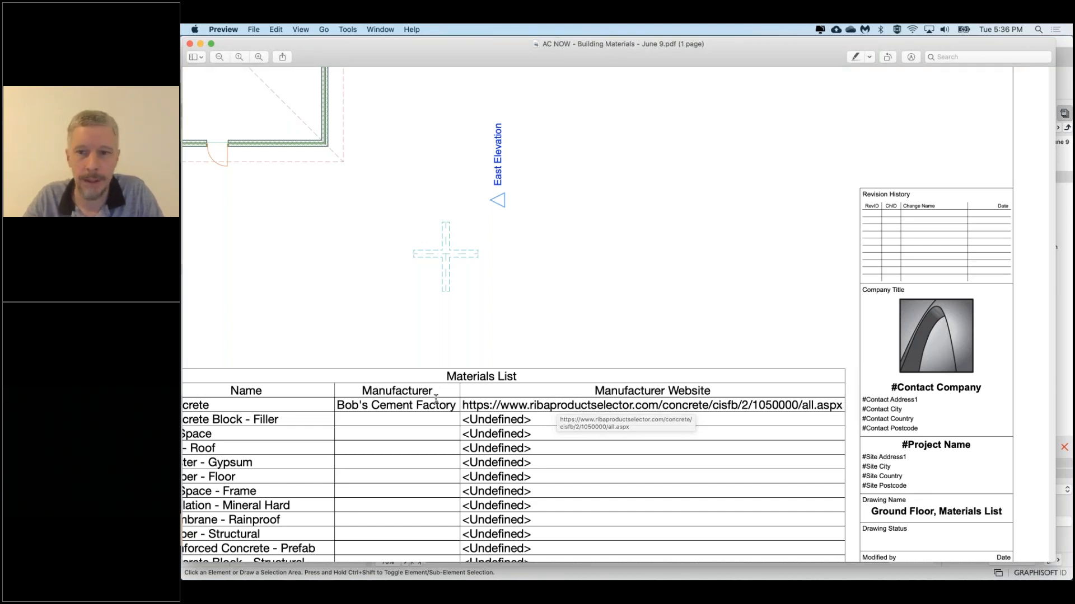
scroll(436, 399, "left", 5)
scroll(436, 399, "down", 5)
scroll(436, 399, "up", 3)
scroll(436, 399, "right", 1)
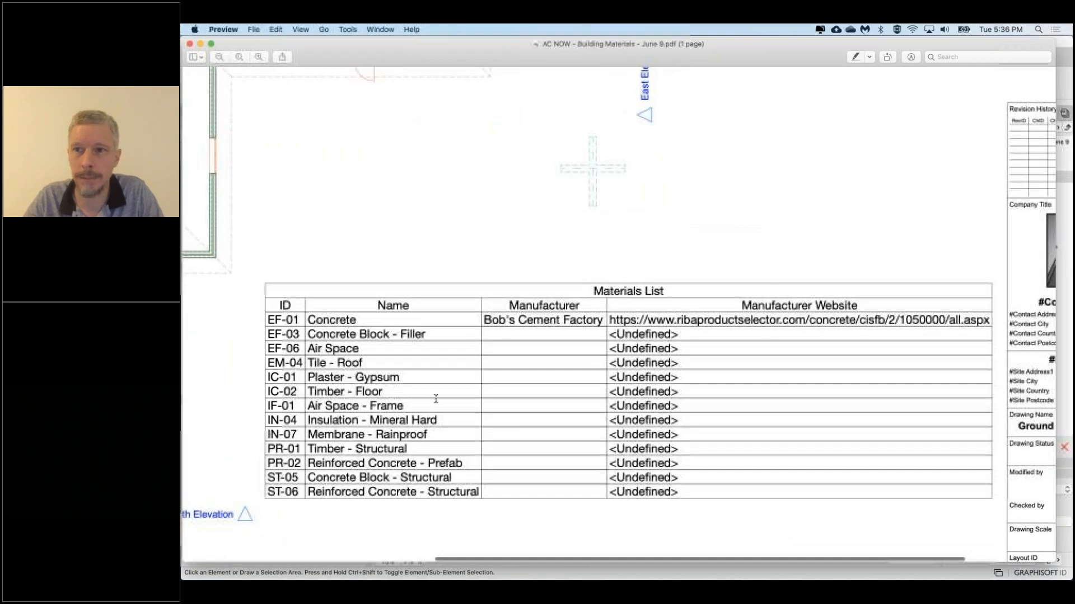
Switch back to Archicad and bring up the 0. Ground Floor plan at the column with the Column tool active
key("super+Tab")
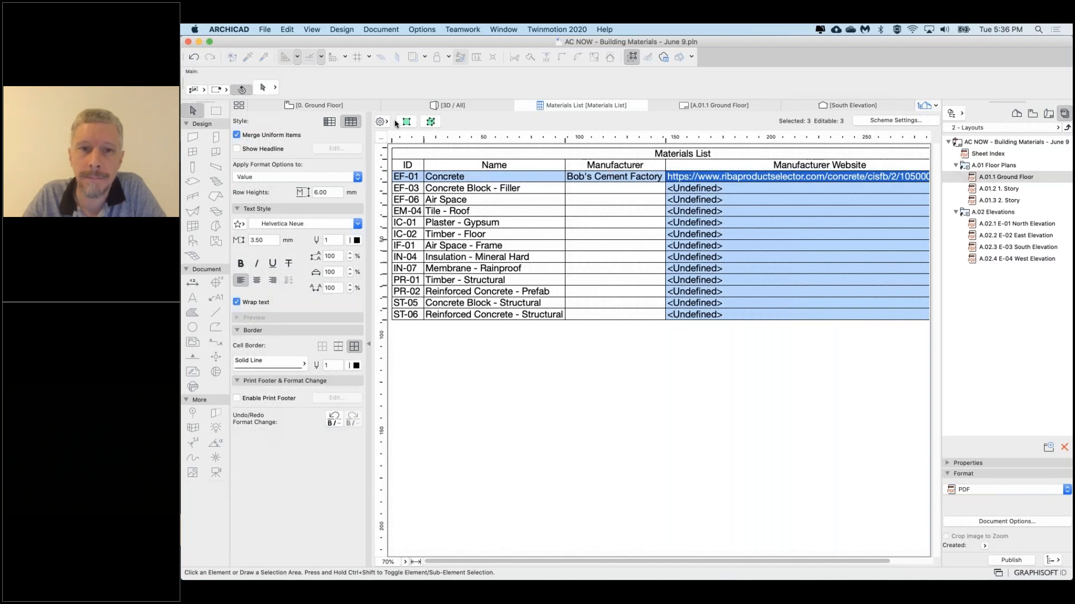
left_click(374, 105)
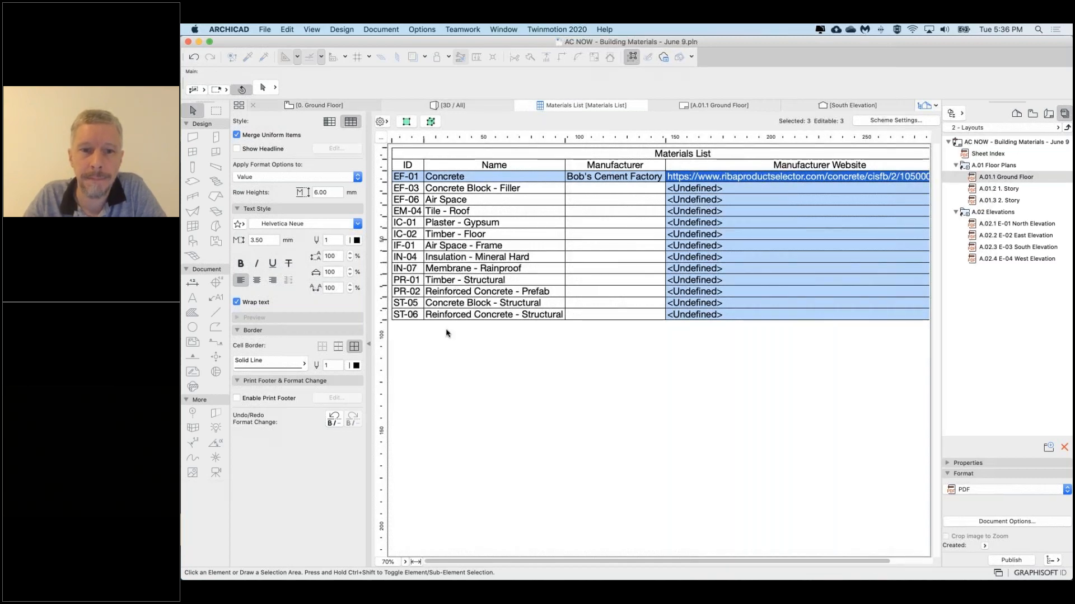
left_click(192, 167)
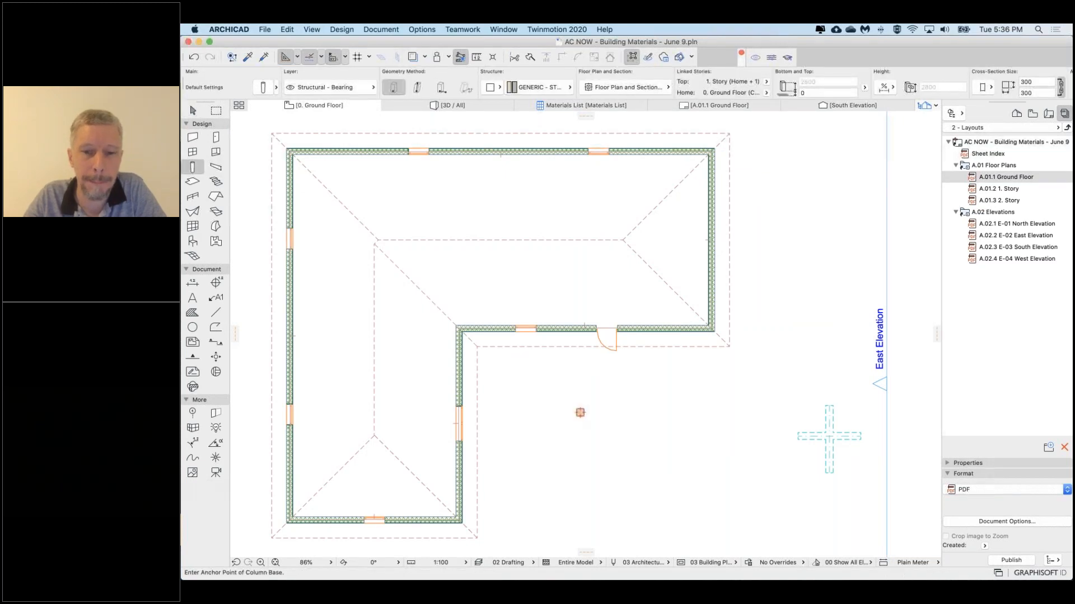
scroll(580, 413, "up", 10)
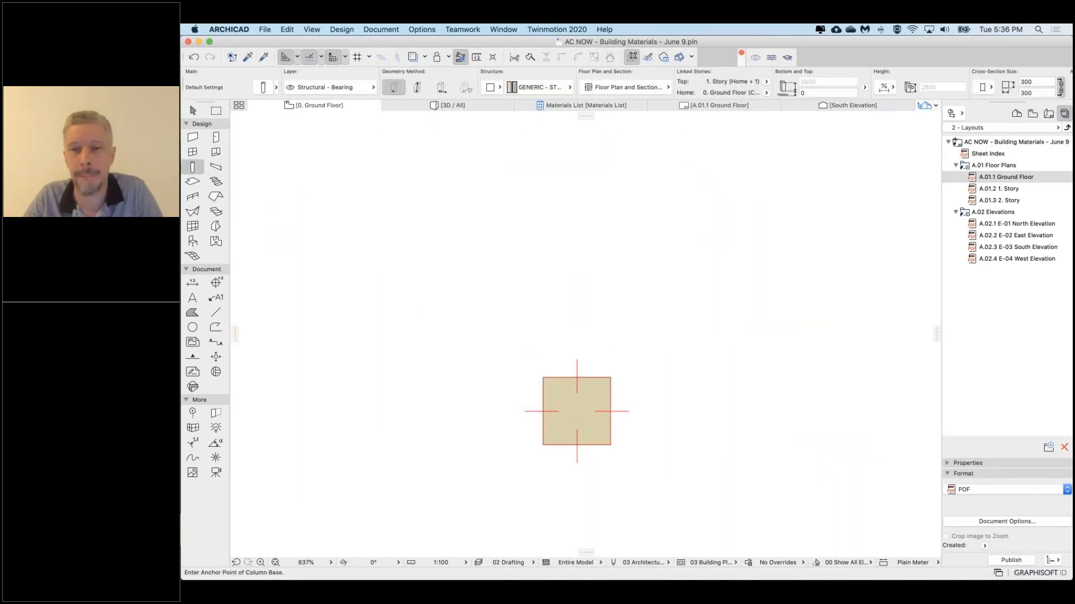
Add a 100 mm GENERIC - EXTERNAL CLADDING veneer to the rectangular column's segment around its GENERIC - STRUCTURAL core
left_click(573, 389)
key("super+t")
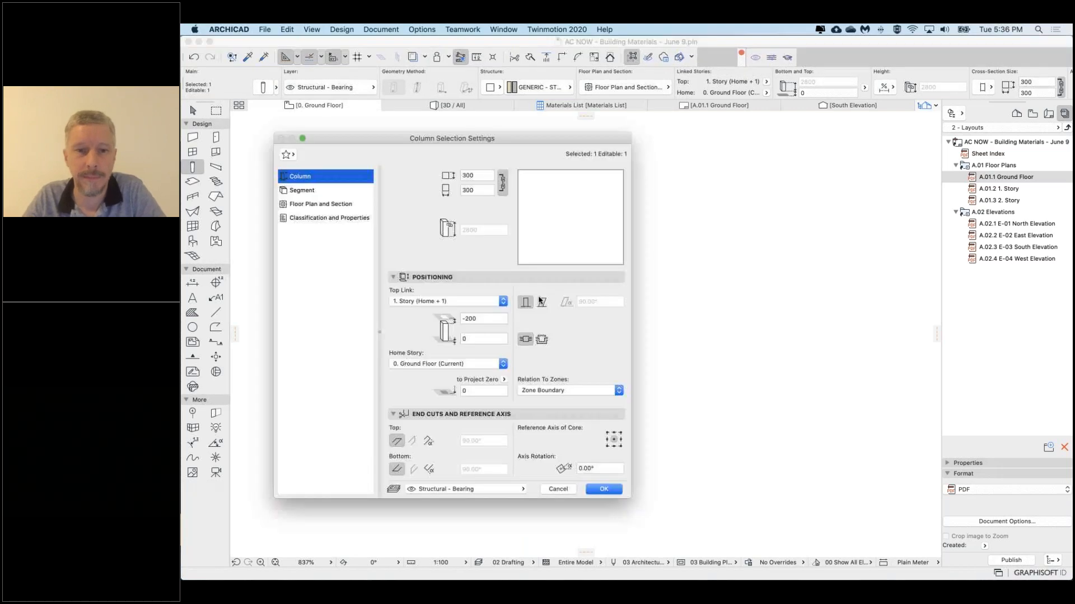
left_click(310, 192)
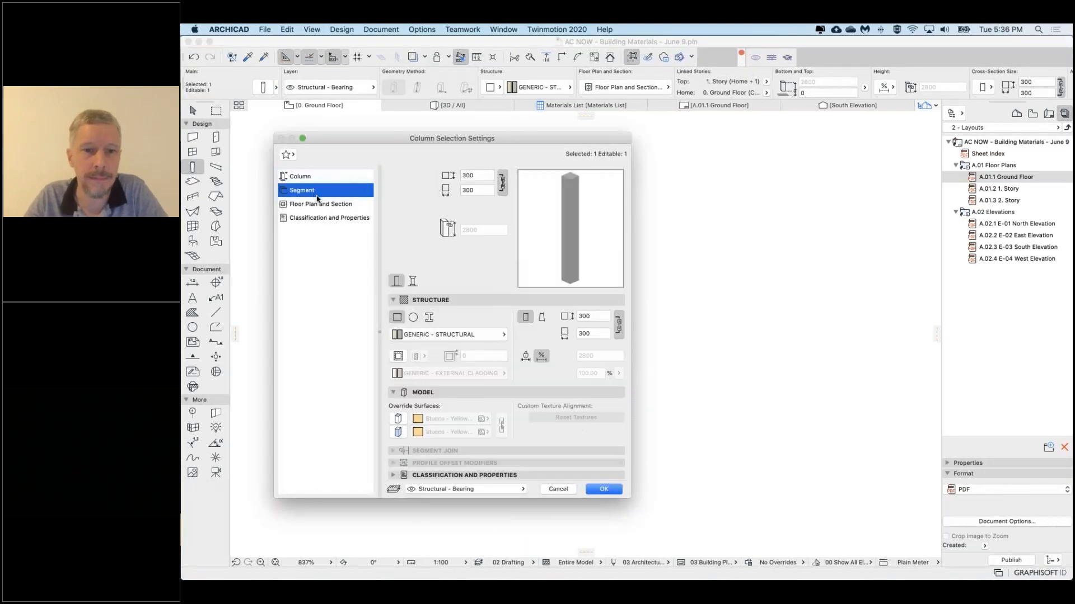
left_click(398, 357)
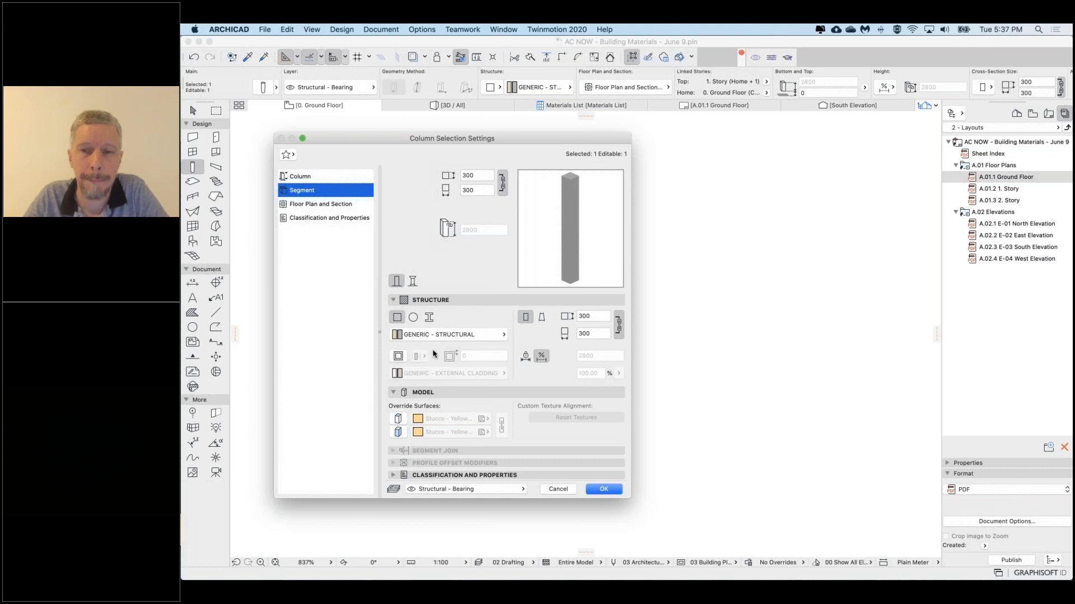
left_click(398, 356)
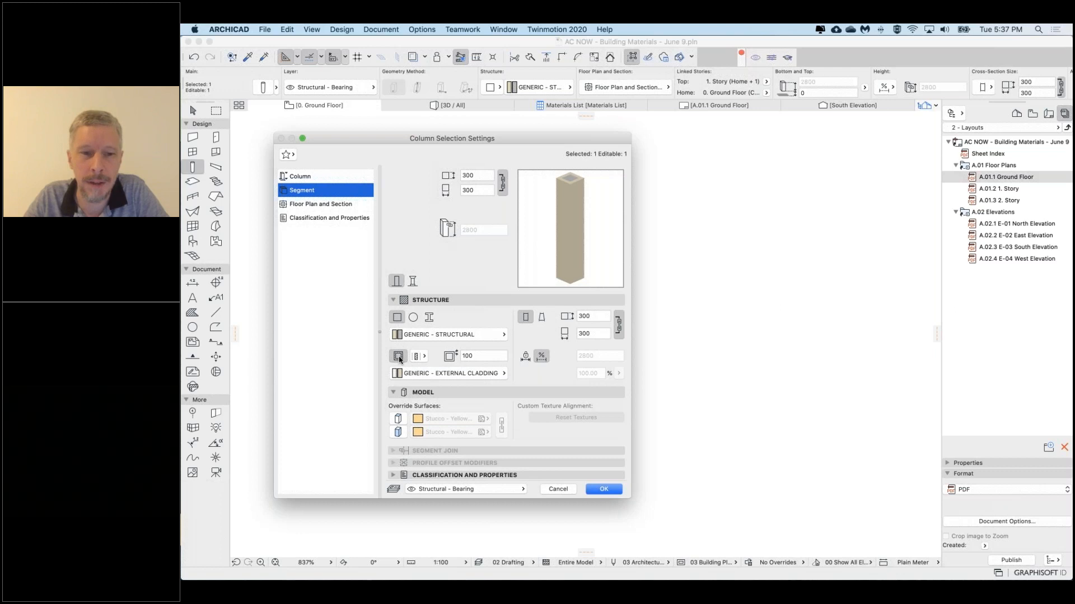
left_click(429, 318)
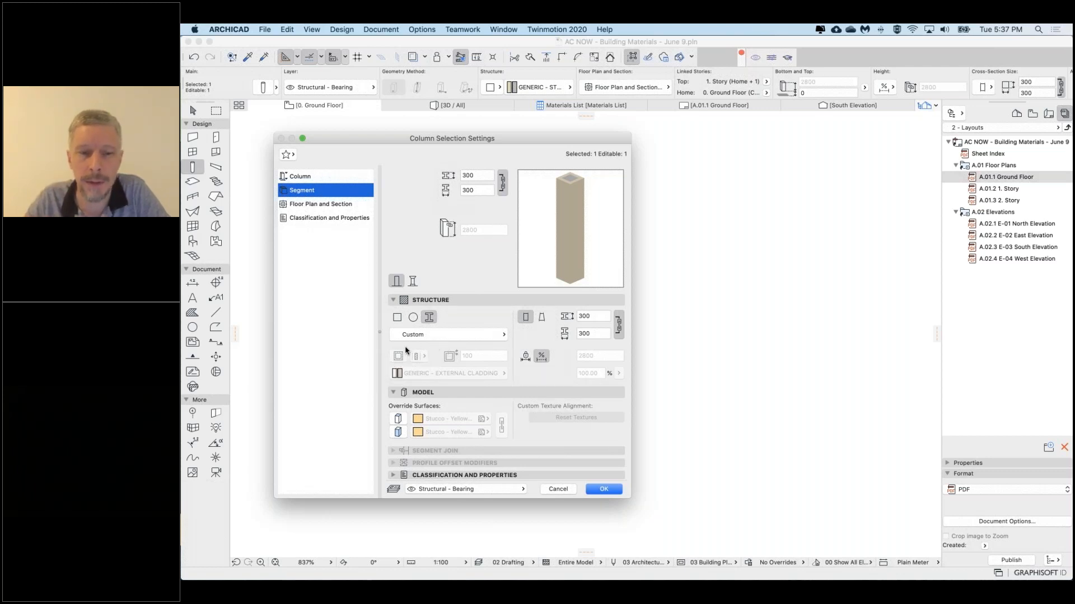
left_click(398, 317)
left_click(399, 357)
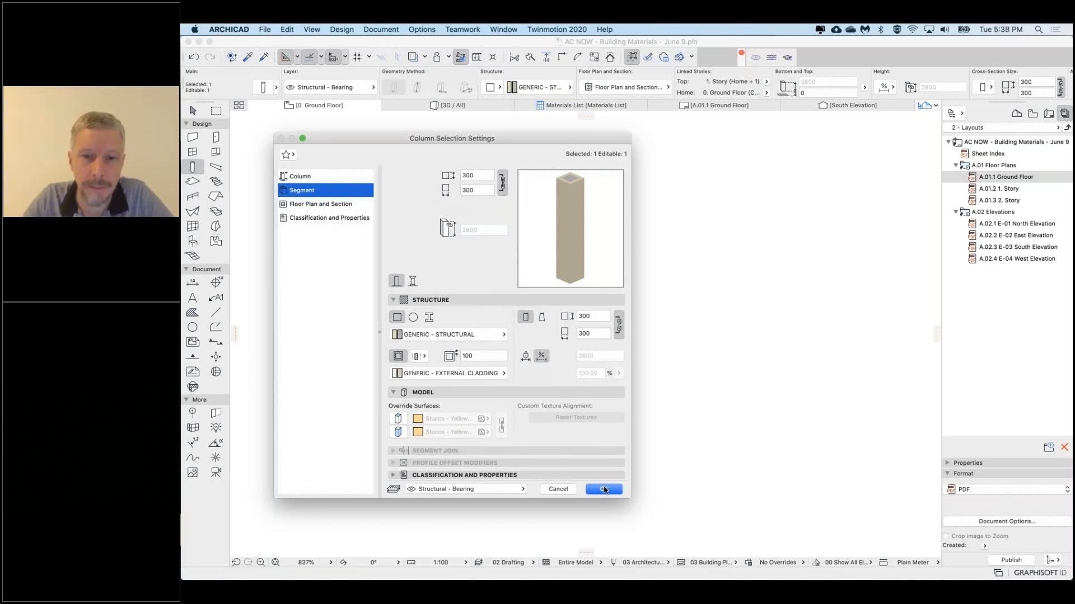
left_click(603, 489)
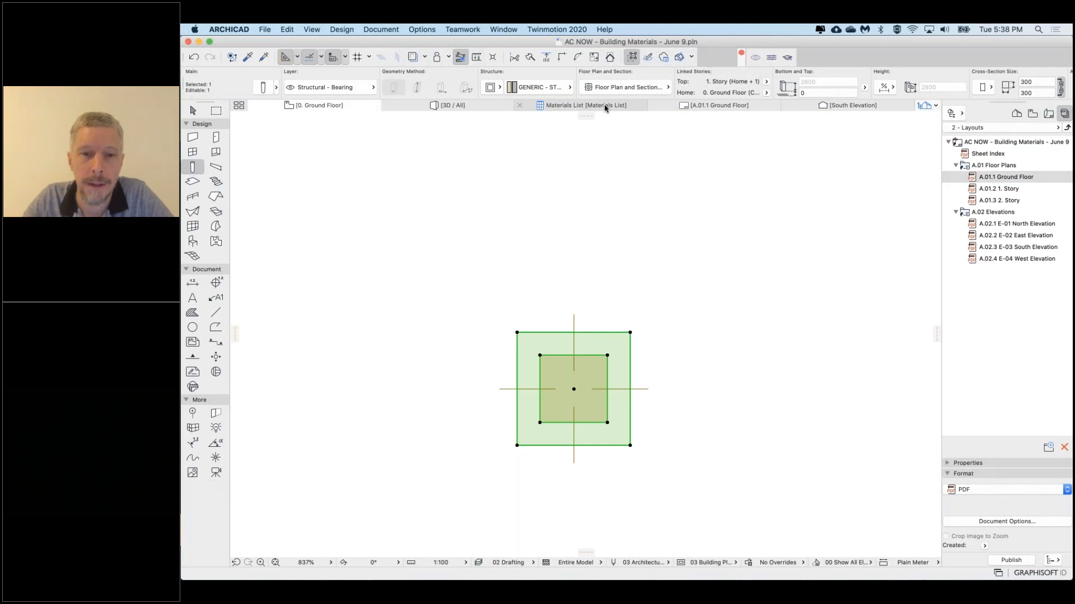
Bring up the Materials List schedule, check the file formats available for saving it, and cancel the save
left_click(604, 107)
left_click(538, 350)
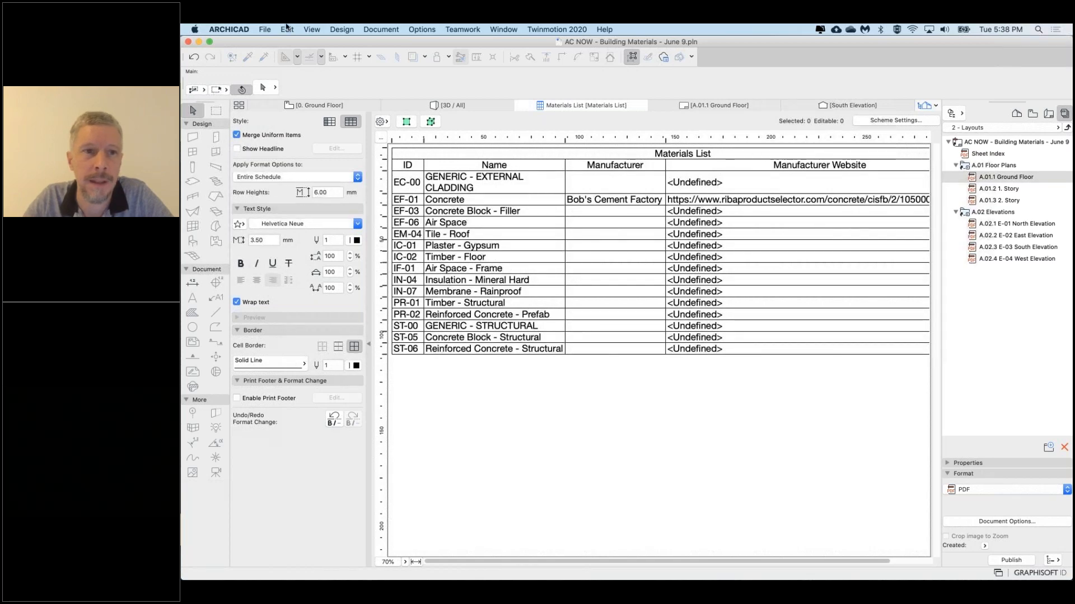
left_click(265, 29)
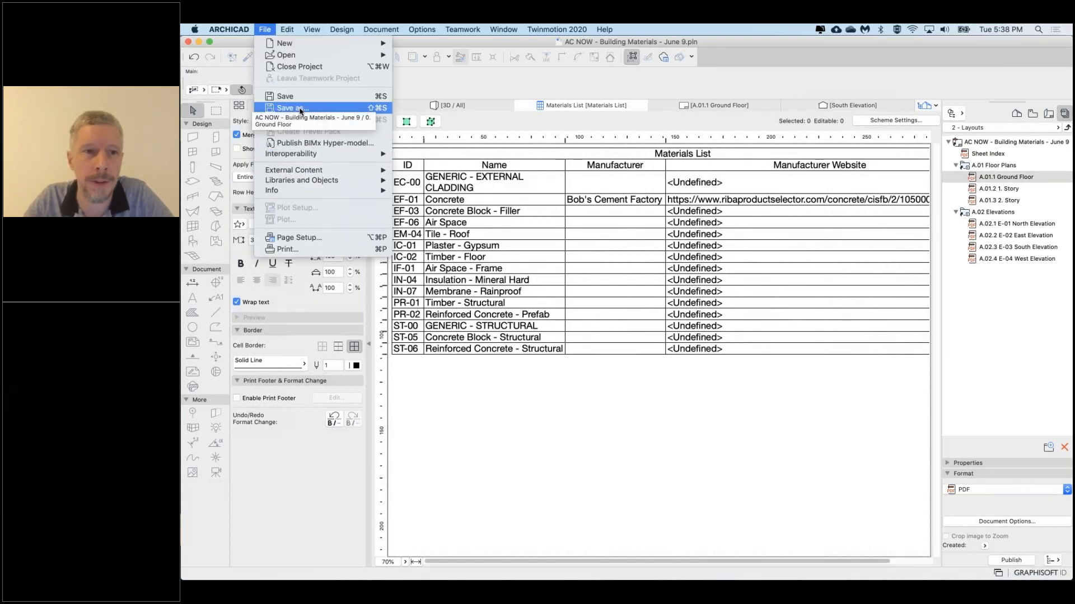
left_click(300, 111)
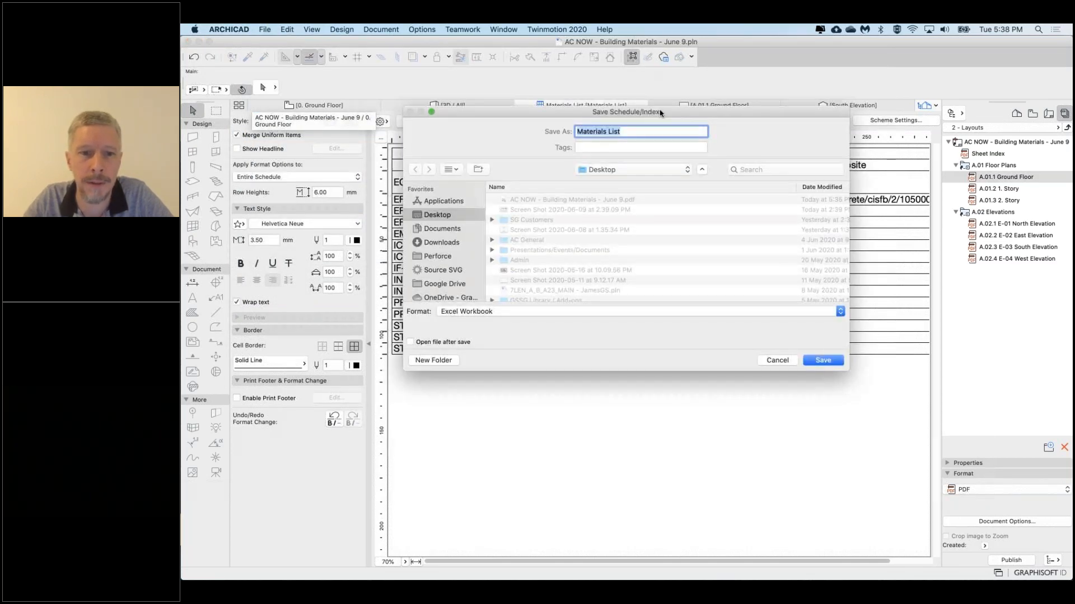
left_click_drag(552, 142, 386, 176)
left_click_drag(685, 403, 683, 460)
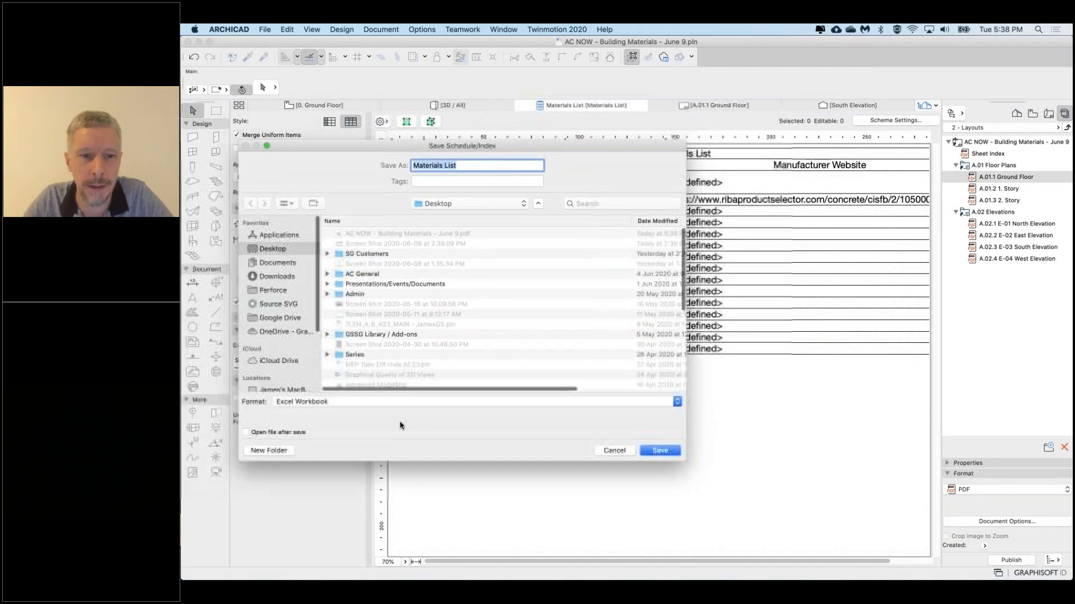
left_click(323, 403)
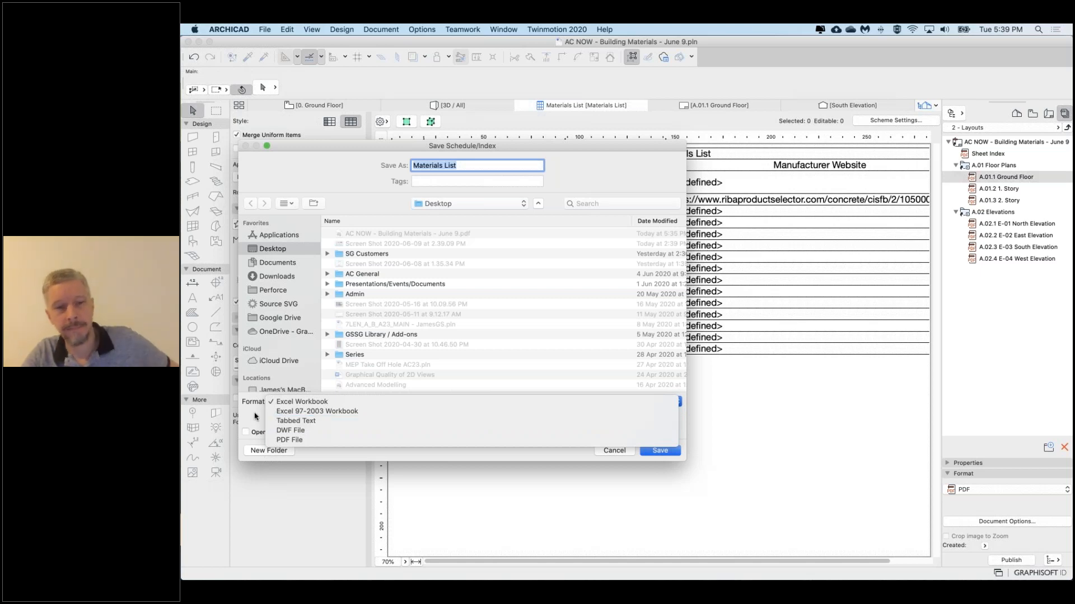
left_click(255, 414)
left_click(614, 450)
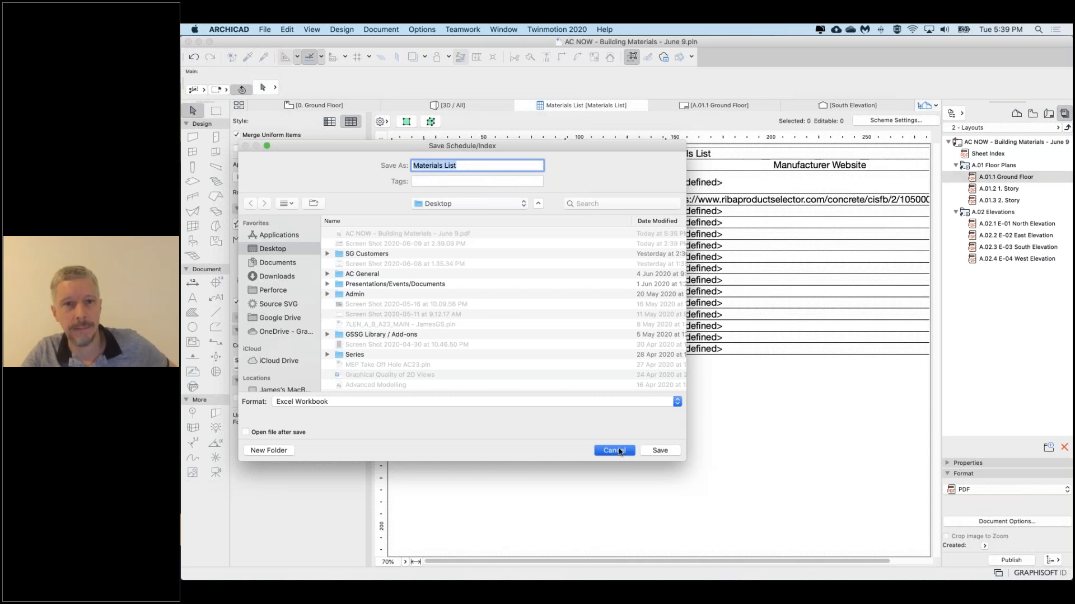
From the 0. Ground Floor plan, open the export of property values from a schedule, check the available element schemes, and cancel
left_click(264, 29)
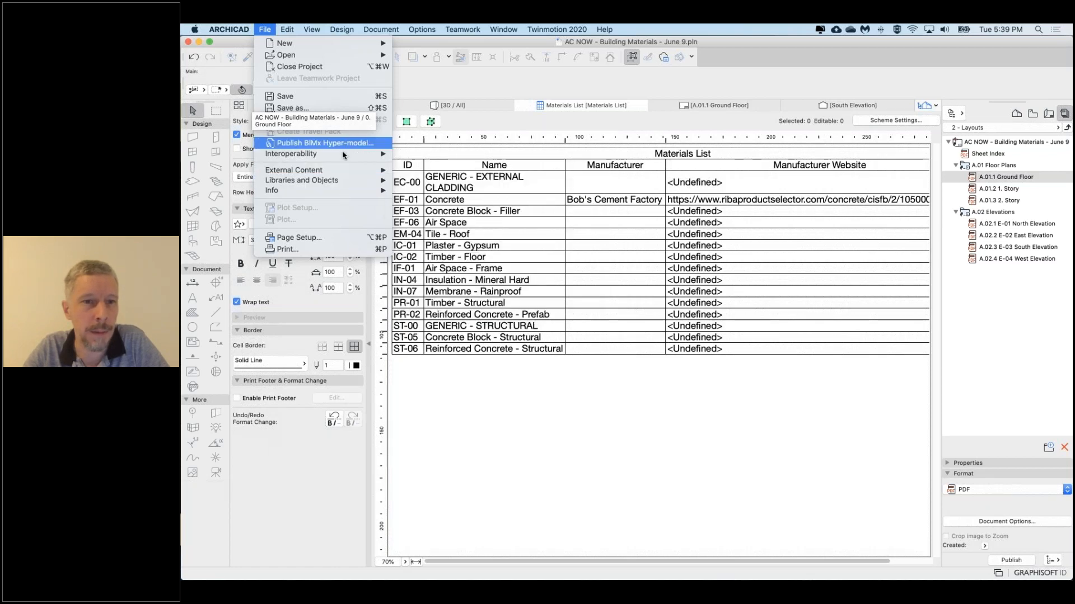
mouse_move(343, 154)
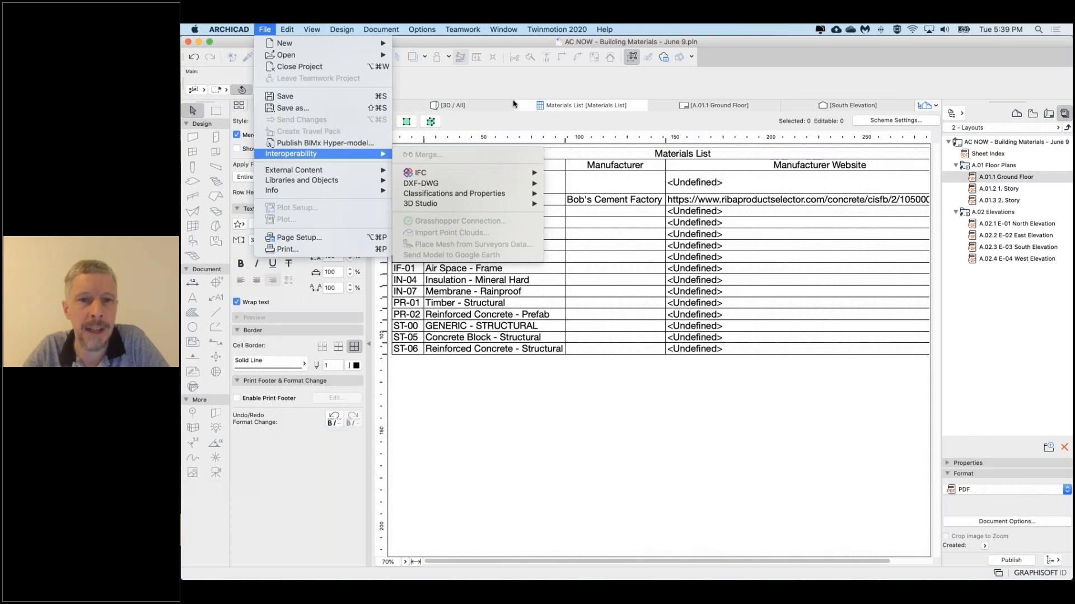
left_click(491, 85)
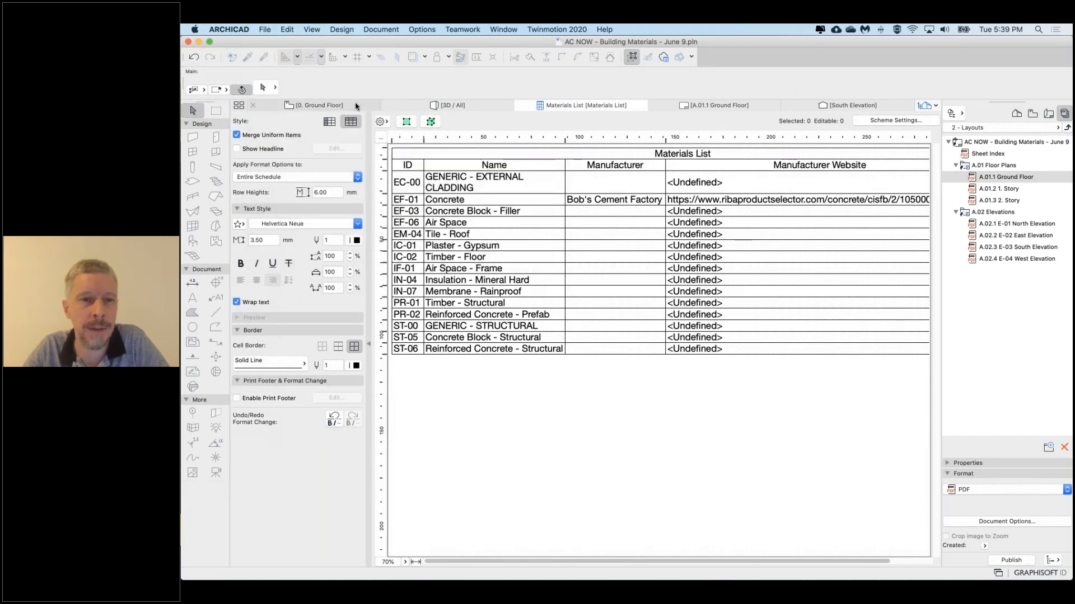
left_click(307, 106)
left_click(262, 29)
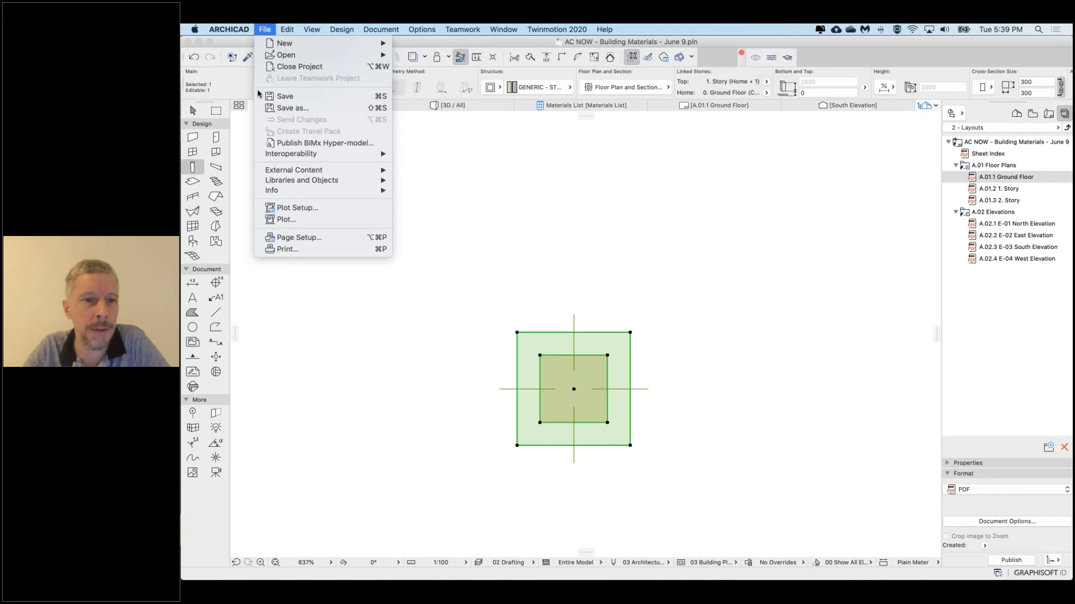
mouse_move(311, 154)
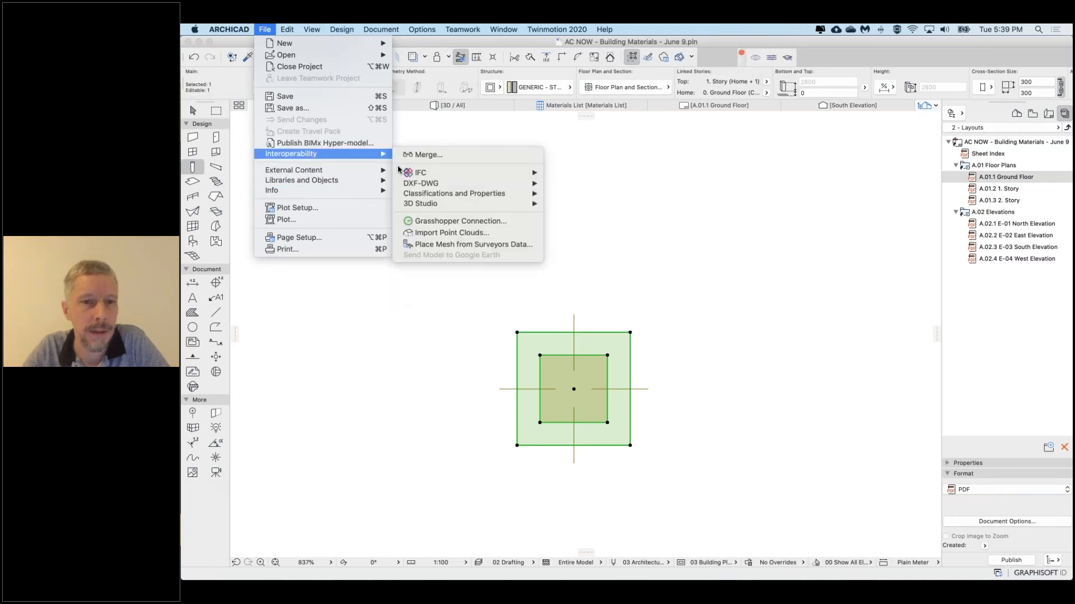
mouse_move(511, 199)
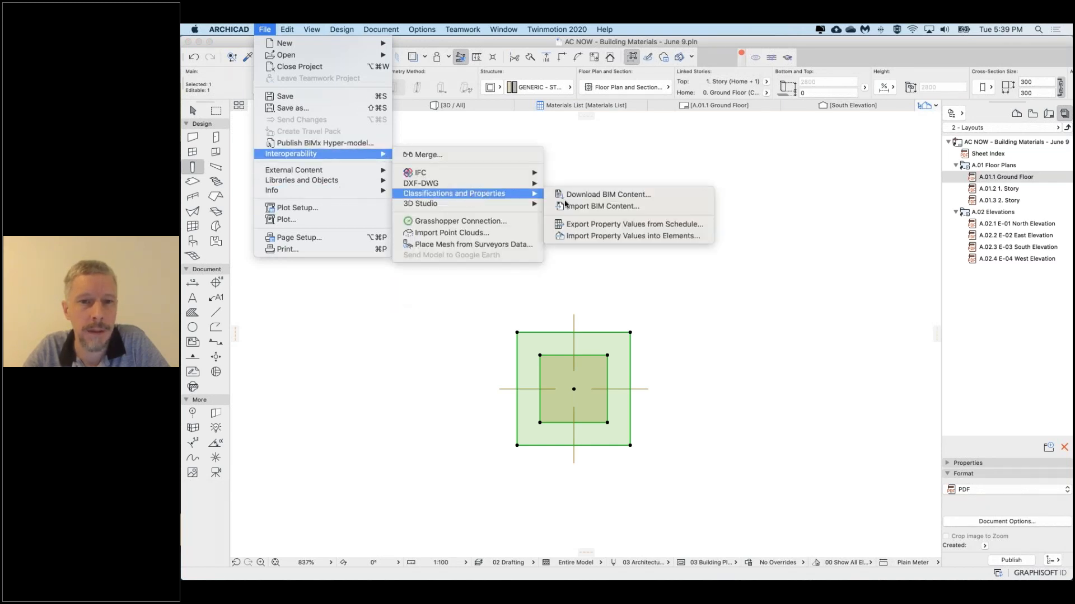
left_click(628, 224)
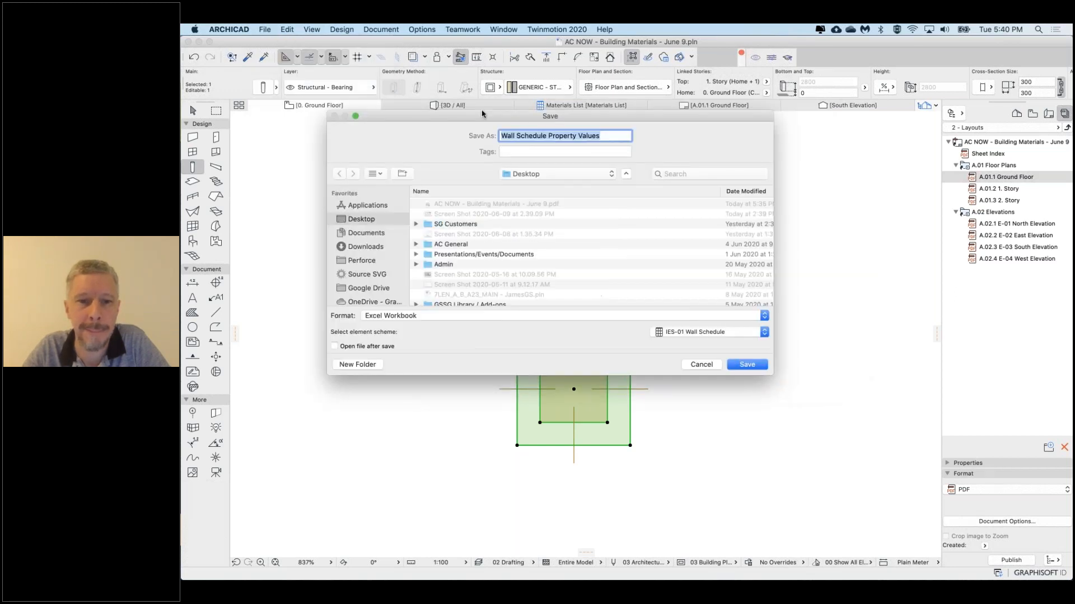
left_click(628, 332)
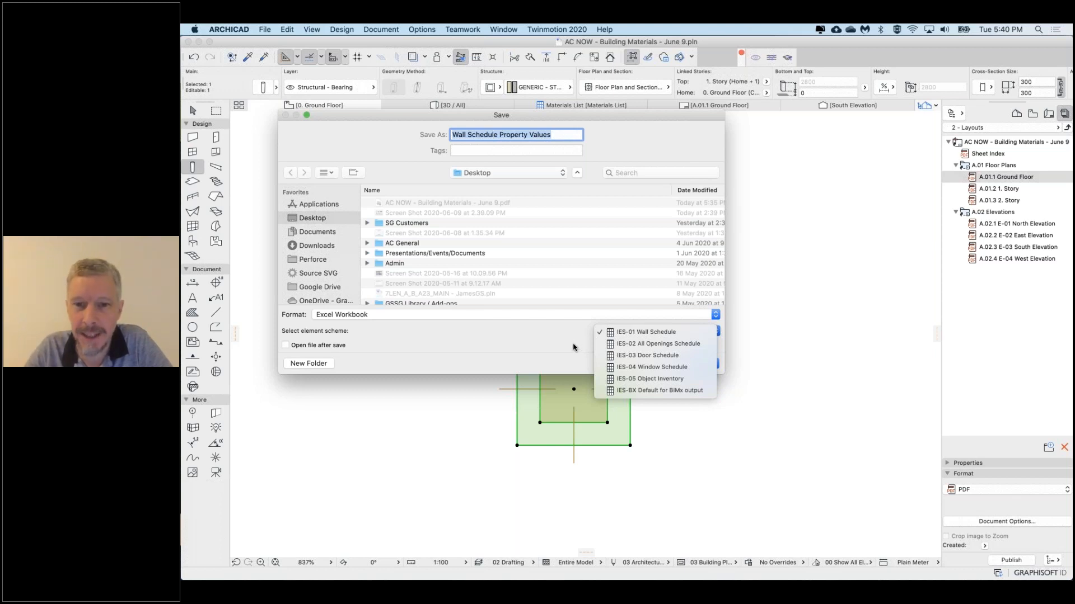
left_click(575, 355)
left_click(652, 363)
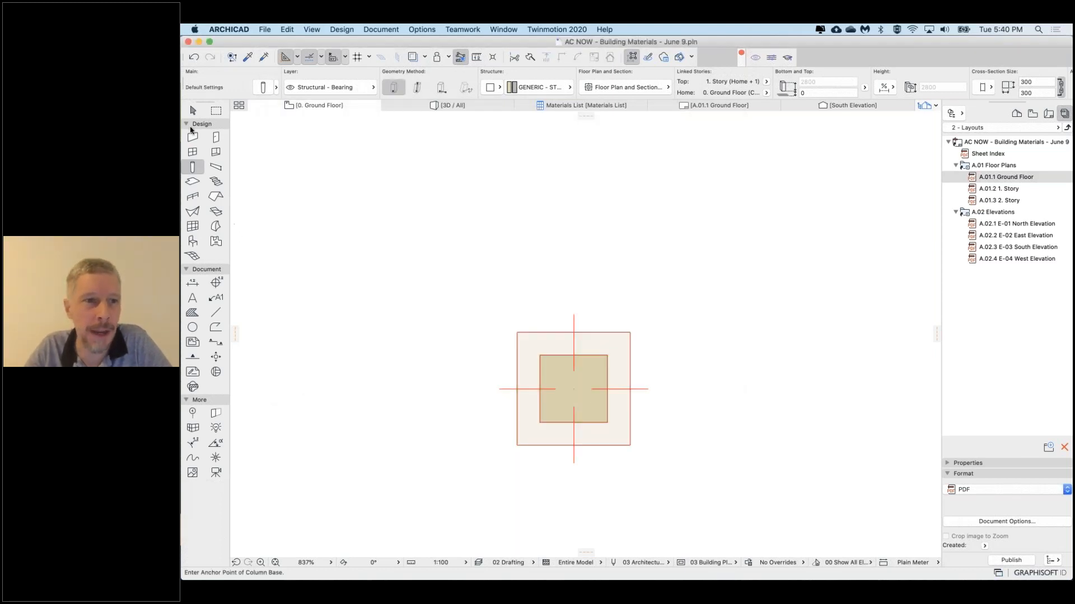
Activate the Arrow tool, show the whole Ground Floor plan, and expand the Surfaces schedules in the Project Map
left_click(193, 110)
scroll(540, 364, "down", 10)
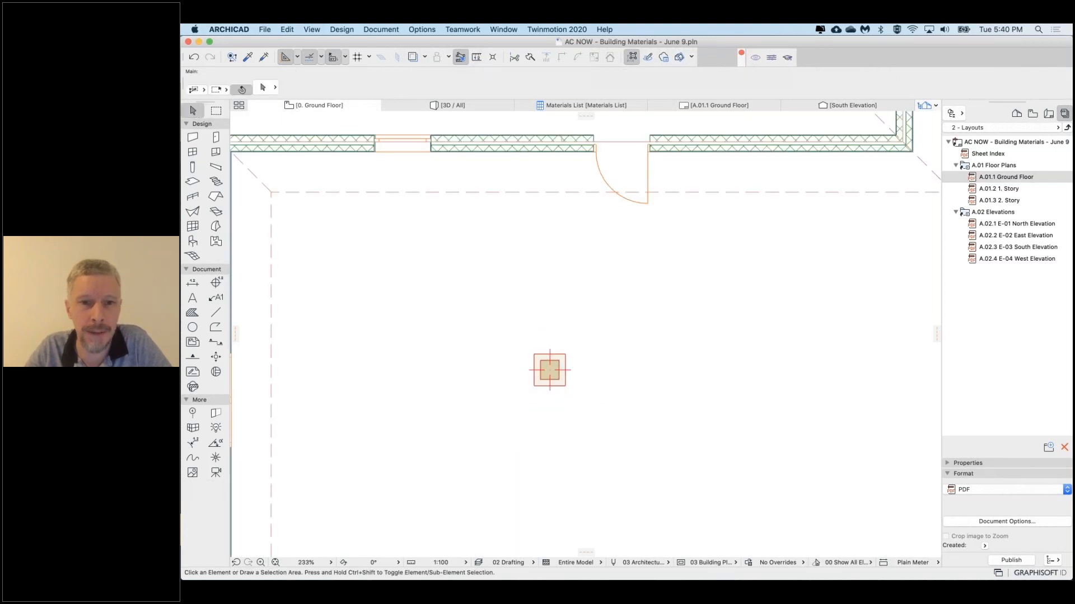
middle_click_drag(542, 364, 545, 392)
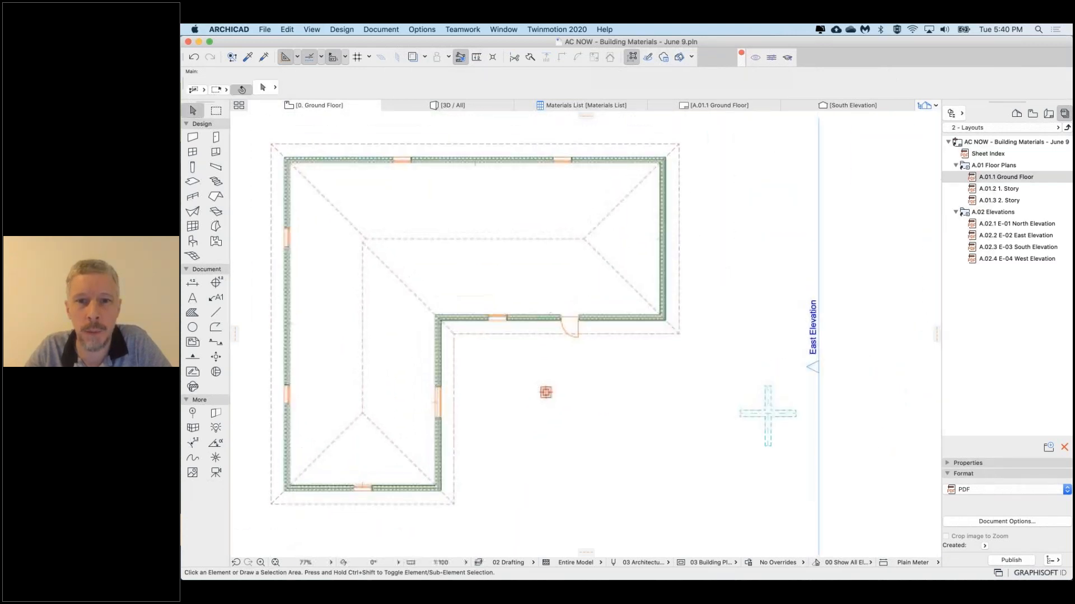
left_click(1034, 114)
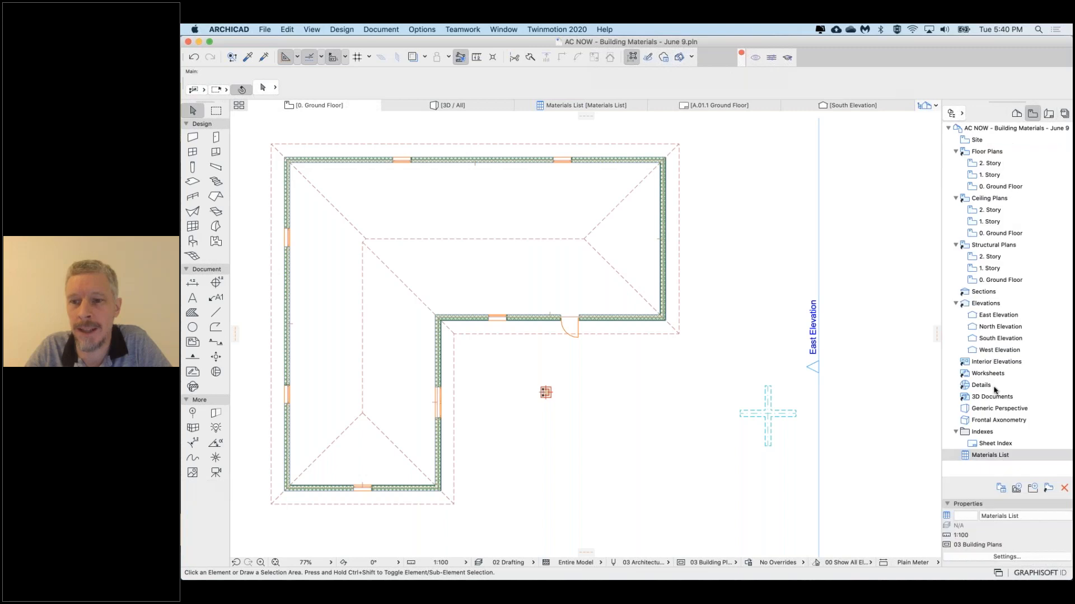
left_click(1017, 115)
scroll(985, 420, "down", 2)
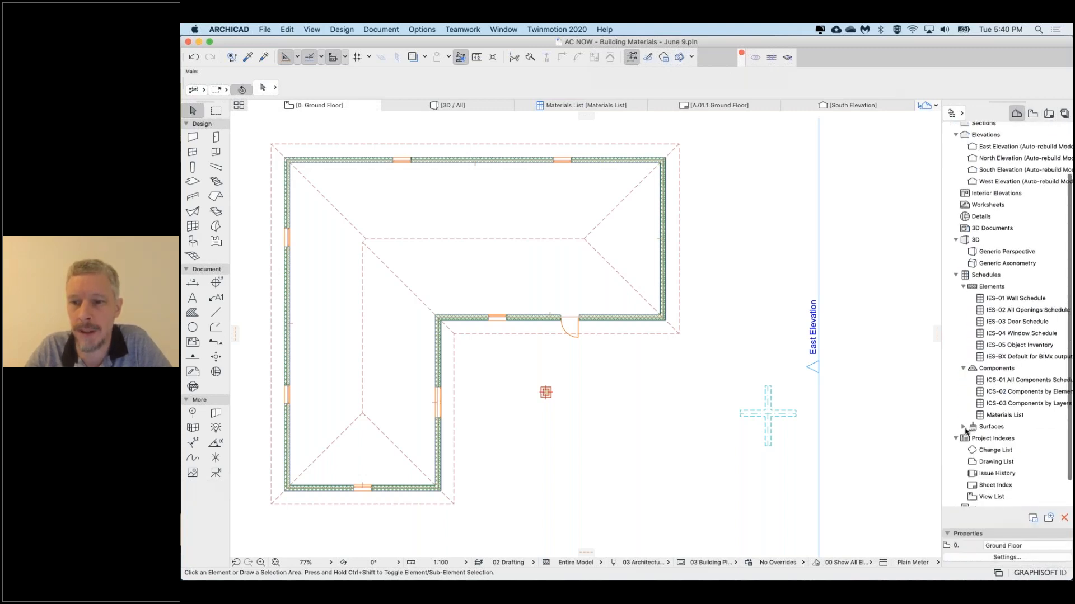
left_click(1001, 425)
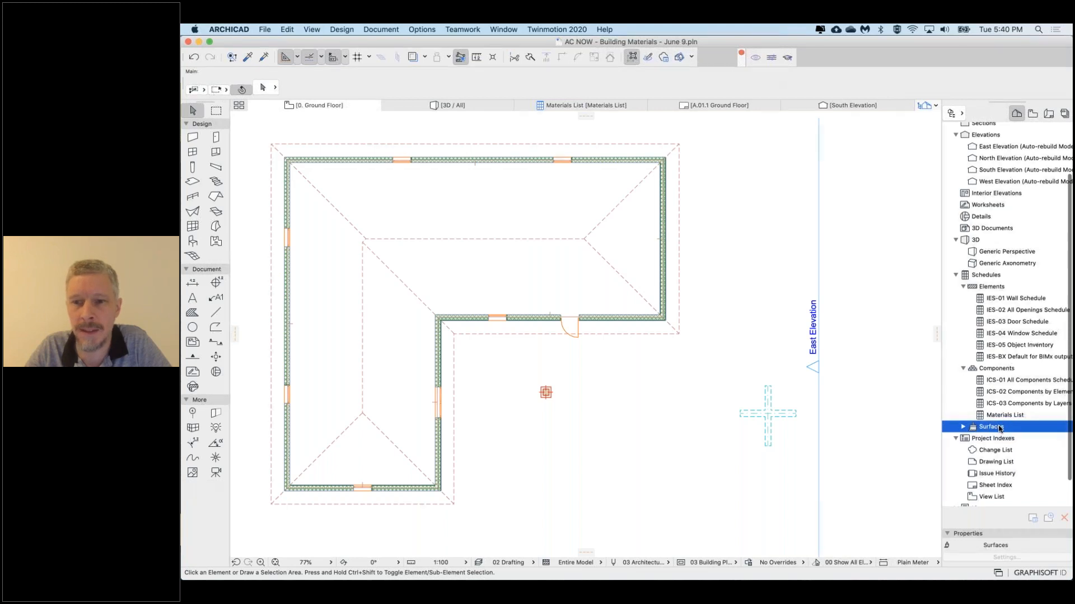
left_click(963, 428)
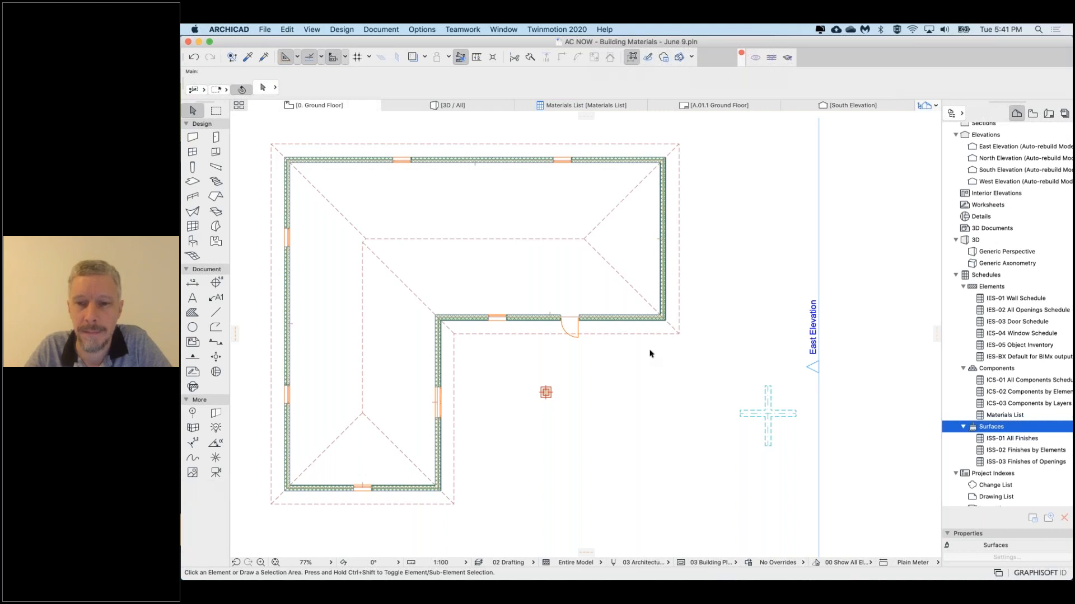
scroll(649, 347, "up", 1)
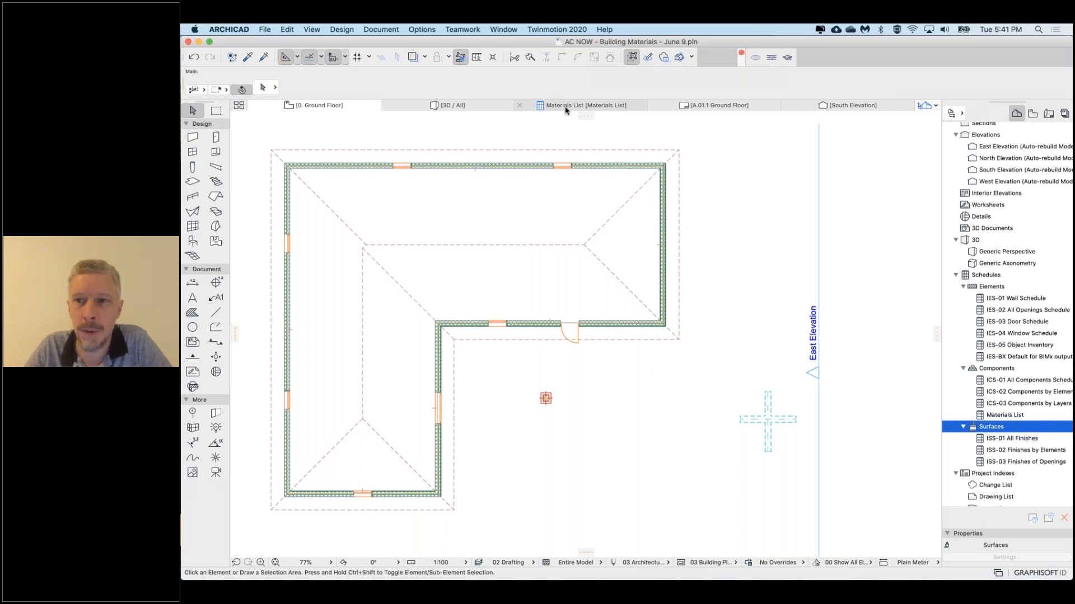
Bring up the Materials List schedule again and open the Building Materials settings at the Concrete material
left_click(565, 107)
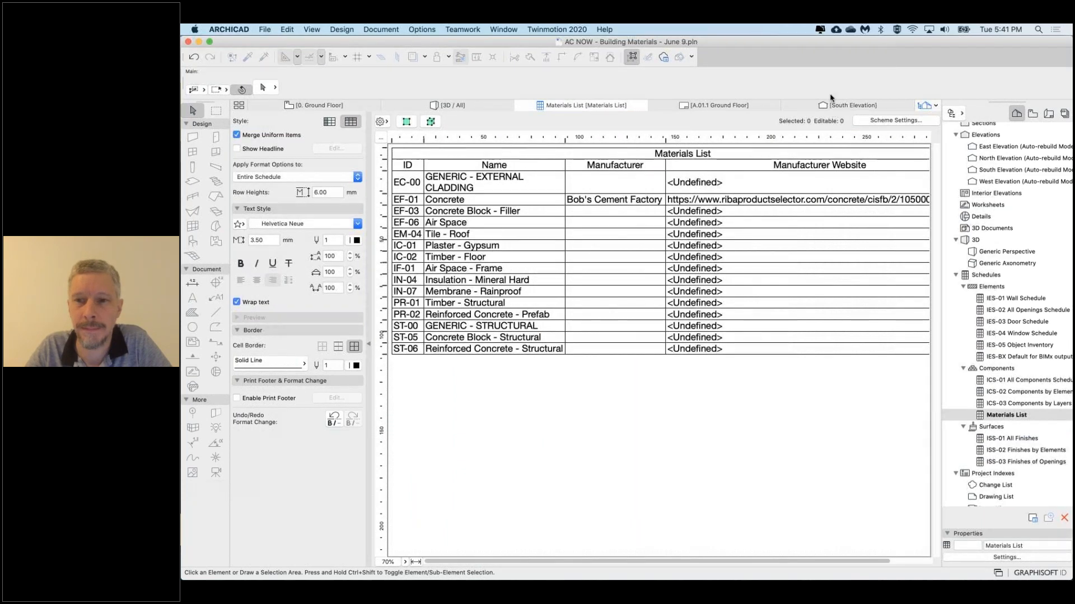
left_click(894, 76)
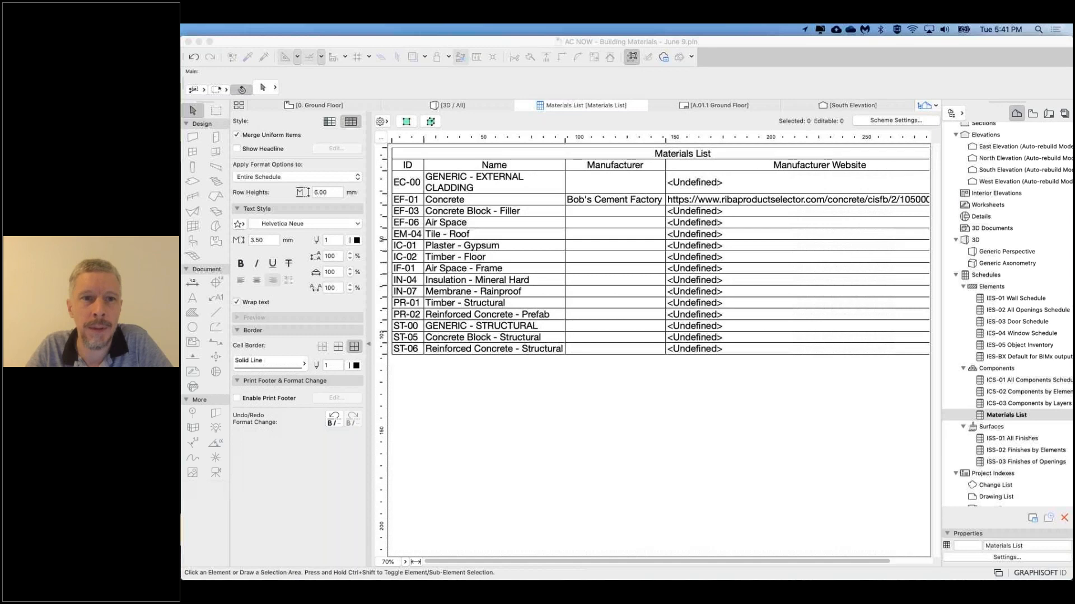
left_click(421, 29)
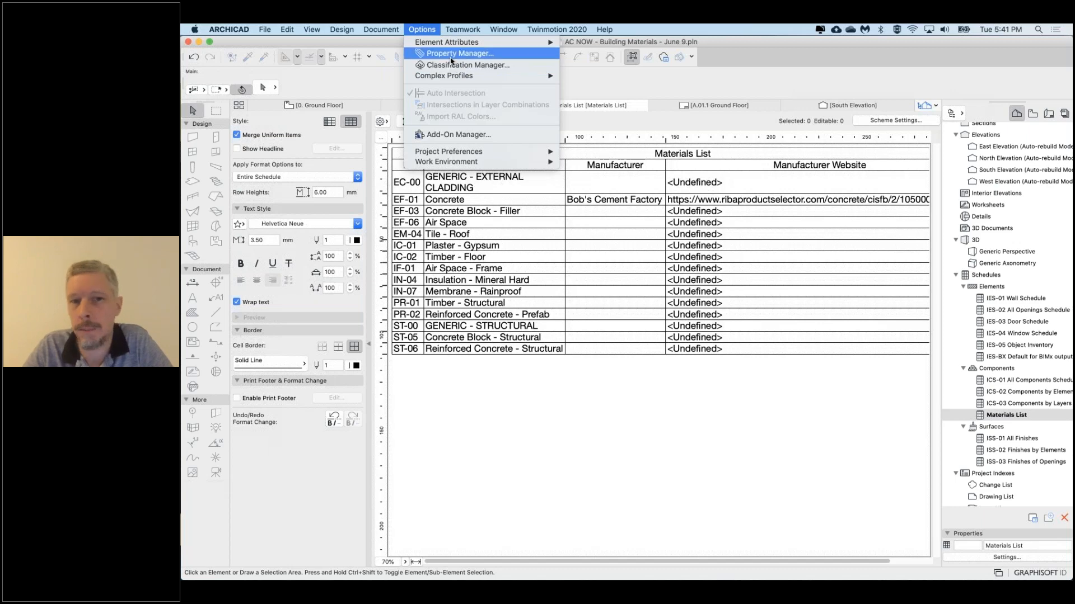
left_click(603, 84)
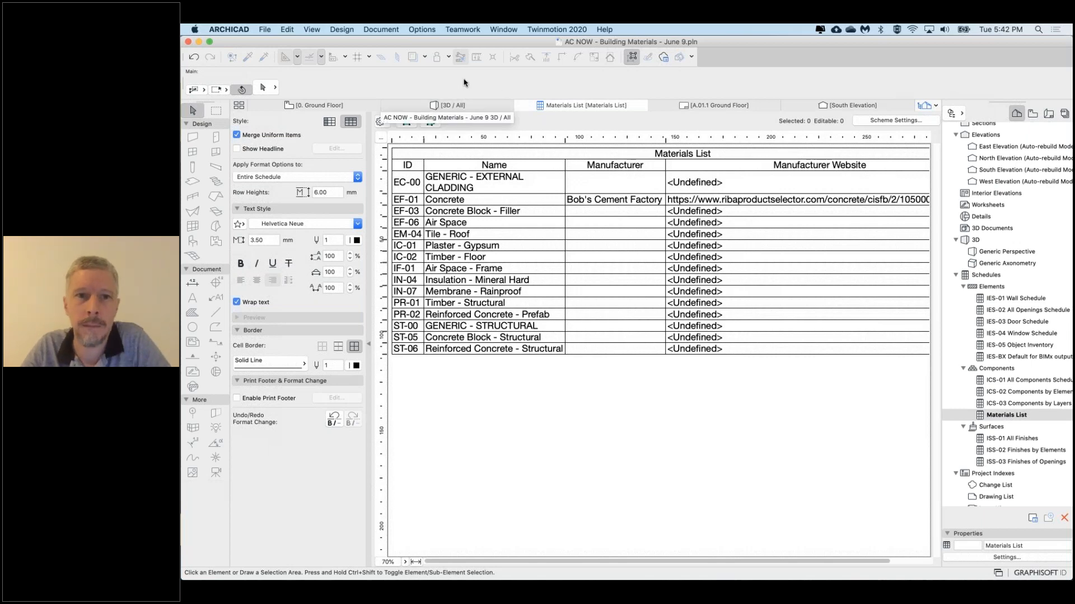
left_click(421, 29)
mouse_move(464, 43)
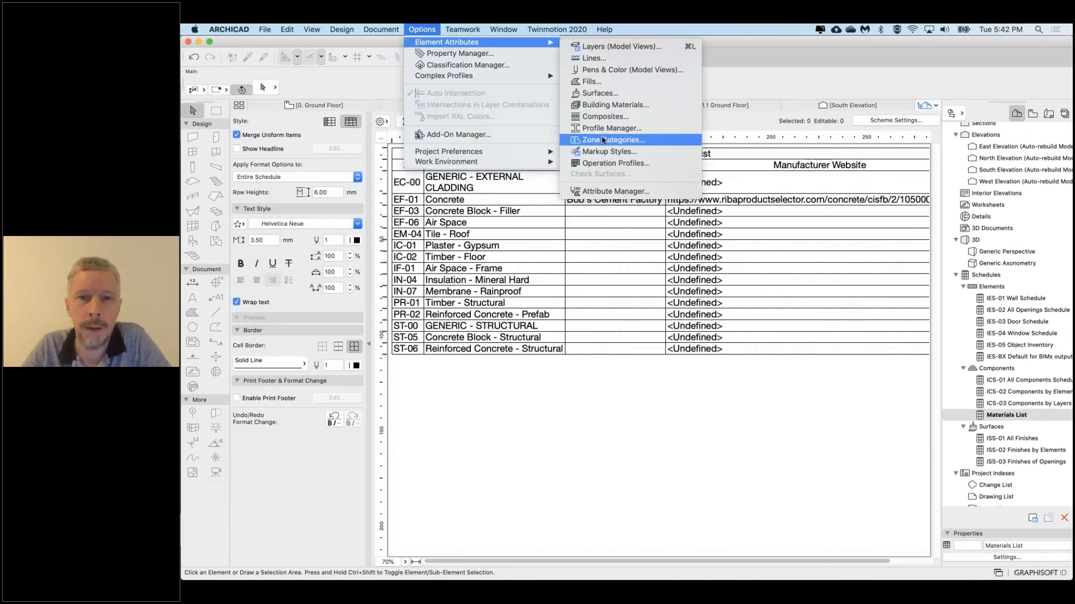
left_click(582, 274)
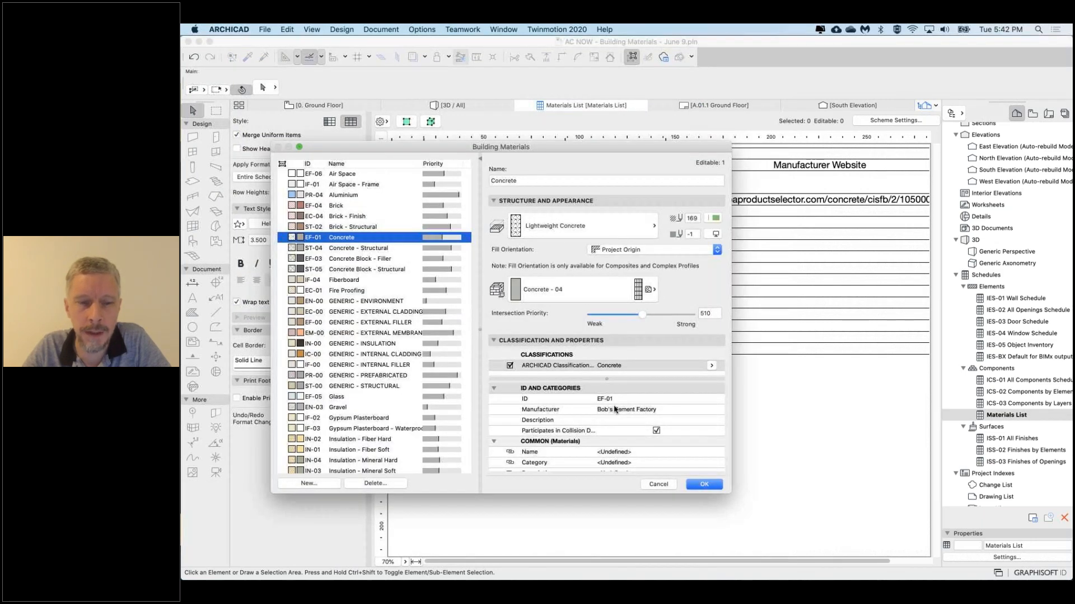
Check the Participates in Collision Detection setting of the Concrete and Air Space building materials
left_click(576, 430)
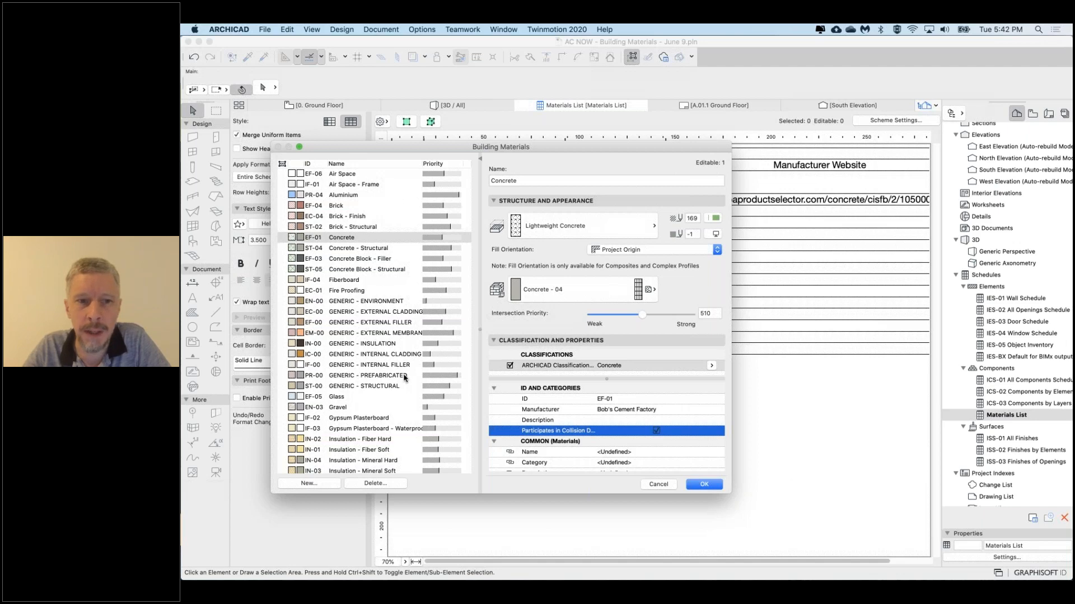
left_click(352, 175)
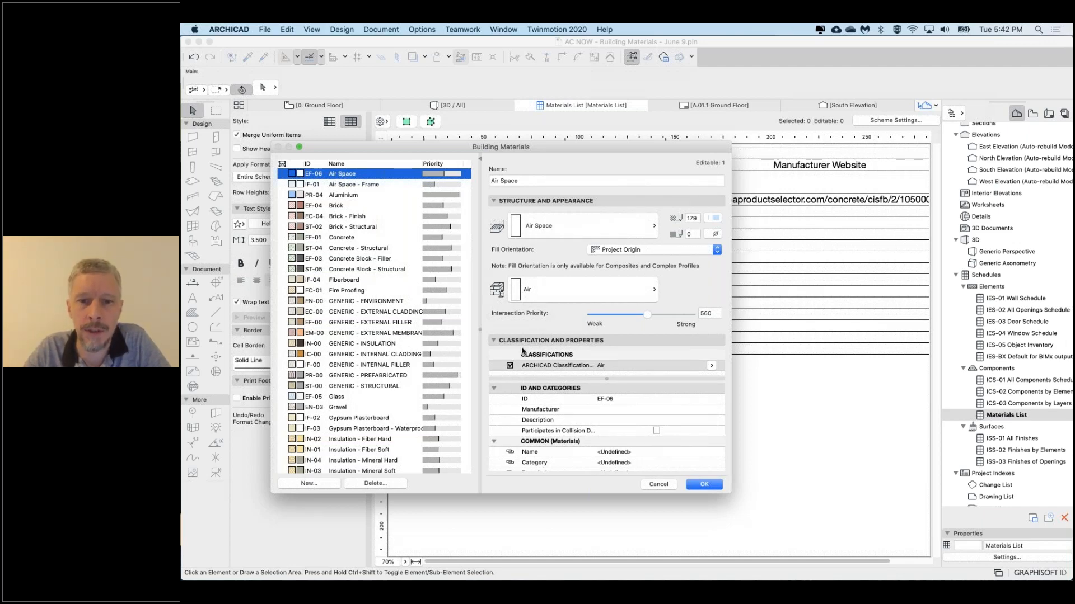
left_click(632, 431)
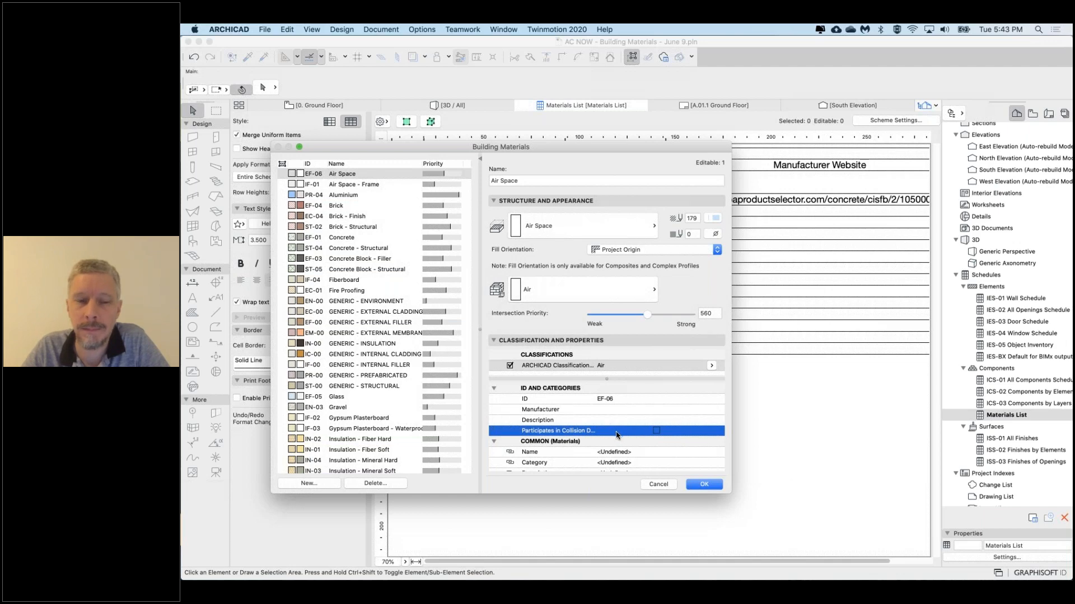
Sort the building materials by intersection priority and review the list from the weakest to the strongest materials
left_click(448, 164)
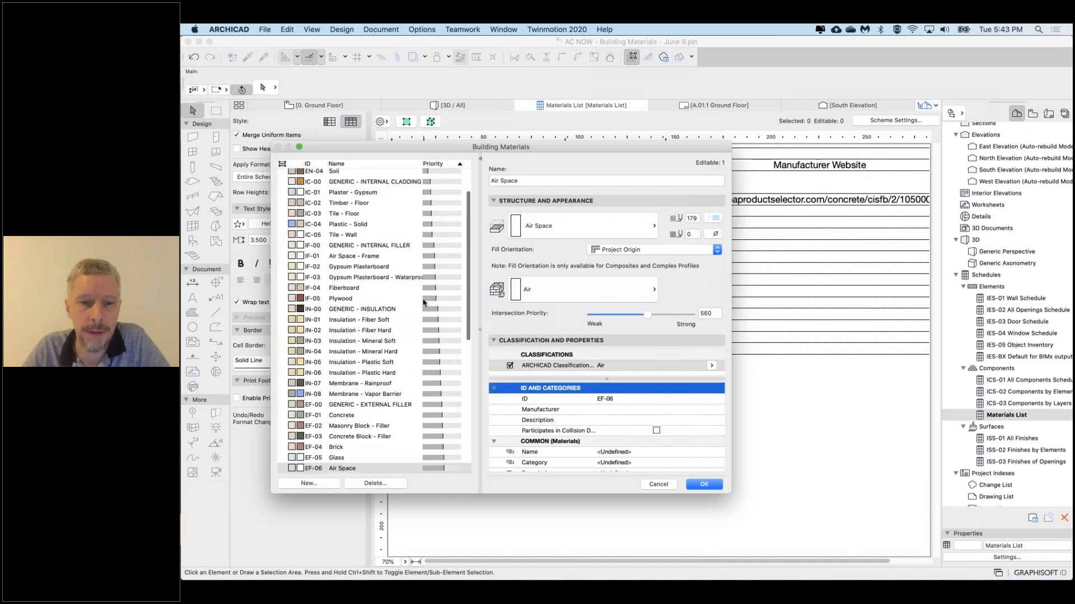
scroll(388, 427, "down", 10)
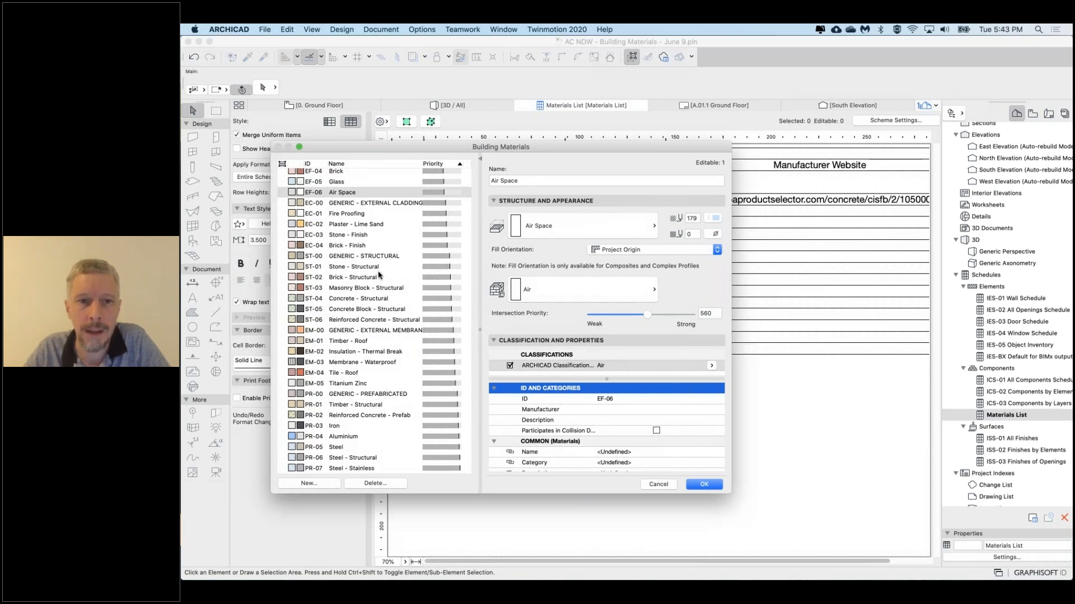
scroll(380, 275, "up", 10)
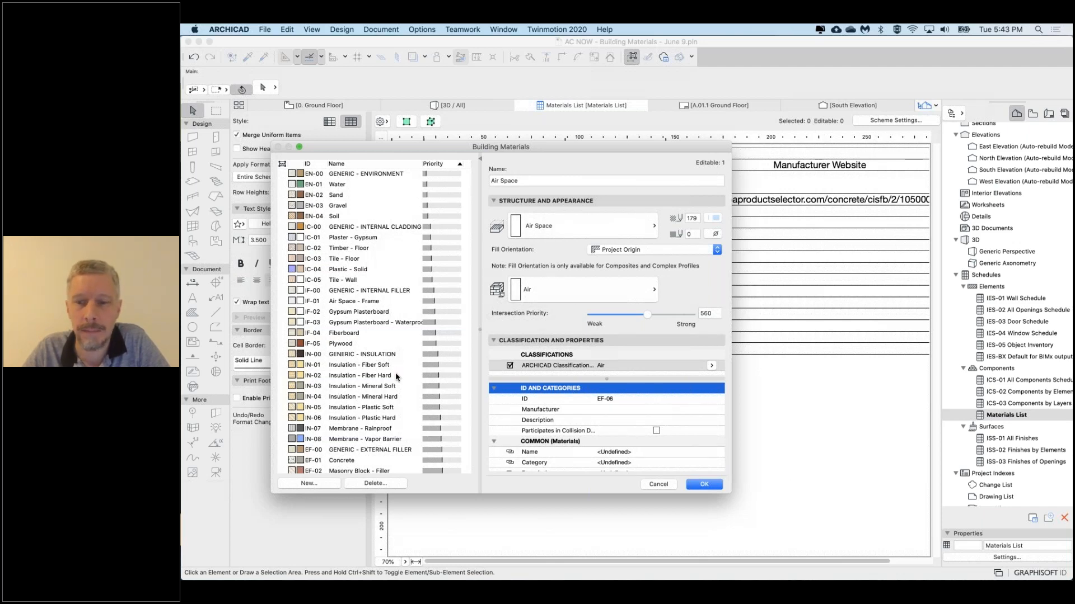
scroll(396, 376, "down", 10)
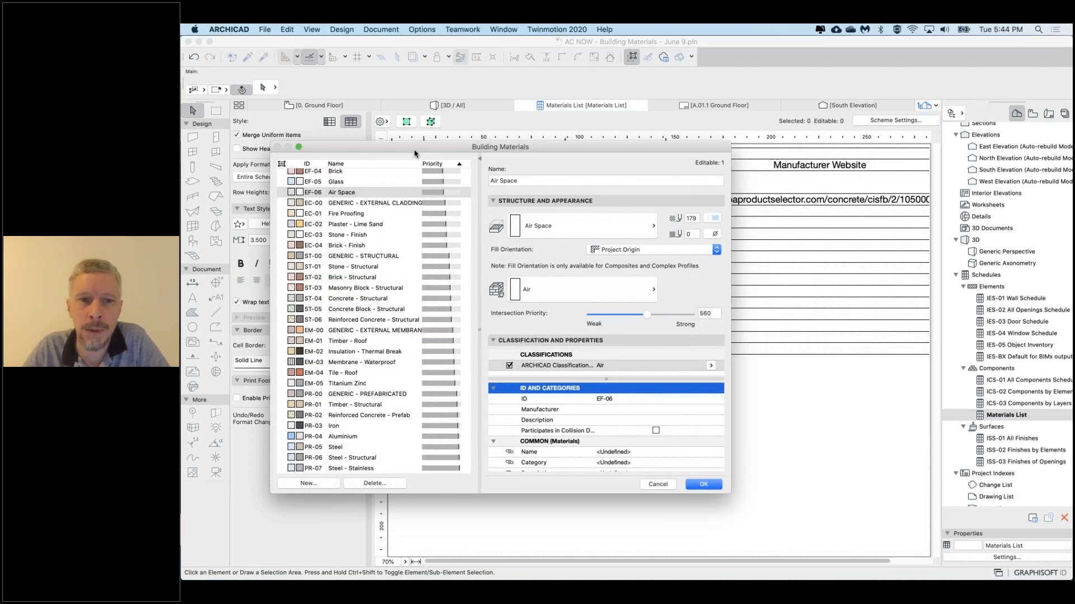
left_click_drag(411, 148, 415, 153)
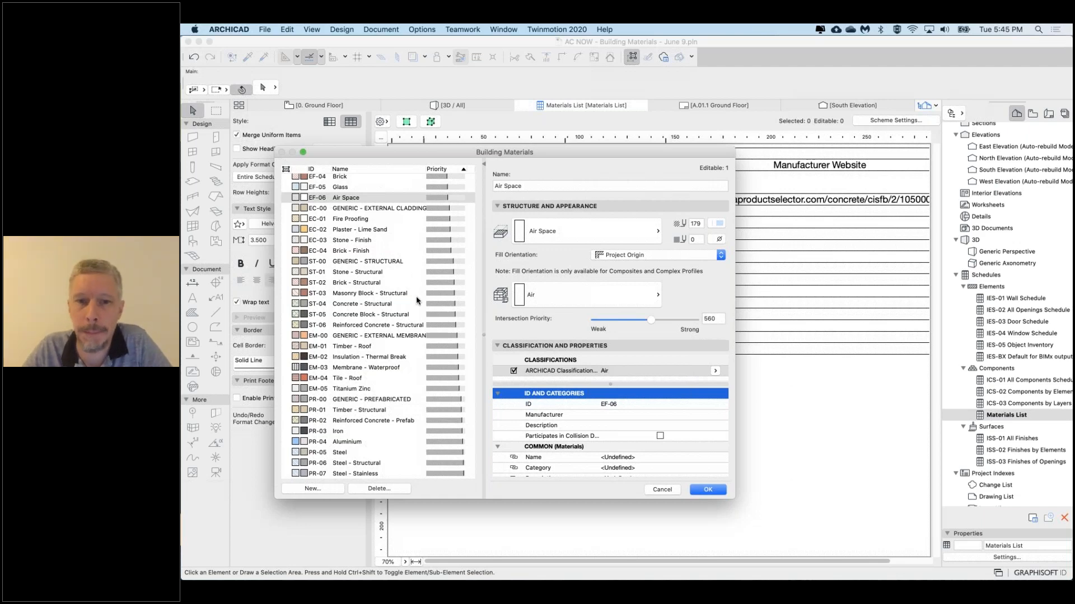
scroll(397, 384, "down", 3)
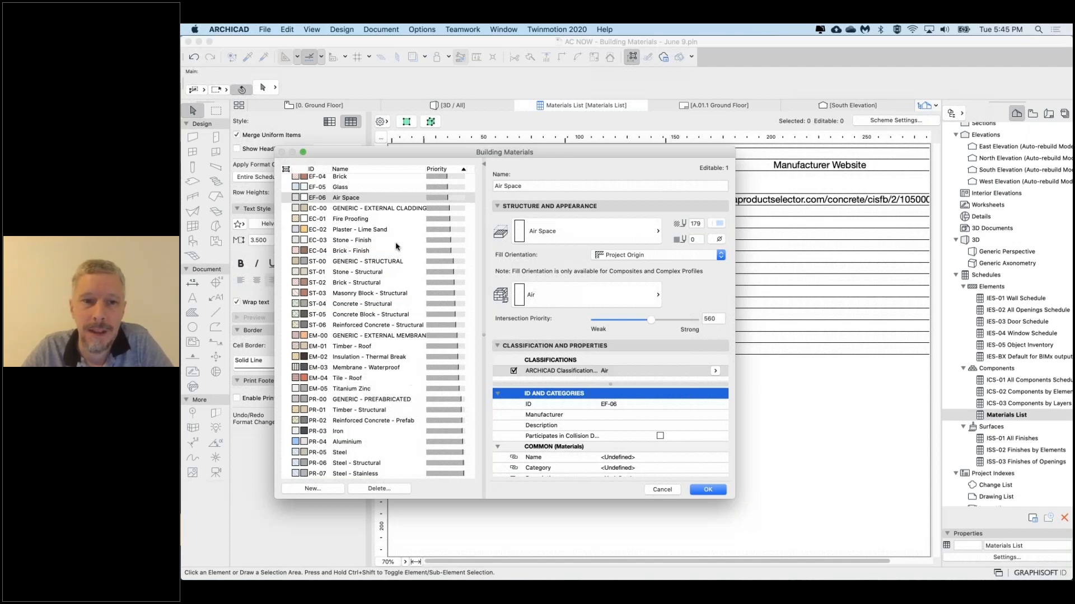
scroll(413, 234, "up", 6)
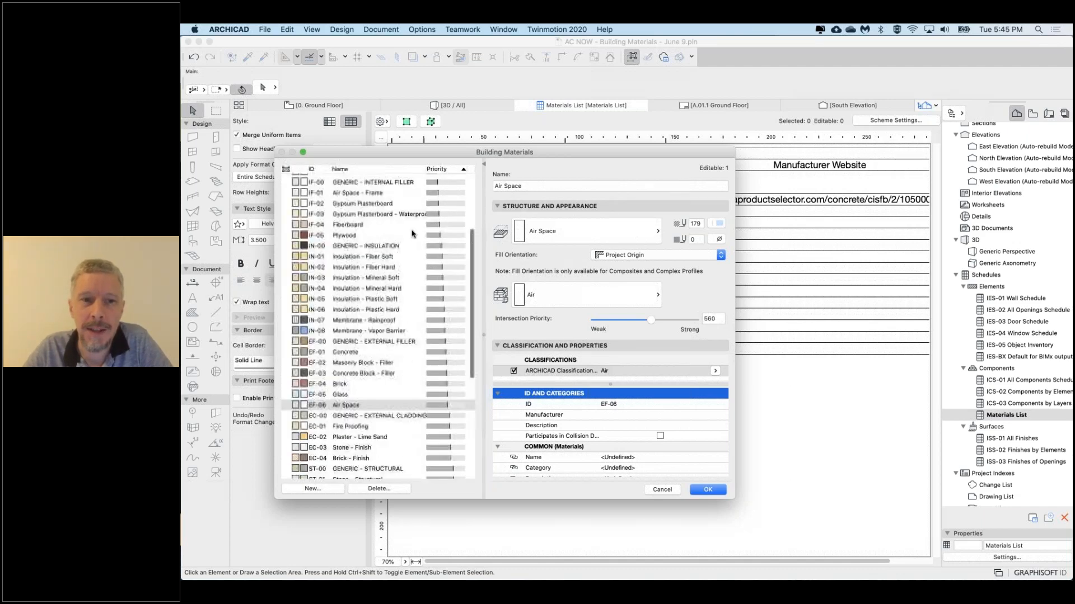
scroll(363, 273, "up", 2)
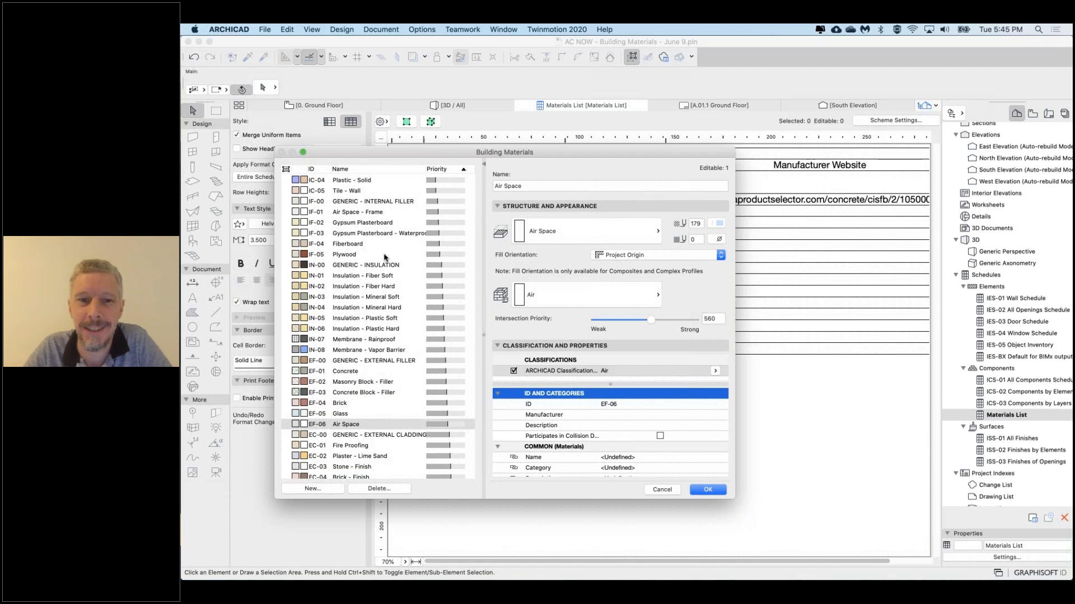
scroll(412, 252, "up", 1)
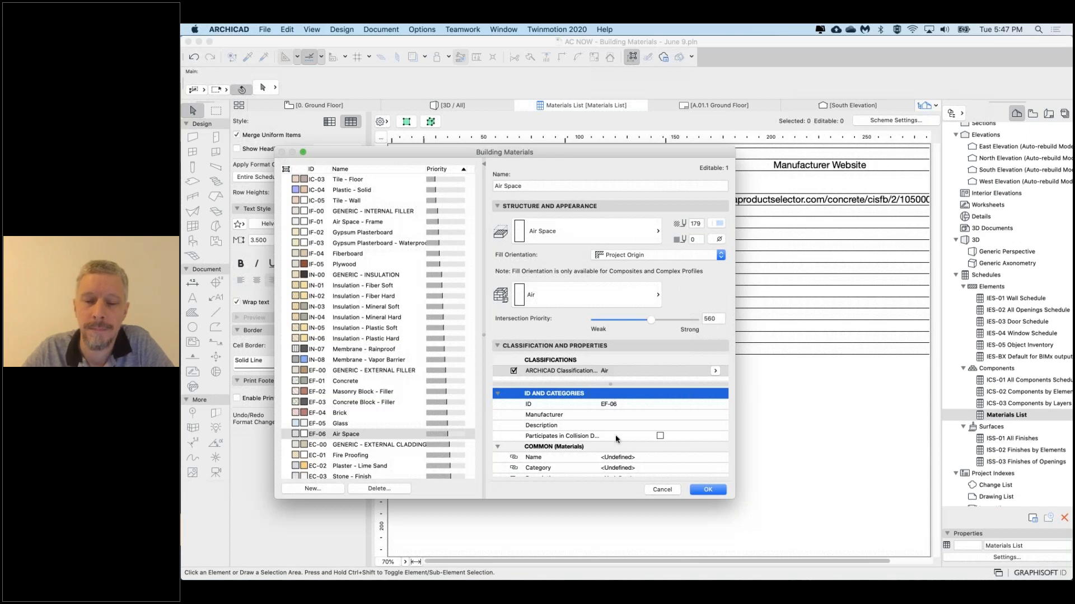
Examine the Air Space material's common and physical properties, such as Thermal Conductivity, Density, Heat Capacity and Embodied Carbon
scroll(614, 452, "down", 10)
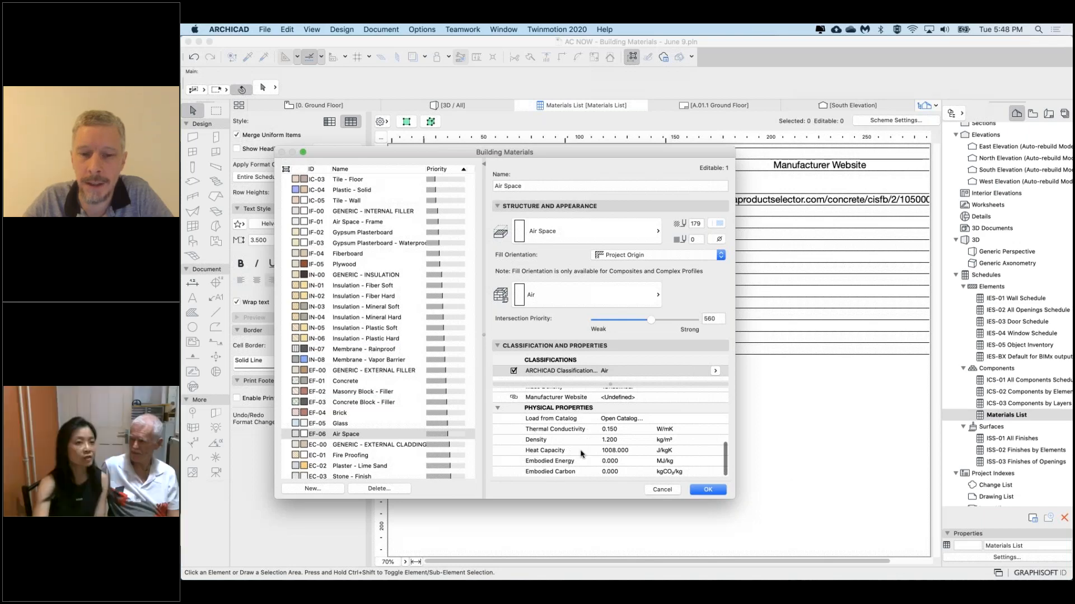
scroll(578, 437, "up", 5)
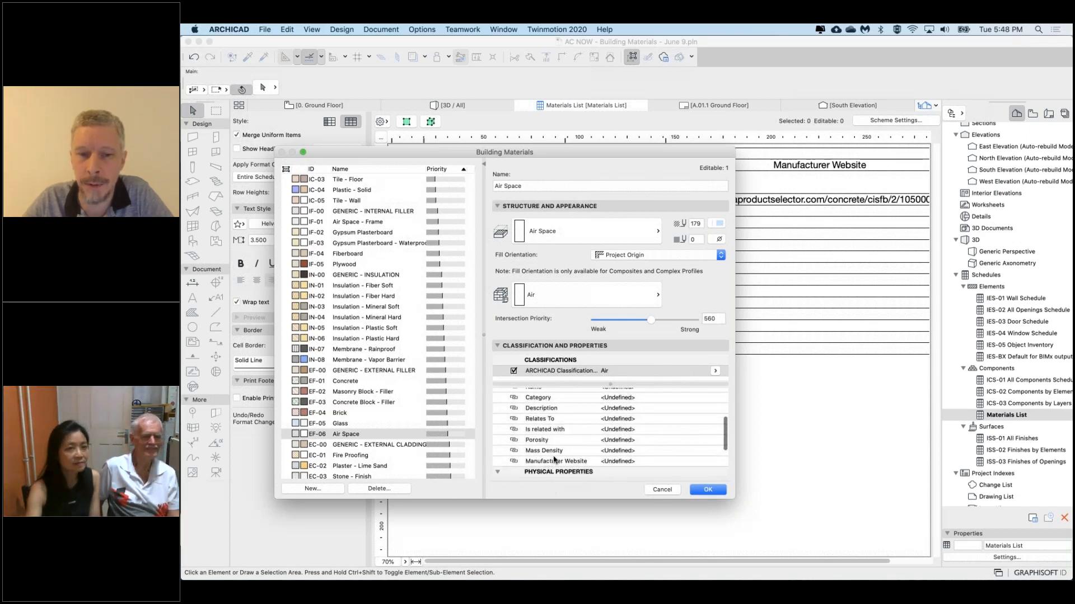
scroll(567, 445, "down", 5)
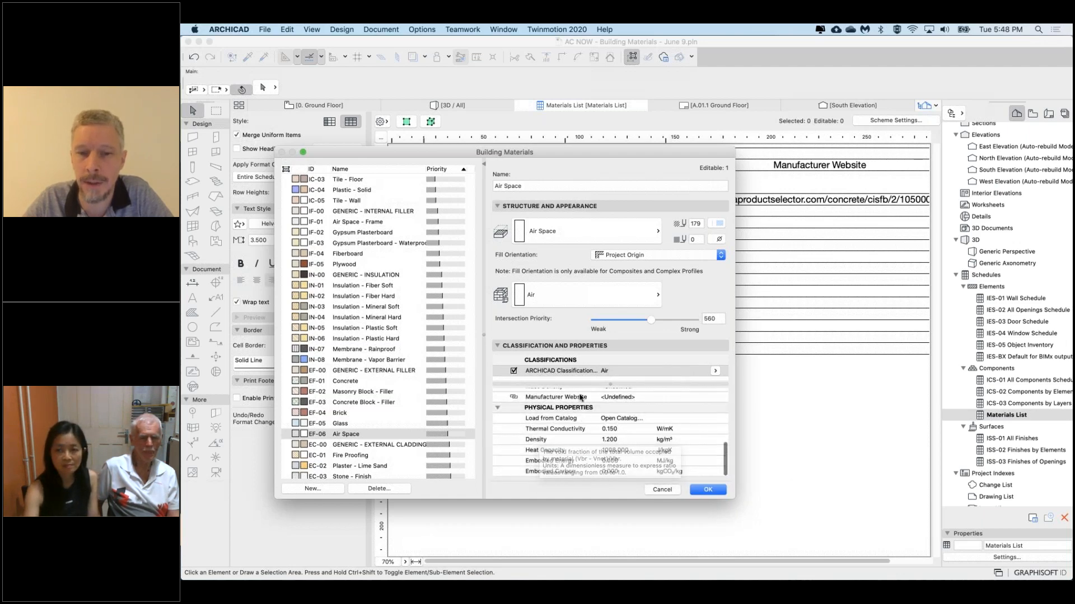
scroll(580, 398, "up", 4)
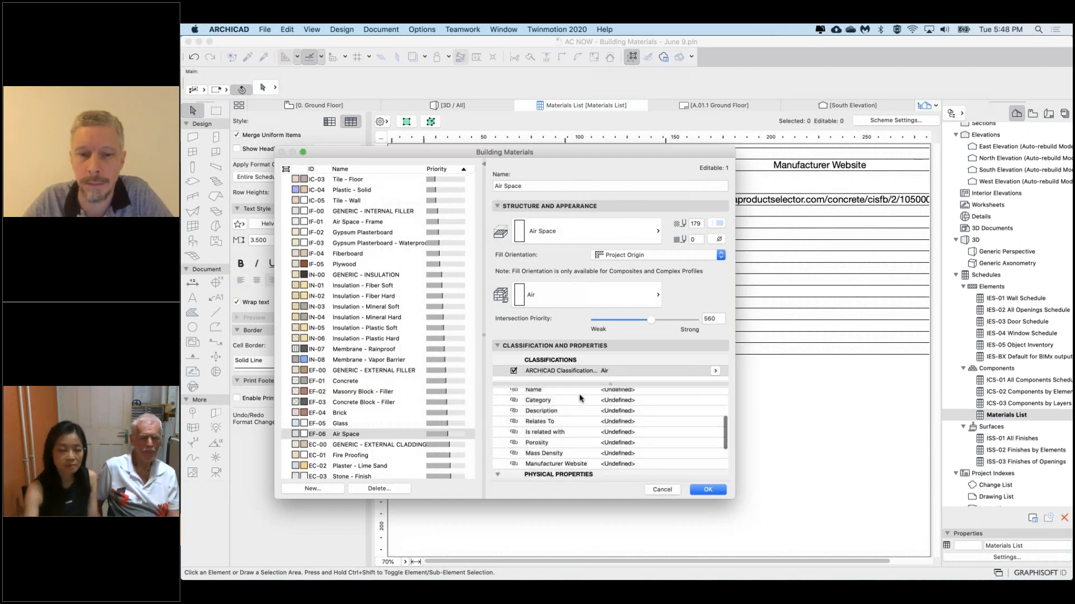
scroll(580, 398, "up", 2)
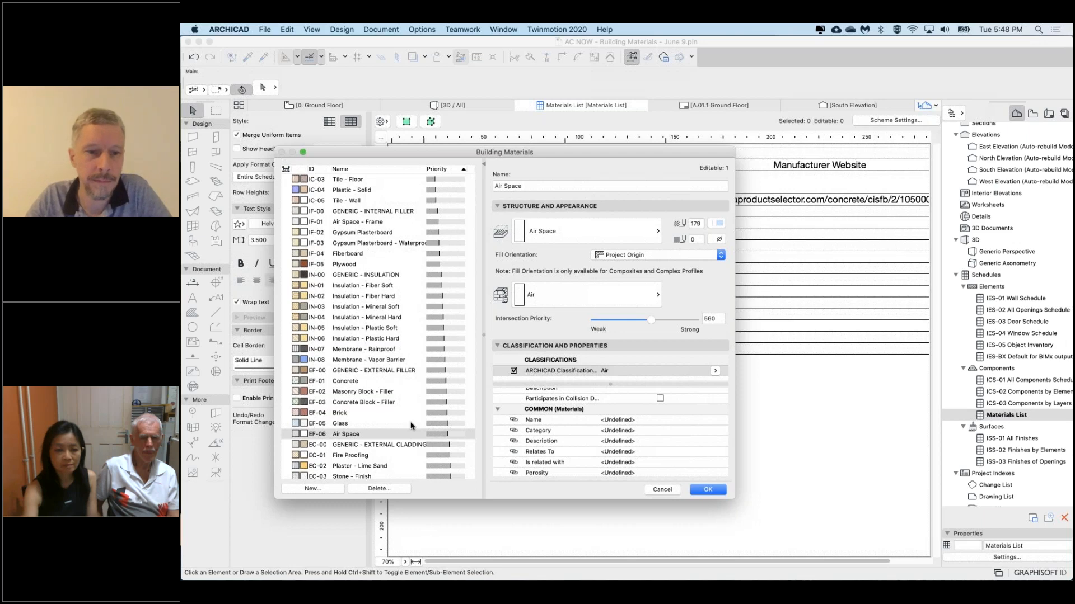
scroll(634, 432, "down", 5)
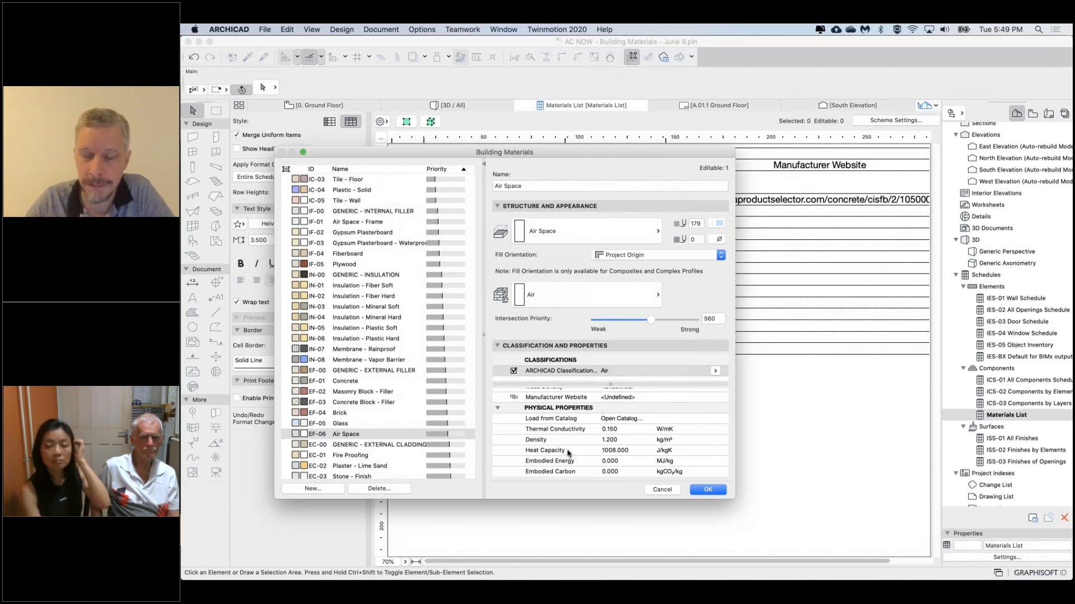
scroll(585, 453, "down", 2)
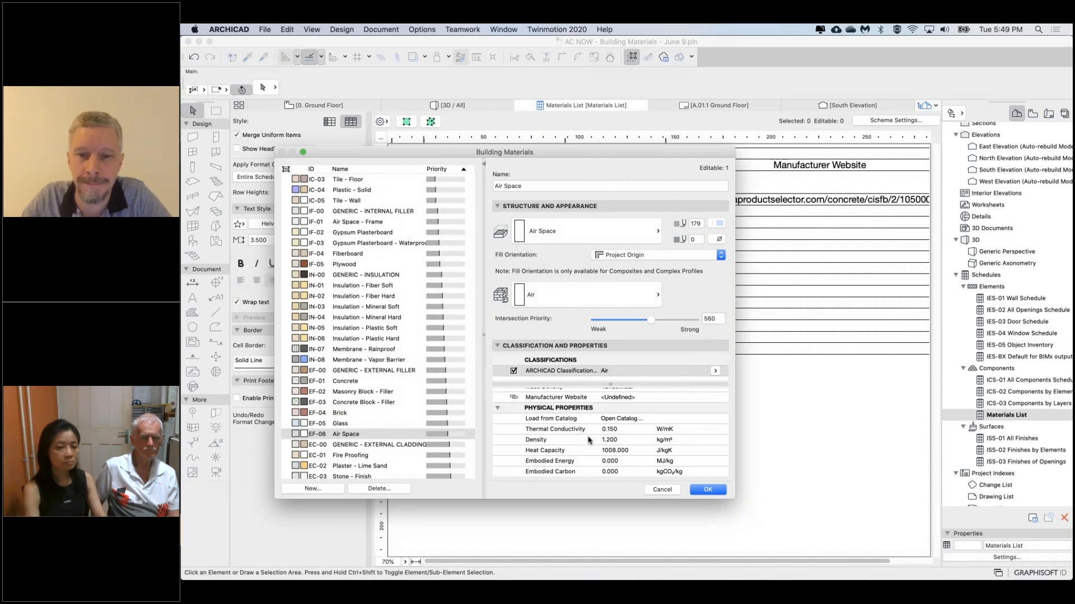
scroll(587, 440, "down", 2)
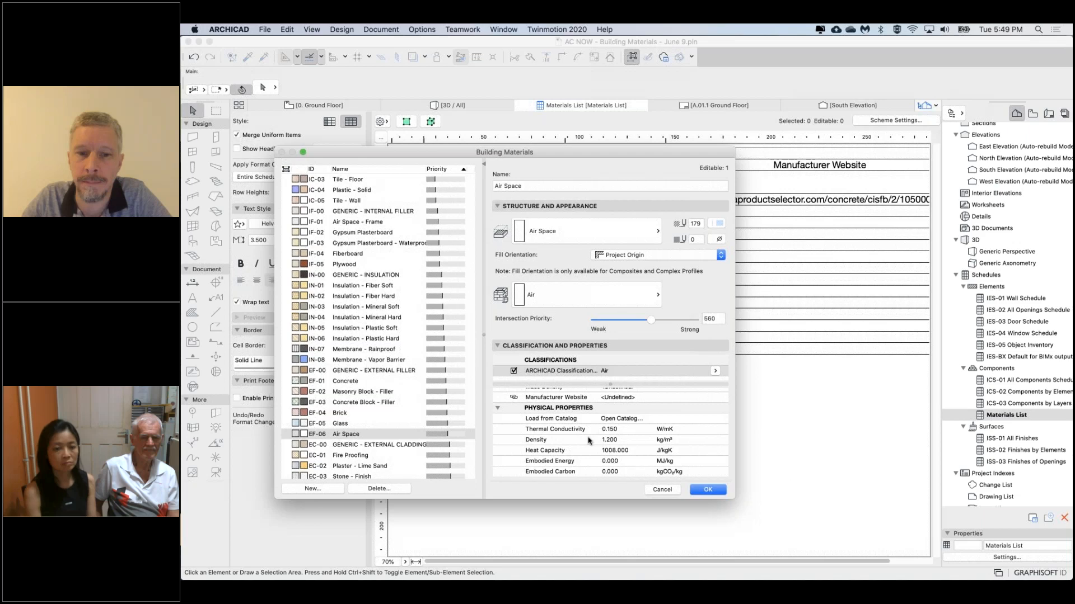
scroll(588, 441, "down", 2)
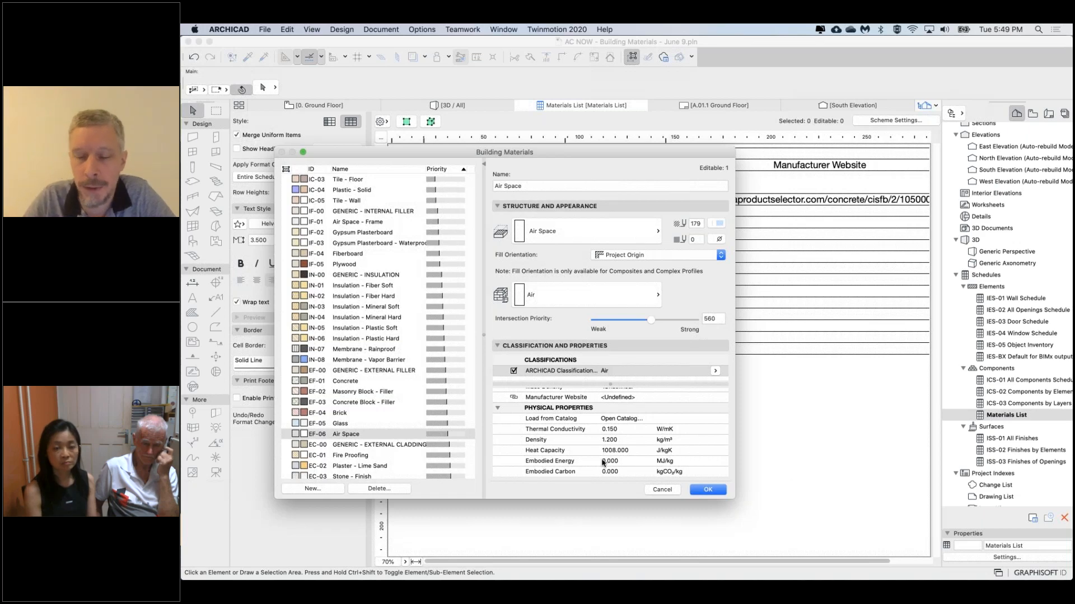
scroll(596, 447, "down", 2)
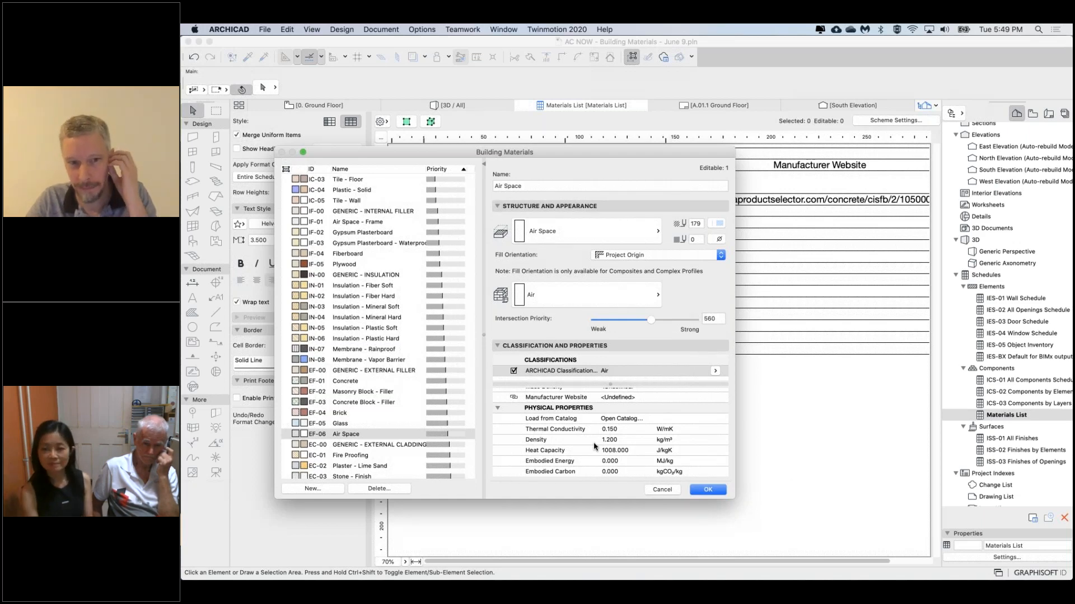
scroll(586, 445, "down", 2)
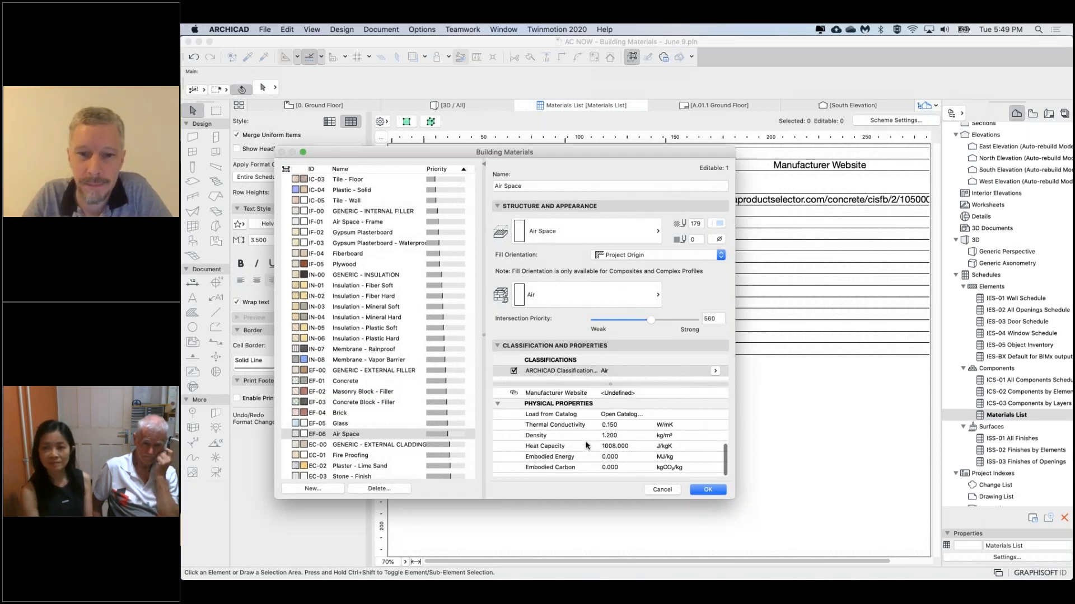
scroll(586, 445, "up", 3)
scroll(586, 445, "down", 4)
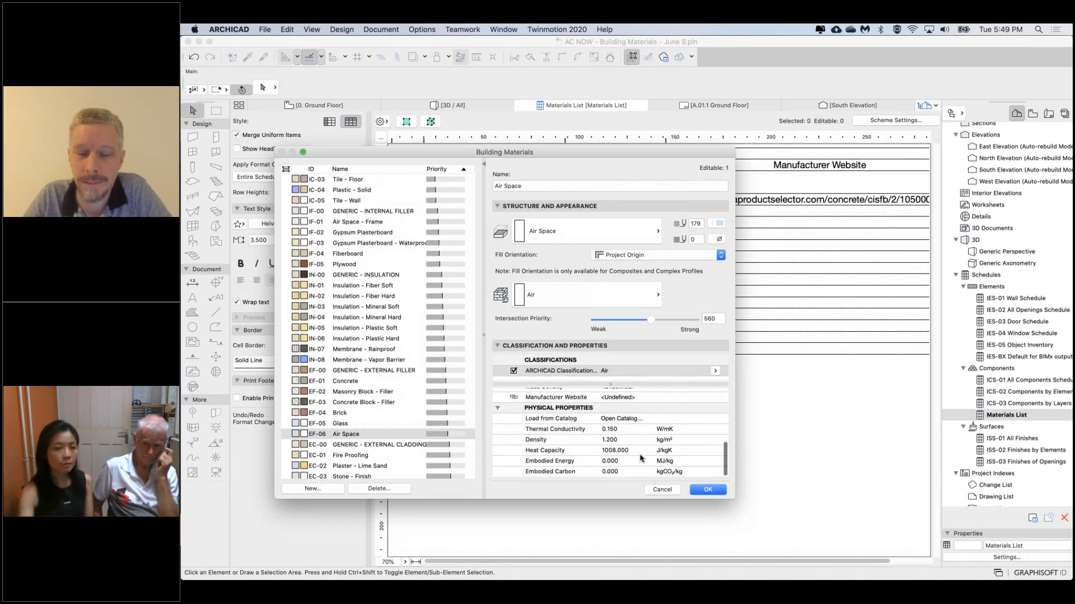
scroll(641, 458, "up", 1)
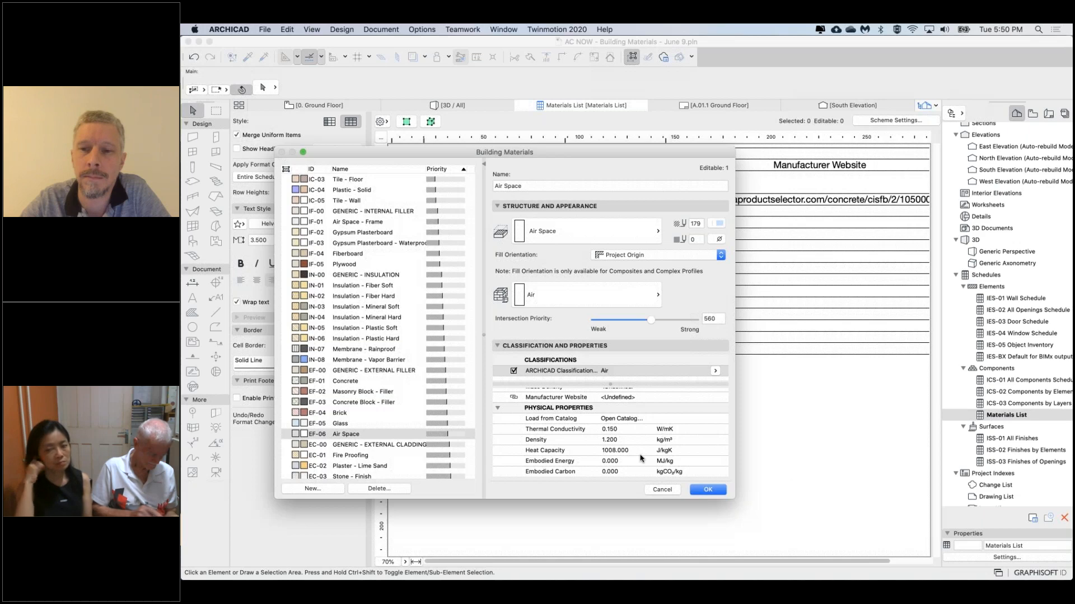
scroll(641, 445, "down", 1)
scroll(642, 444, "up", 1)
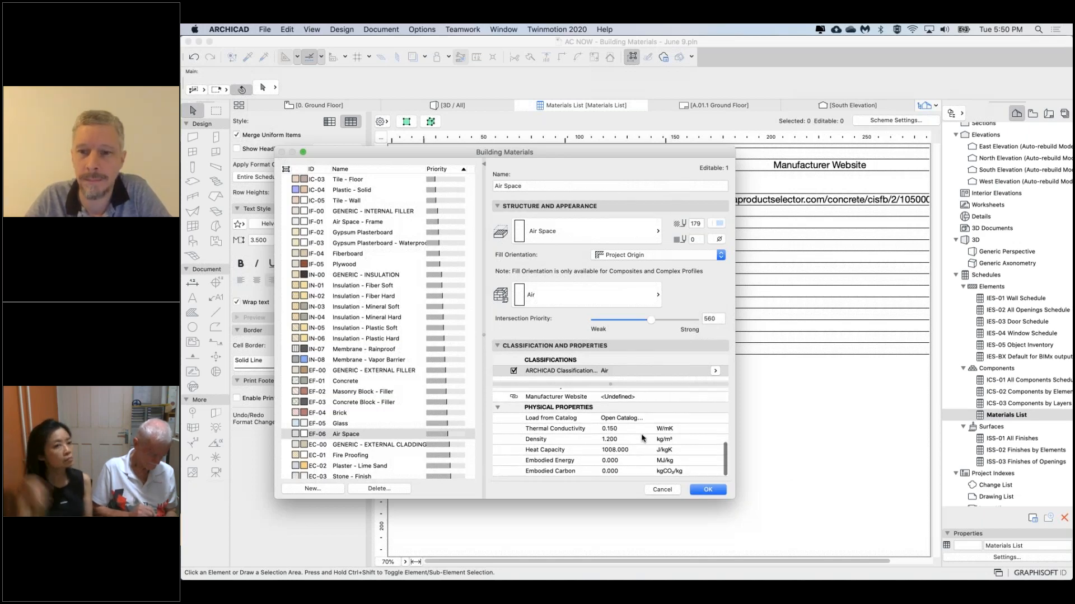
scroll(642, 439, "down", 1)
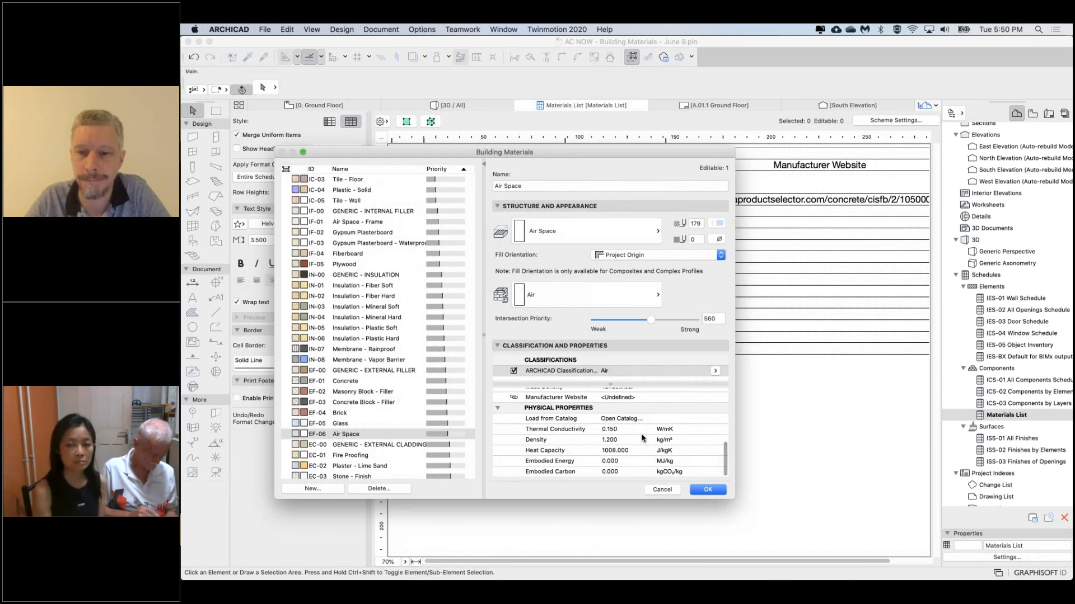
scroll(648, 442, "down", 1)
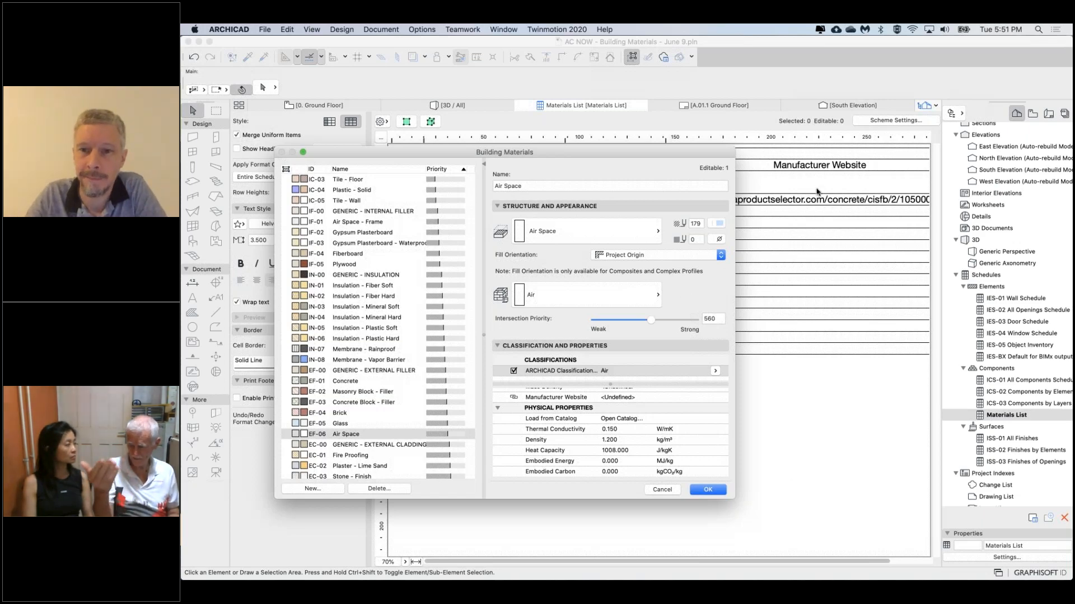
left_click(818, 219)
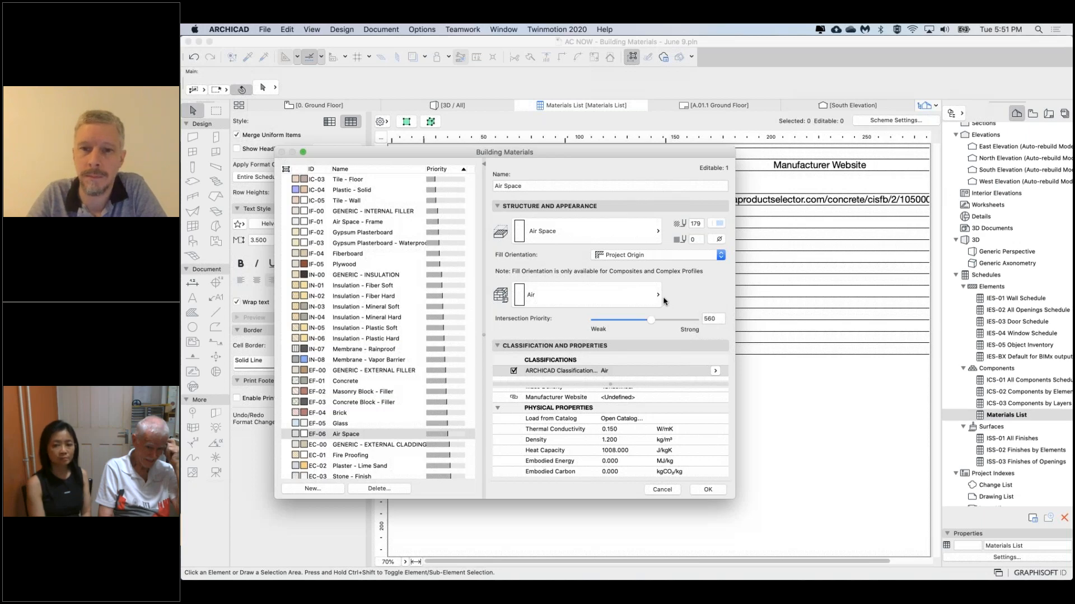
left_click(679, 294)
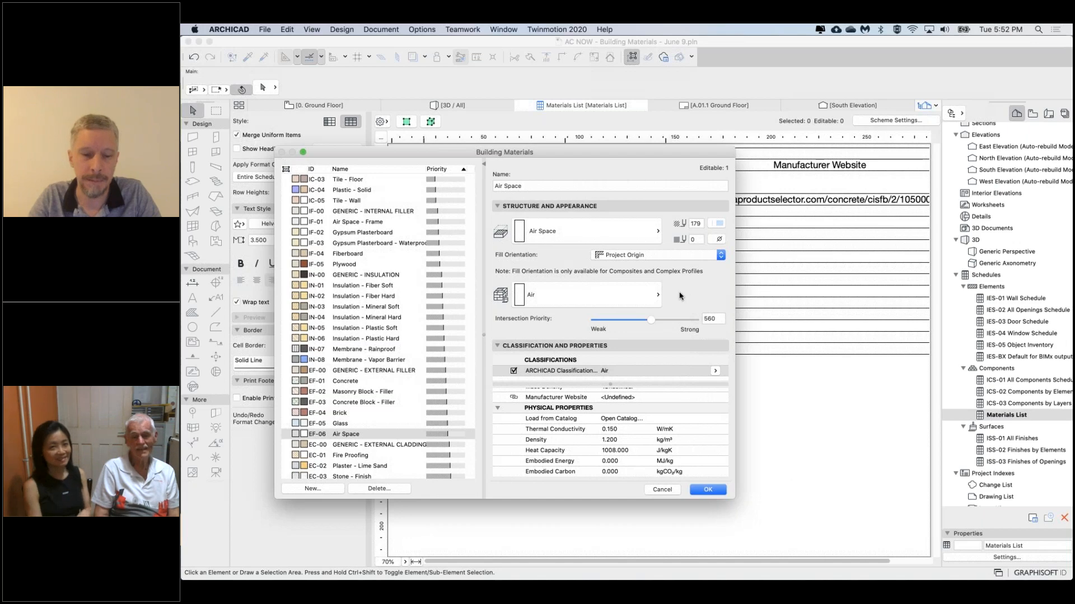
Switch to Microsoft PowerPoint
key("super+Tab")
key("super+Tab")
key("super+Tab")
key("super+Tab")
key("super+Tab")
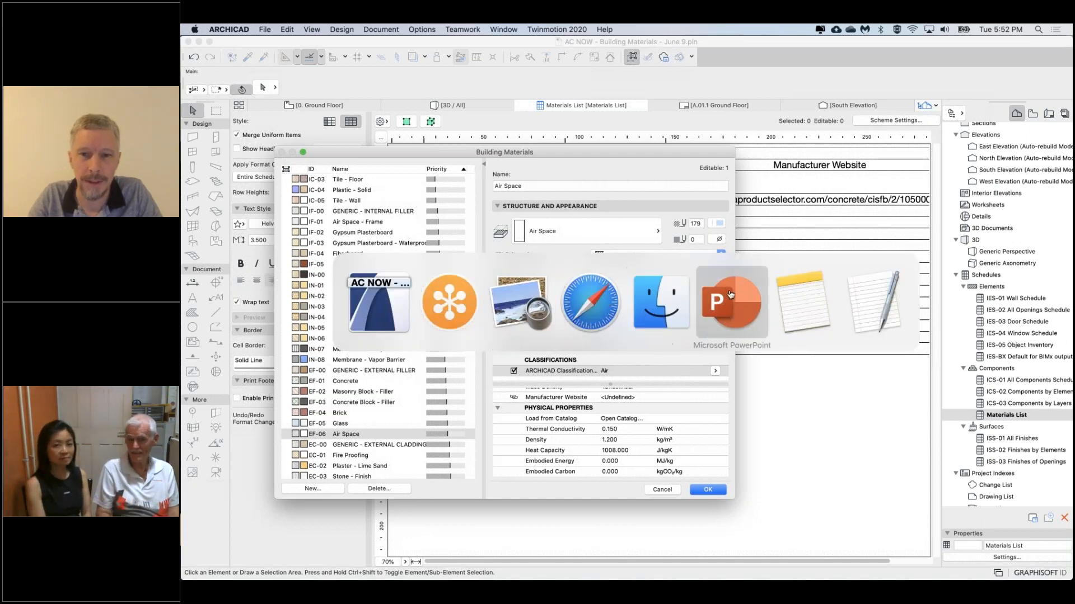